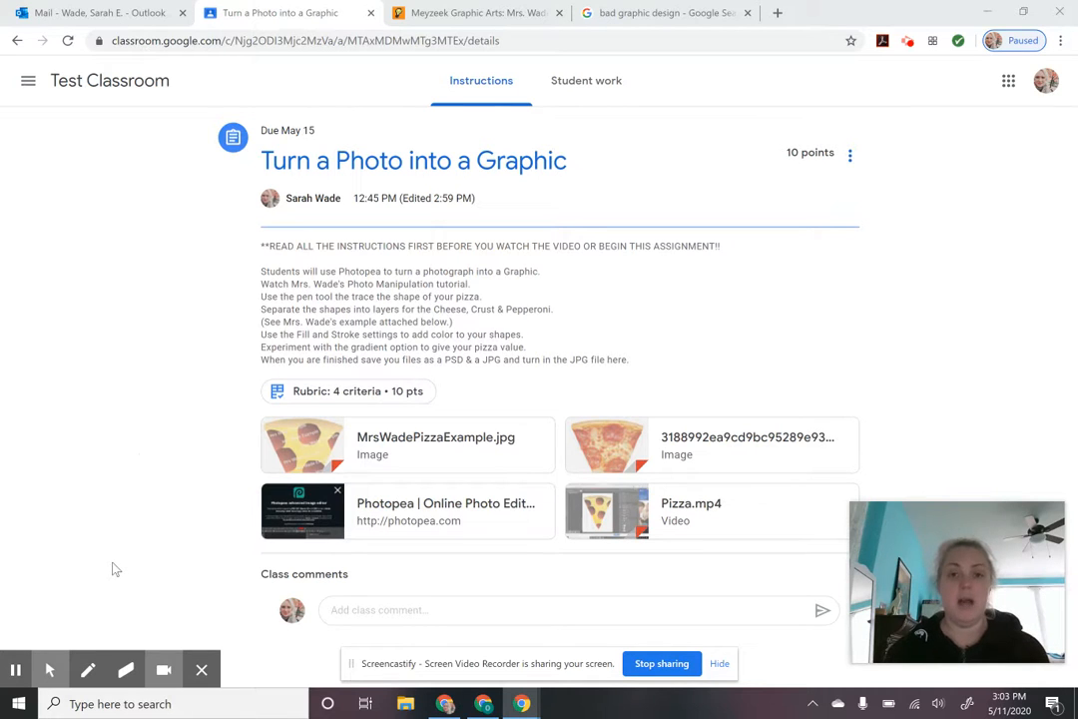
Step: Review the available time slots on the teacher's office hours sign-up page
left_click(442, 13)
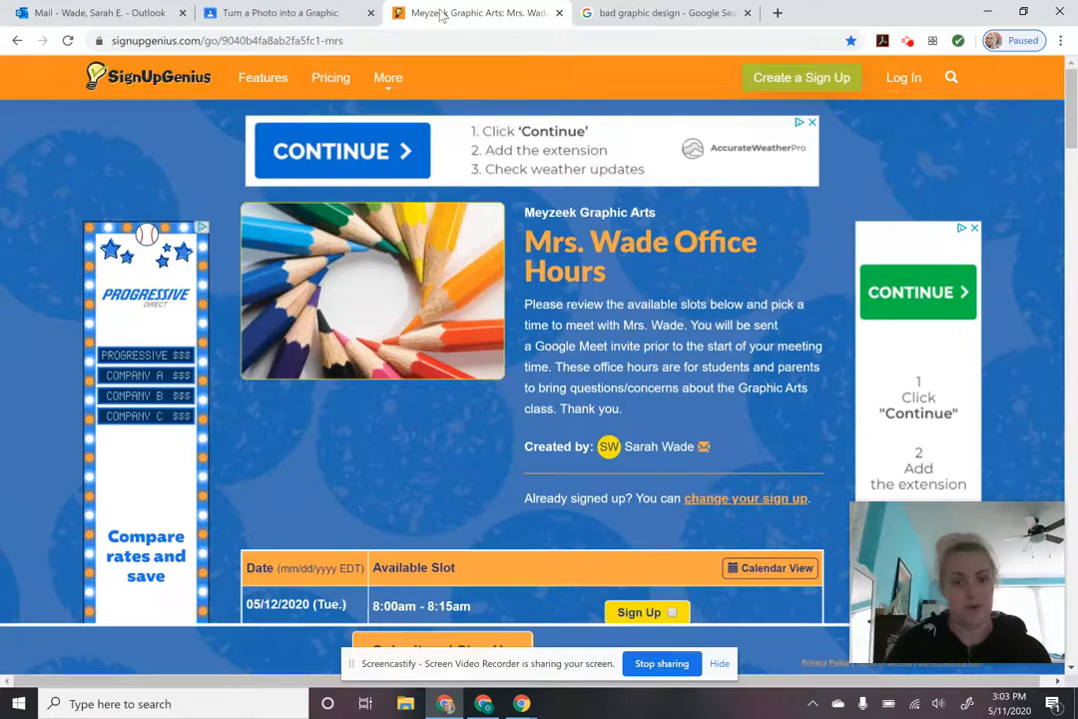
scroll(462, 369, "down", 3)
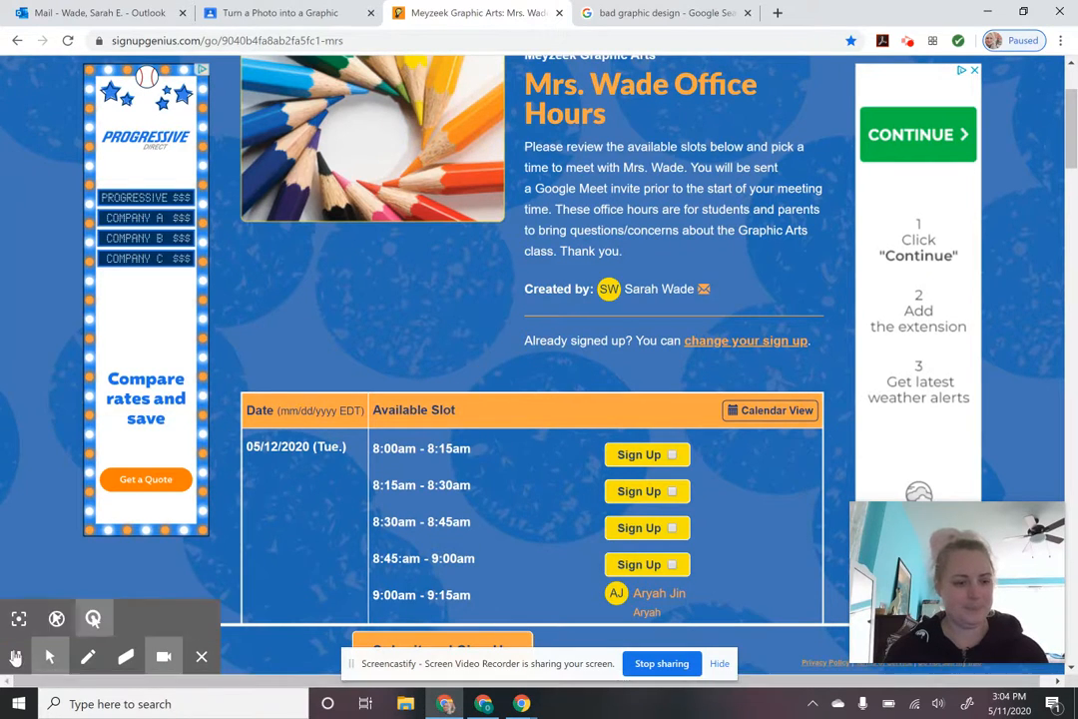
left_click(15, 657)
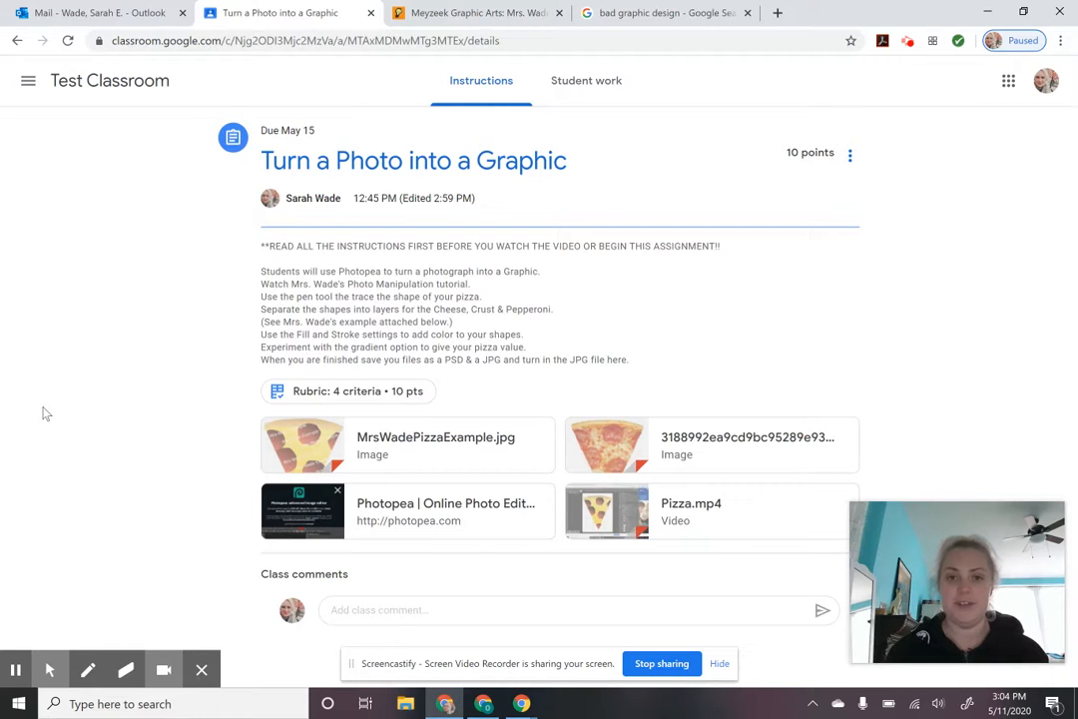
Step: View the pizza photo and the MrsWadePizzaExample.jpg graphic attached to the assignment, closing each preview
left_click(623, 454)
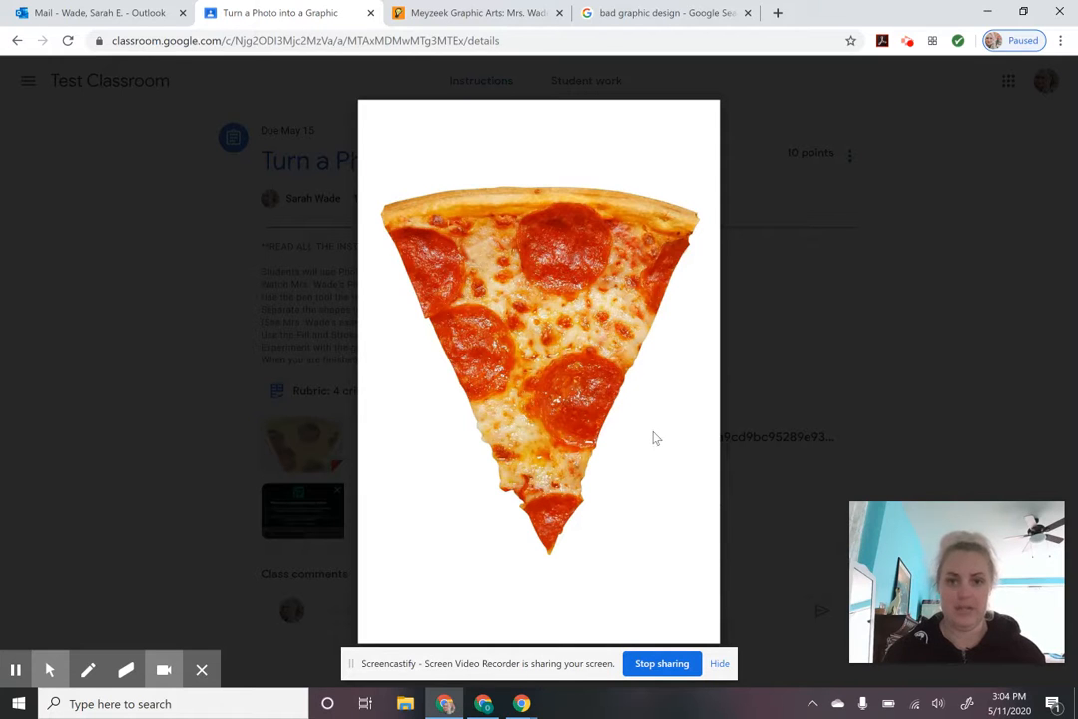
left_click(765, 351)
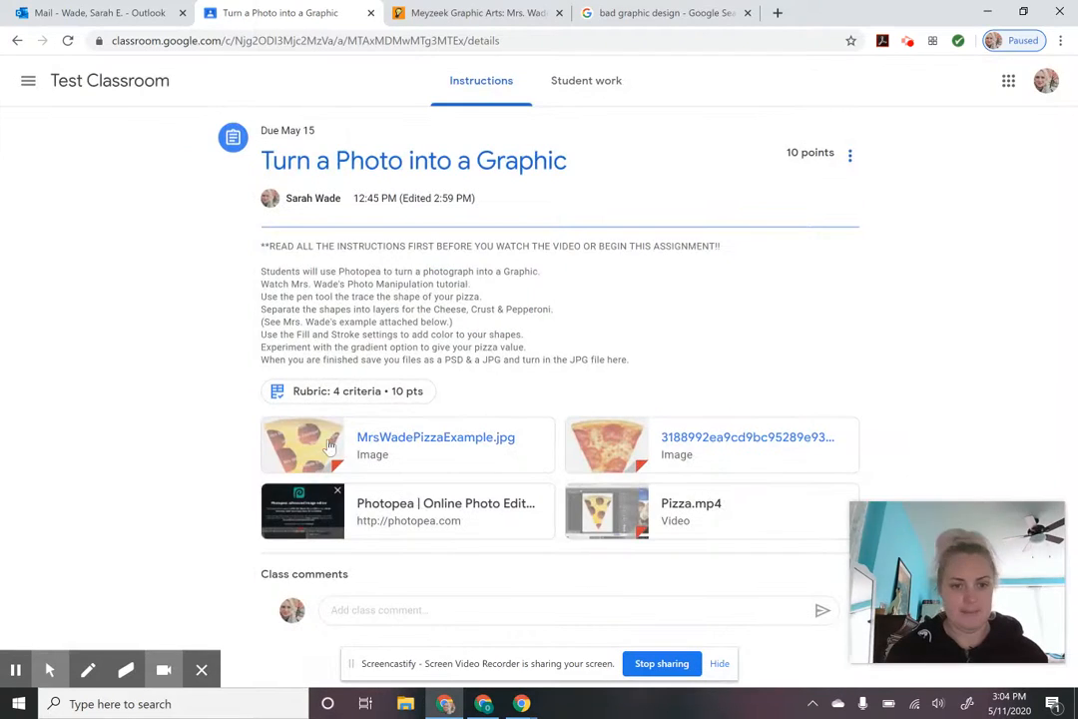
left_click(329, 446)
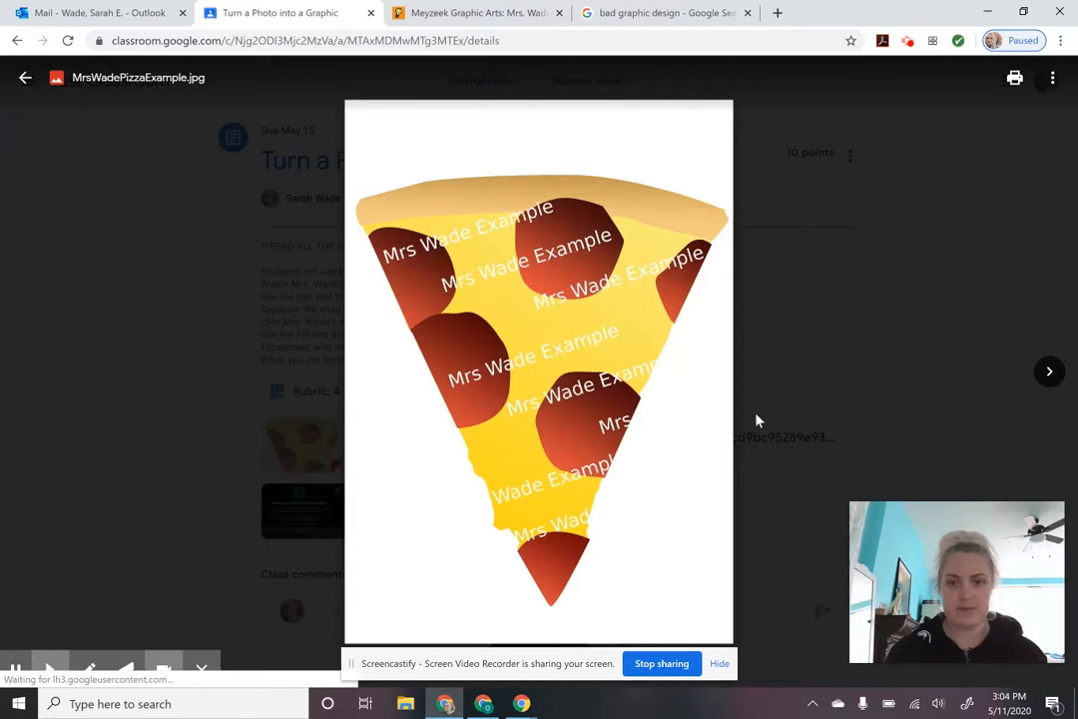
left_click(791, 328)
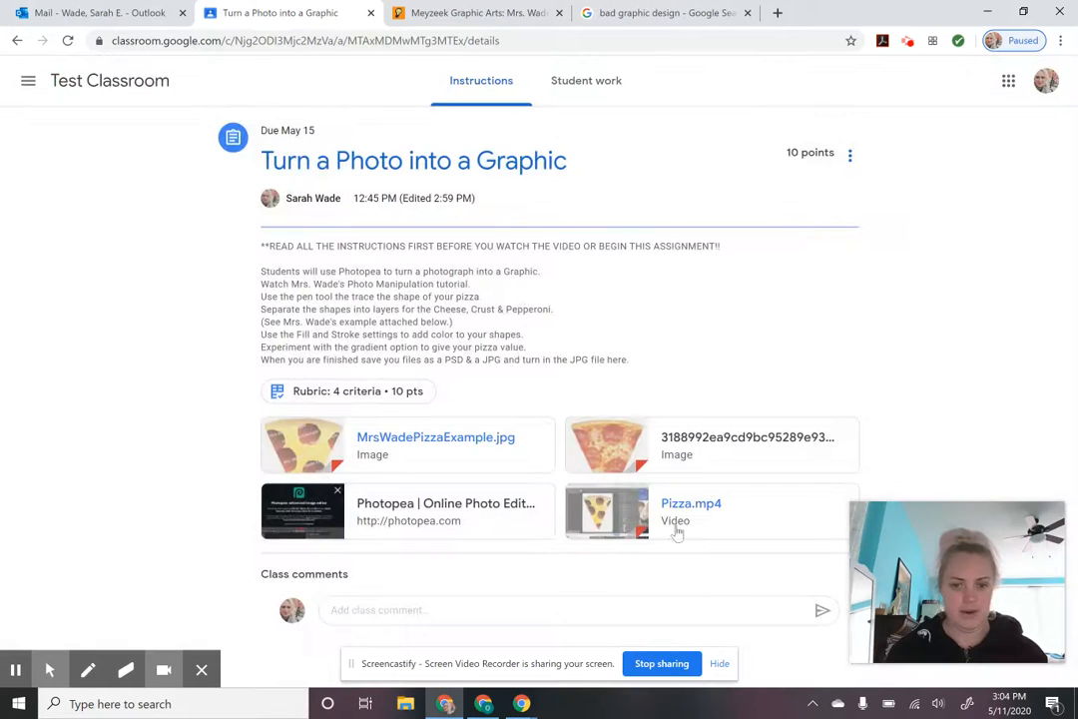
Step: Open the attached Pizza.mp4 tutorial video and play it full screen
left_click(639, 516)
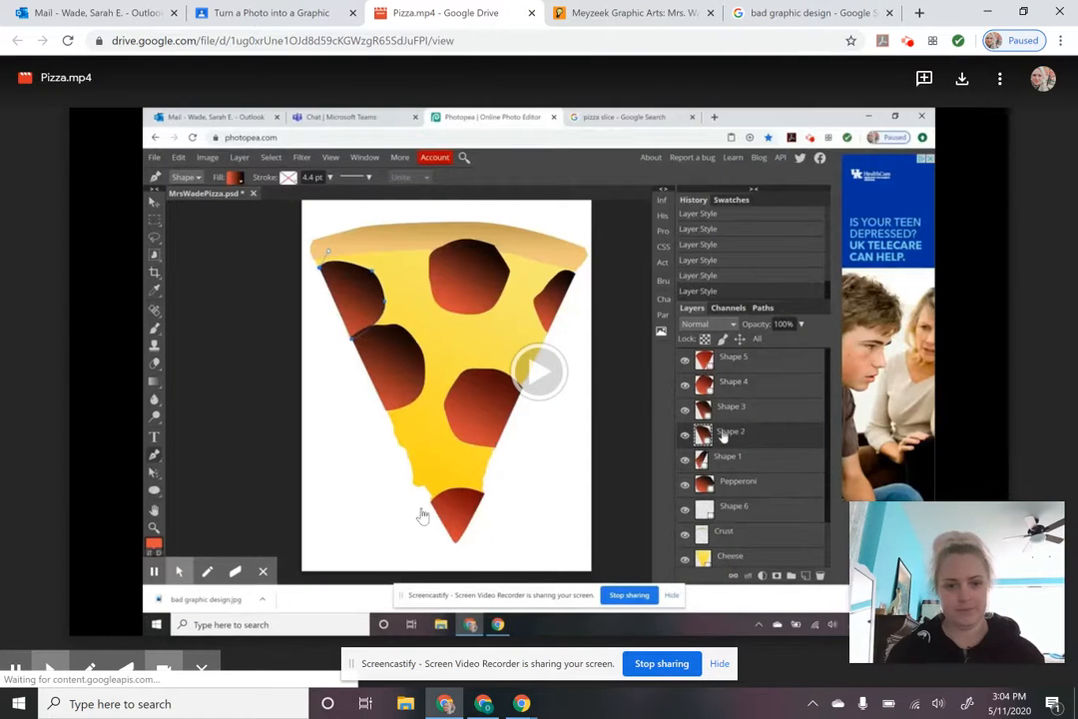
left_click_drag(974, 544, 966, 364)
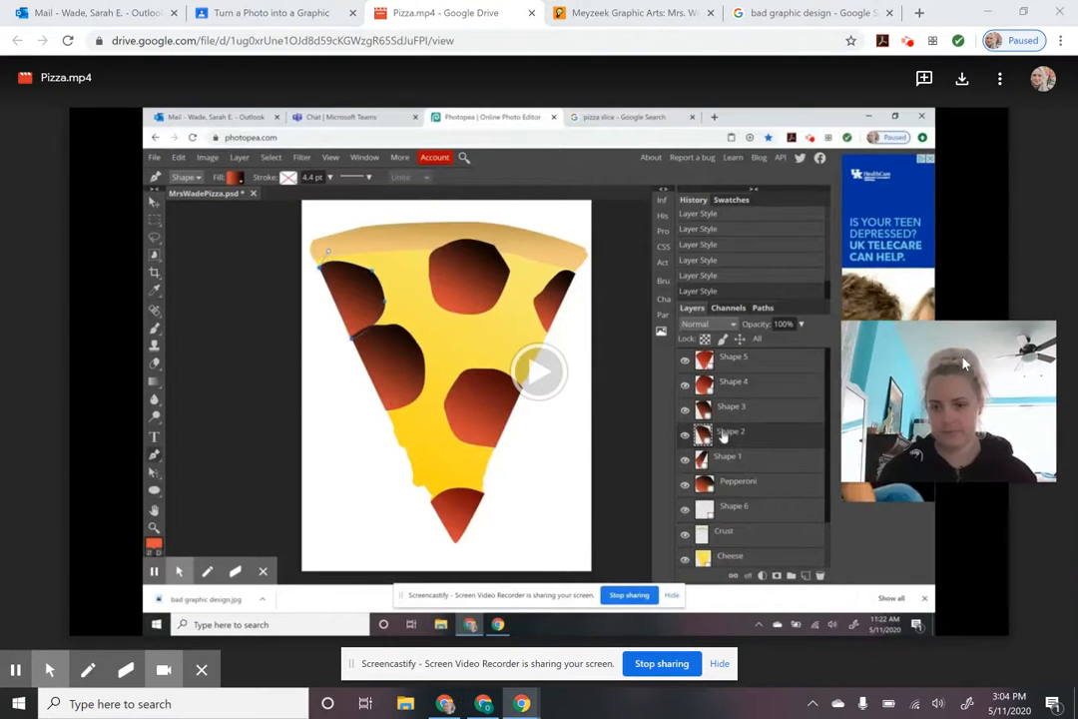
left_click(547, 371)
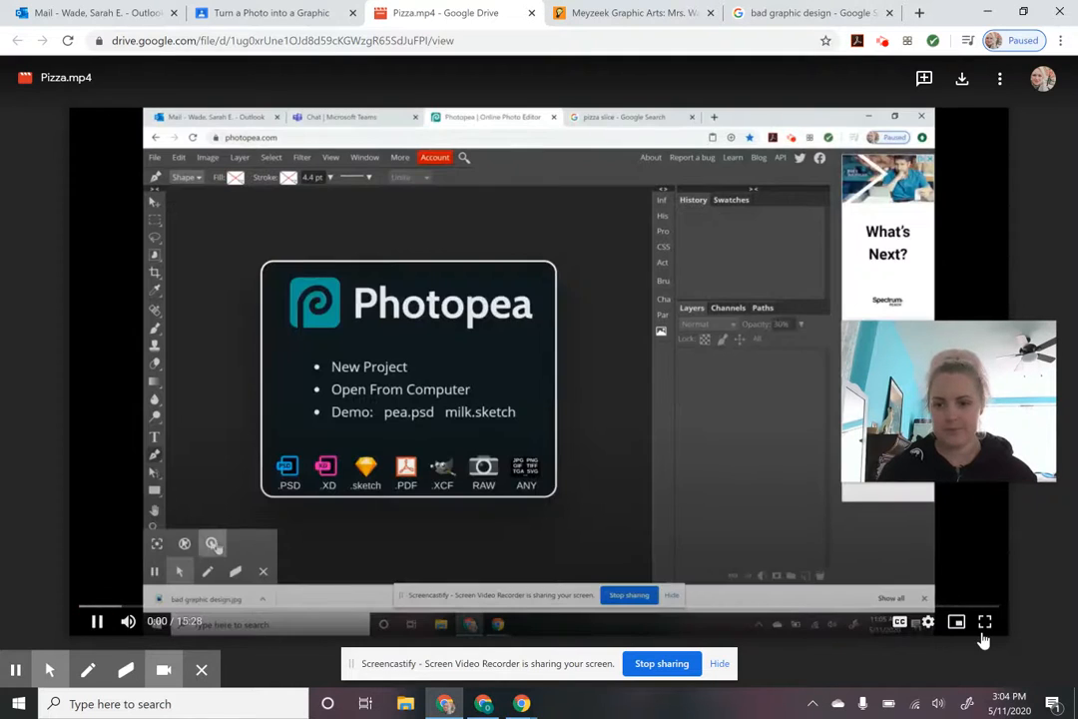
left_click(983, 622)
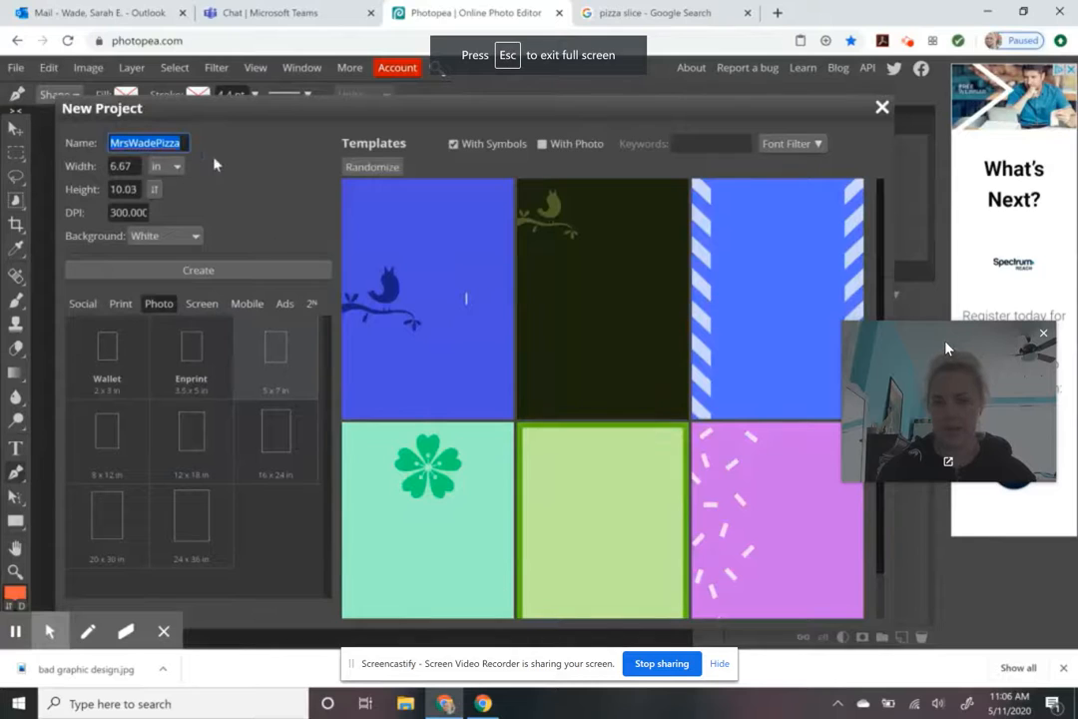
left_click_drag(947, 366, 953, 514)
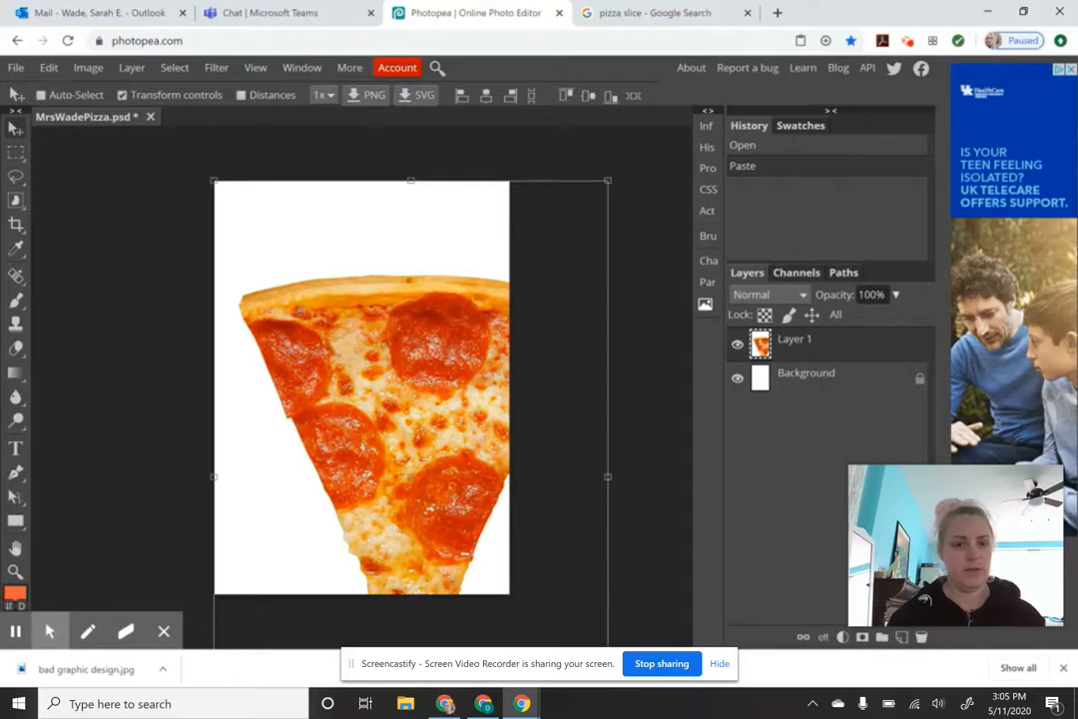
left_click(48, 632)
left_click(93, 592)
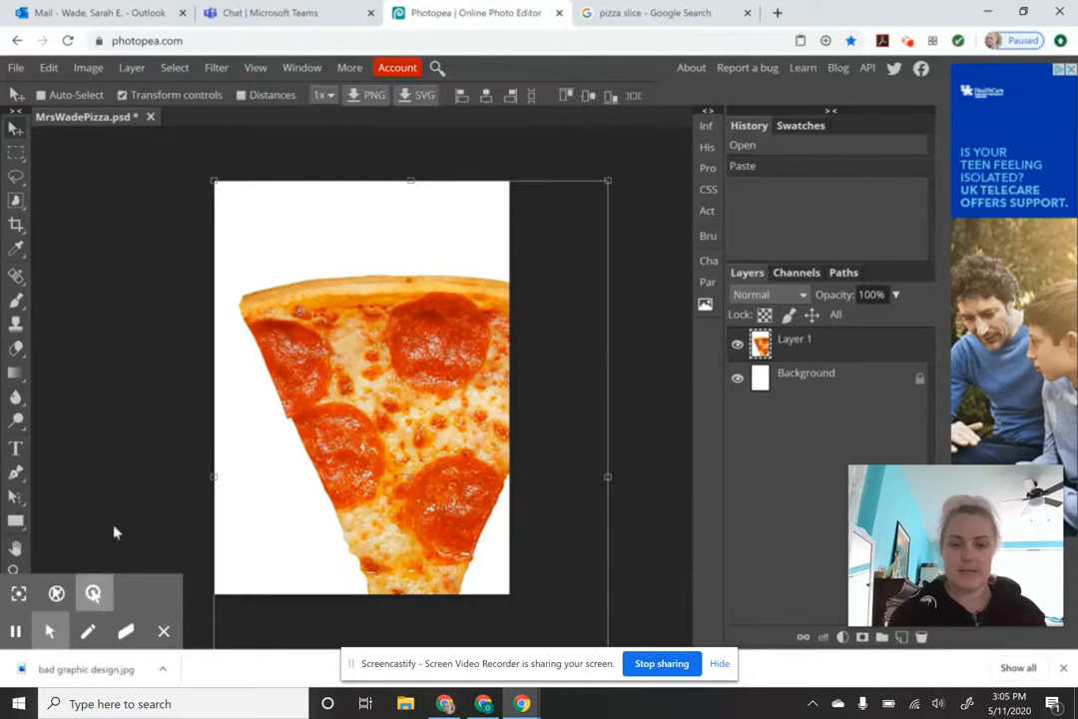
Step: Scale the pasted pizza photo to about 80.3% and move it so the whole slice fits on the page
left_click(16, 126)
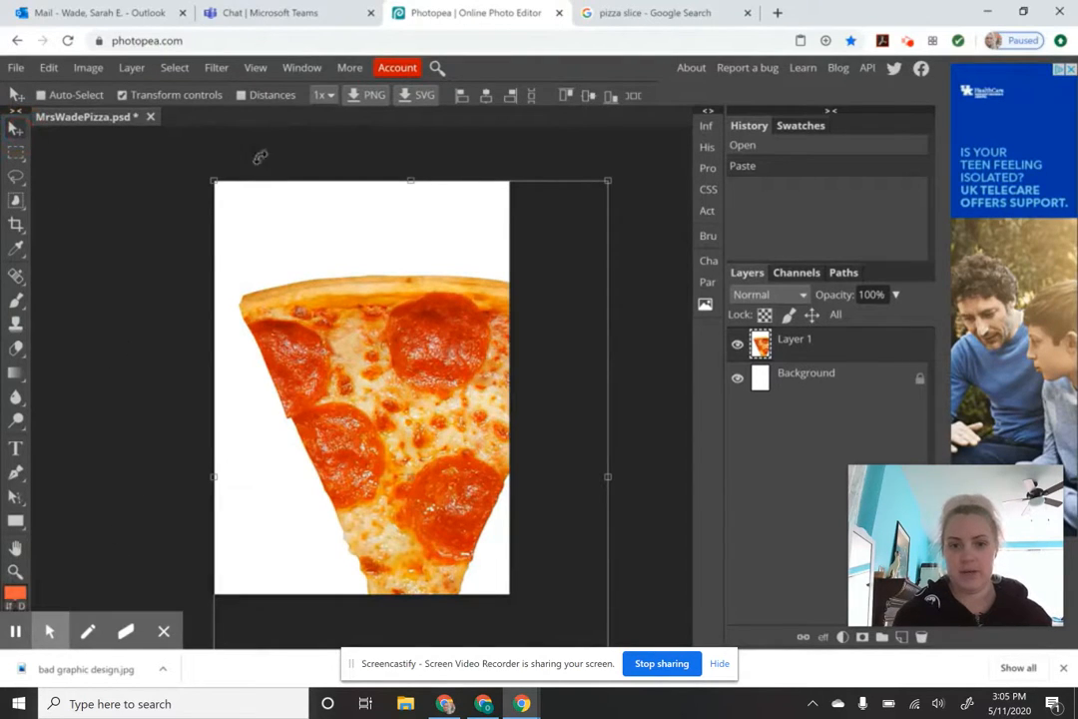
left_click(142, 95)
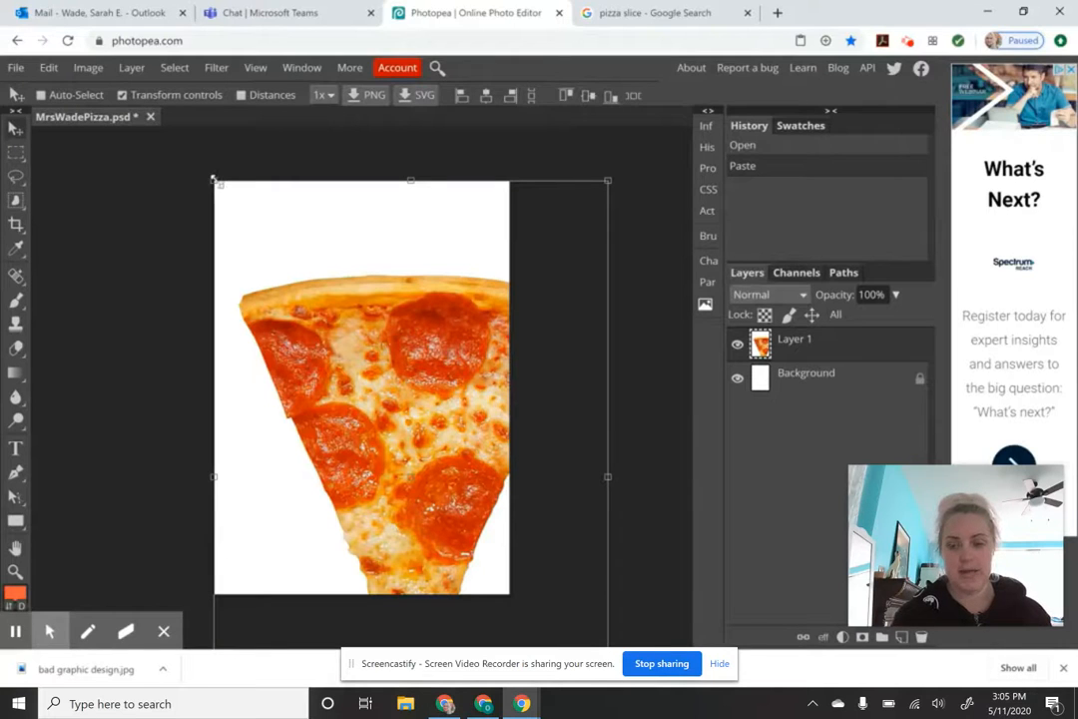
left_click_drag(212, 180, 292, 240)
left_click_drag(390, 439, 306, 308)
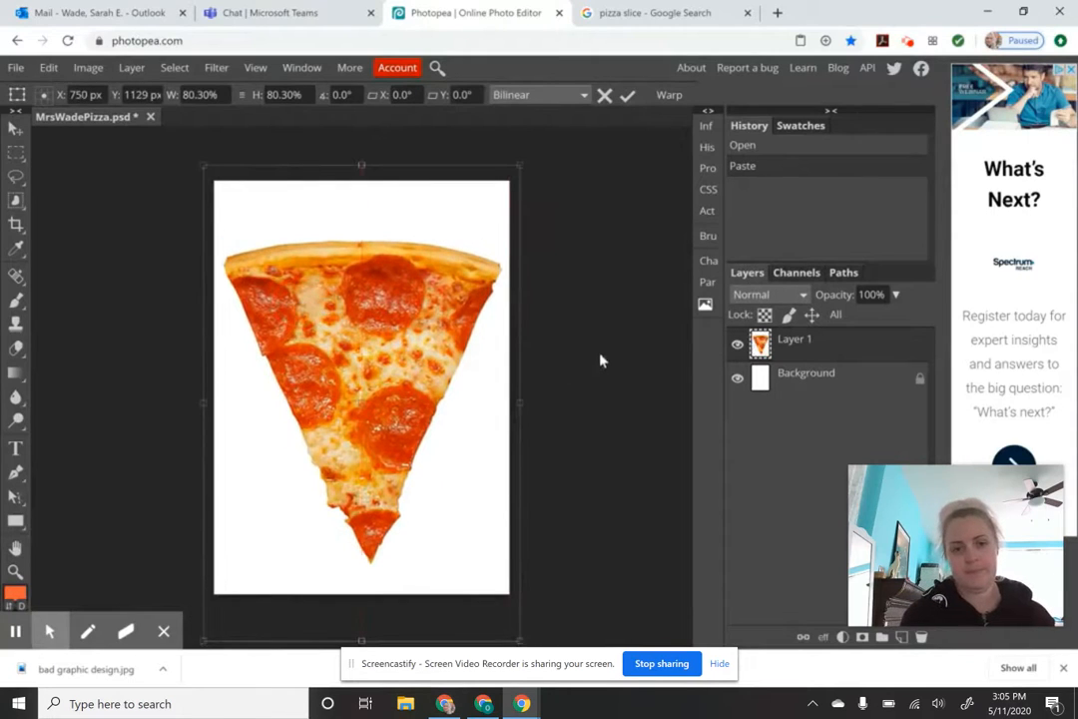
key("Return")
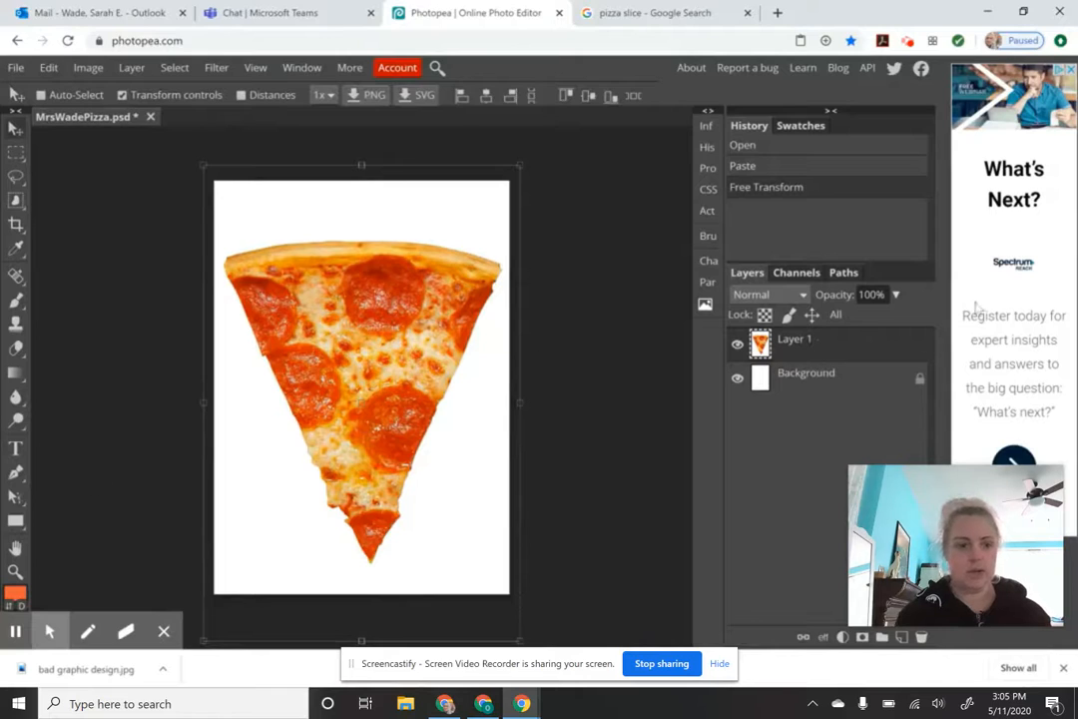
Step: Lower the opacity of the pizza photo layer to 31%
left_click(896, 294)
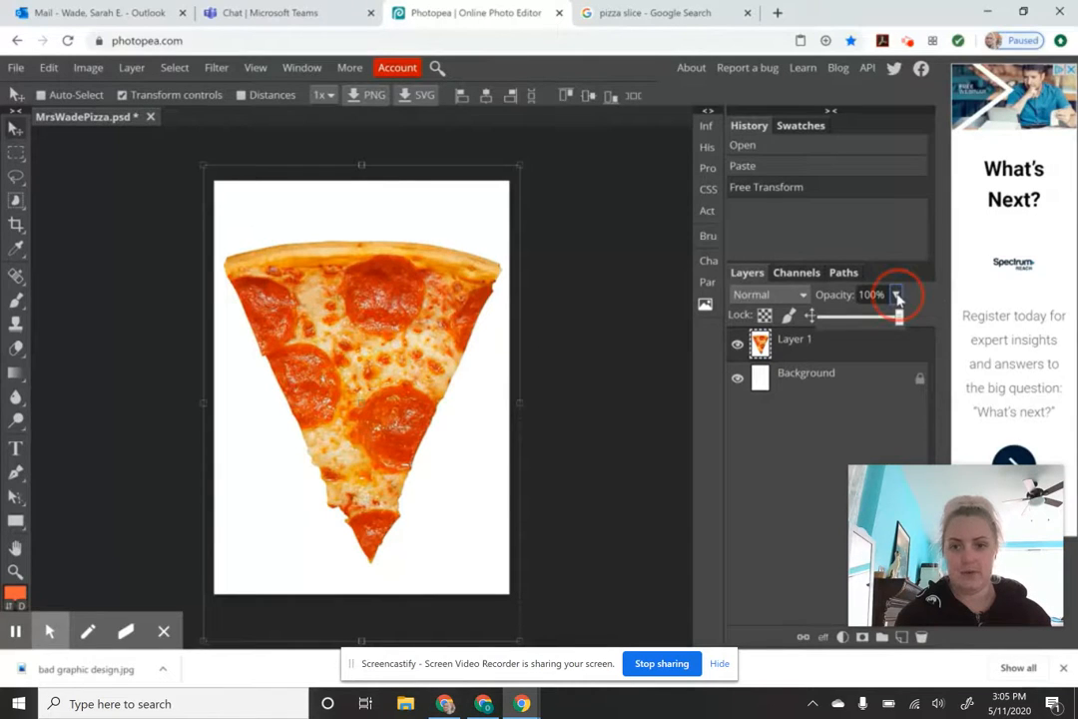
left_click(845, 316)
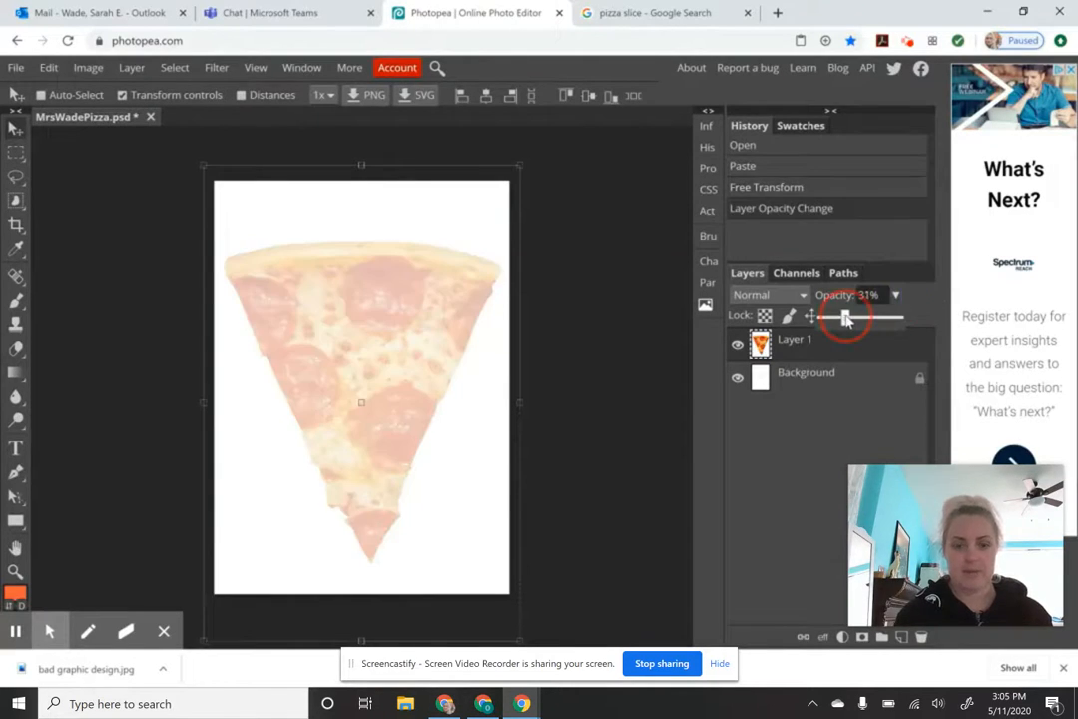
left_click(880, 292)
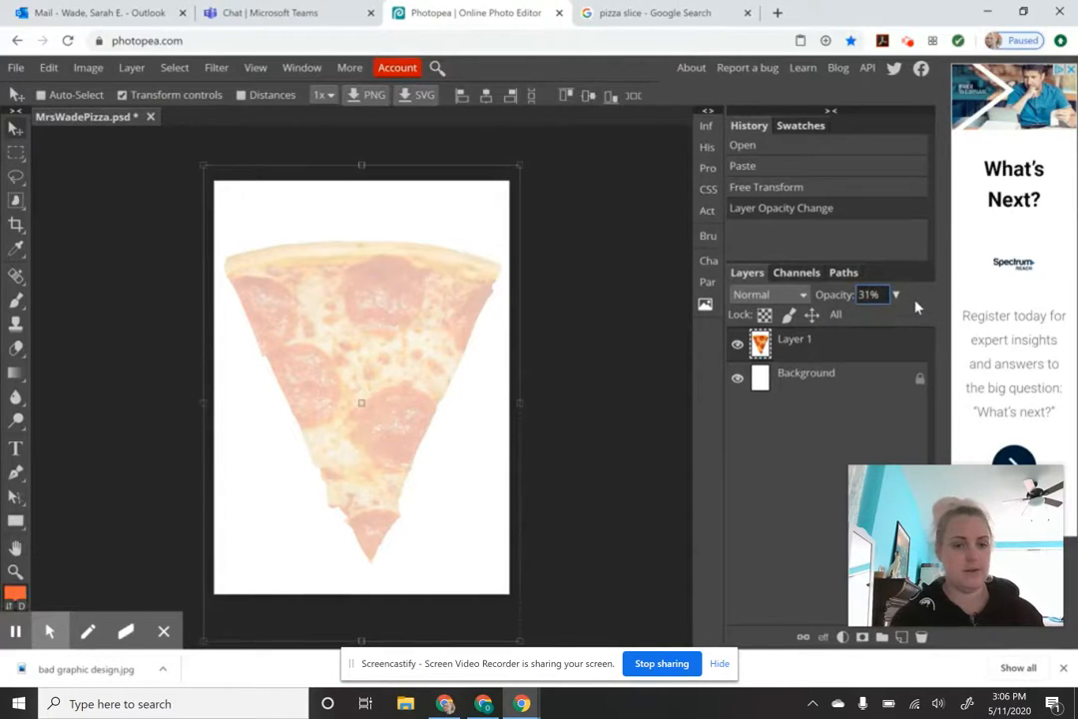
Step: Check that the Pen tool's shape fill and stroke are both set to none
left_click(15, 474)
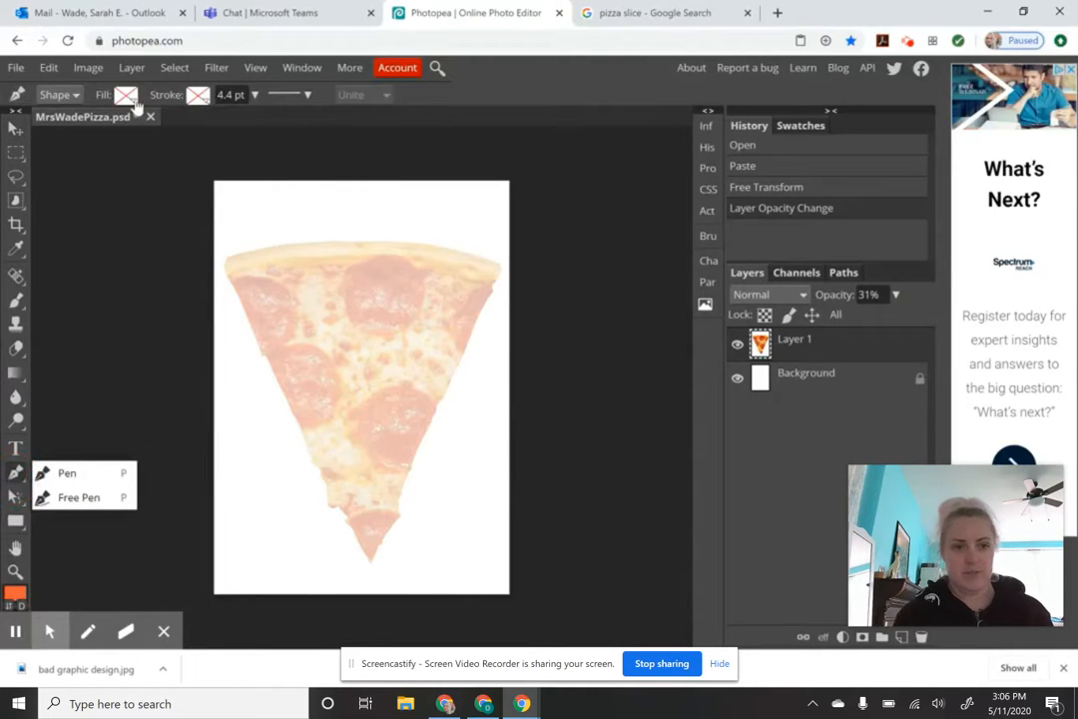
left_click(125, 95)
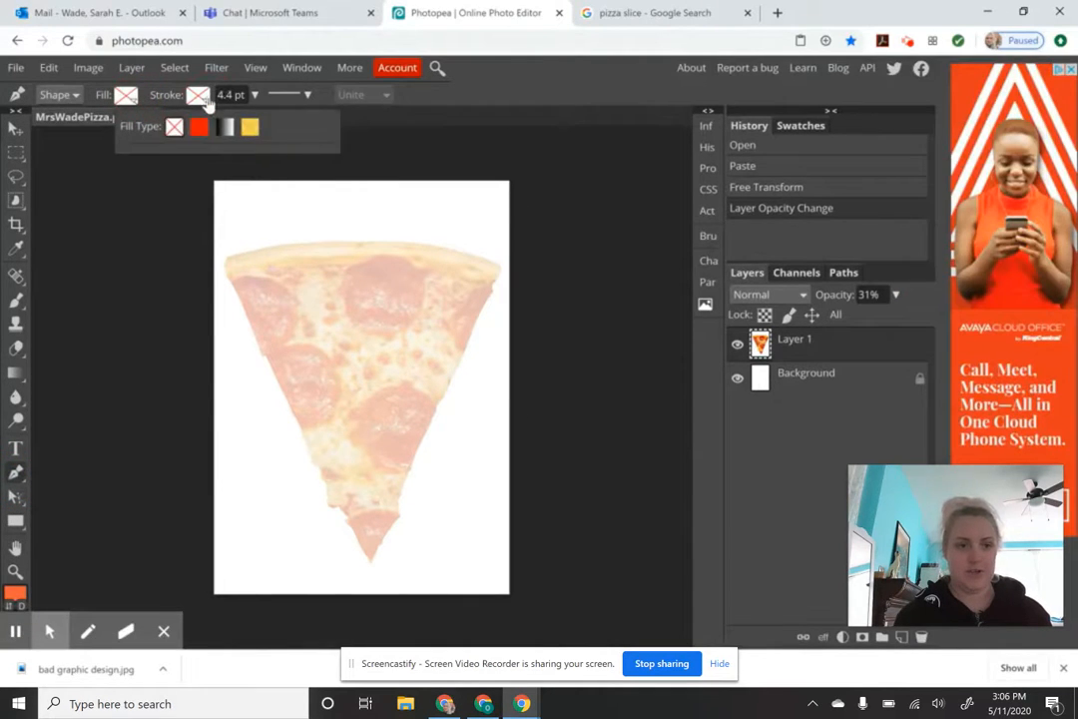
left_click(198, 95)
left_click(451, 63)
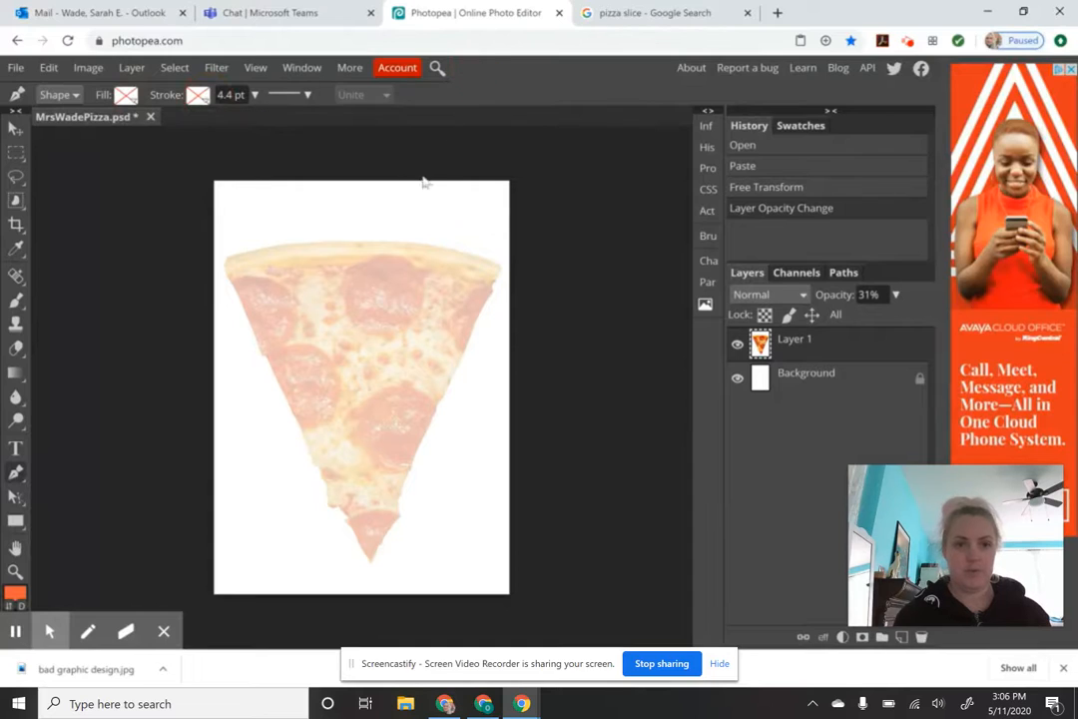
Step: With the Pen tool, trace the crust's outer edge from its left corner to its middle as a curved segment
left_click(16, 571)
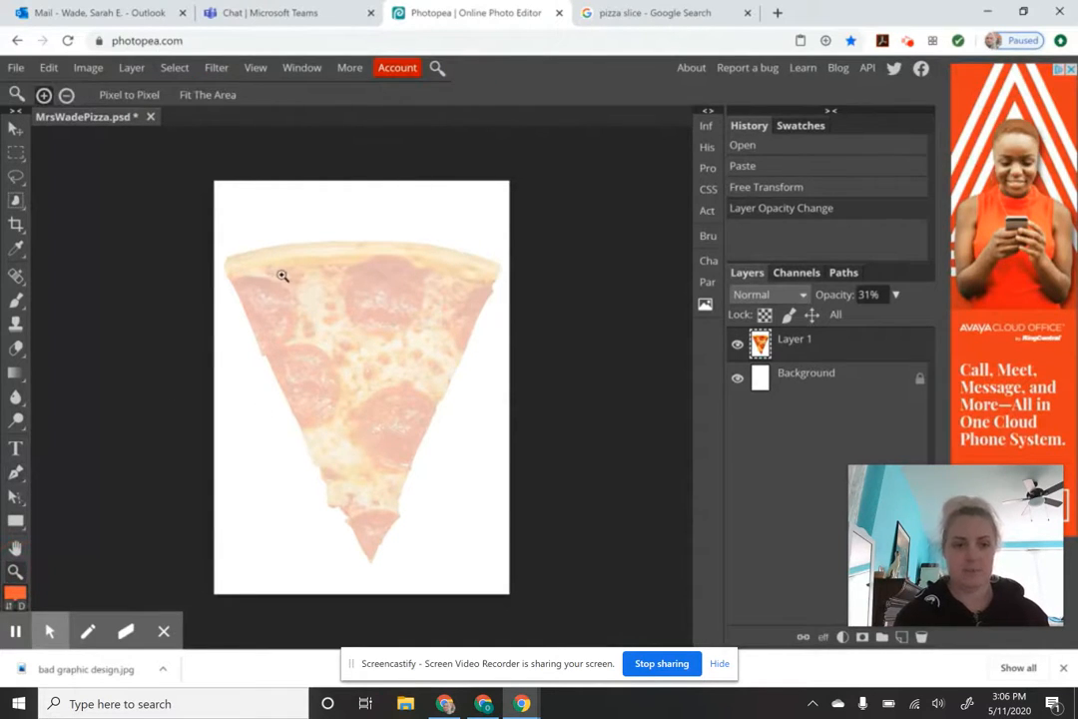
left_click(283, 278)
left_click(287, 275)
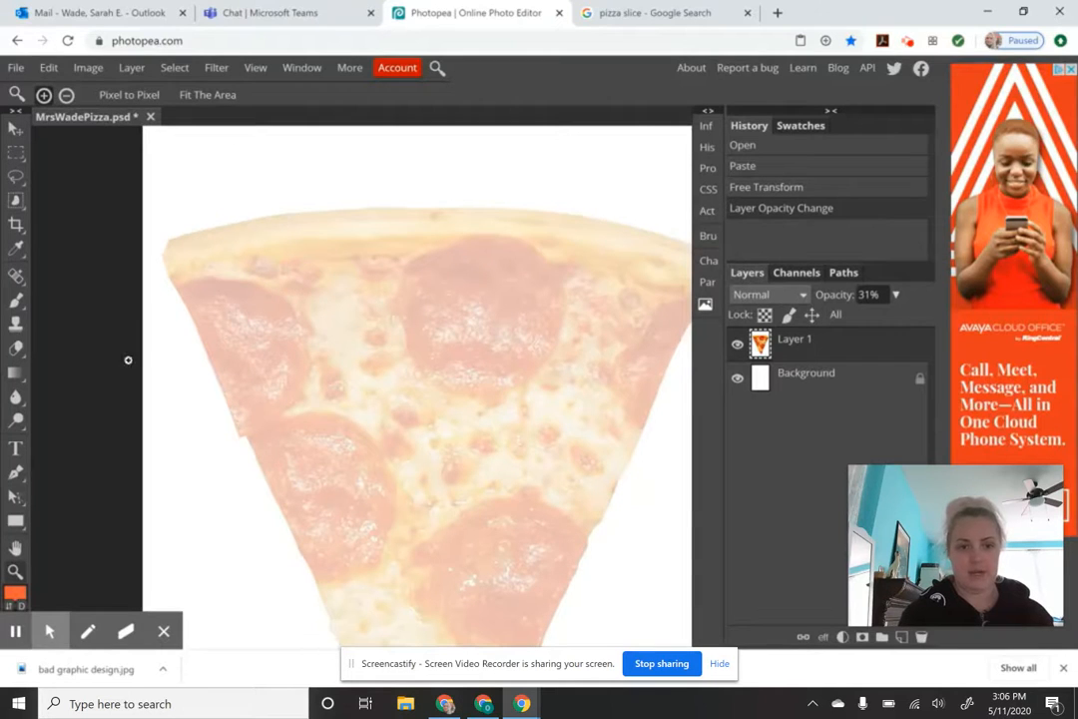
left_click(17, 471)
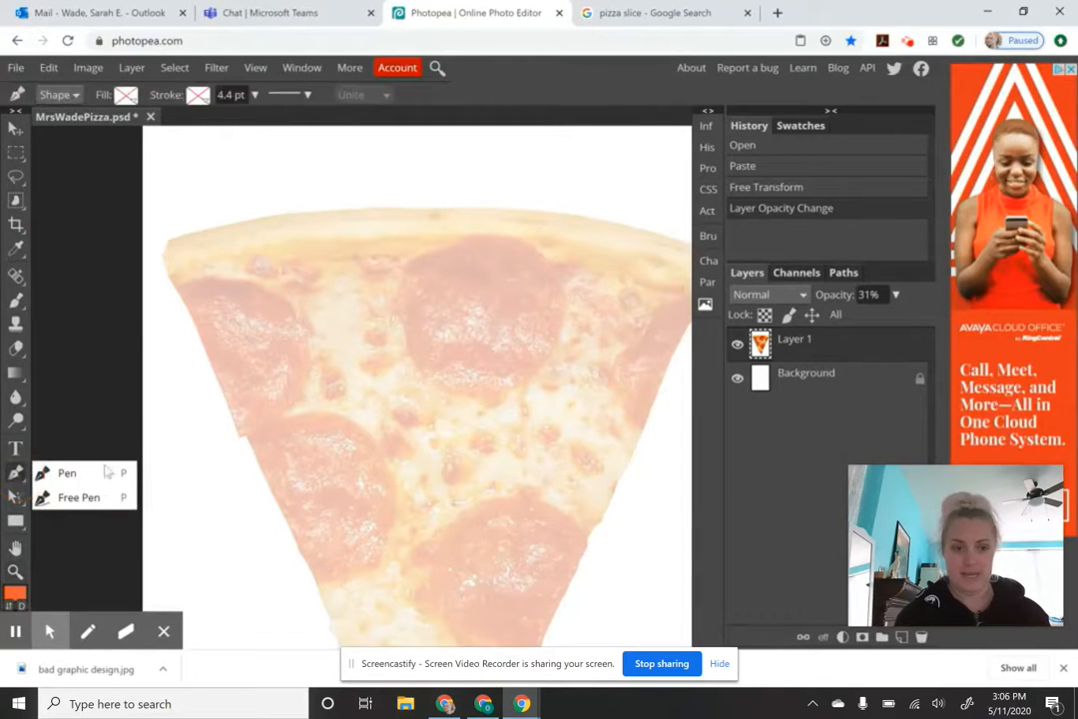
left_click(64, 473)
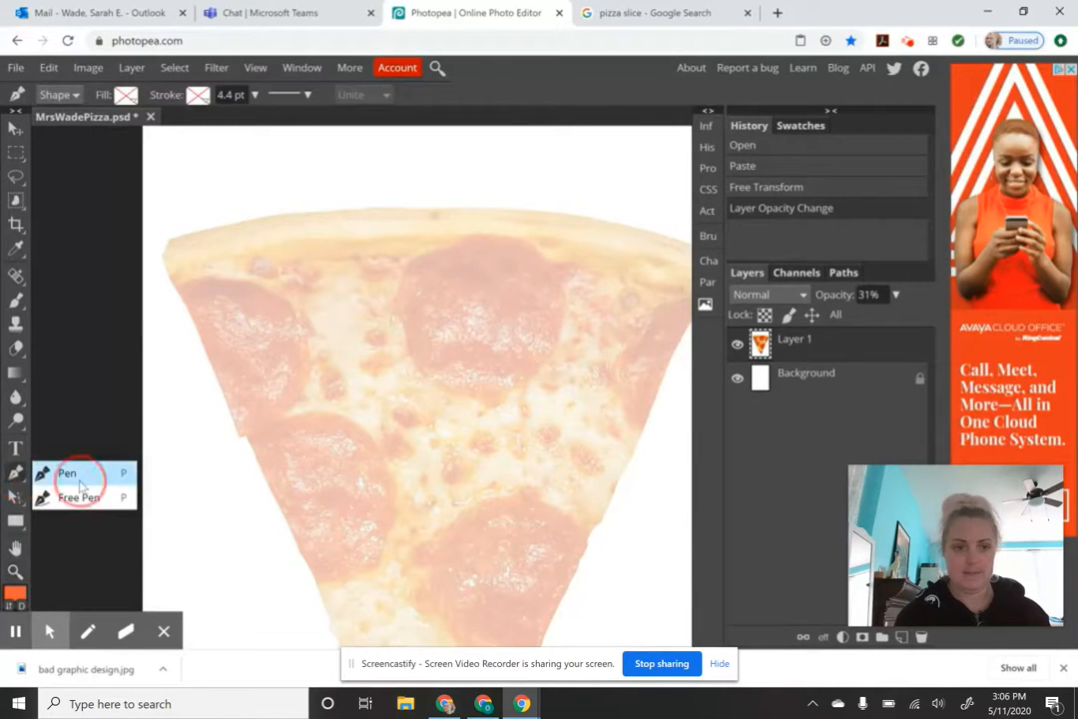
left_click(167, 240)
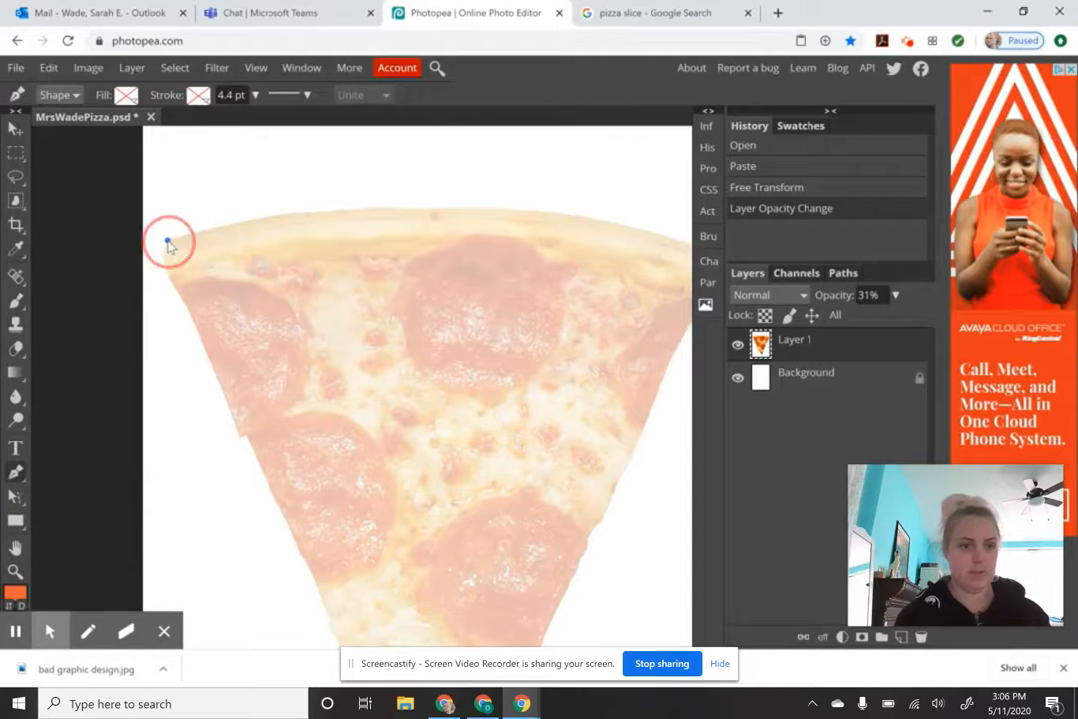
left_click_drag(472, 207, 643, 224)
left_click(645, 227)
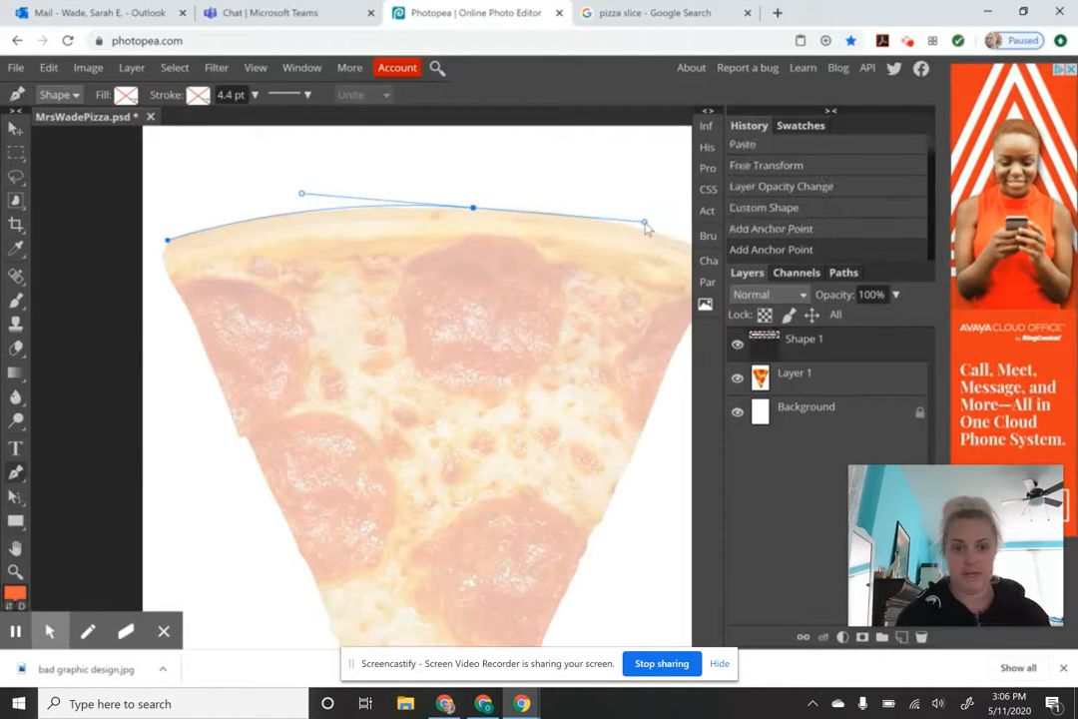
Step: Remove the middle anchor's outgoing handle and extend the path as a curve to the crust's right end, ending without an outgoing handle
left_click_drag(604, 266, 558, 253)
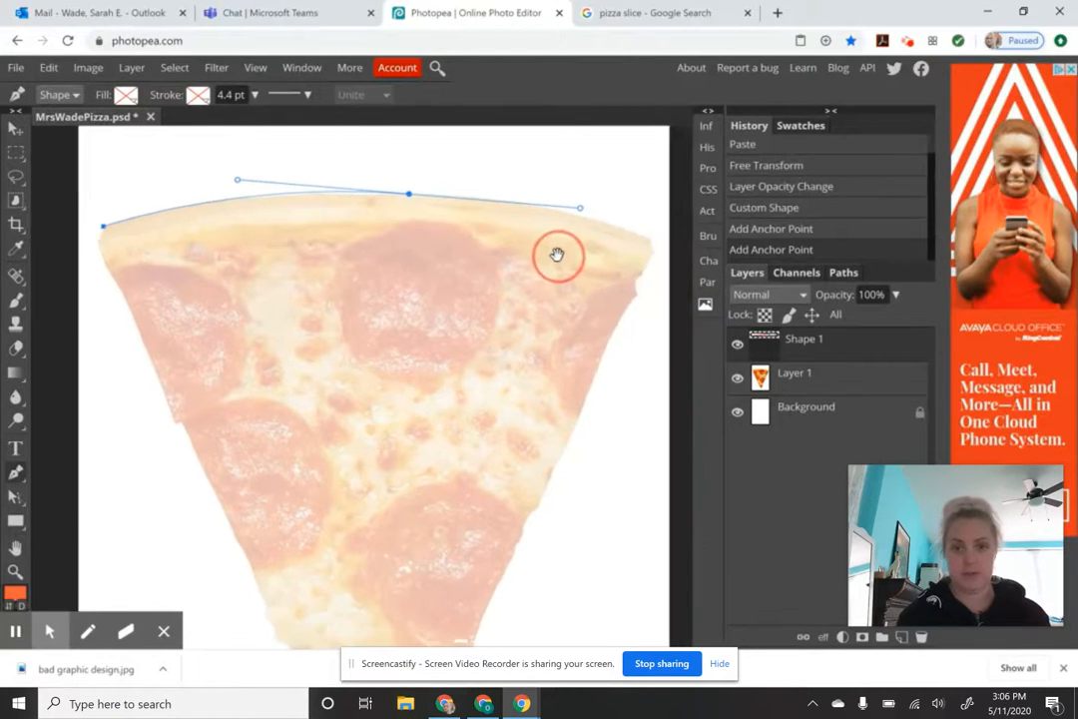
left_click(410, 196)
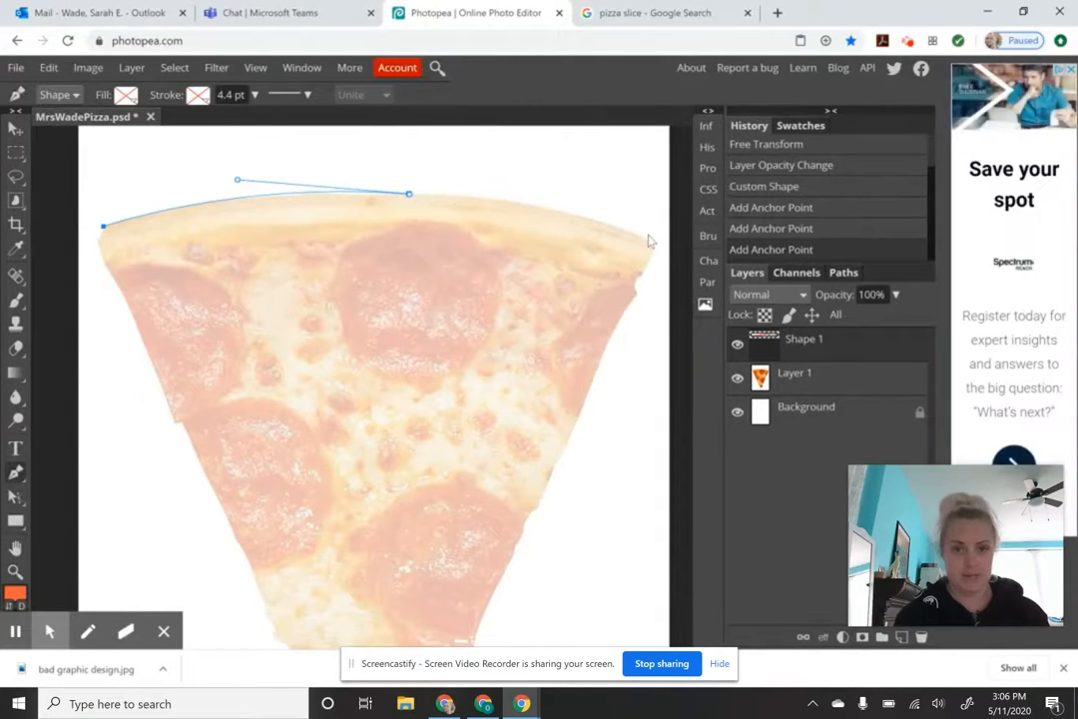
left_click_drag(648, 241, 681, 290)
left_click(605, 242)
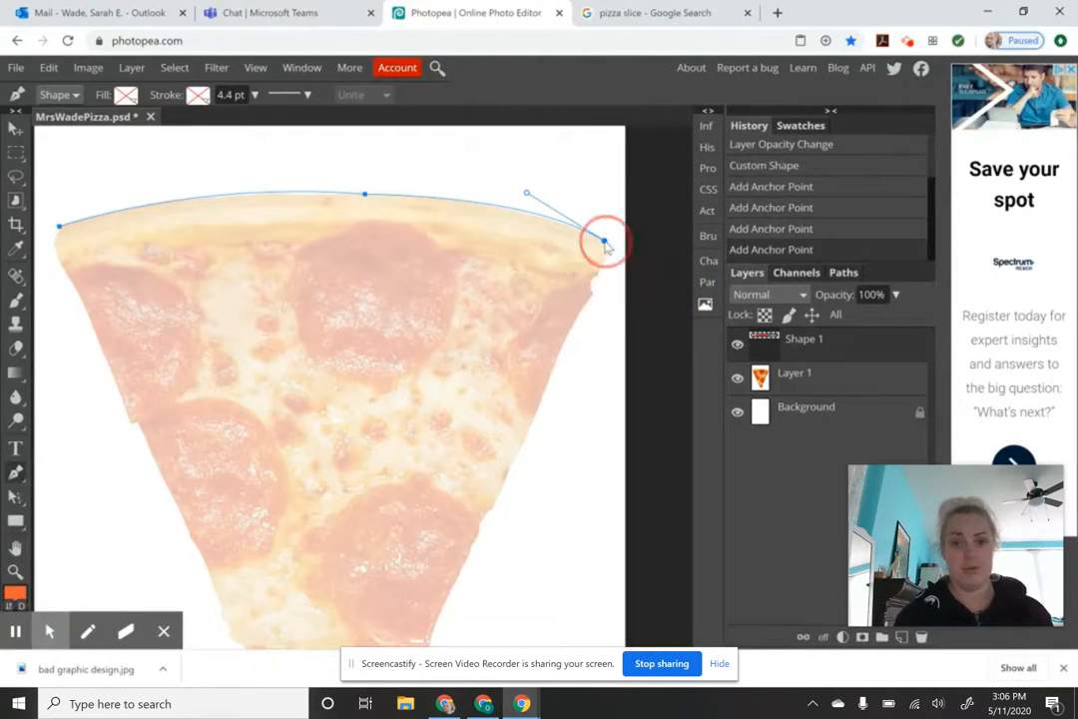
Step: Continue the outline around the crust's right corner down to the top of the slice's right side, ending without an outgoing handle
left_click(611, 250)
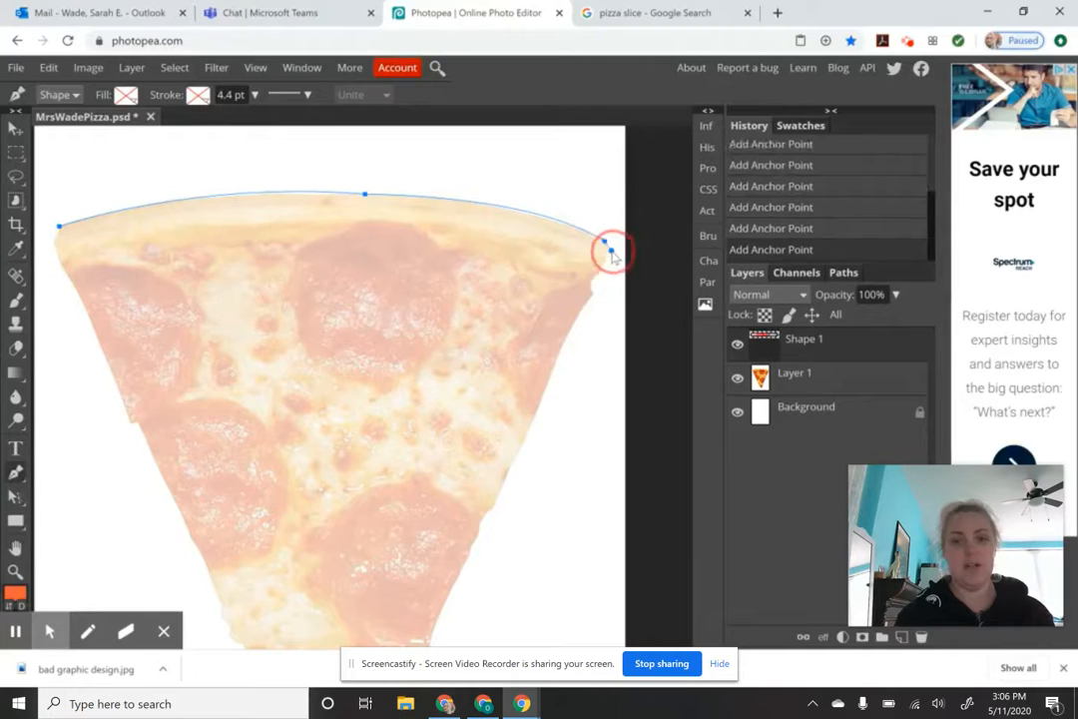
left_click(597, 275)
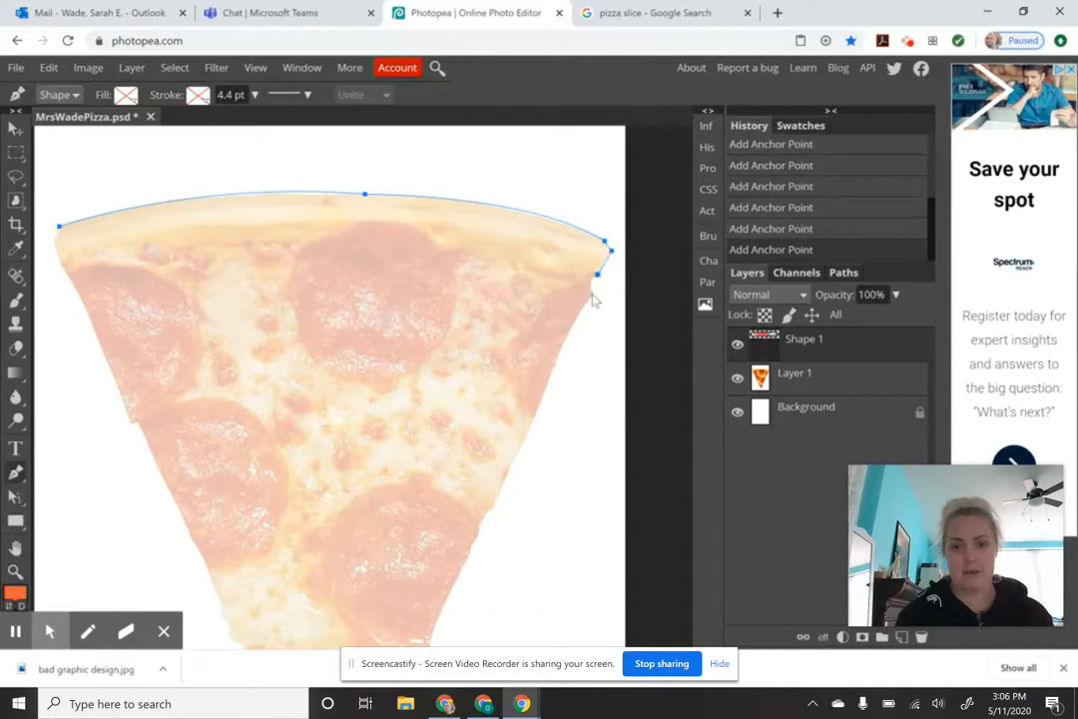
left_click_drag(592, 293, 595, 305)
left_click(593, 298)
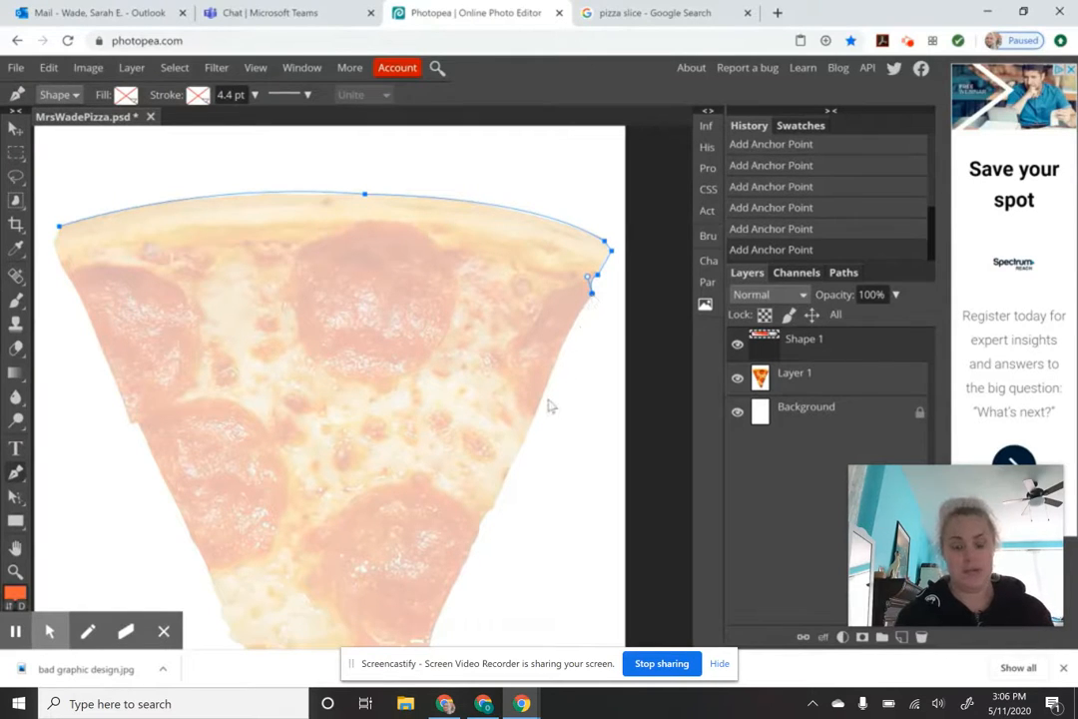
Step: Extend the outline down the slice's right side as a curve, then short segments to the lower-right pepperoni, removing the curve's outgoing handle
left_click_drag(525, 438, 487, 554)
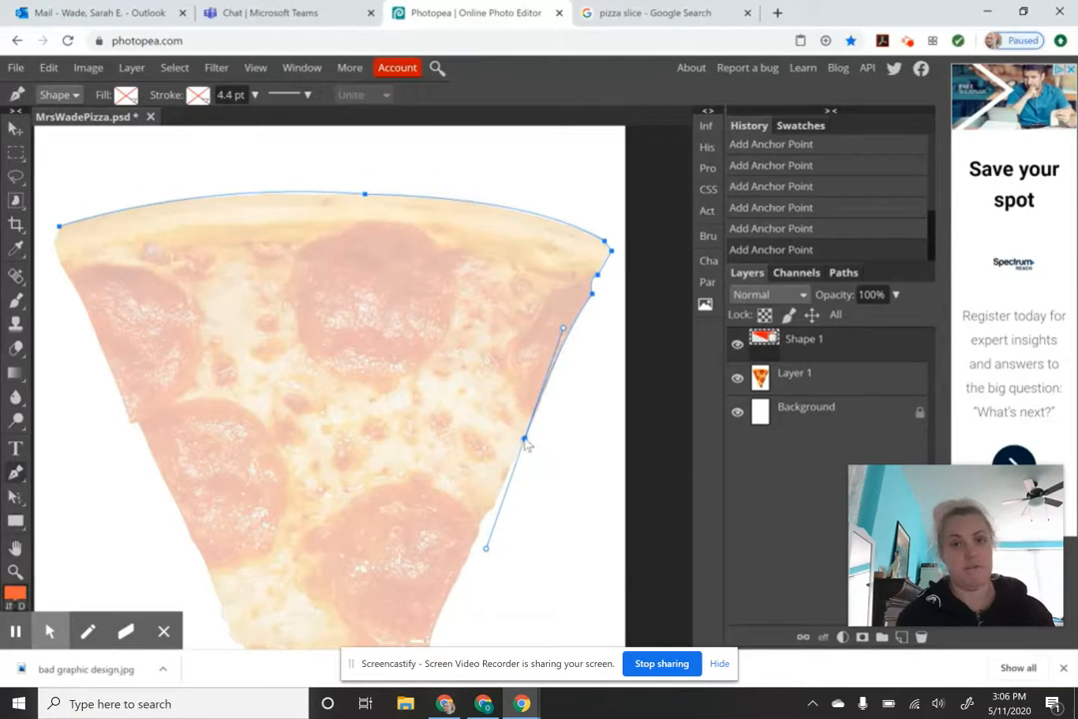
left_click(526, 440)
left_click_drag(510, 507, 532, 403)
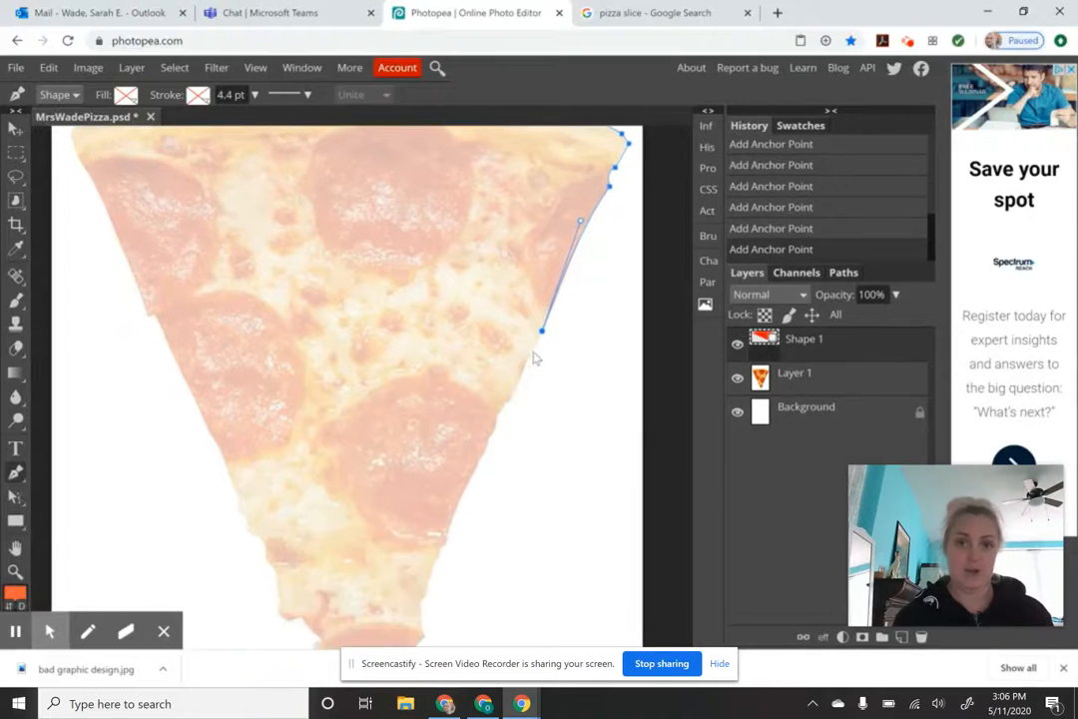
left_click(529, 356)
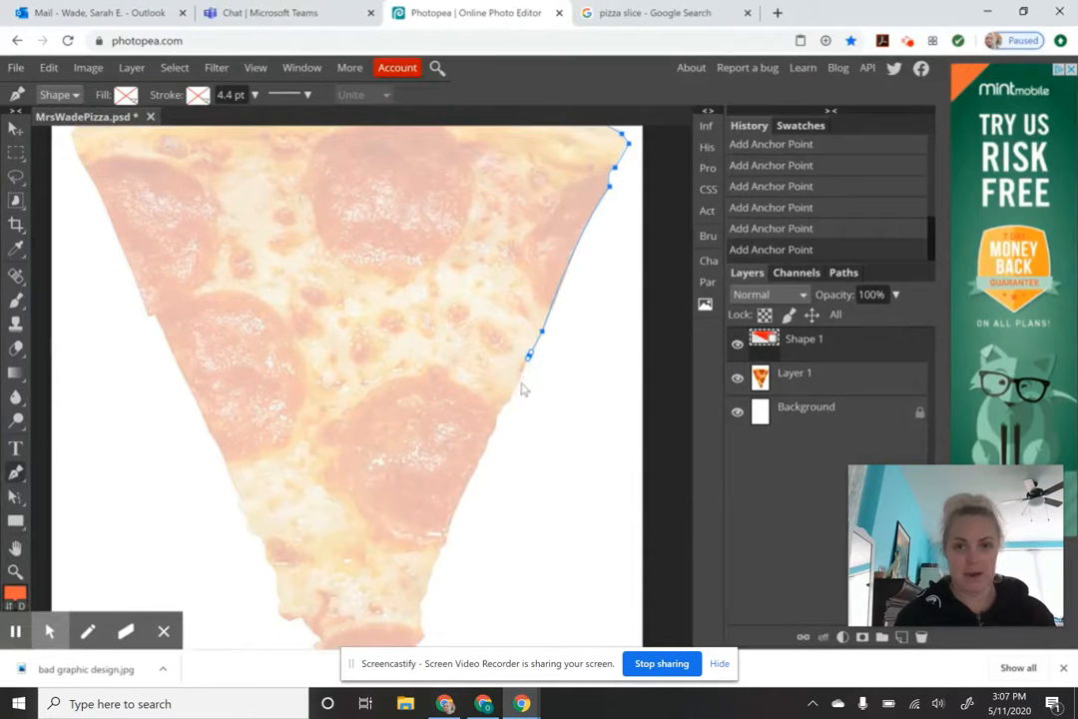
left_click(513, 385)
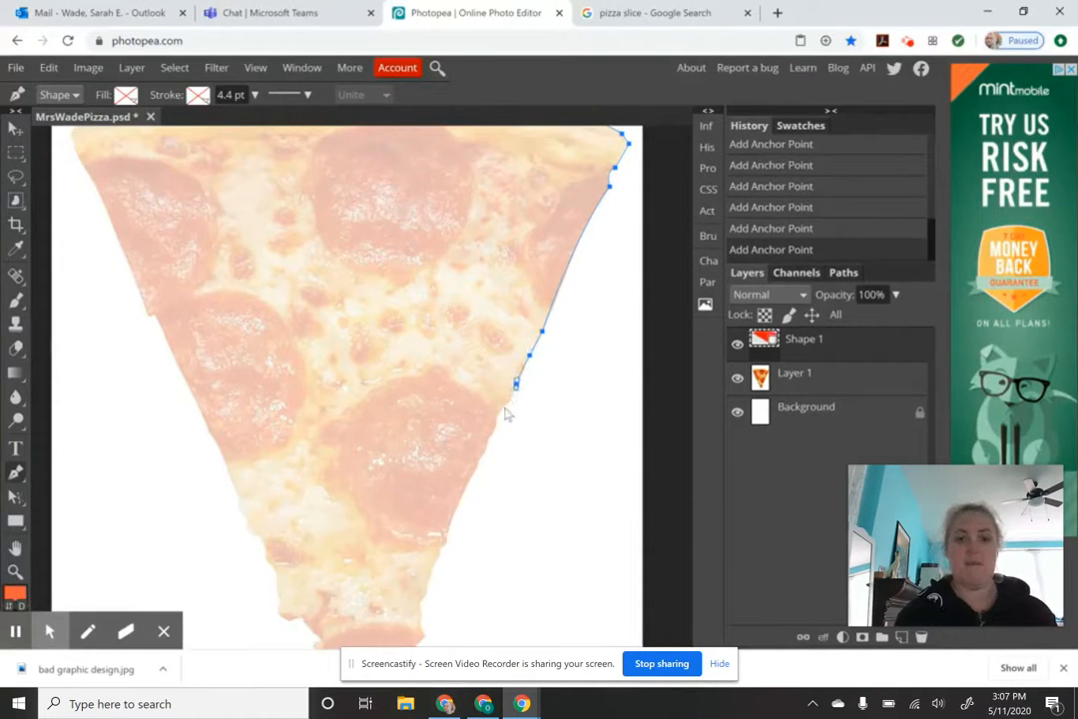
left_click(499, 410)
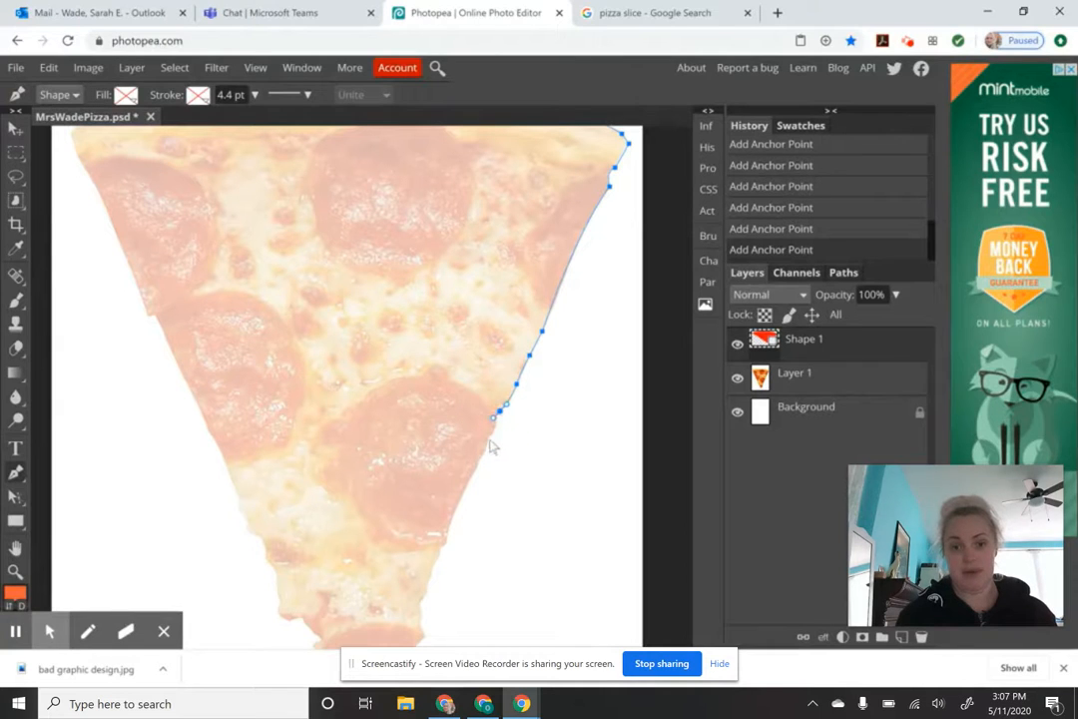
Step: Undo the misplaced anchor beside the lower-right pepperoni, re-place it, and trace the pepperoni's outer edge as a curve to its lower end
left_click(488, 442)
key("ctrl+z")
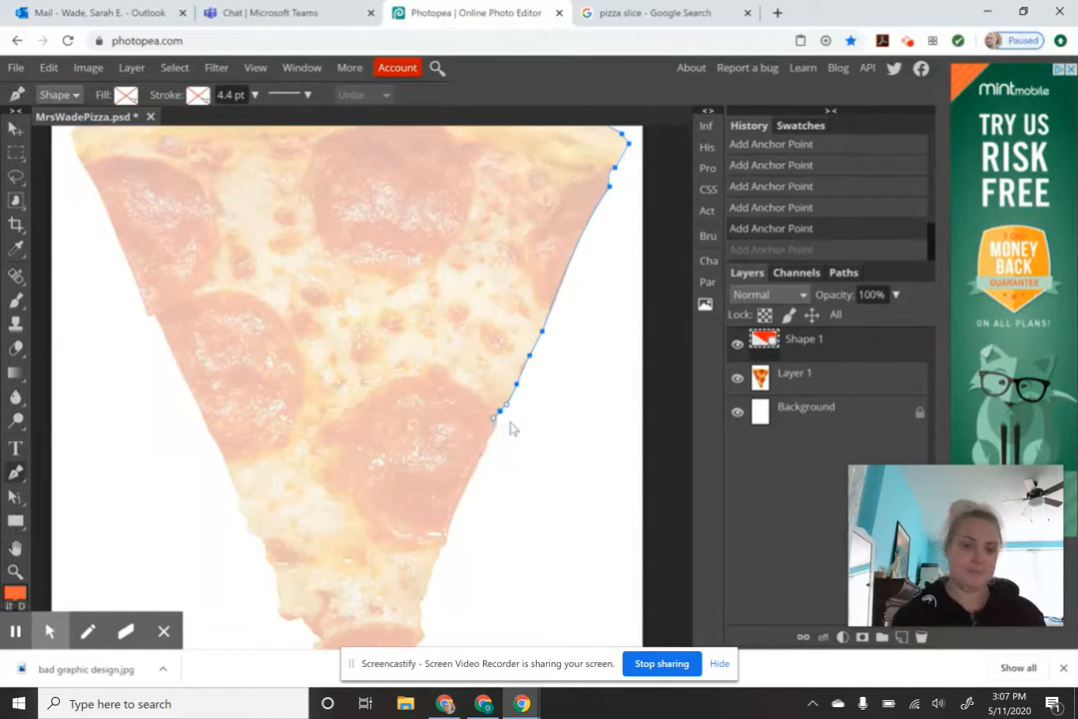
left_click(494, 431)
key("space")
left_click_drag(445, 538, 512, 381)
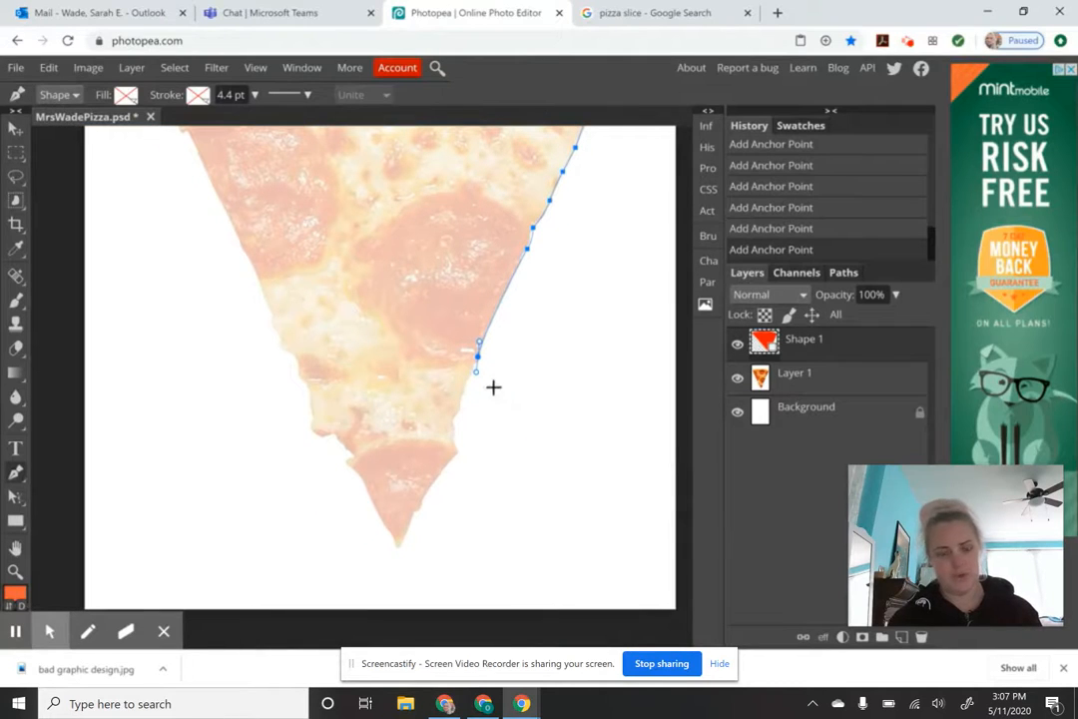
Step: Switch back to the regular Pen tool and trace the uneven cheese edge in short segments down to the tip pepperoni's right corner
key("p")
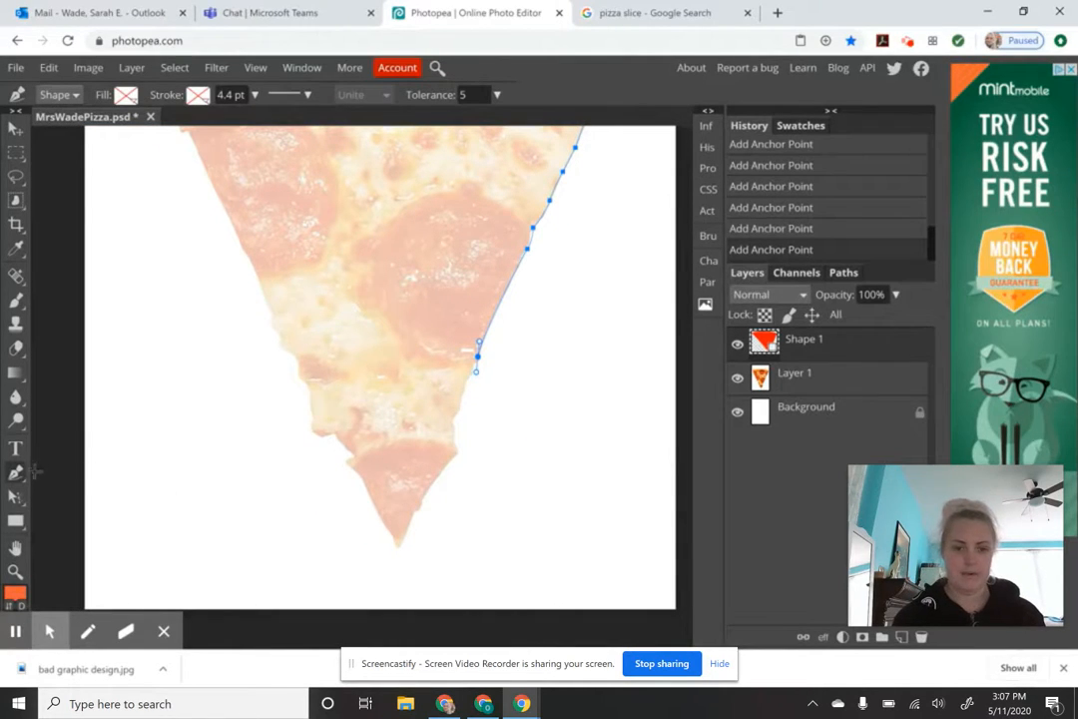
right_click(22, 475)
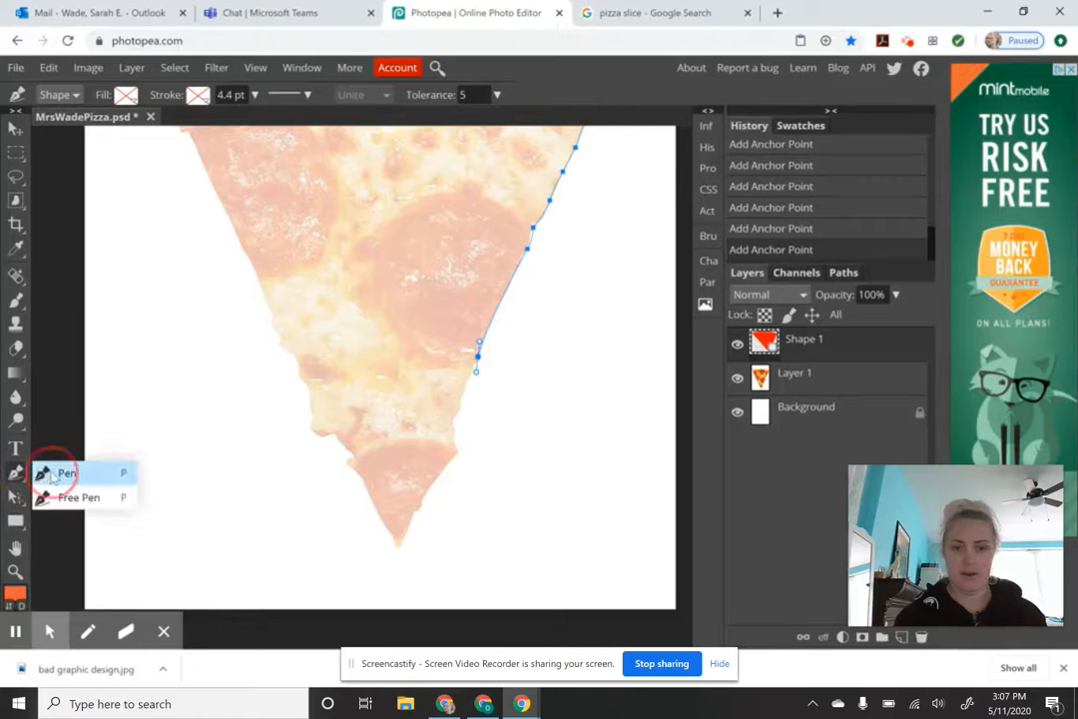
left_click(65, 473)
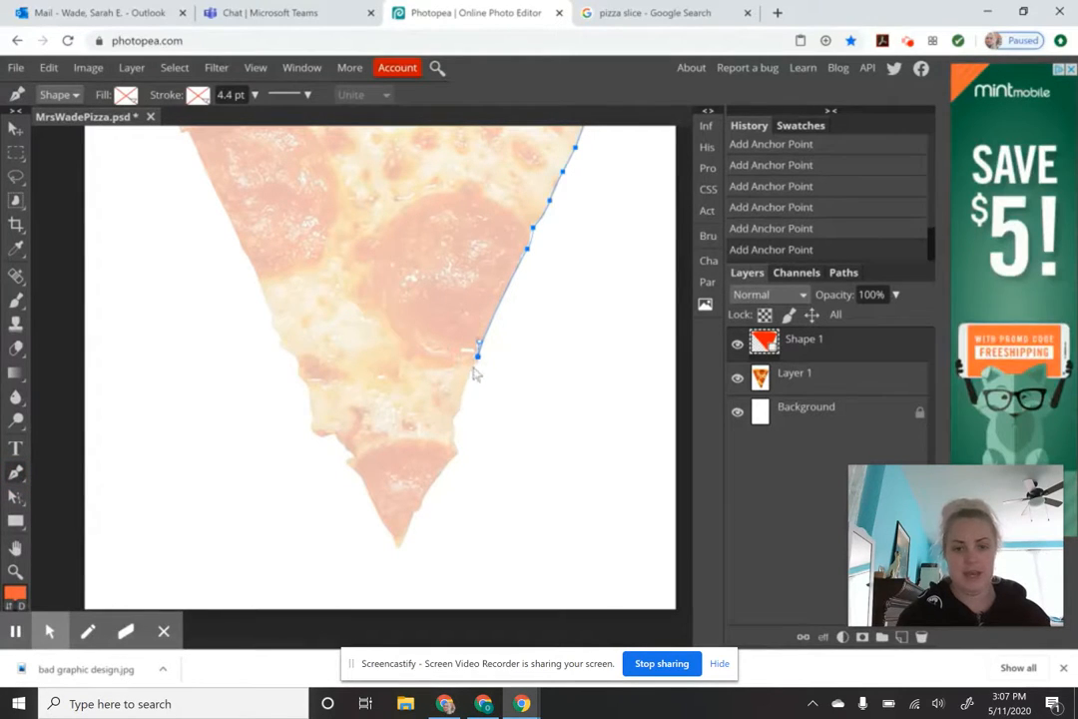
left_click(470, 372)
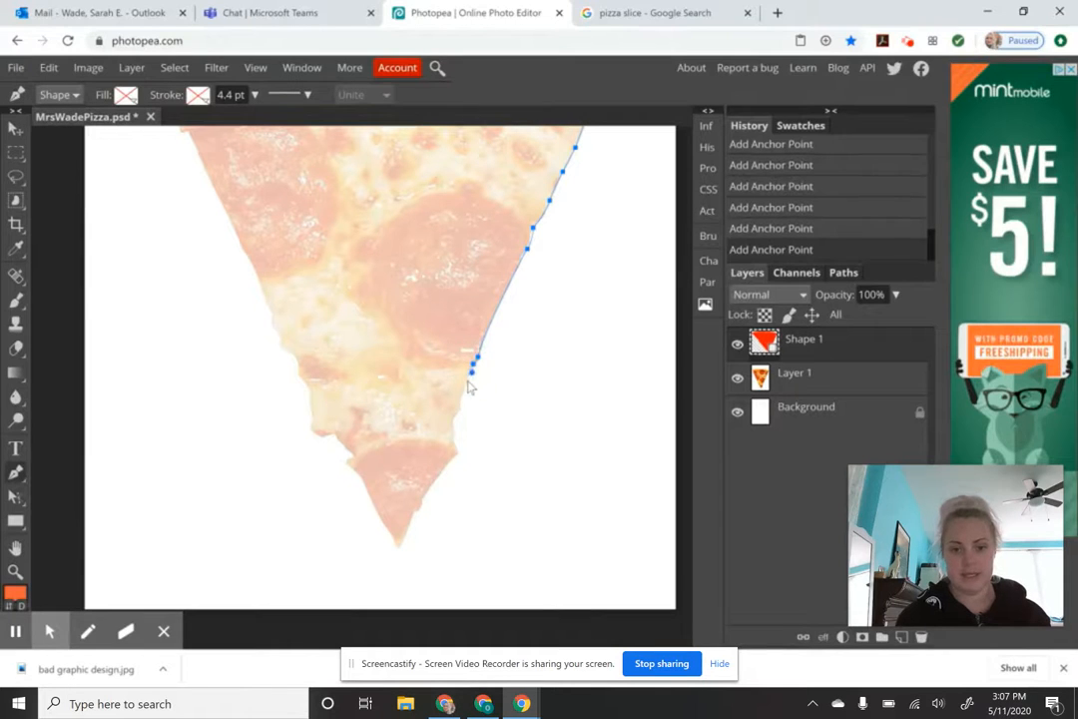
left_click(465, 383)
left_click(463, 393)
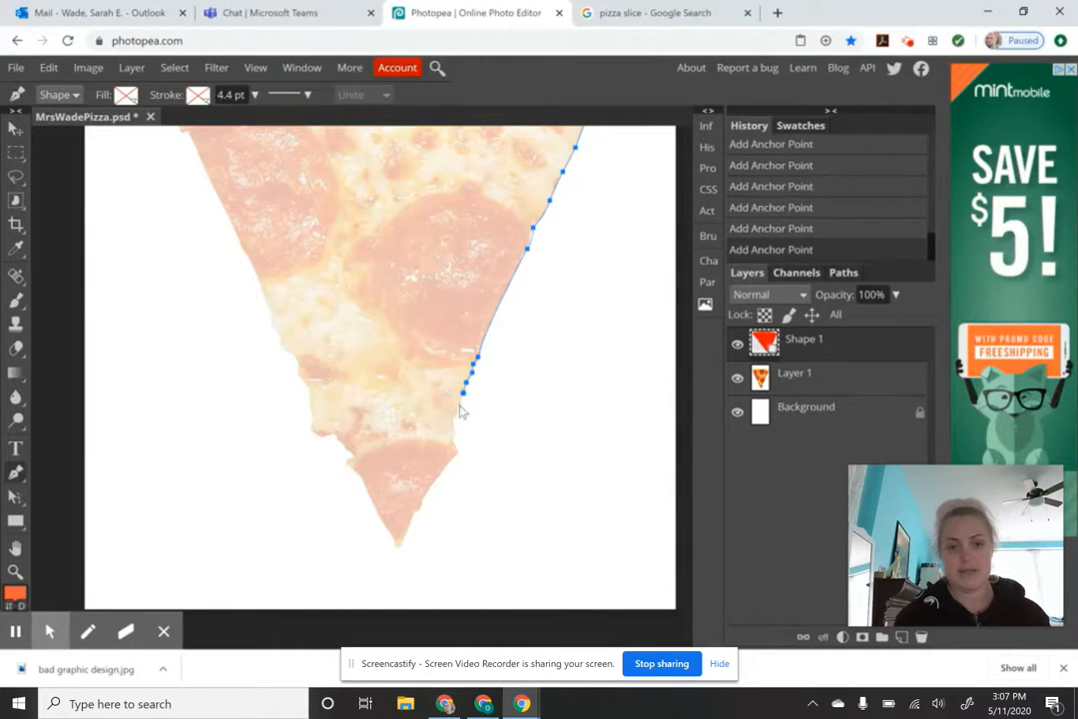
left_click(459, 405)
left_click(456, 418)
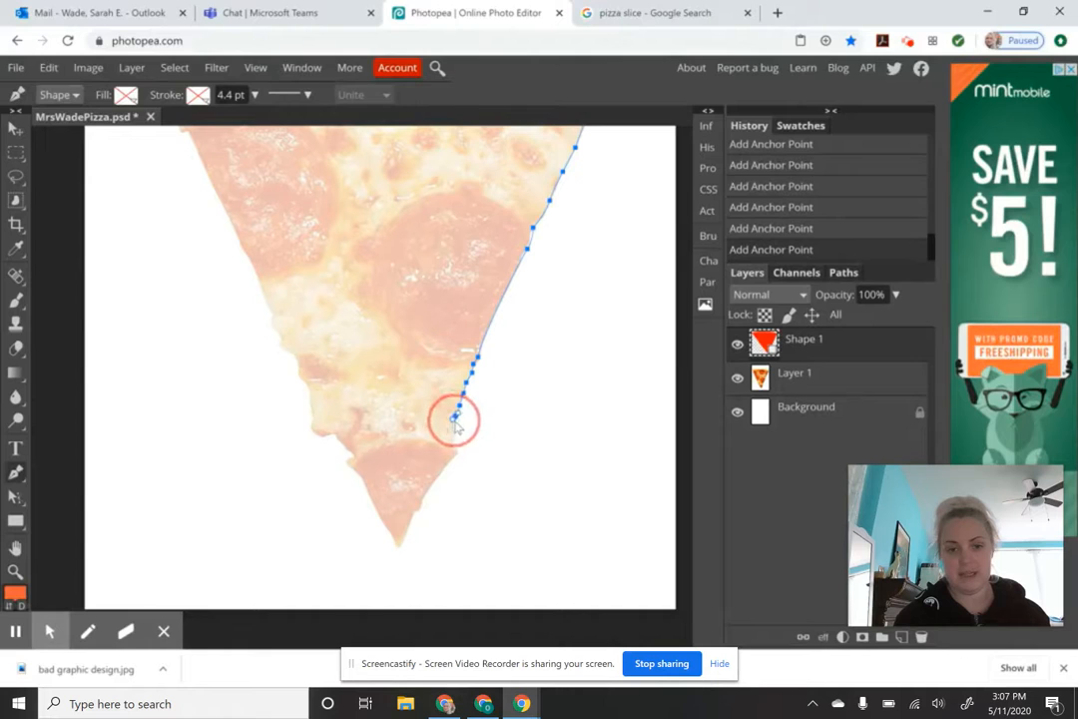
left_click(455, 430)
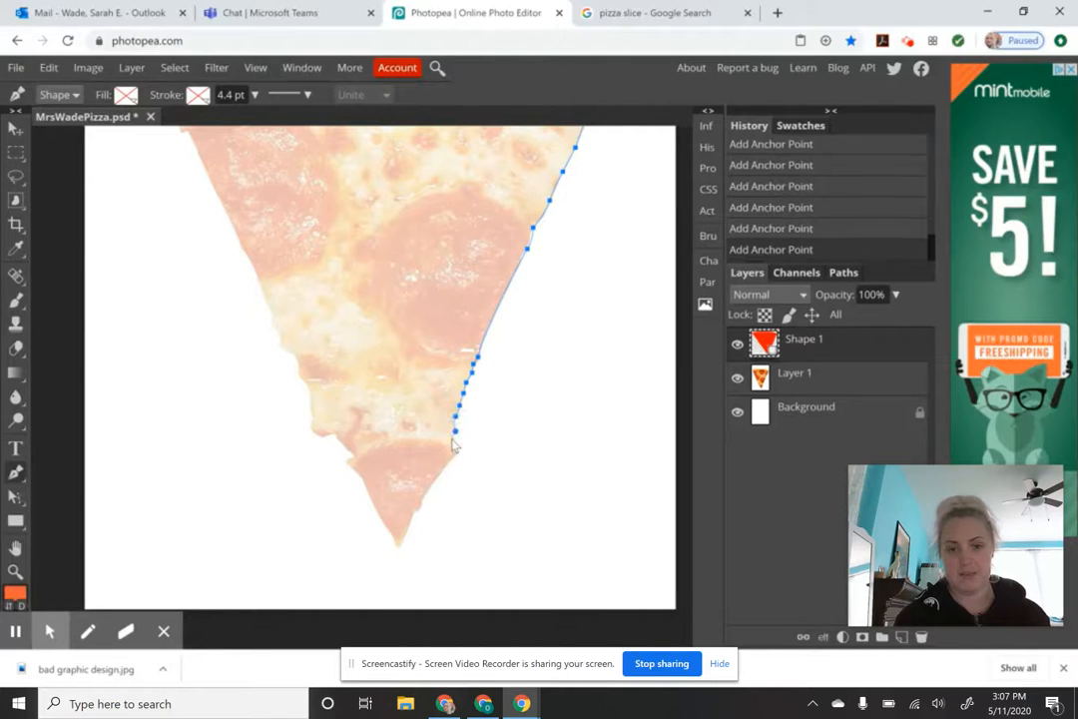
left_click(451, 441)
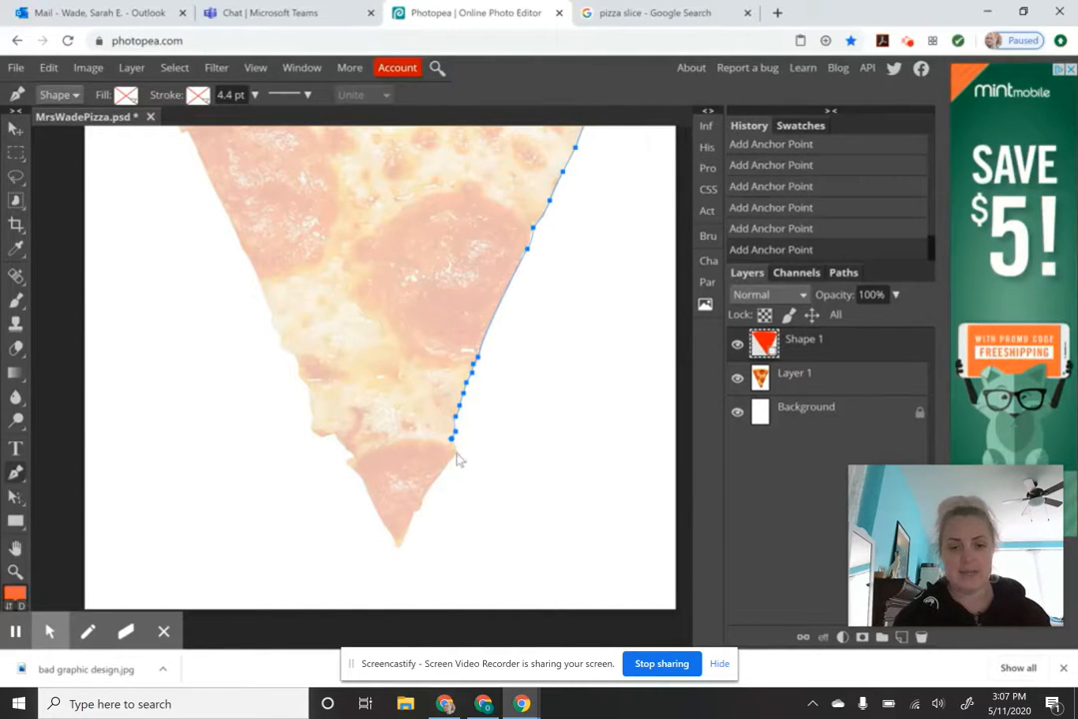
left_click(456, 454)
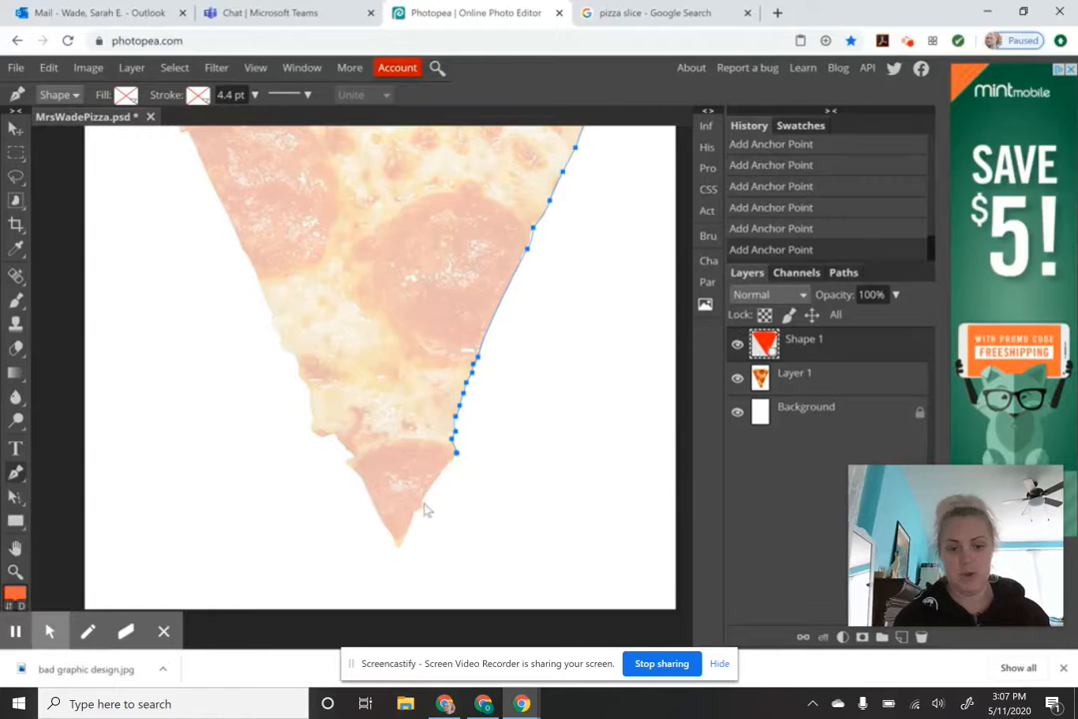
Step: Trace the tip pepperoni's right edge with a gentle curve and end the segment at the slice's bottom point
left_click_drag(421, 500, 414, 515)
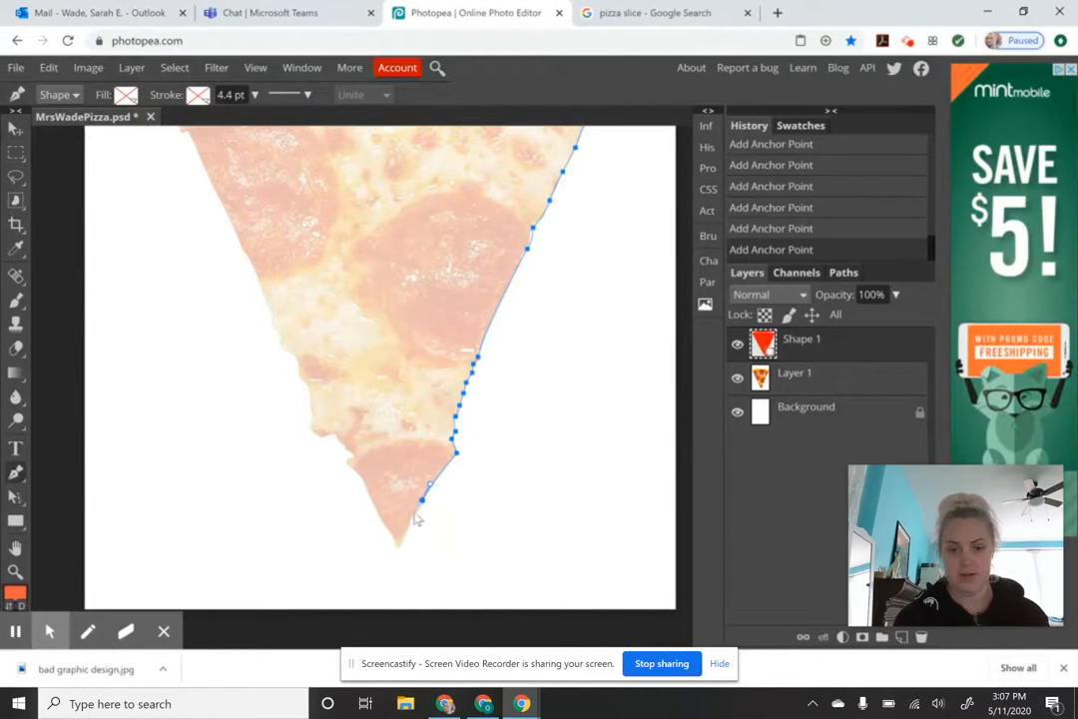
left_click_drag(409, 515, 408, 516)
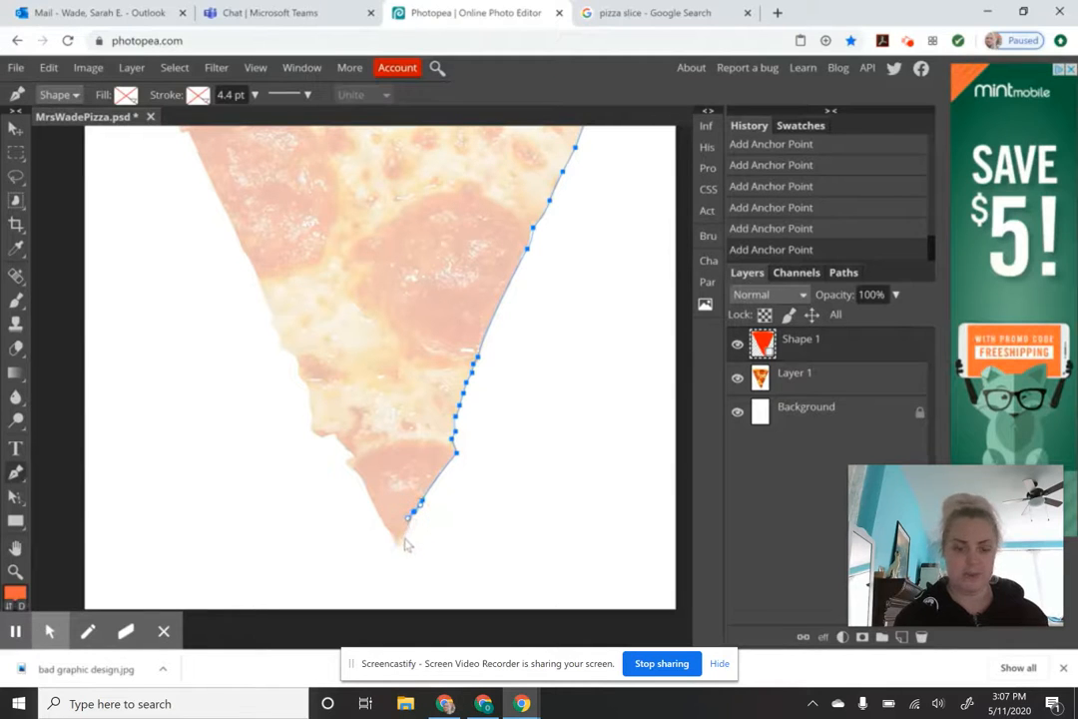
left_click(397, 550)
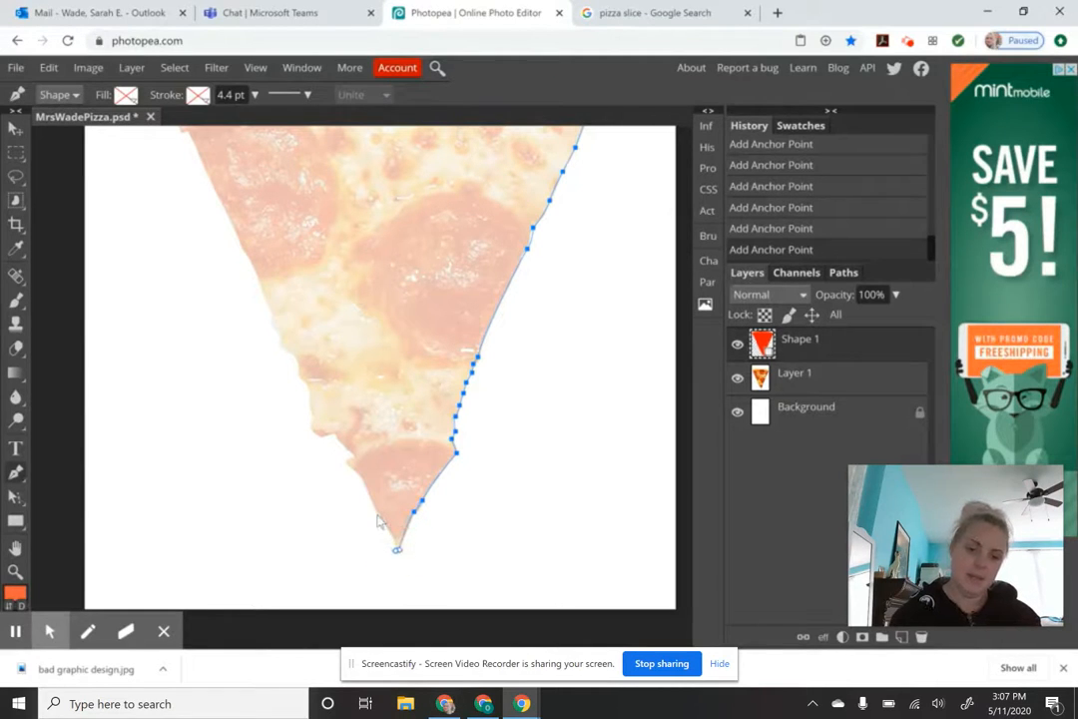
Step: Continue the path from the bottom point up the tip pepperoni's left edge and around the jagged notch above it
left_click(380, 516)
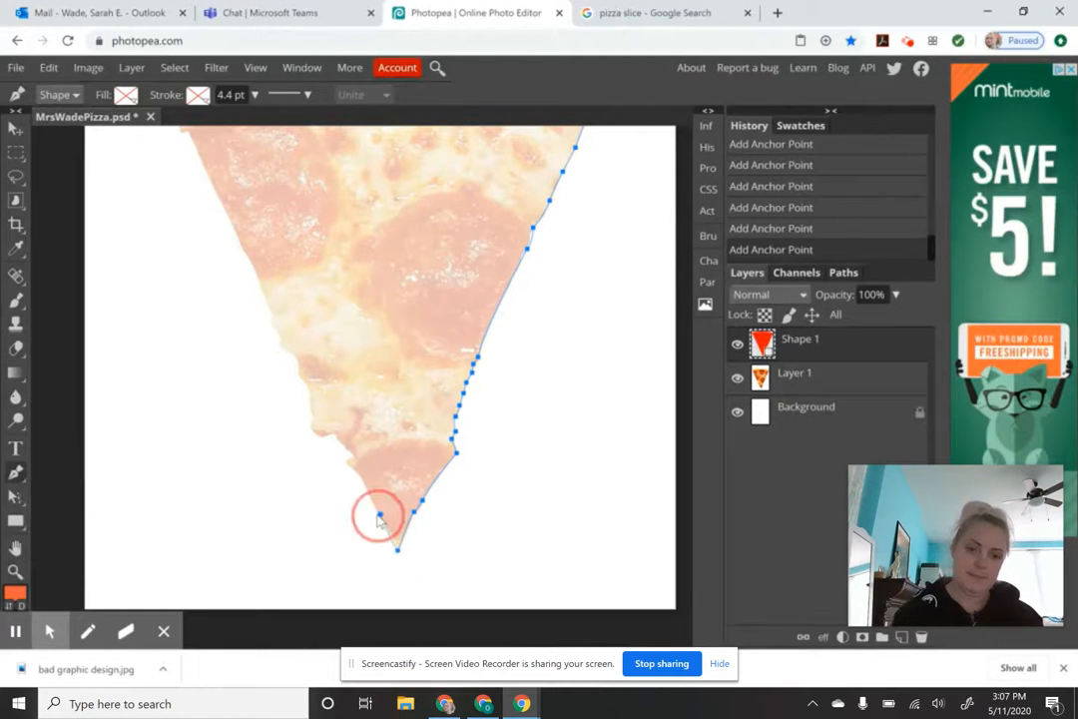
left_click(347, 464)
left_click_drag(348, 466, 335, 434)
left_click(348, 464)
left_click(351, 458)
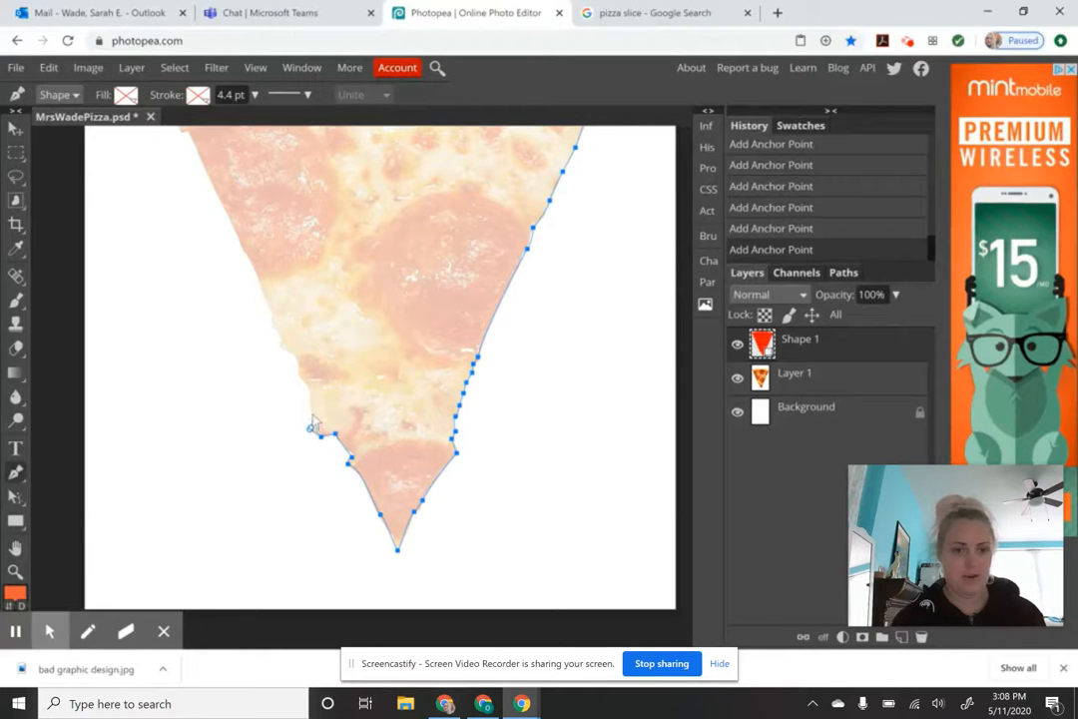
Step: Trace the slice's left side up to the crust and close the path with a curve at the crust's left starting anchor
left_click_drag(342, 368, 364, 455)
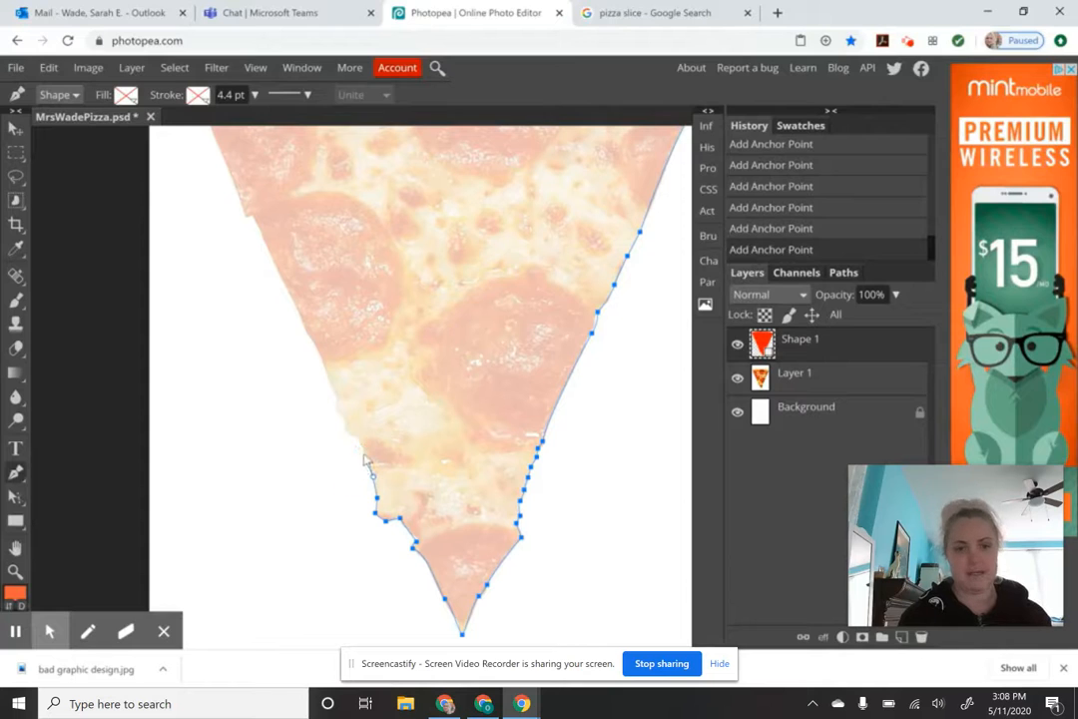
left_click(351, 440)
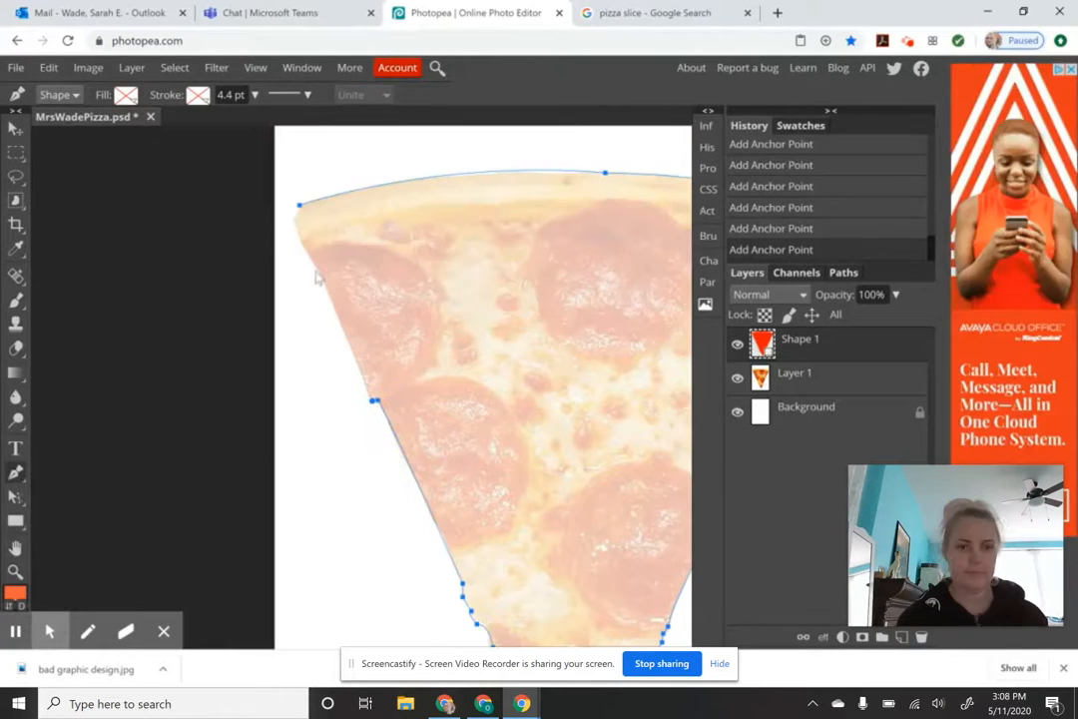
left_click(315, 268)
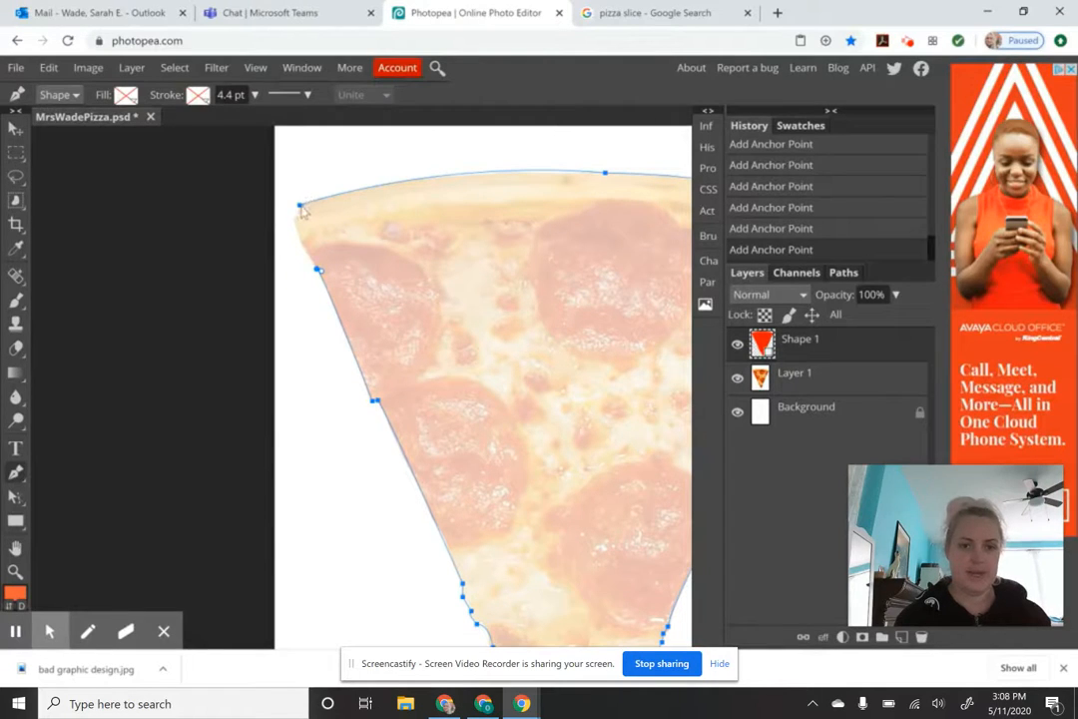
left_click_drag(299, 205, 311, 186)
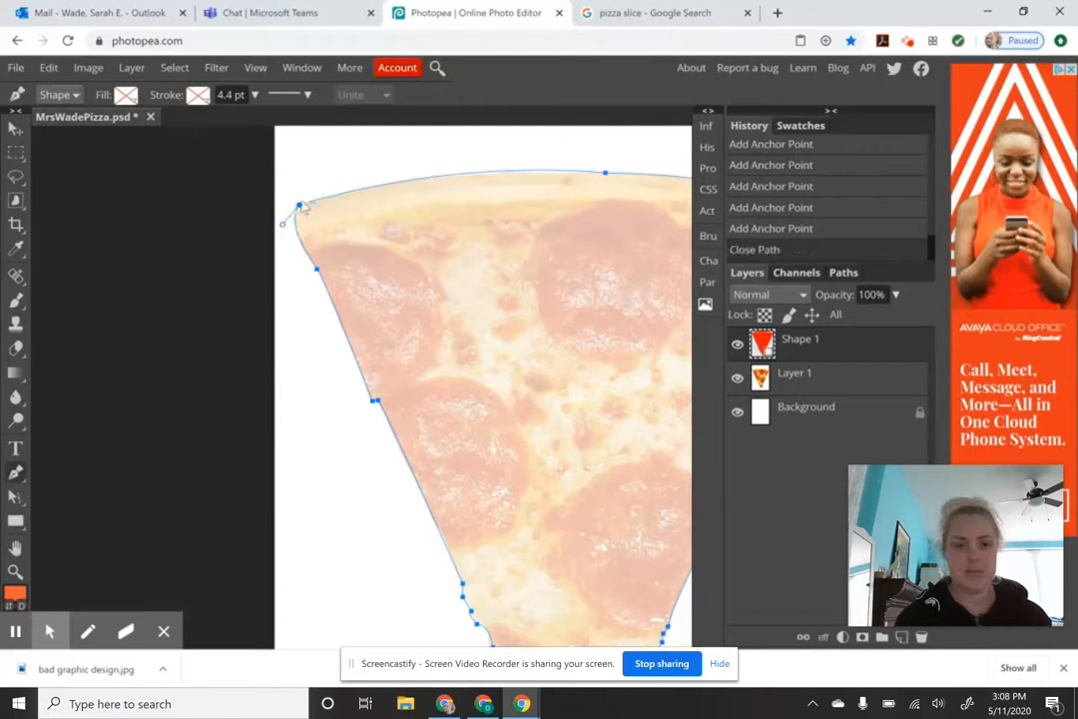
Step: Zoom out to the whole slice and give the closed Shape 1 outline a solid color fill with the Pen tool active
key("z")
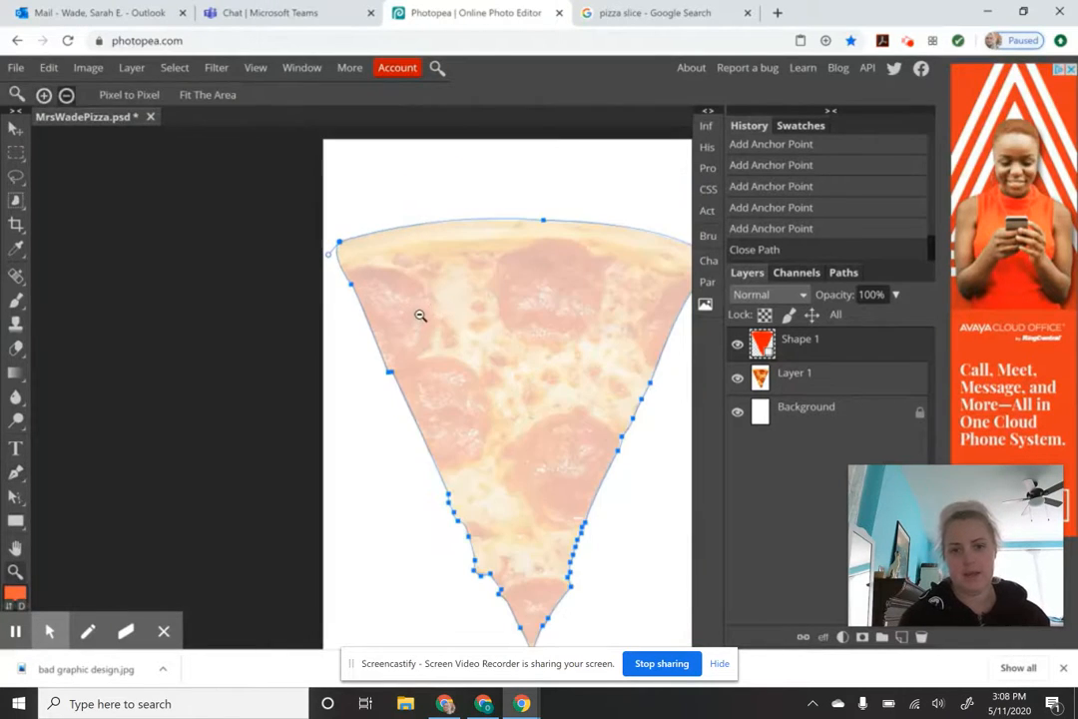
left_click(418, 315, "alt")
left_click_drag(484, 330, 421, 324)
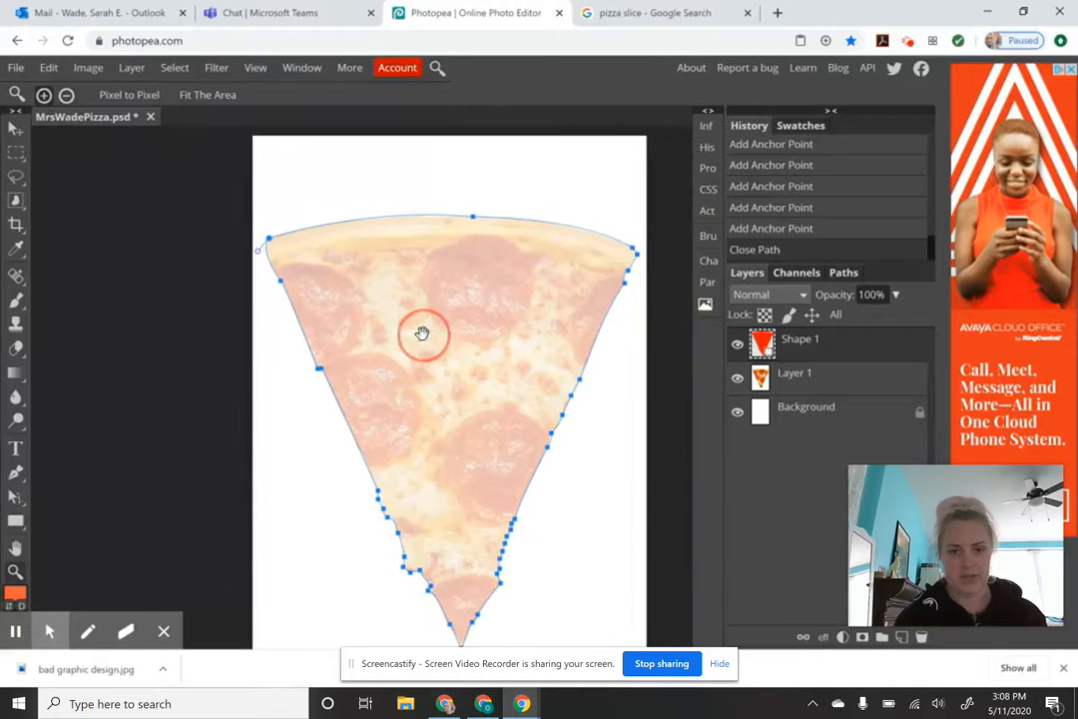
left_click(841, 344)
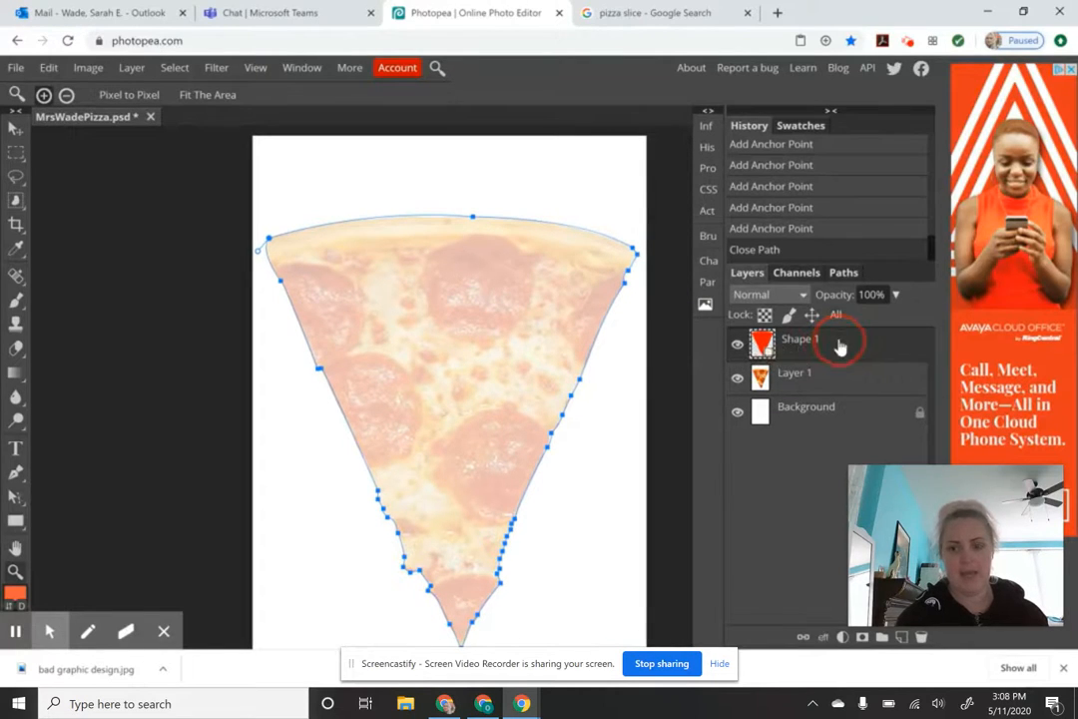
left_click(763, 346)
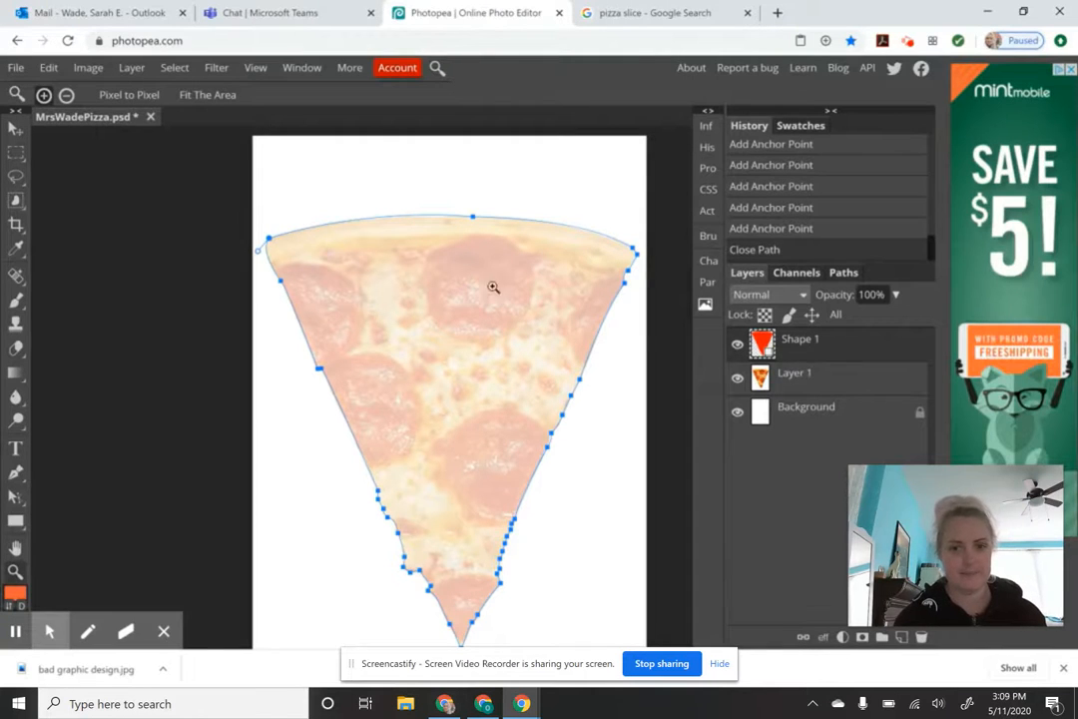
left_click(18, 472)
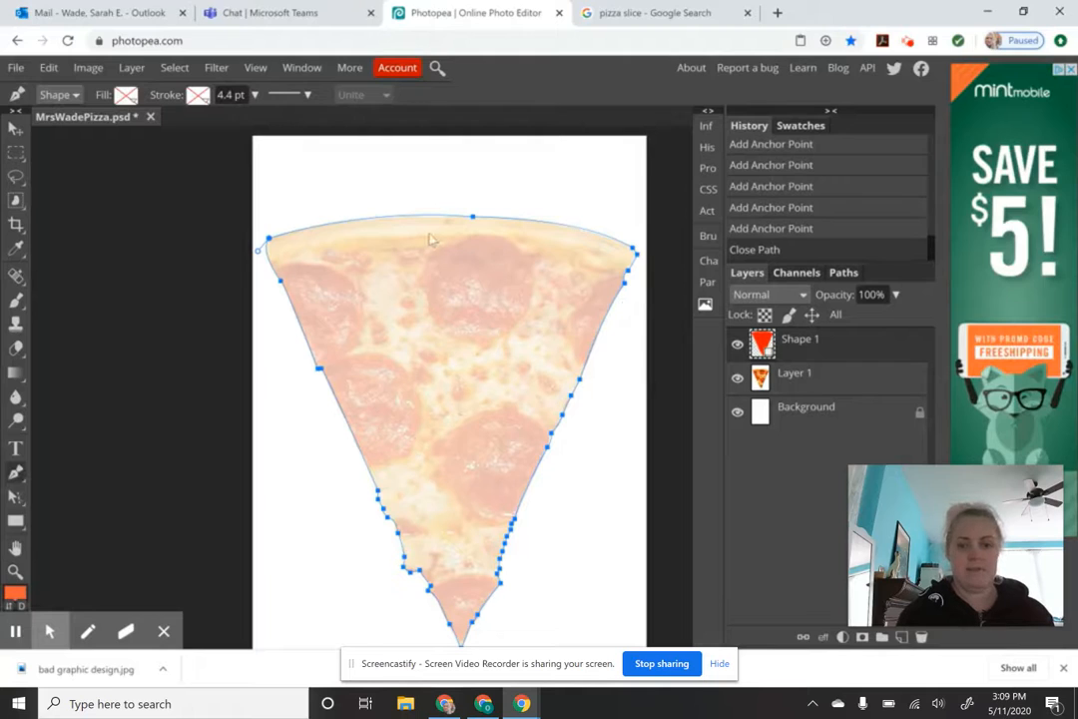
left_click(128, 96)
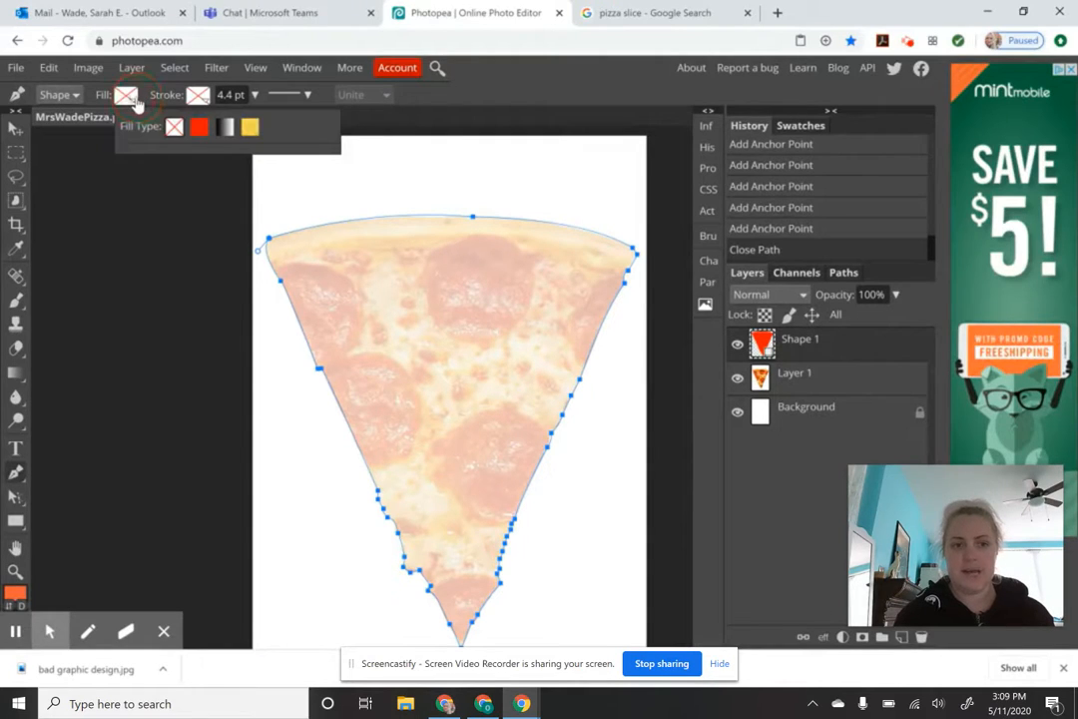
left_click(200, 128)
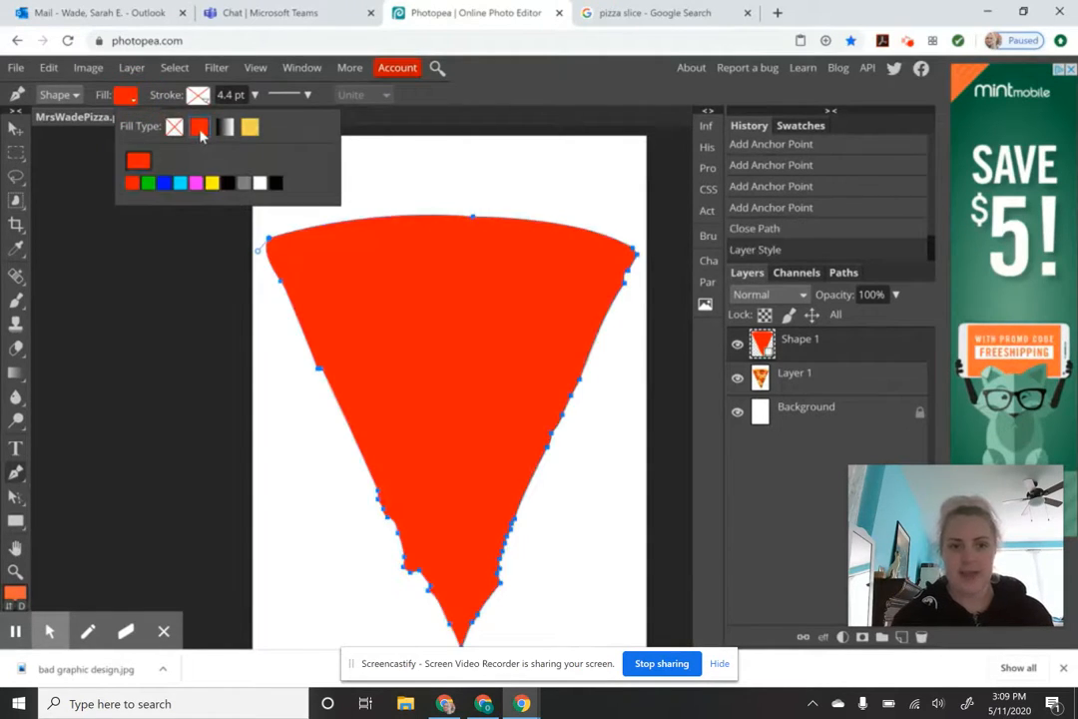
Step: Set the slice shape's fill color to golden yellow, hex ffd300
left_click(139, 163)
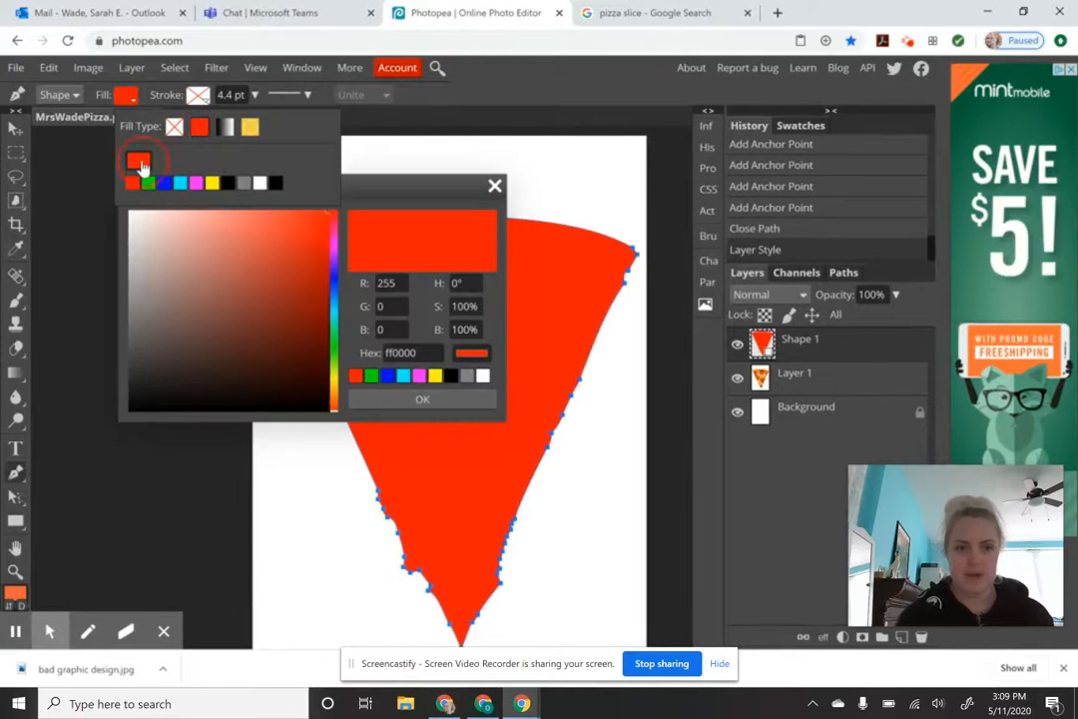
left_click(334, 392)
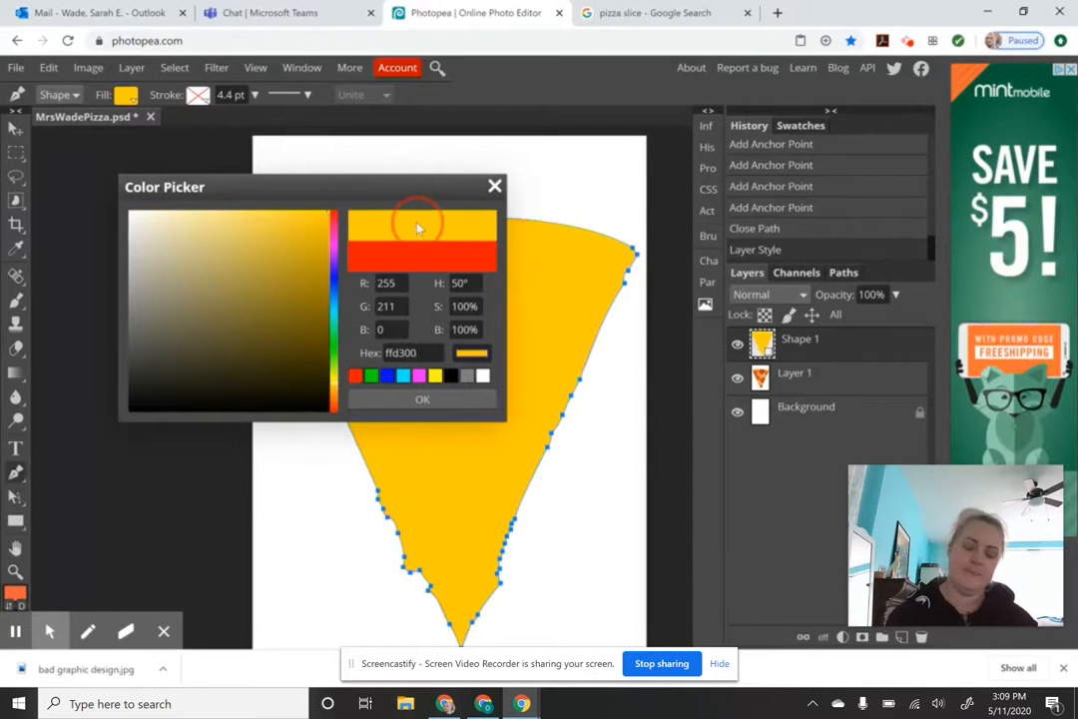
left_click(427, 401)
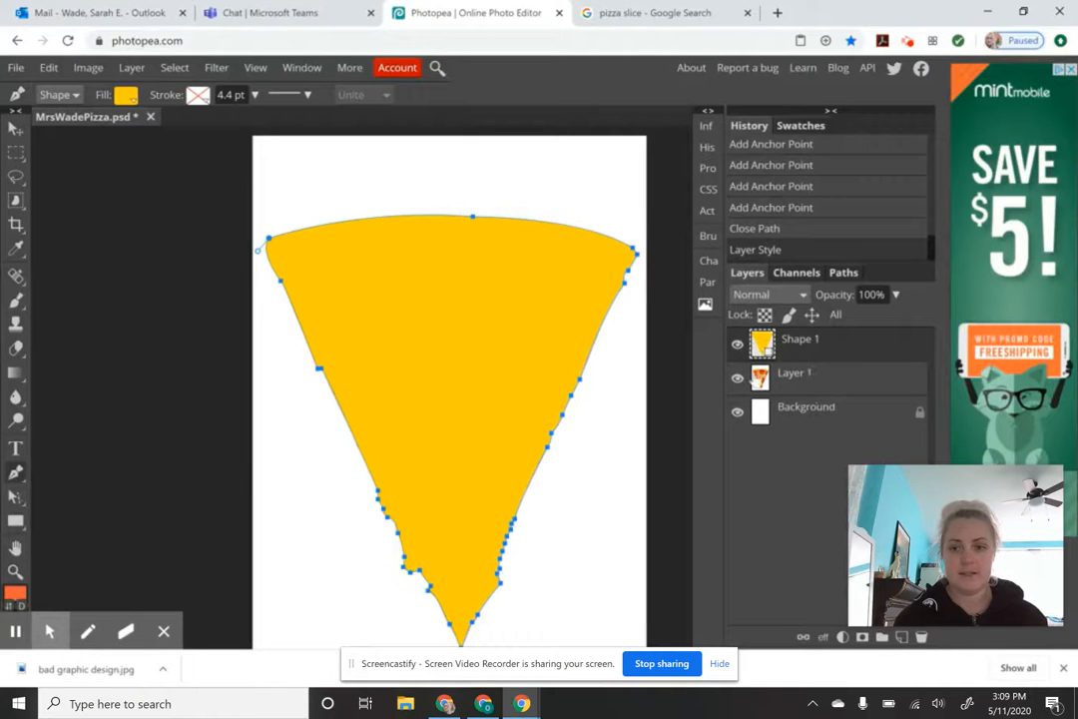
Step: Hide the yellow Shape 1 layer and rename it Cheese
left_click(737, 345)
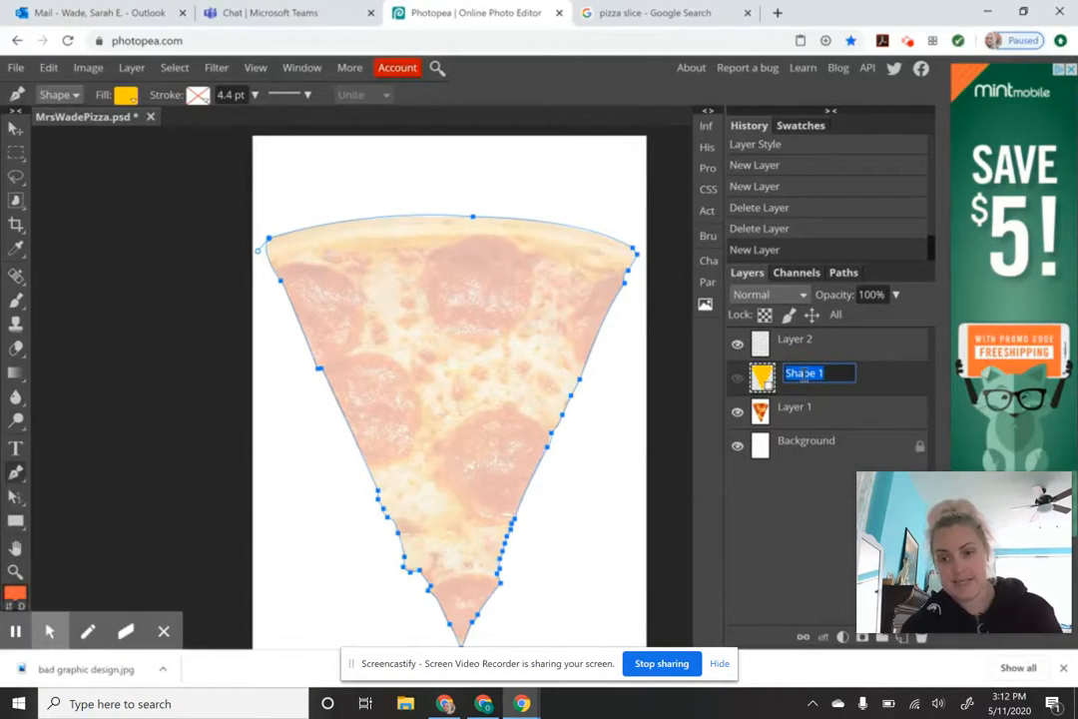
type("Chee")
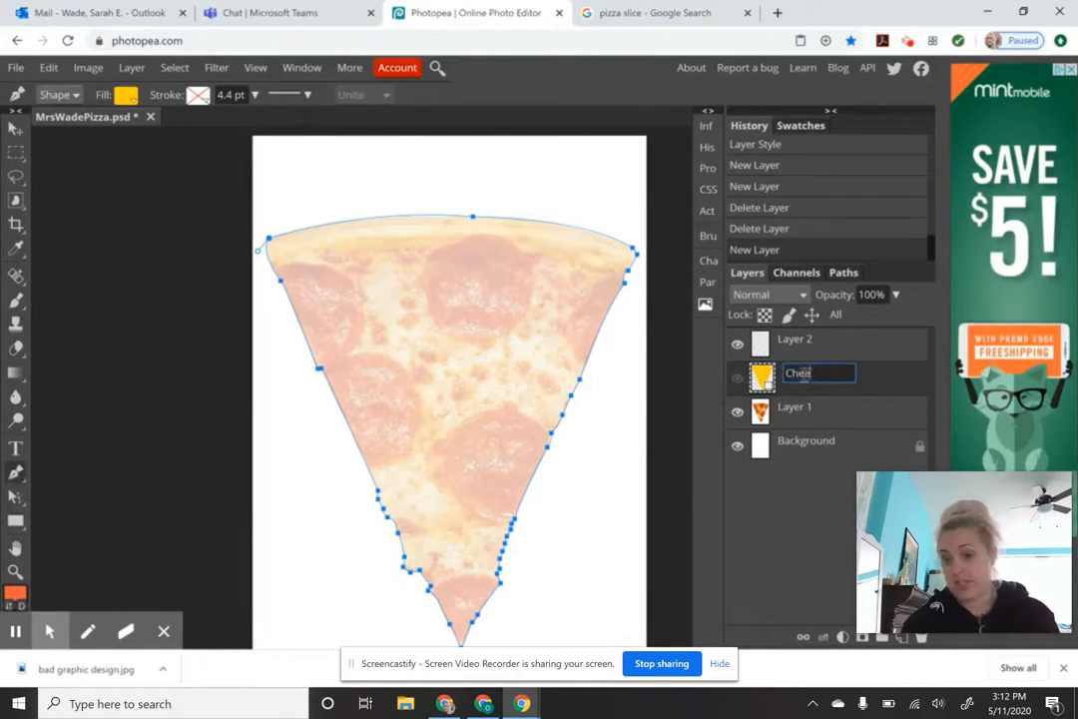
type("se")
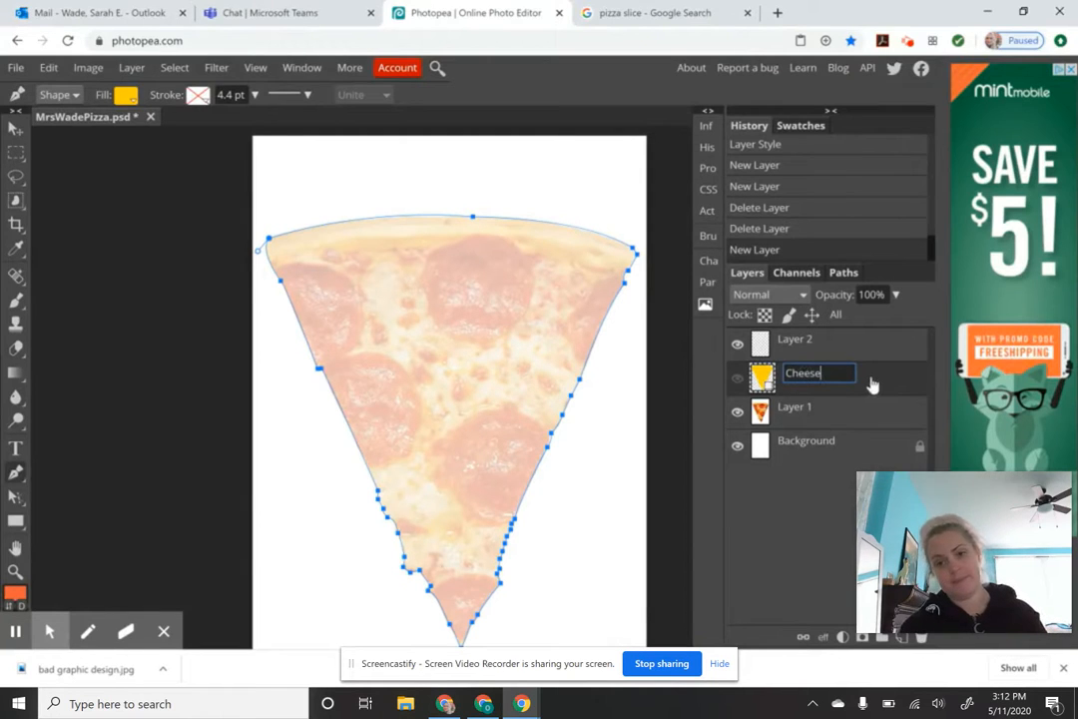
key("Return")
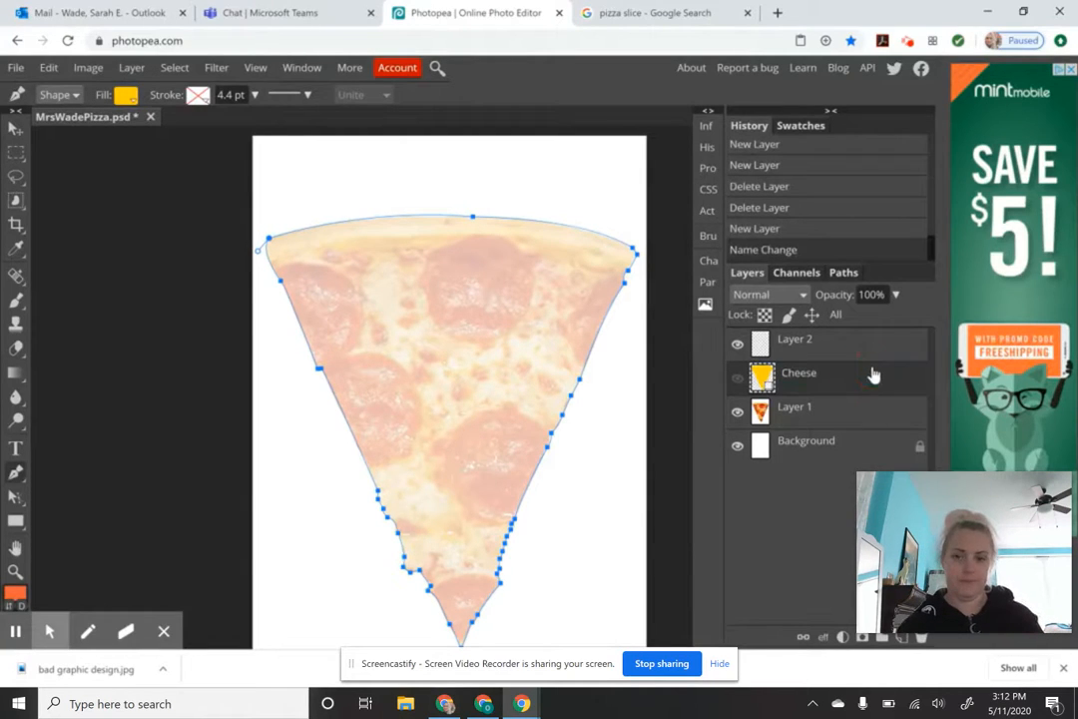
Step: Rename the empty Layer 2 above the Cheese layer as Crust
double_click(797, 340)
type("Crust")
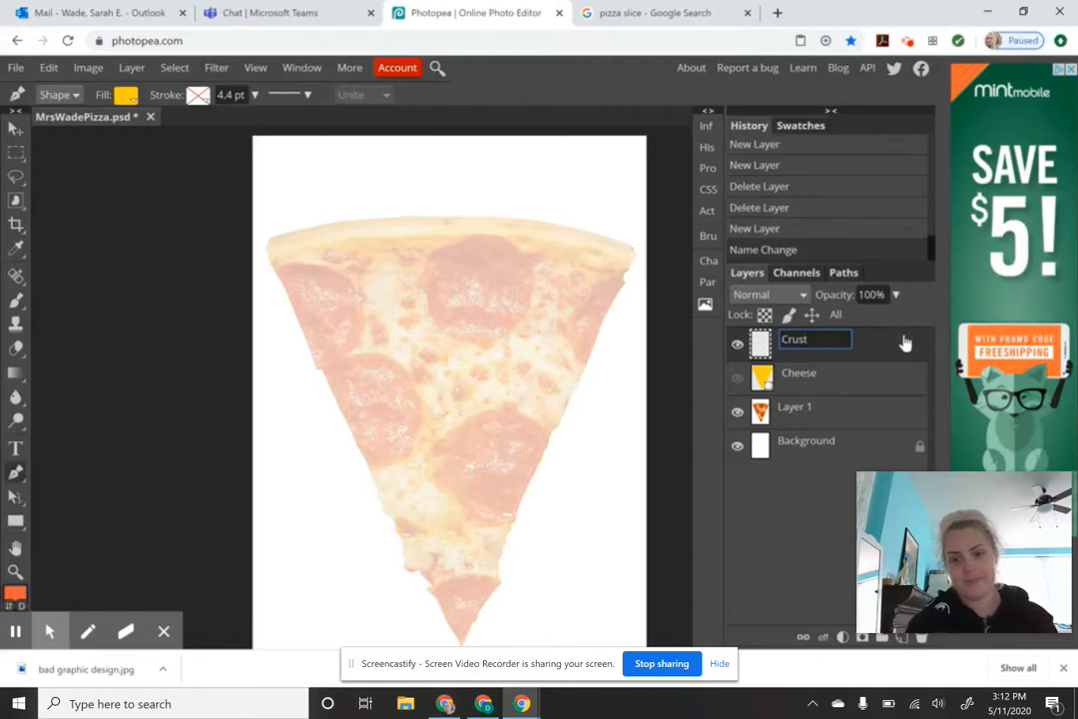
key("Return")
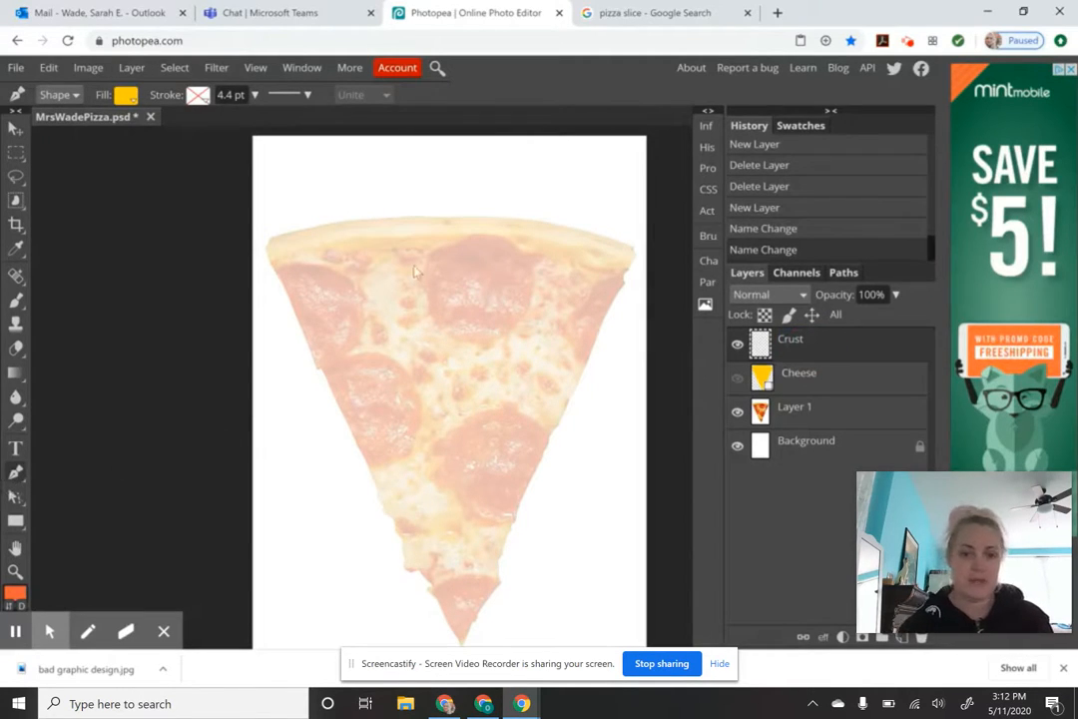
Step: Start a Pen path around the crust's left end on the Crust layer and set the shape's fill to none
key("z")
left_click(385, 241)
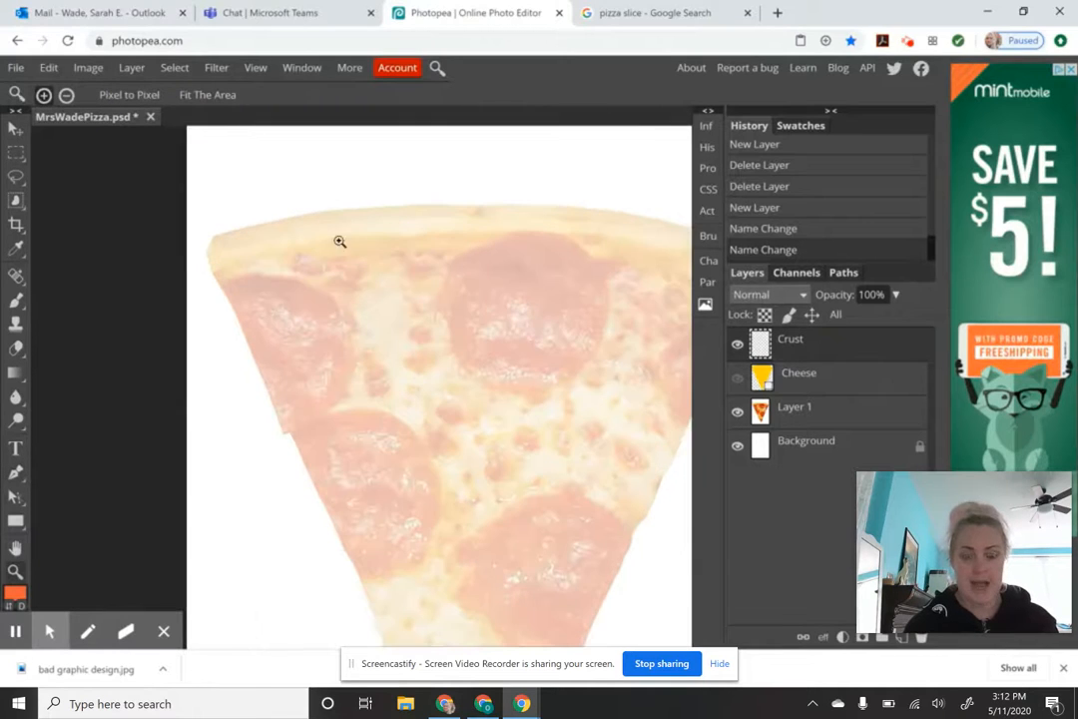
key("p")
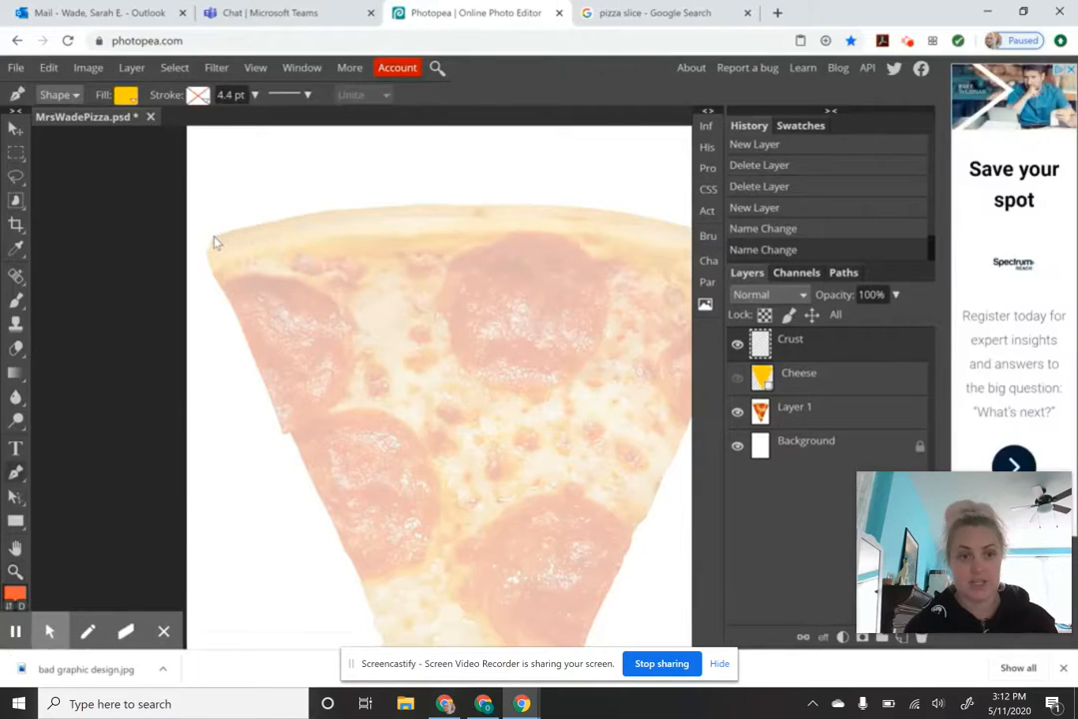
left_click(213, 237)
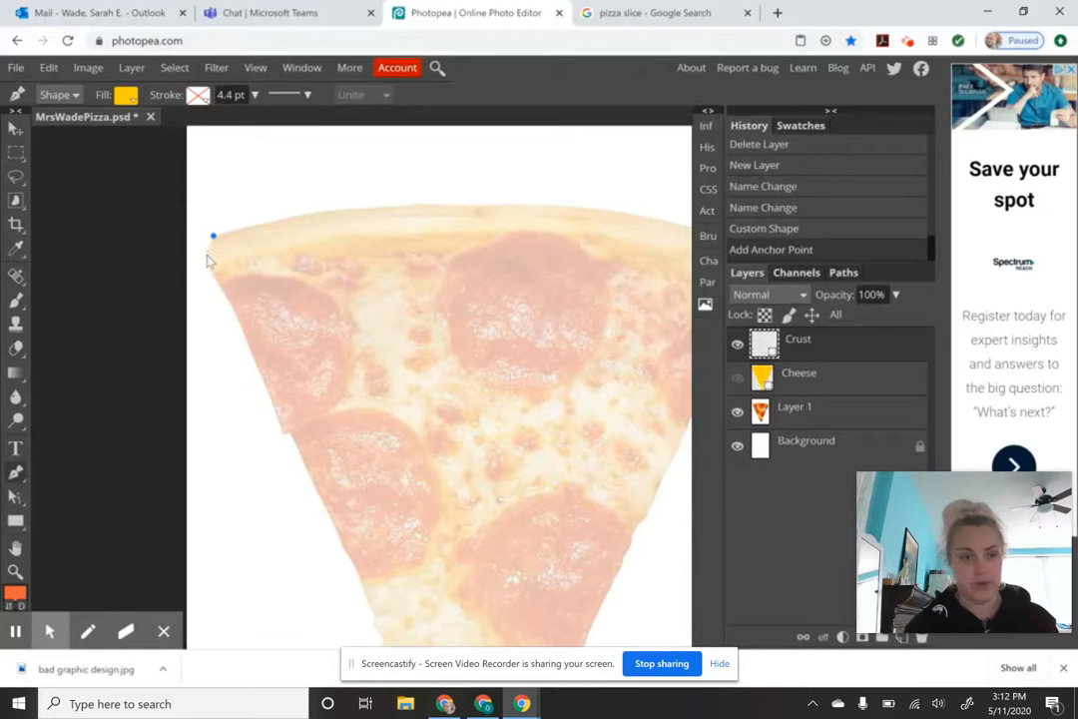
left_click(207, 251)
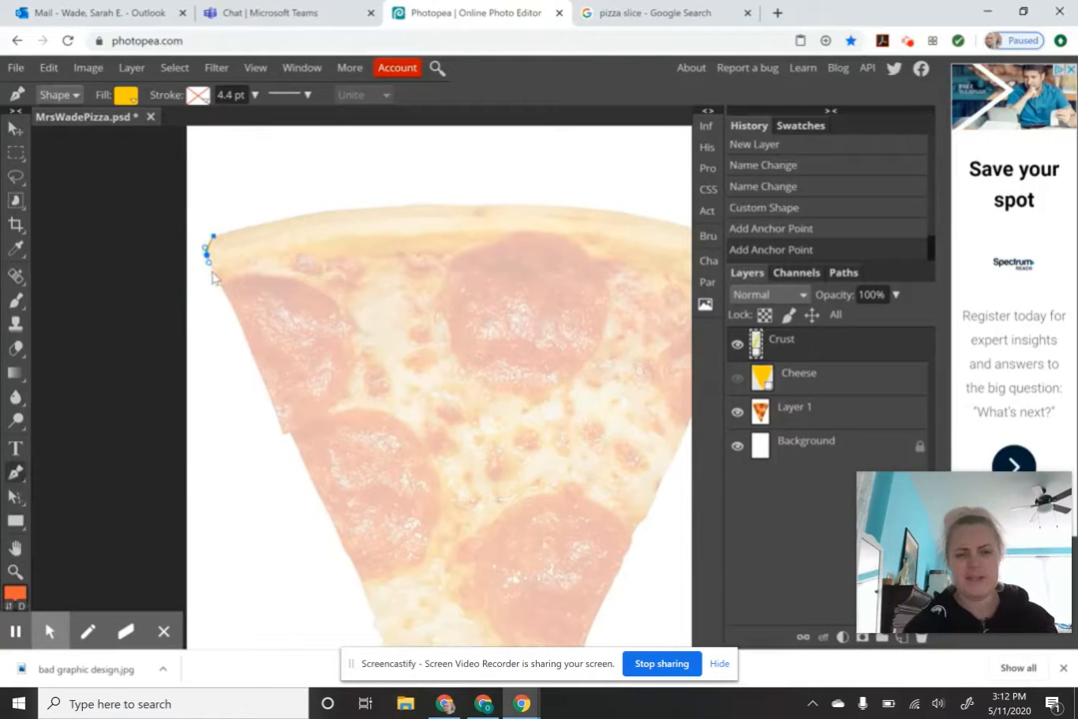
left_click(213, 270)
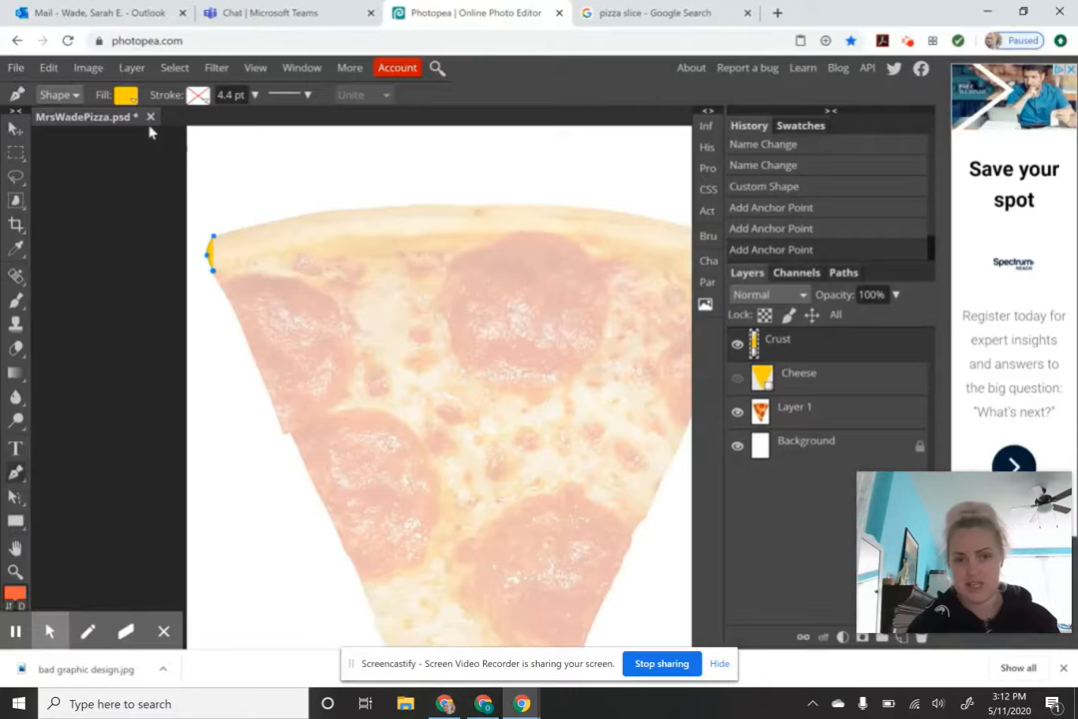
left_click(124, 94)
left_click(174, 125)
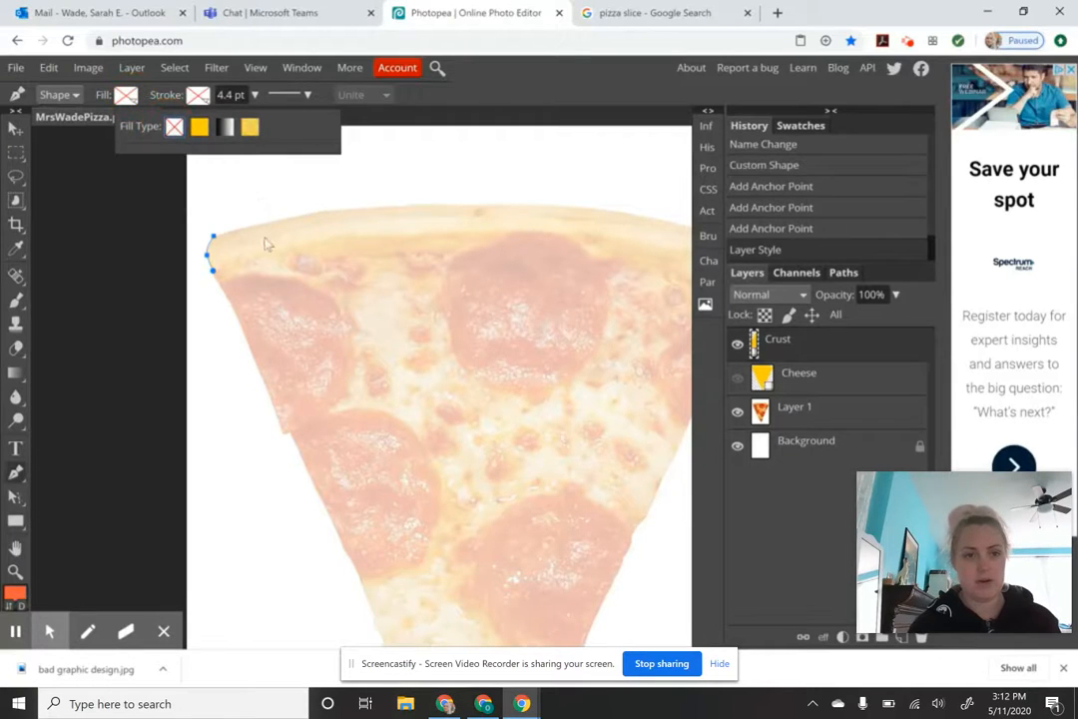
left_click(334, 263)
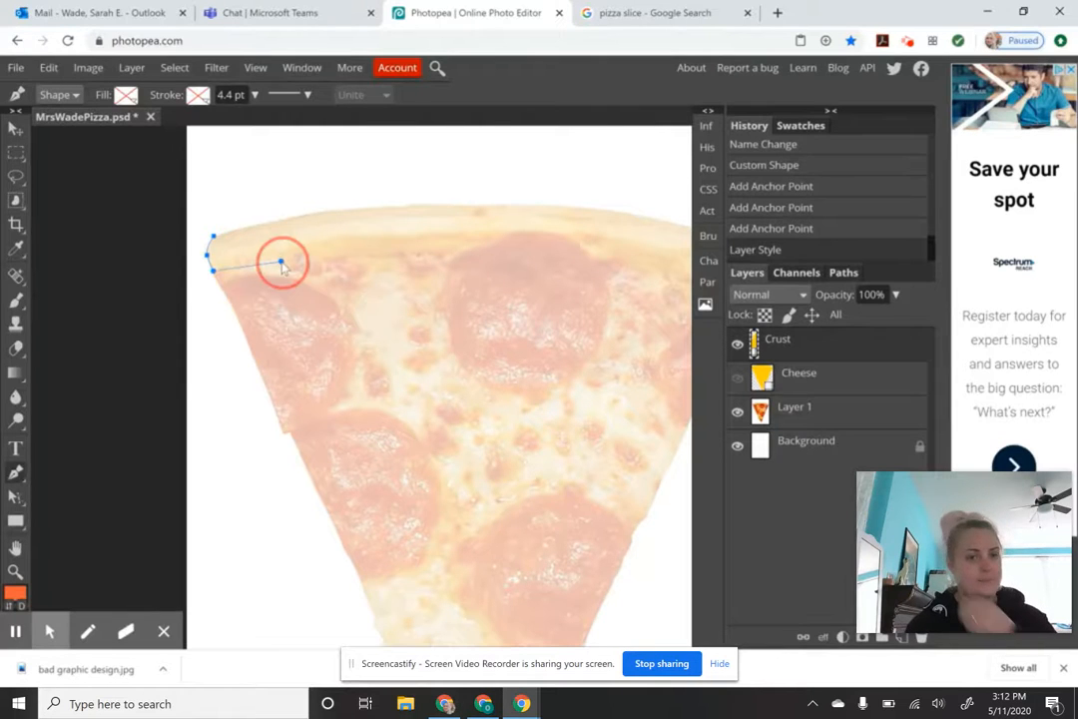
Step: Trace the crust's lower edge with curved anchors to the right corner and continue up around the crust's right end
left_click_drag(281, 263, 297, 262)
left_click_drag(437, 253, 369, 258)
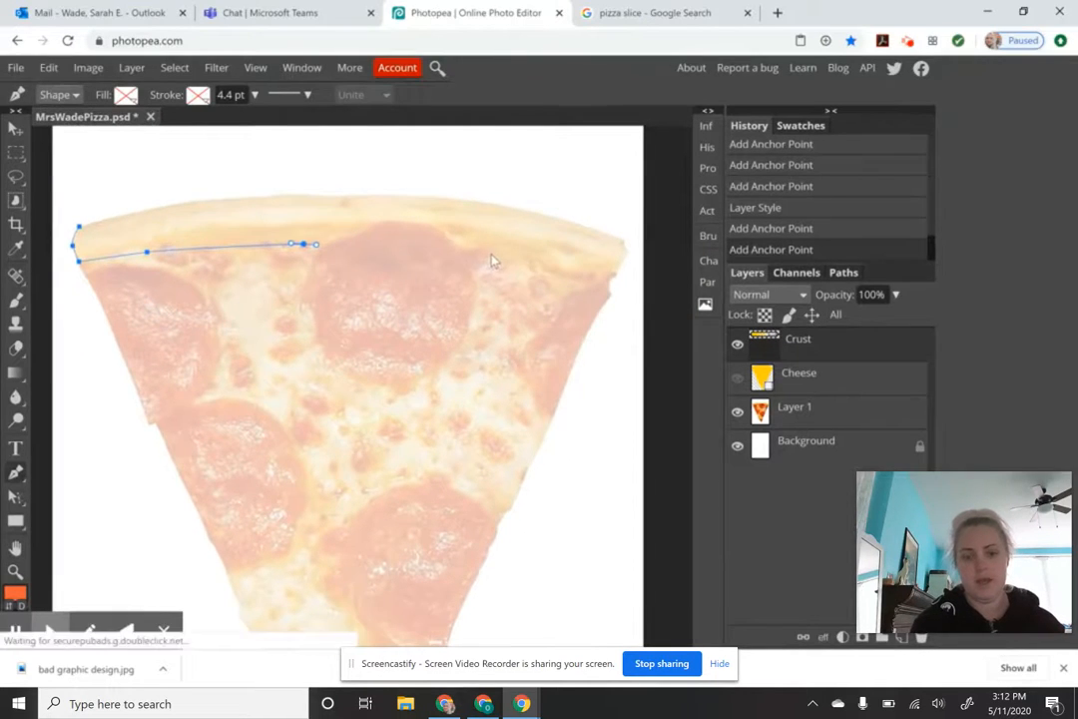
left_click_drag(489, 254, 506, 263)
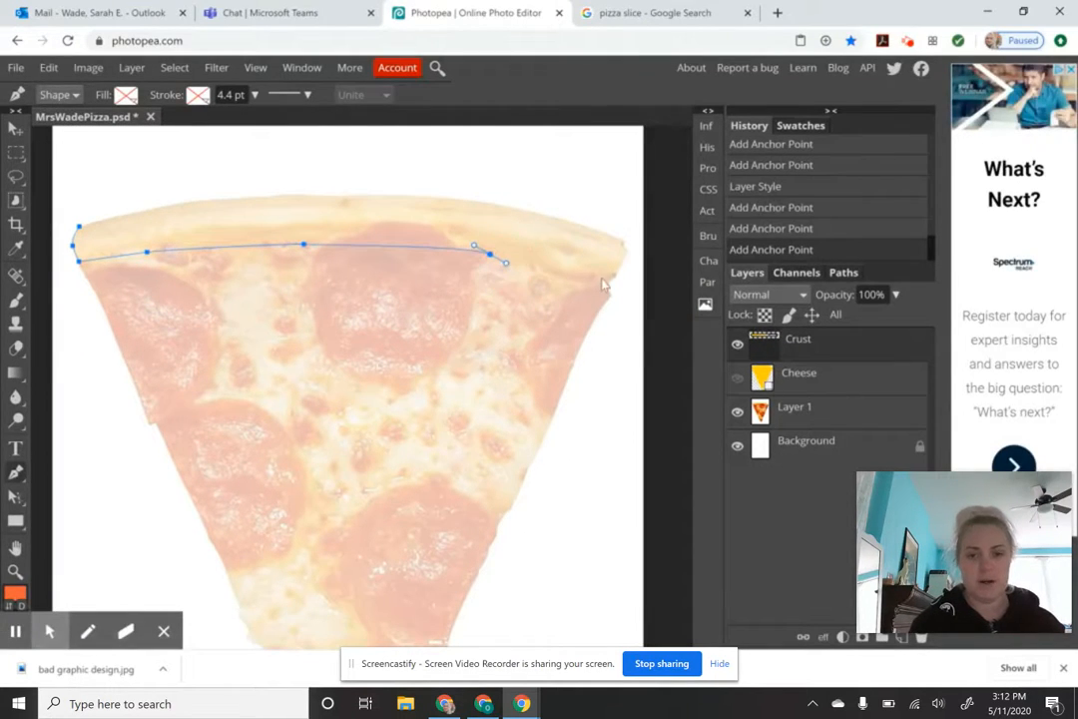
left_click_drag(603, 283, 625, 246)
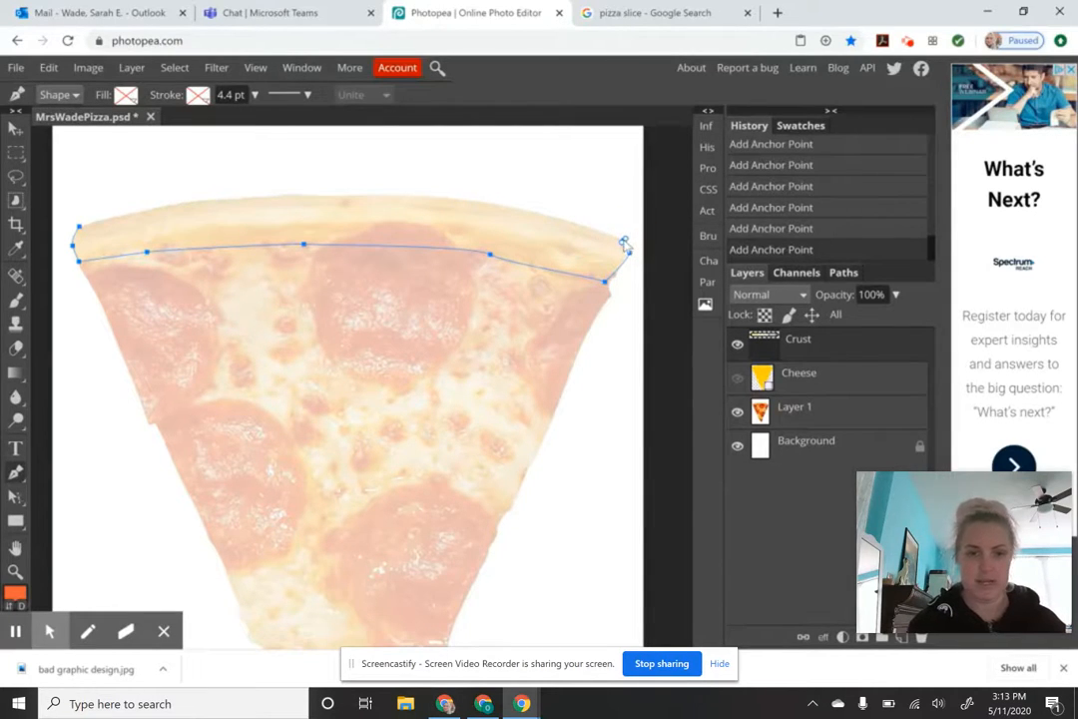
Step: Trace the crust's curved upper edge back to the left end and close the path at its starting anchor
left_click_drag(393, 193, 288, 193)
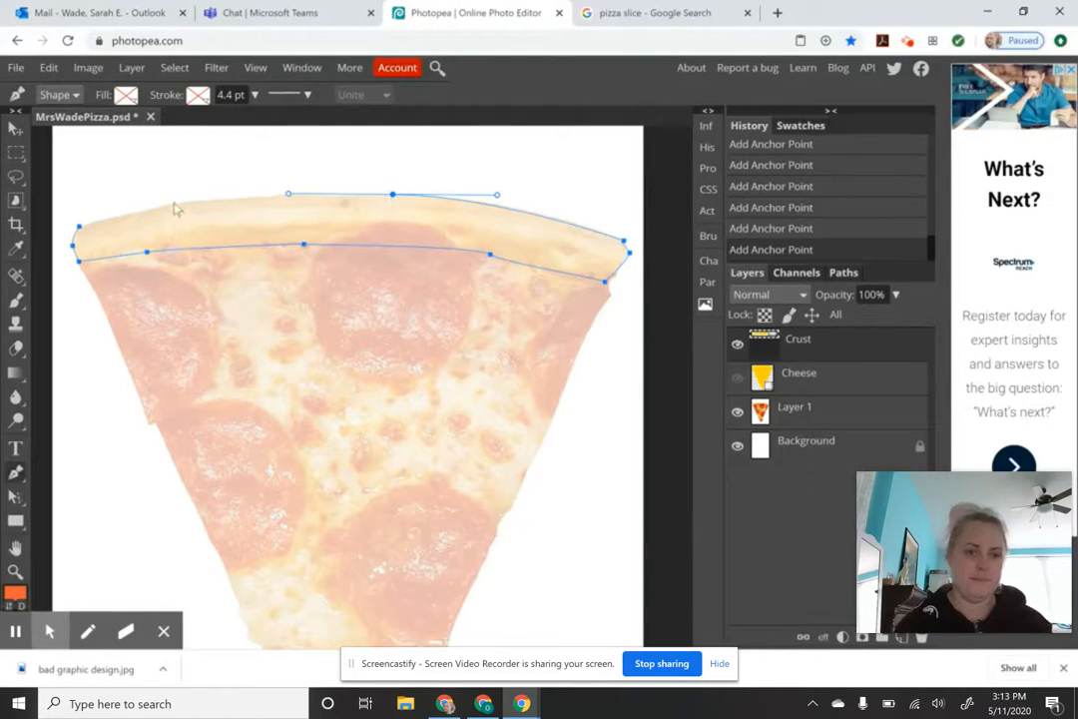
left_click_drag(174, 204, 154, 208)
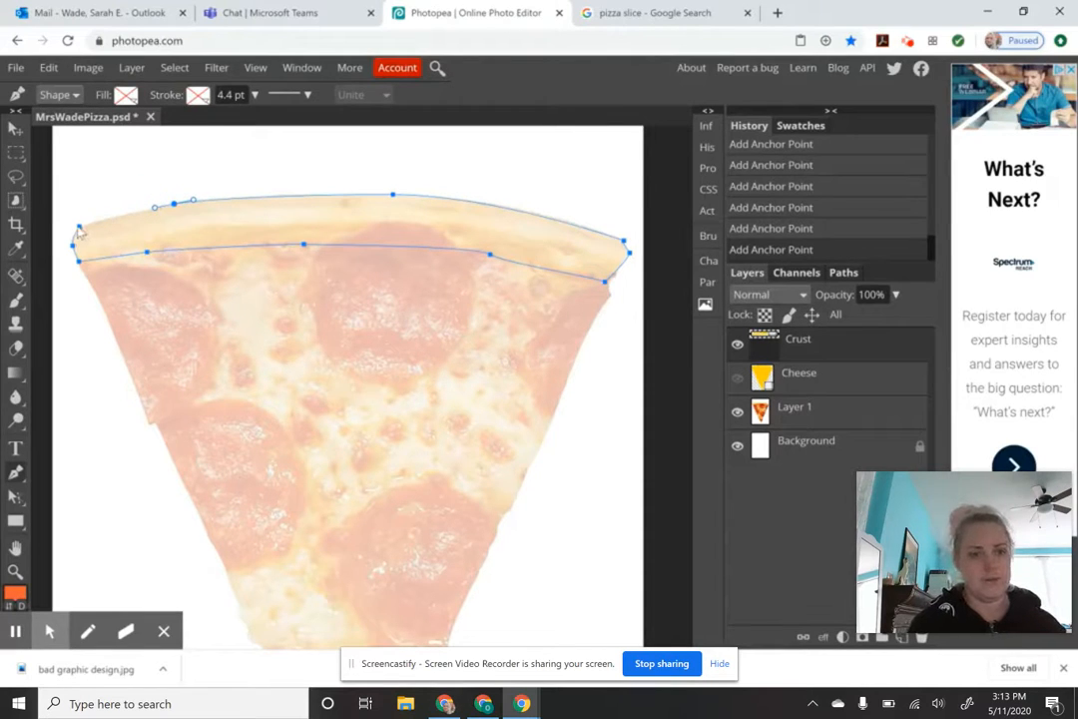
left_click(79, 228)
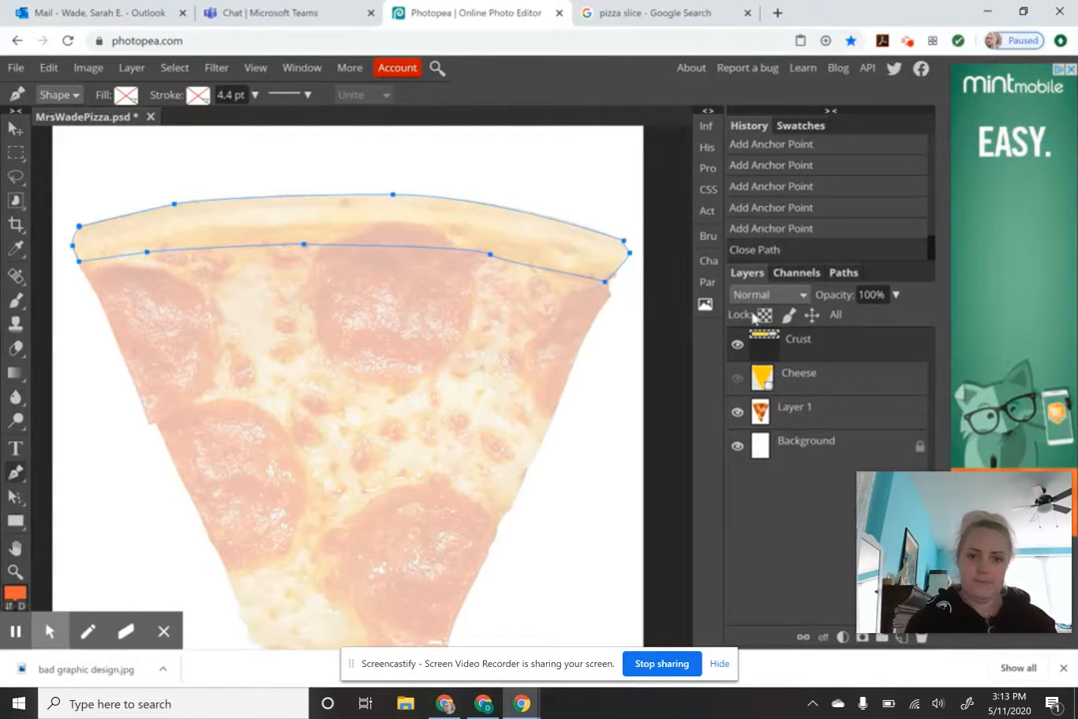
Step: Give the crust shape a solid light brown fill, hex bc924b
left_click(127, 97)
left_click(198, 126)
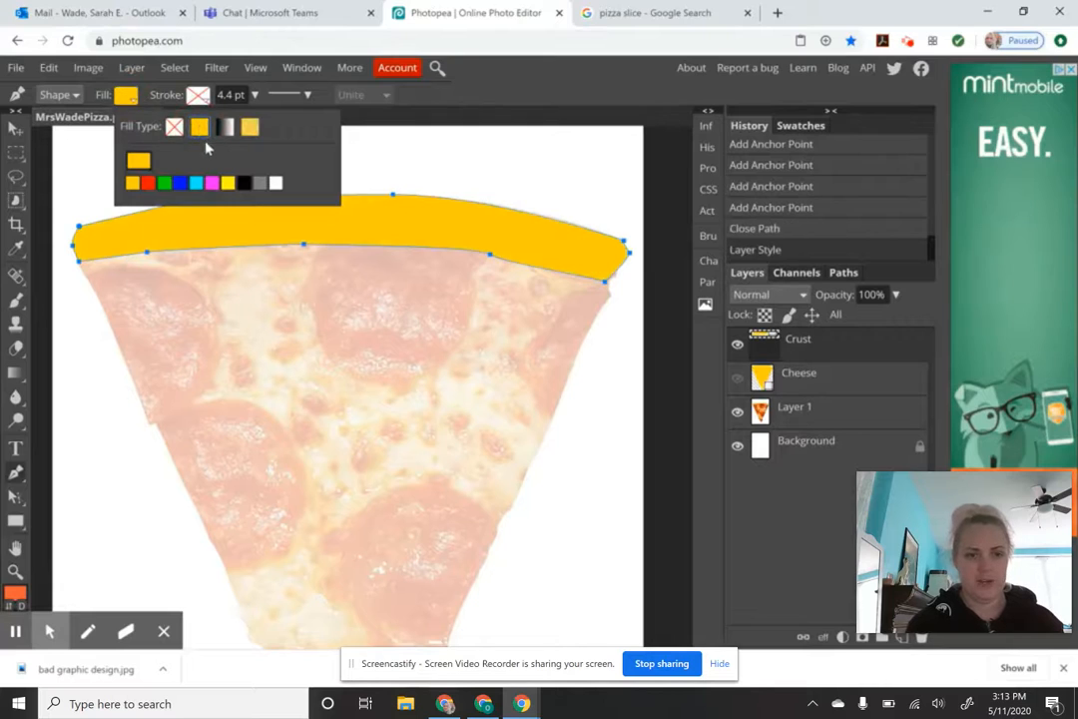
left_click(143, 165)
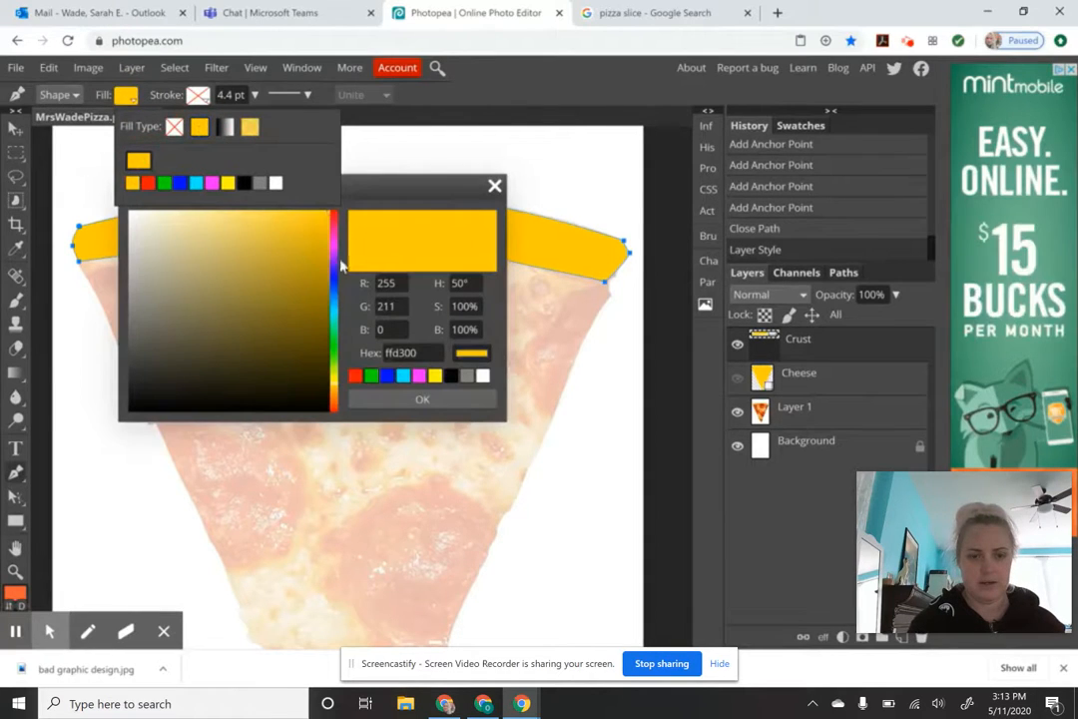
left_click(335, 402)
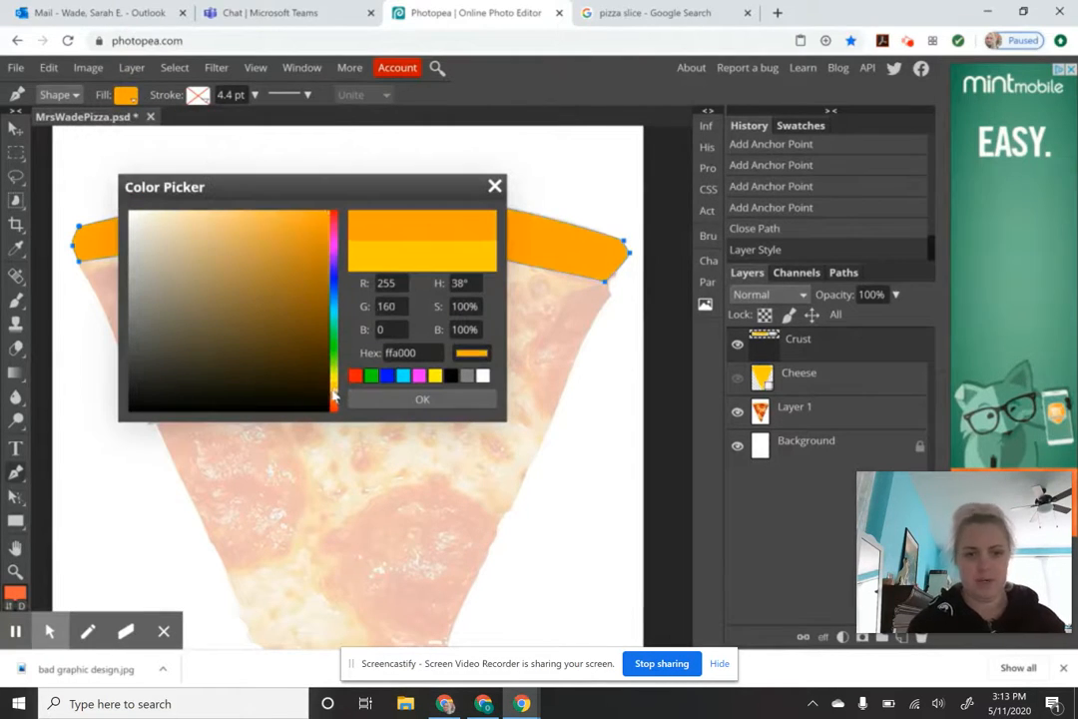
left_click(270, 294)
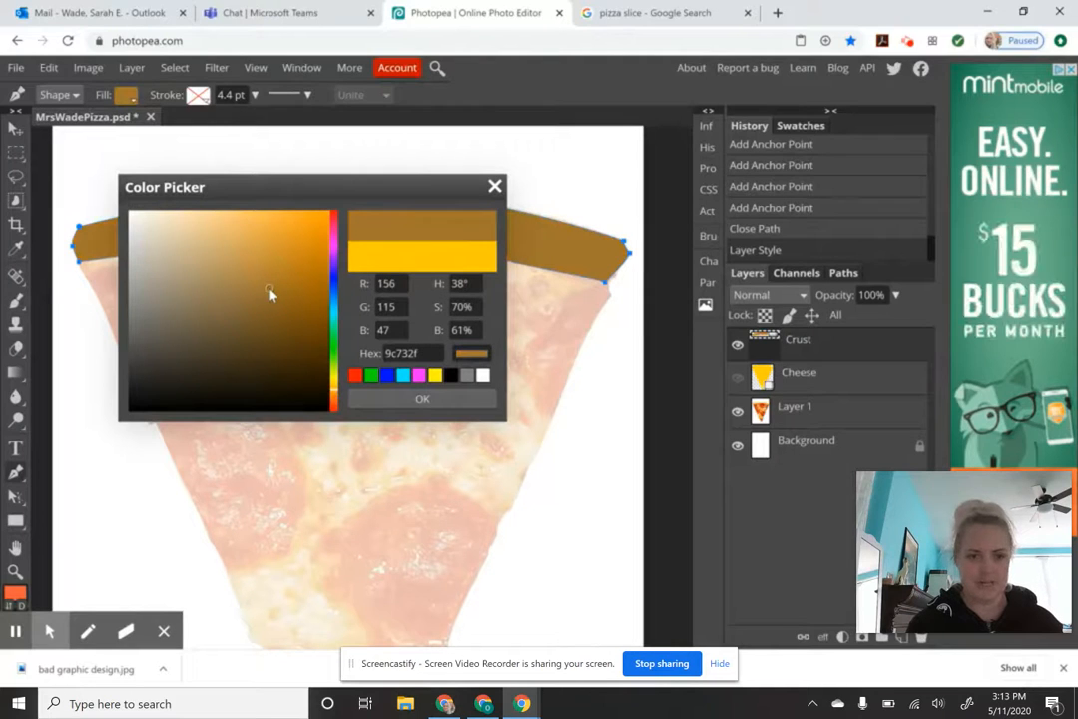
left_click(250, 268)
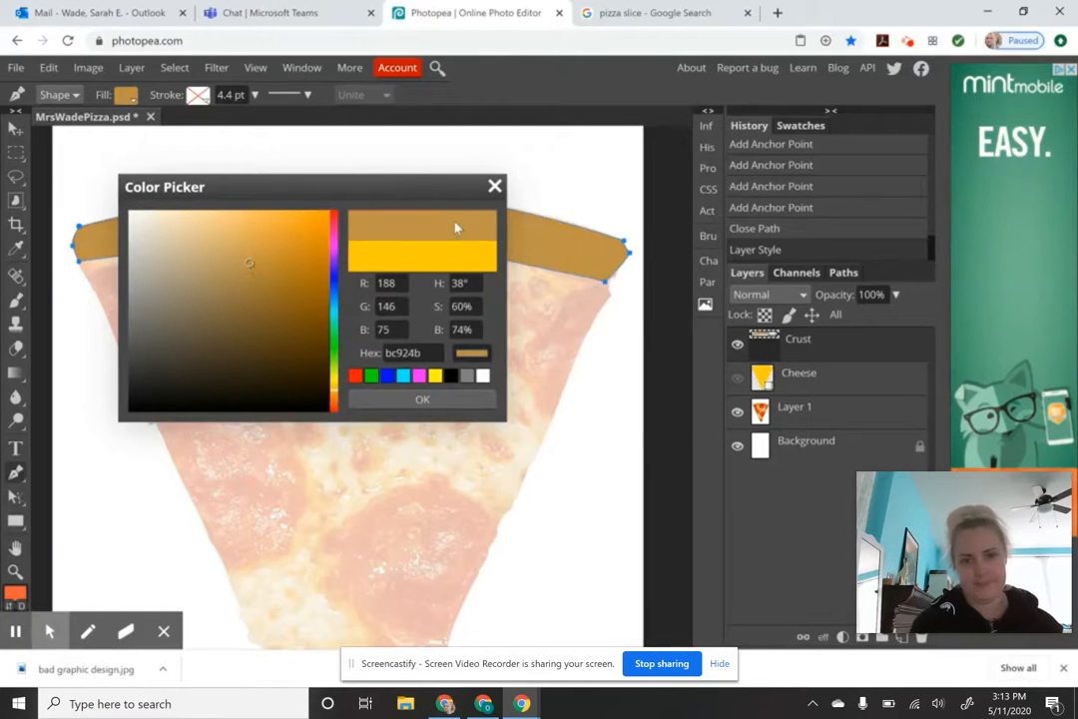
left_click(425, 399)
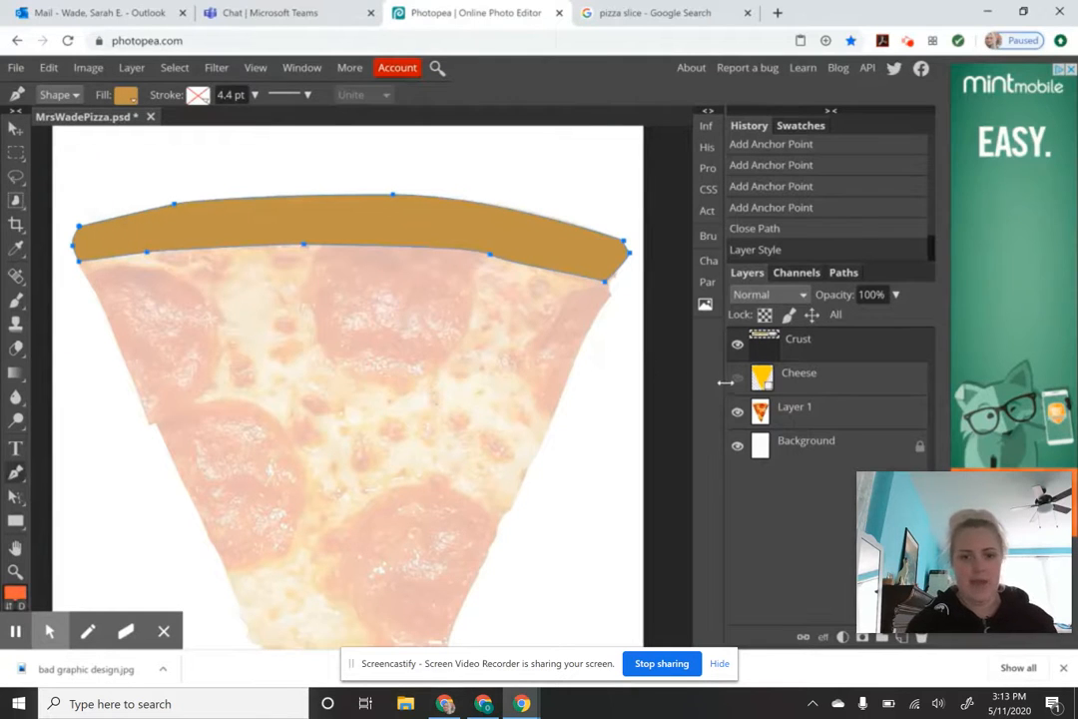
Step: Show the Cheese layer again and rasterize the Crust layer
left_click(737, 380)
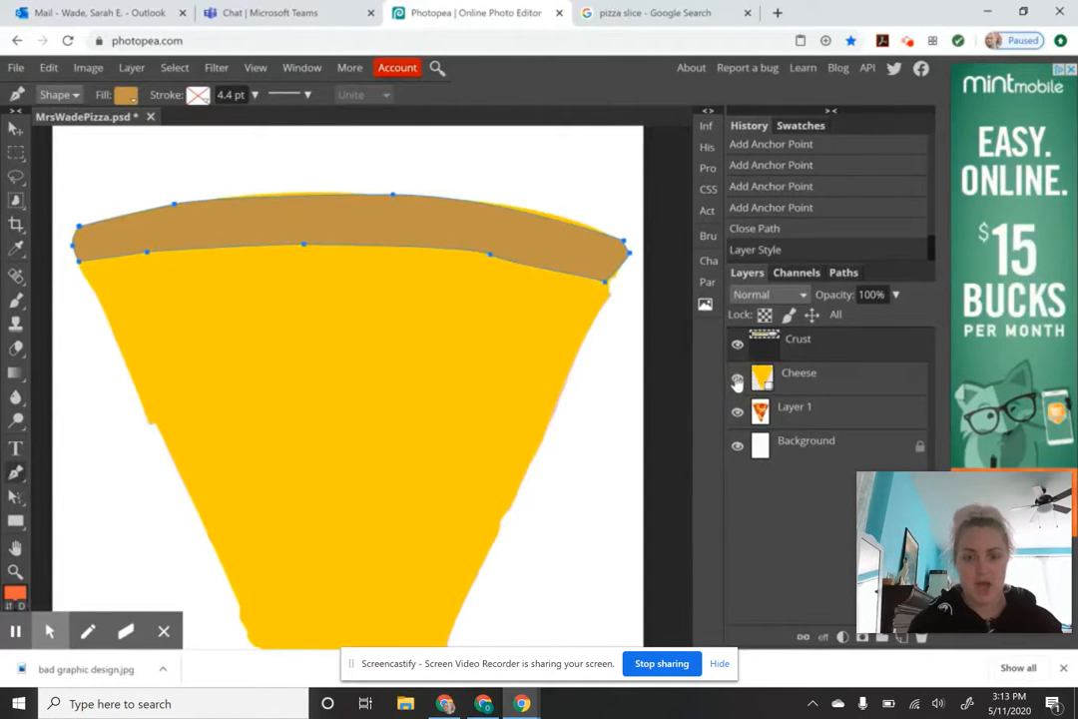
left_click(821, 347)
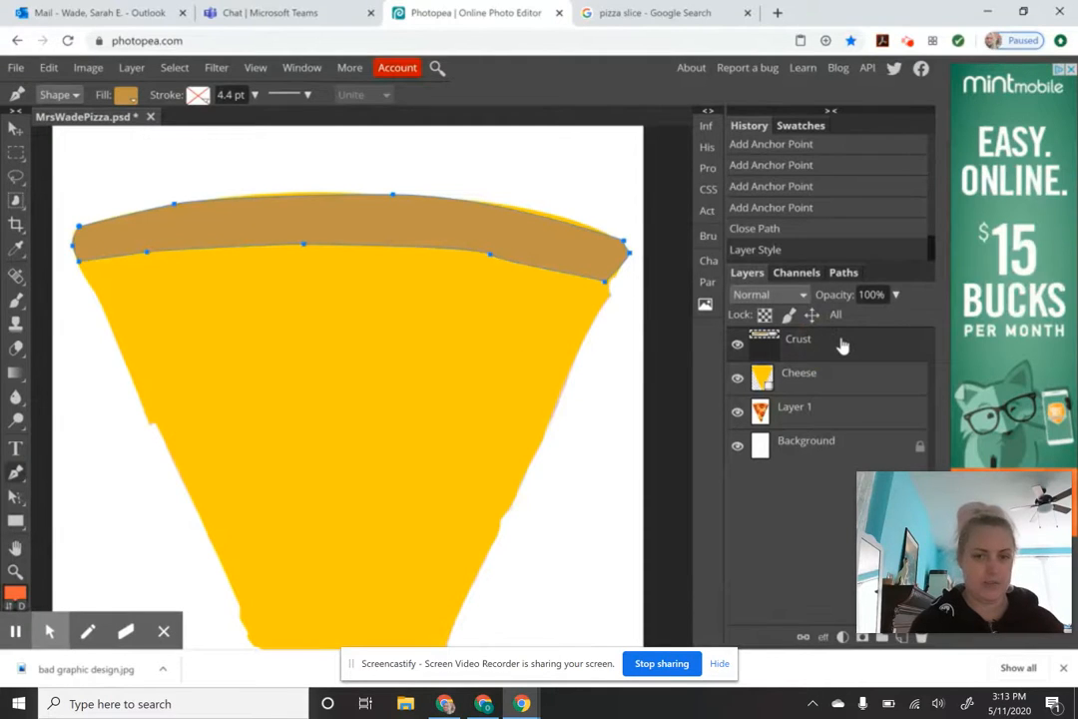
right_click(842, 345)
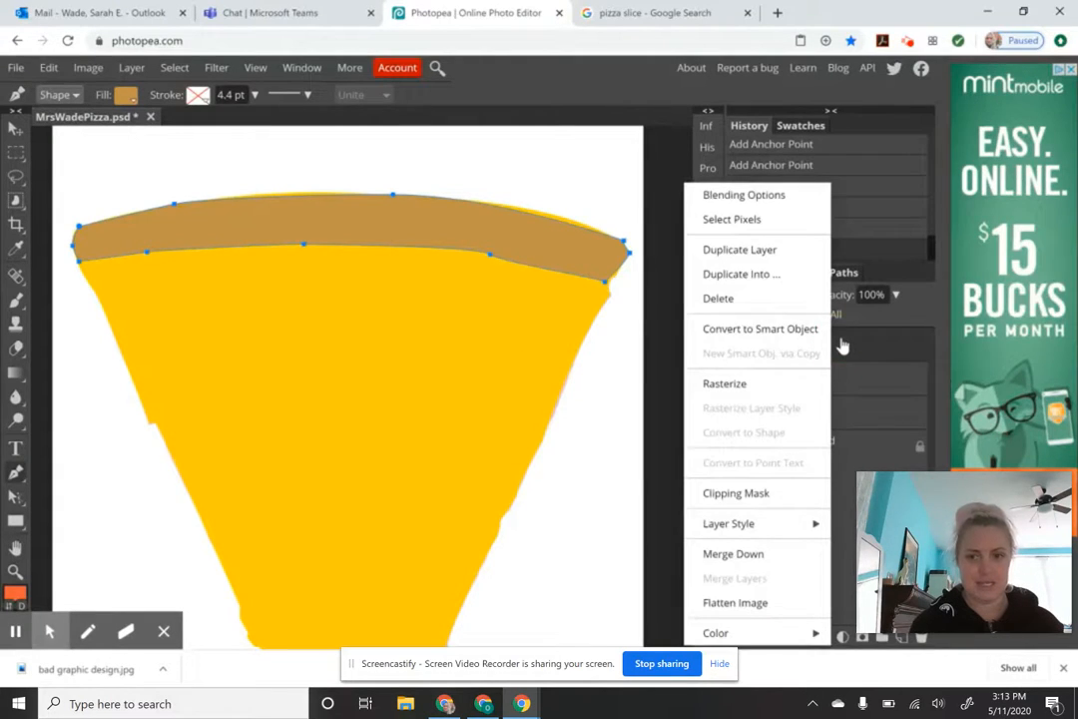
left_click(740, 385)
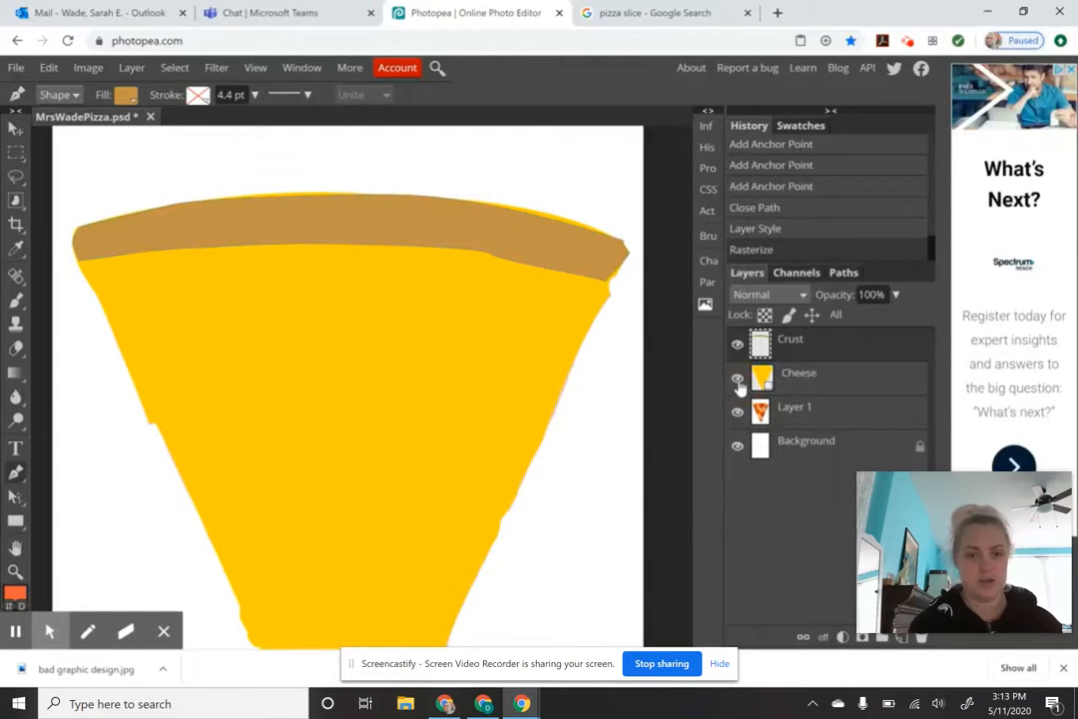
Step: Stretch the Crust layer to about 101.84% width and extend its upper and lower edges to cover the cheese's rim
left_click(18, 129)
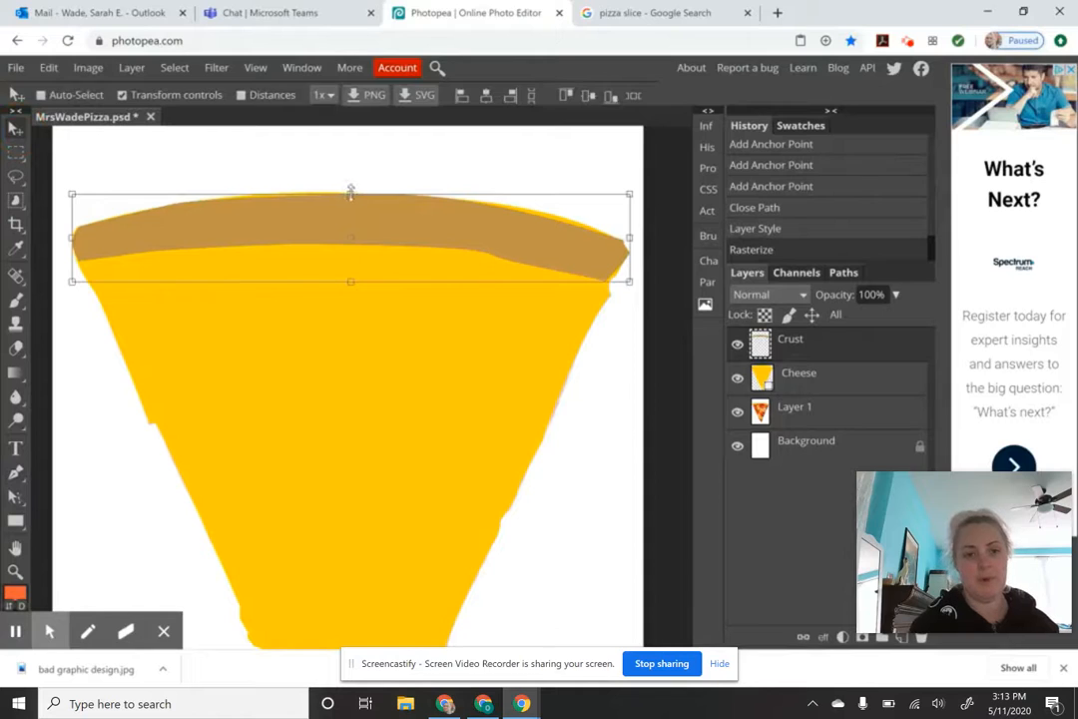
left_click_drag(349, 191, 350, 188)
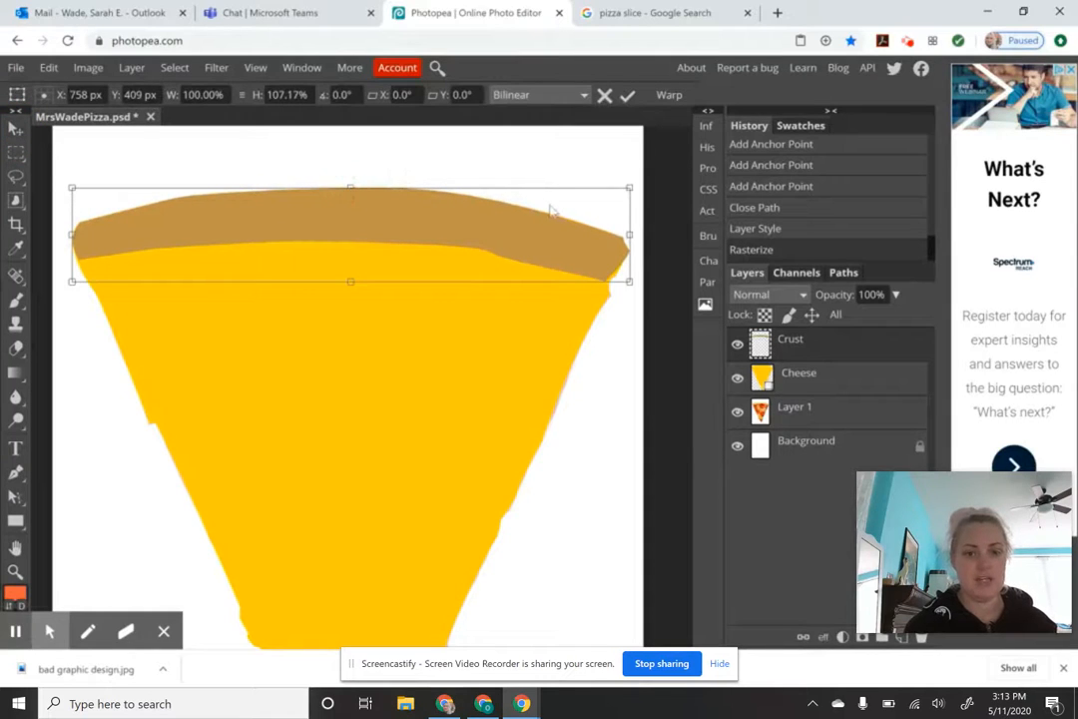
left_click_drag(629, 235, 636, 235)
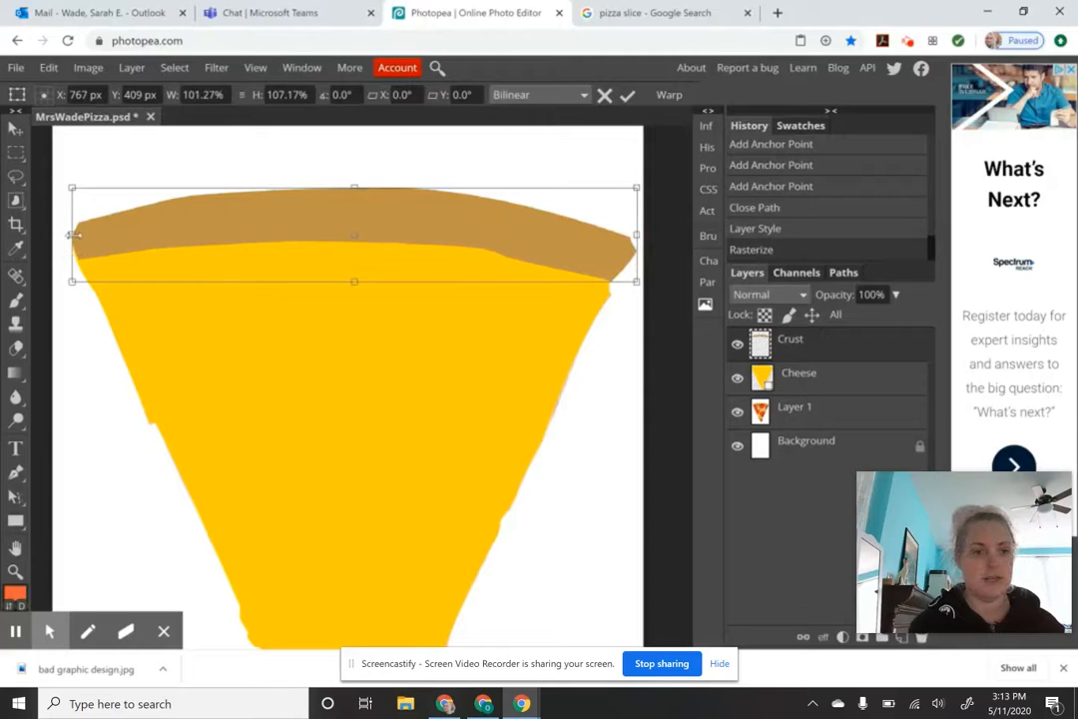
left_click_drag(70, 236, 68, 235)
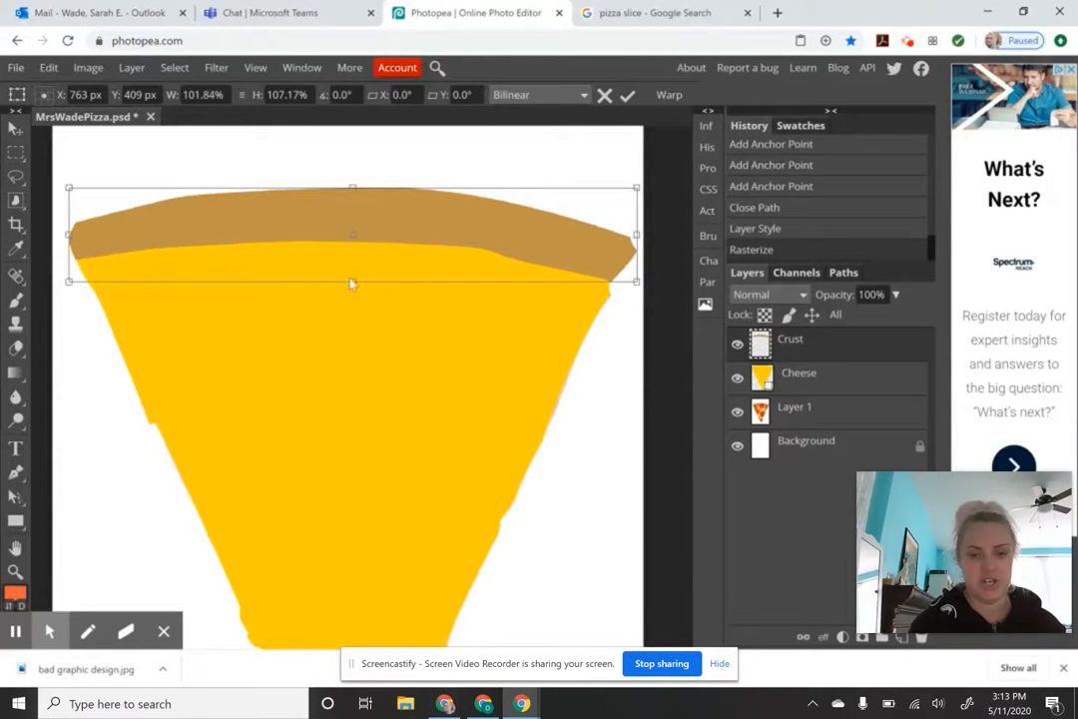
left_click_drag(351, 279, 352, 288)
key("Return")
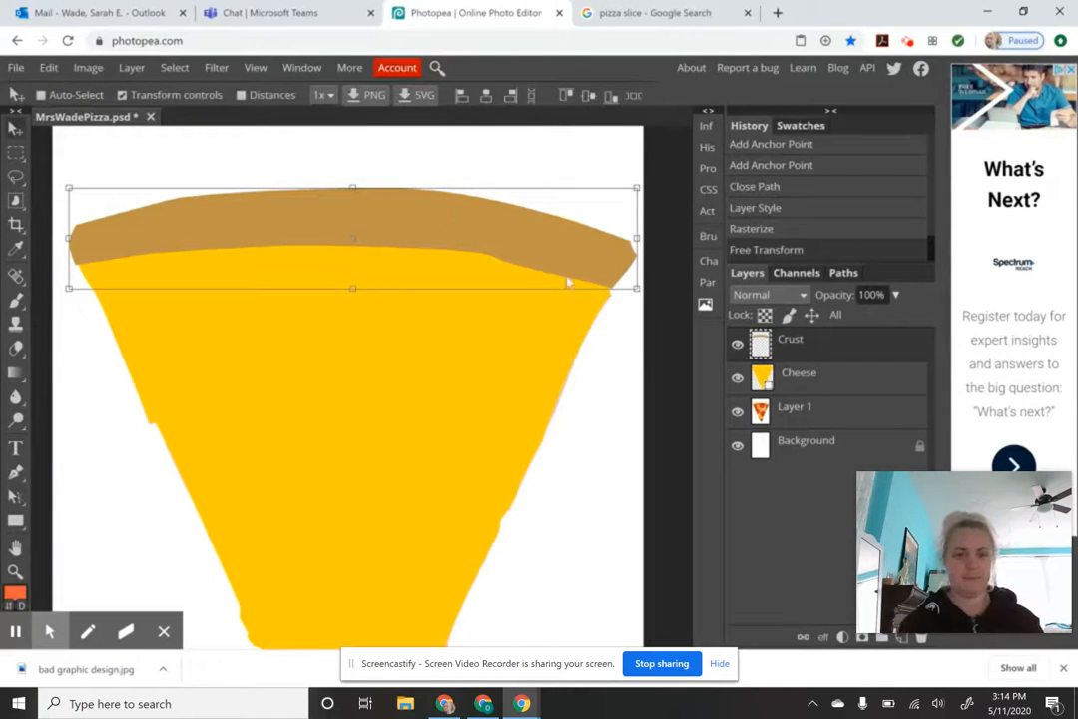
Step: Add a new layer above the Crust layer and name it Pepperoni
key("b")
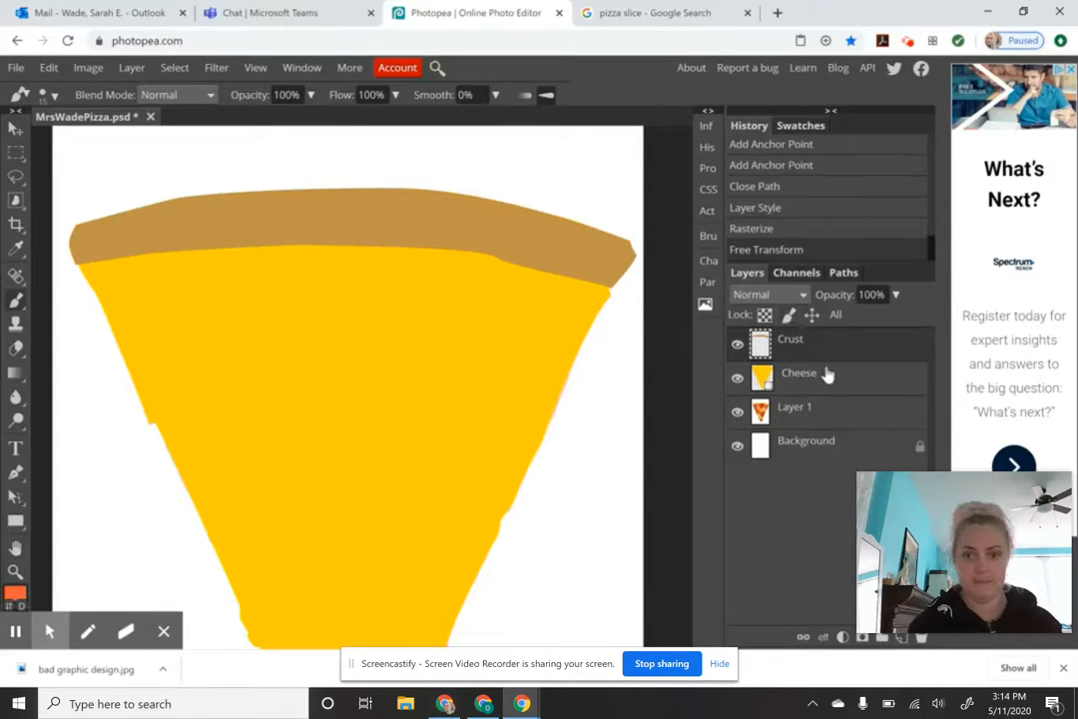
left_click(901, 640)
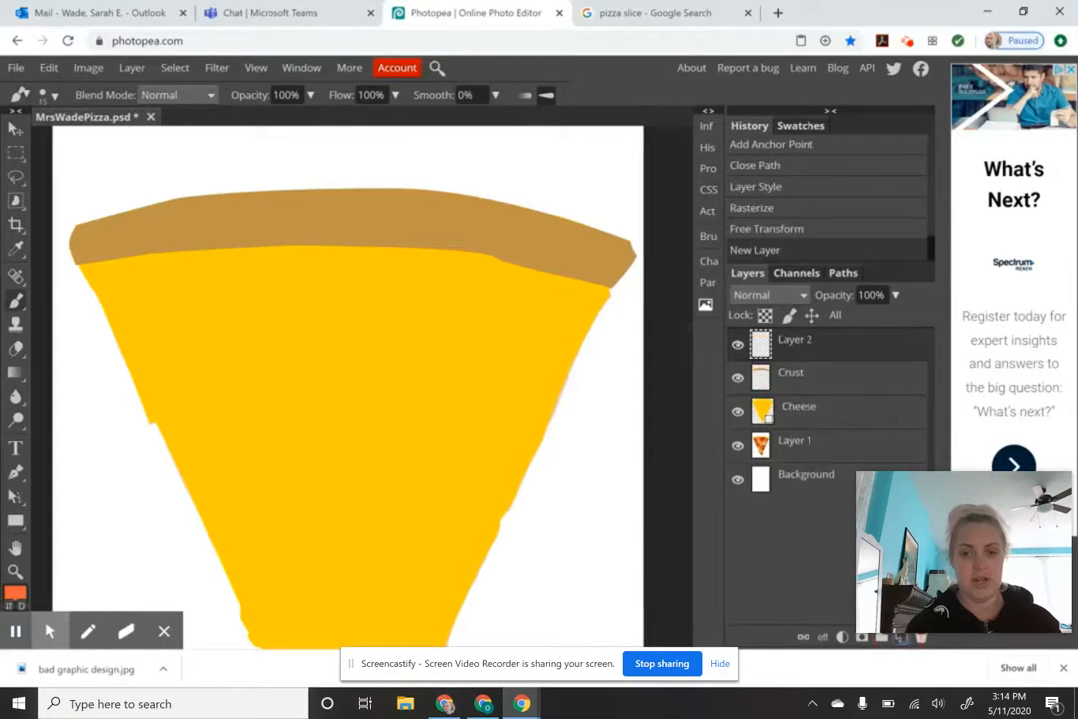
double_click(794, 340)
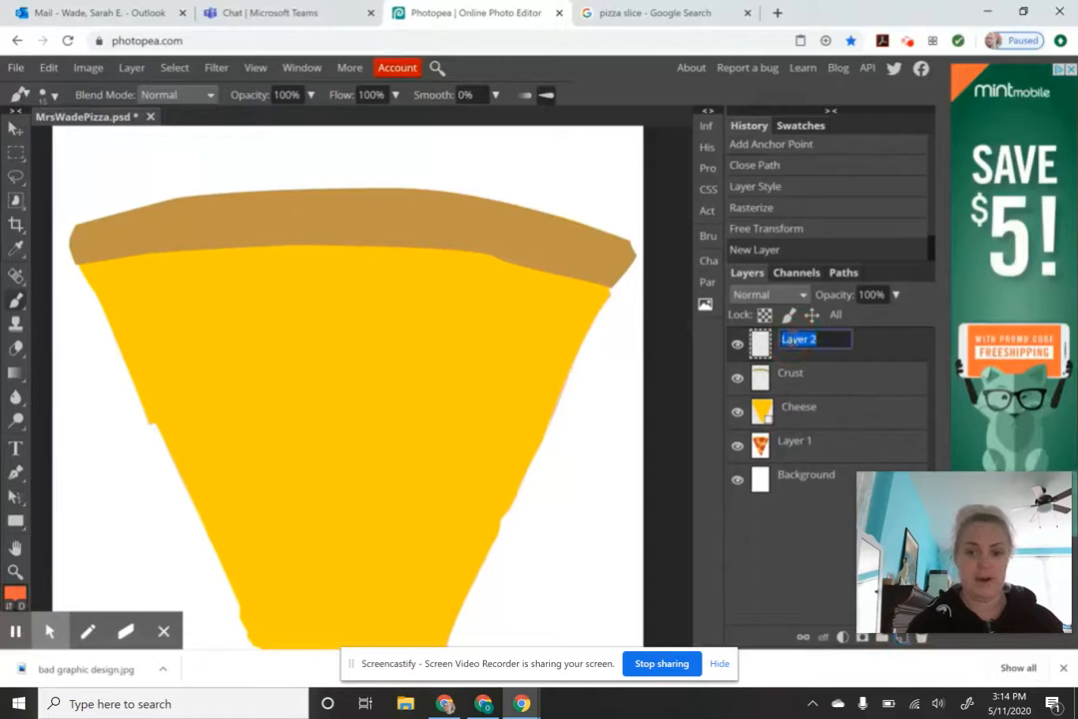
type("P")
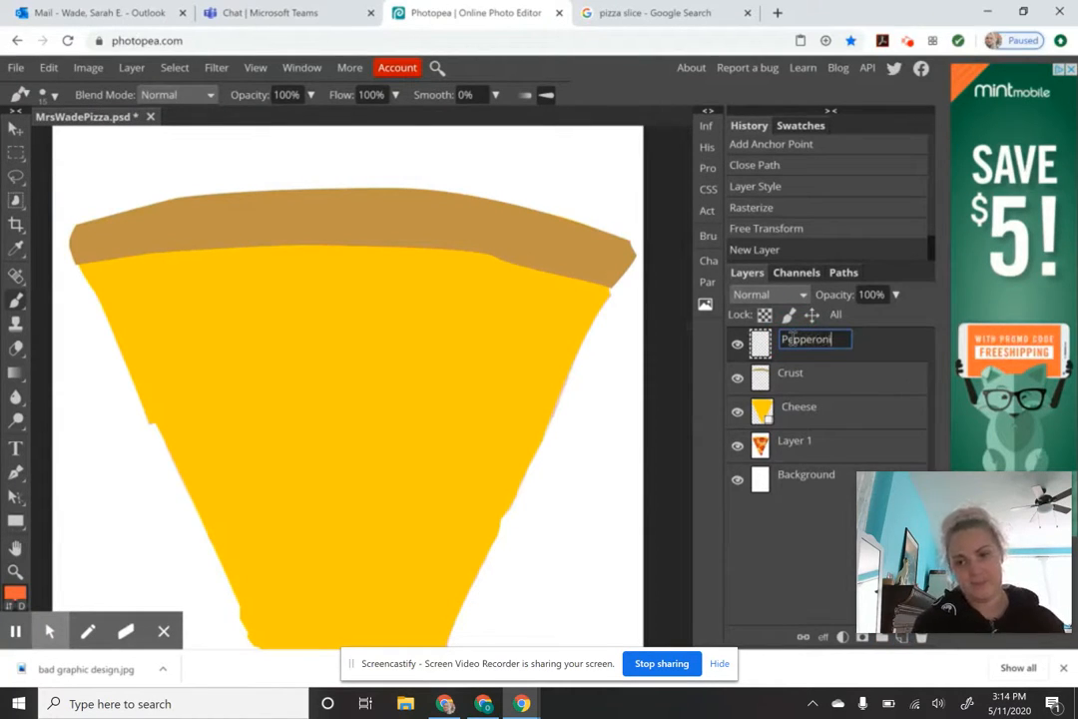
type("epperoni")
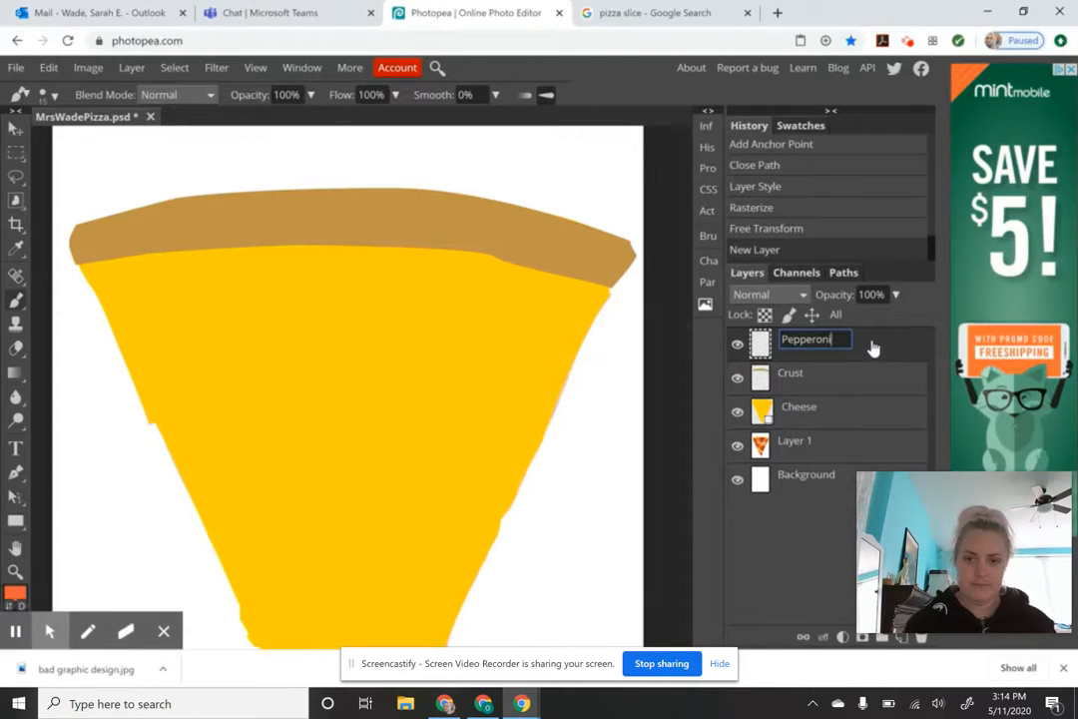
key("Return")
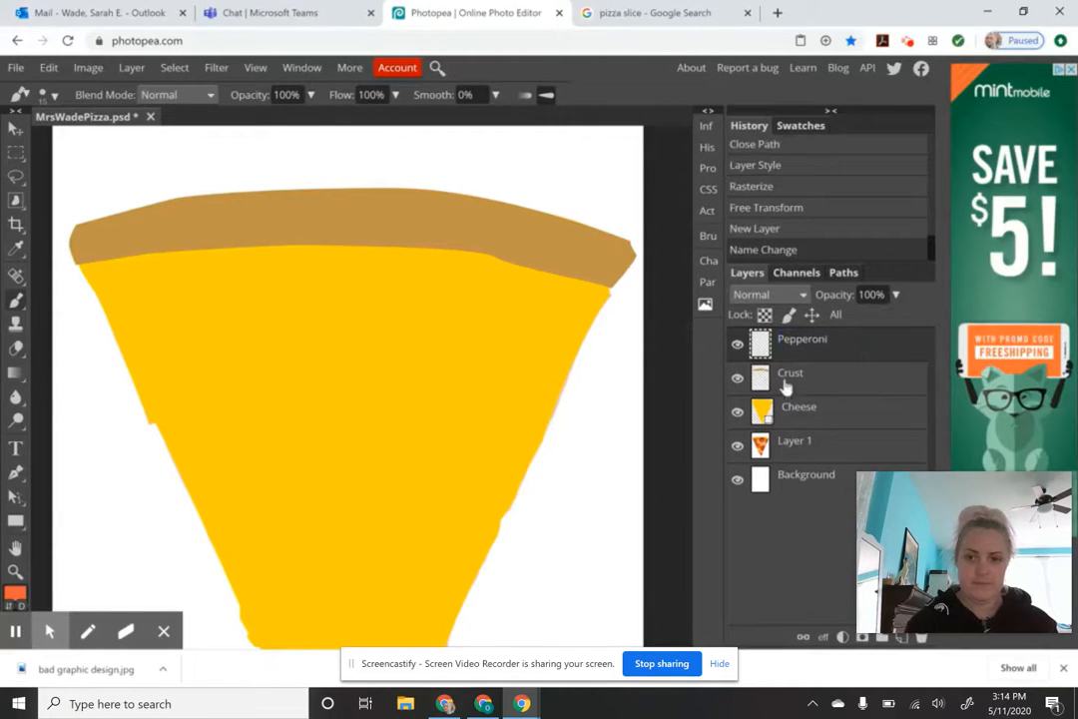
Step: Hide the Cheese and Crust layers and start a pen path along the upper edge of the top middle pepperoni
left_click(738, 411)
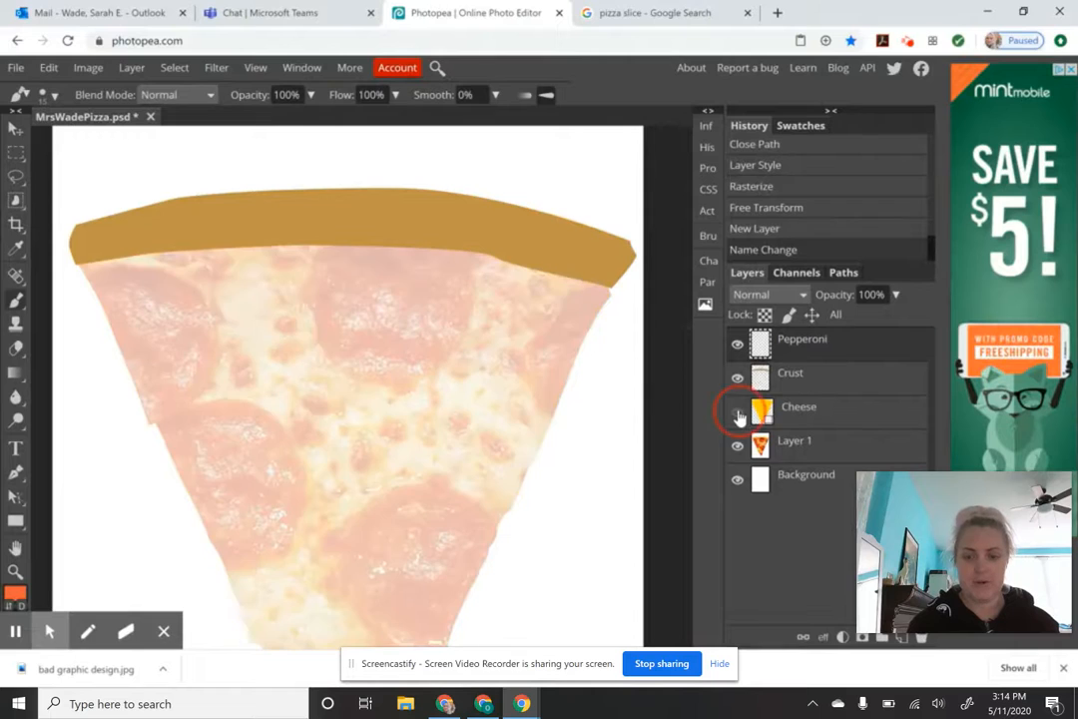
left_click(737, 378)
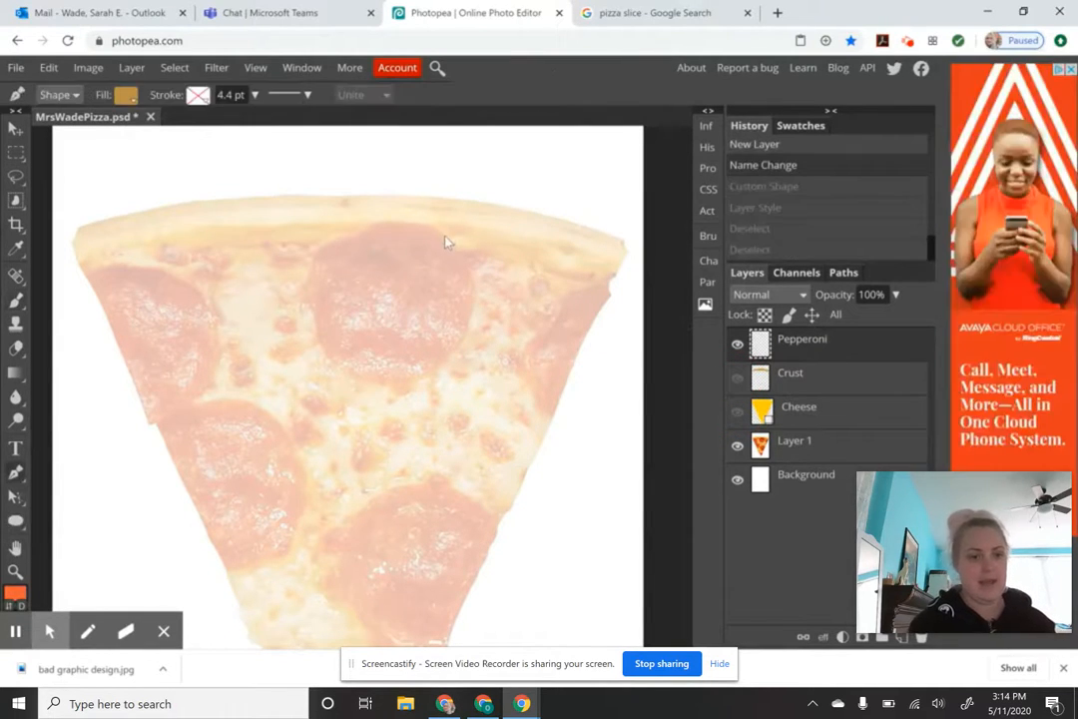
left_click(444, 235)
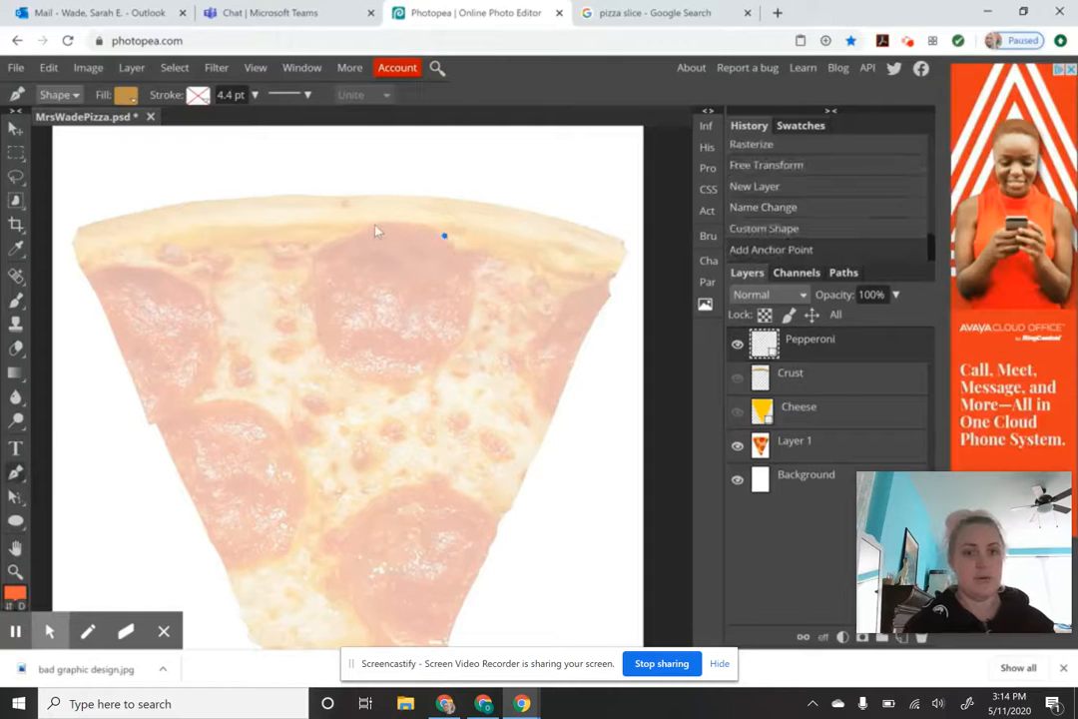
left_click_drag(374, 223, 345, 230)
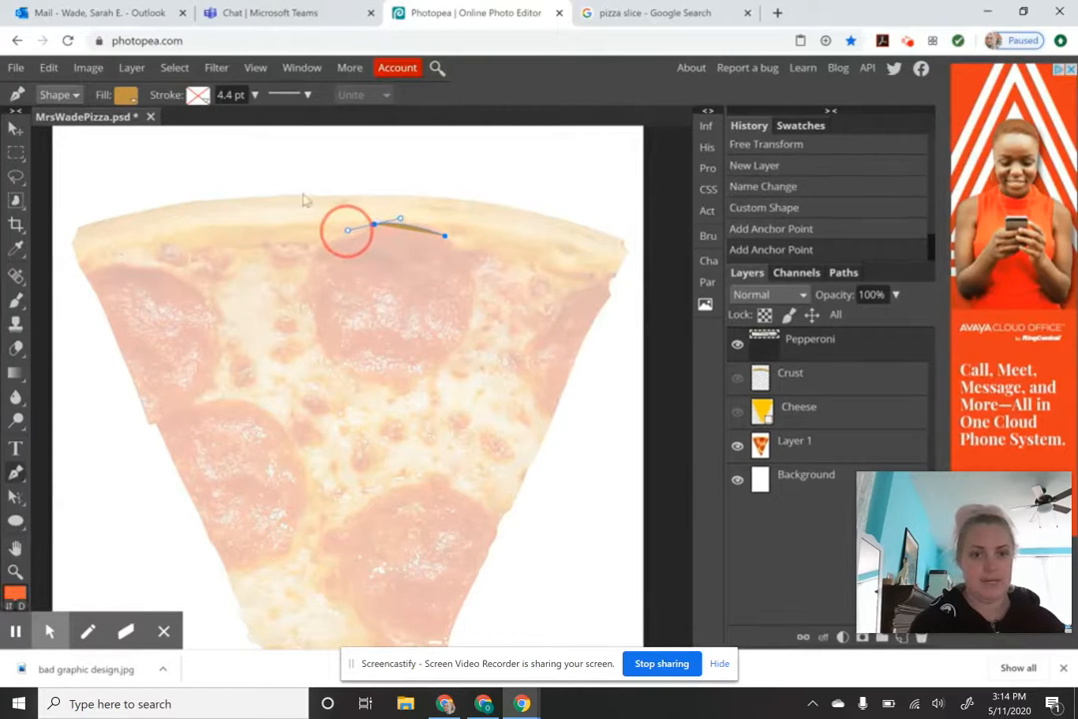
Step: Change the pepperoni shape's fill to solid orange
left_click(124, 94)
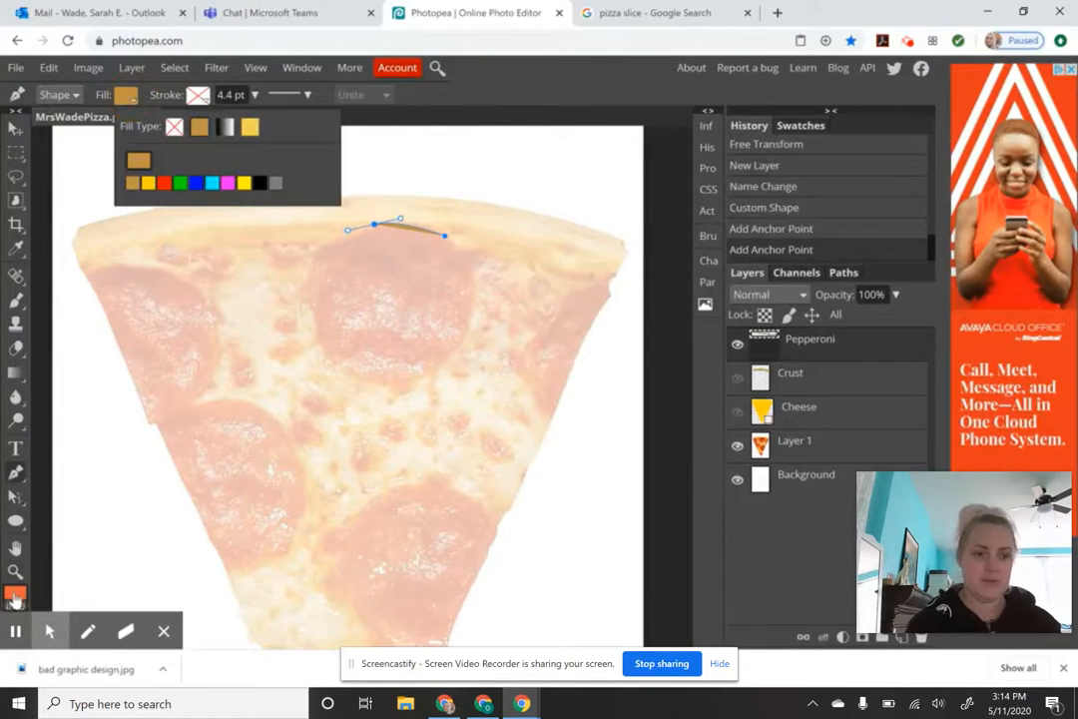
left_click(140, 164)
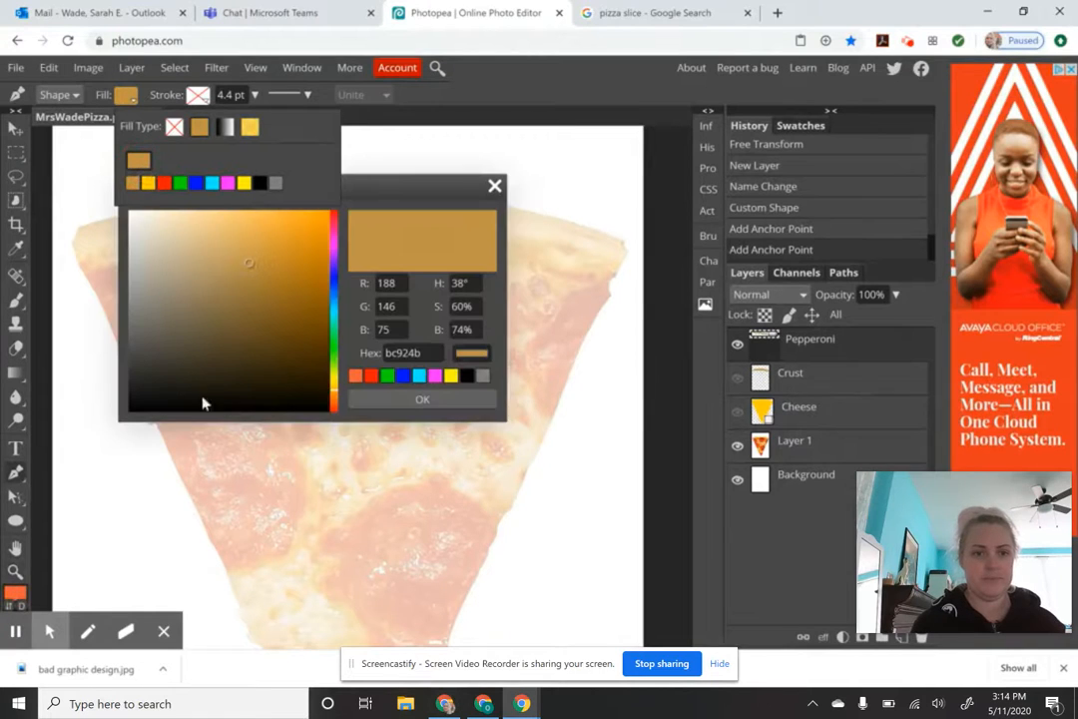
left_click(372, 374)
left_click(392, 401)
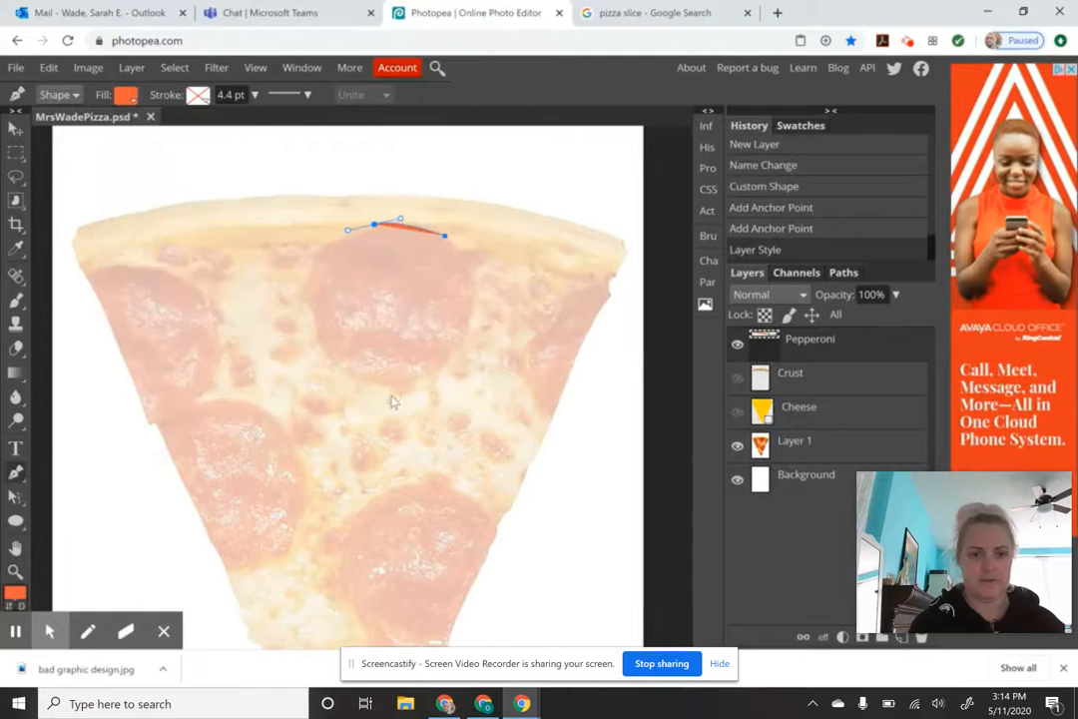
Step: Trace the rest of the top middle pepperoni's round outline and close the path at its starting anchor
left_click(340, 238)
left_click_drag(313, 244, 319, 323)
left_click_drag(355, 371, 457, 351)
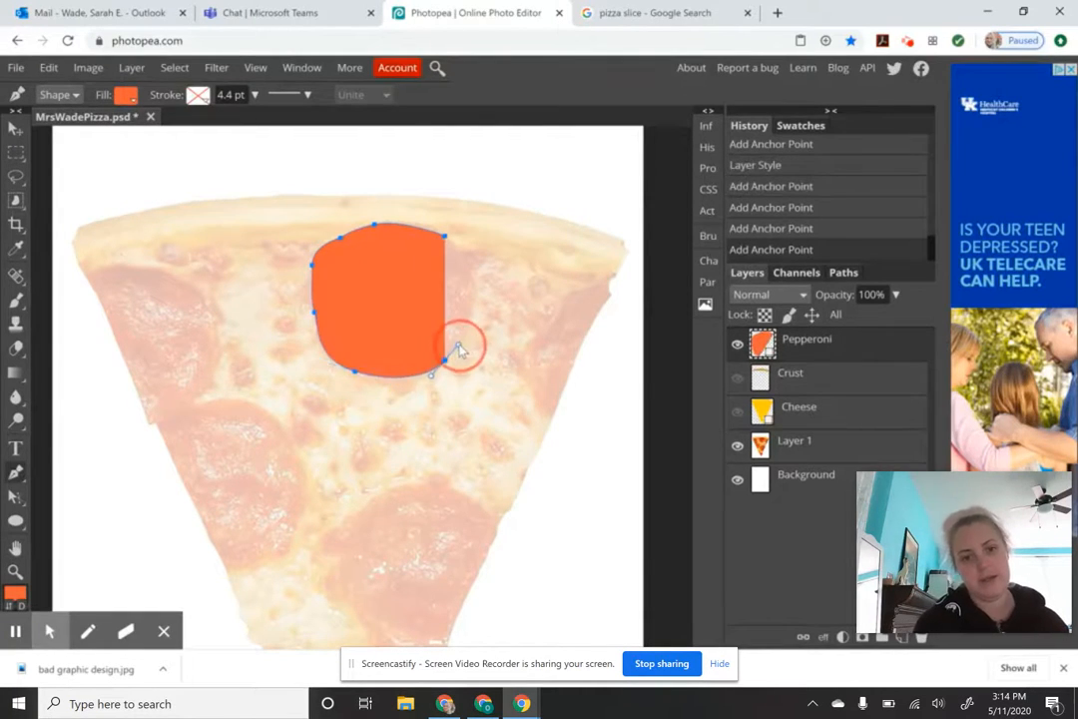
left_click_drag(445, 236, 477, 281)
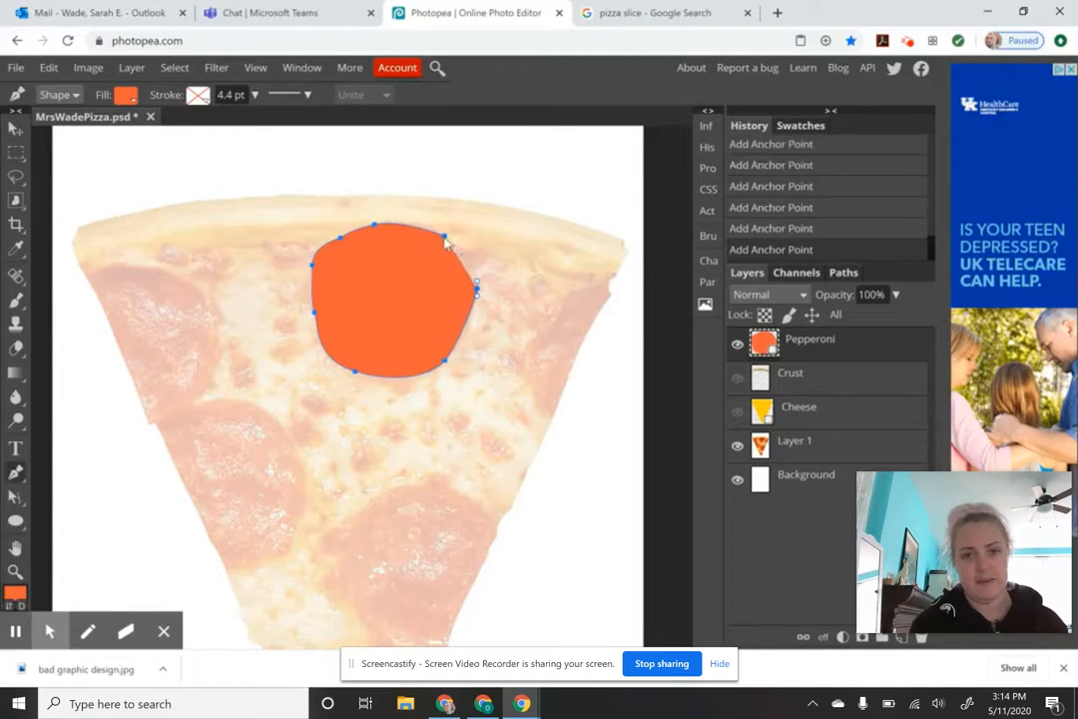
left_click(445, 237)
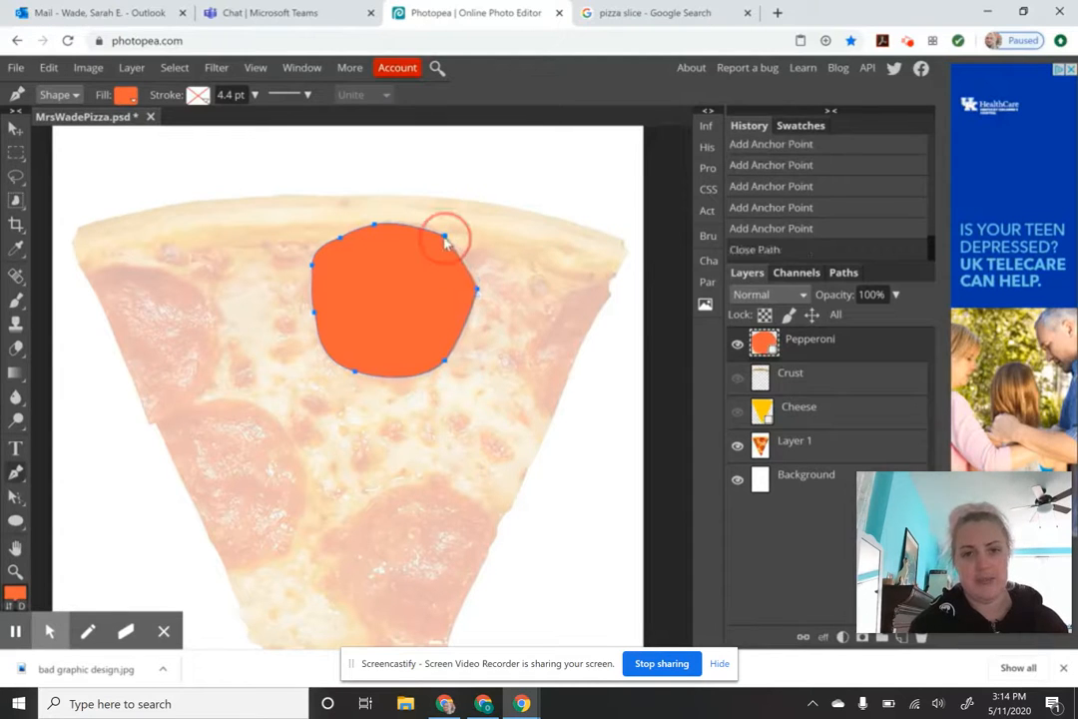
Step: Trace the partial pepperoni on the slice's right edge, just below the crust, as a closed orange shape
left_click(610, 294)
left_click_drag(573, 293, 525, 361)
left_click_drag(547, 406, 556, 414)
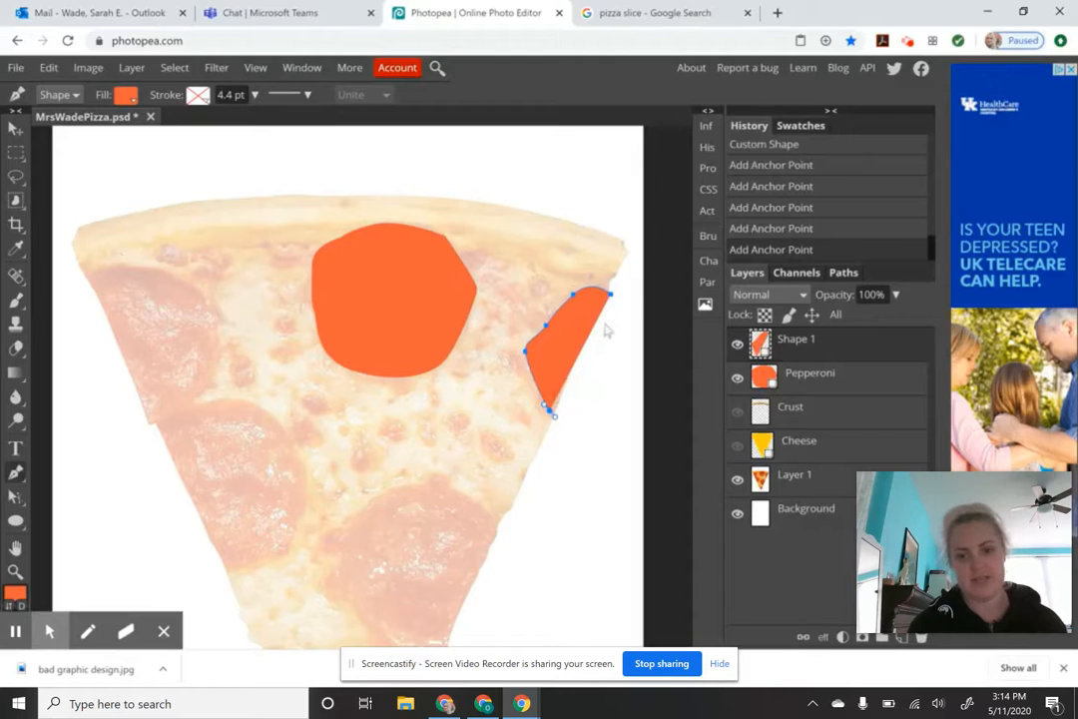
left_click(549, 413)
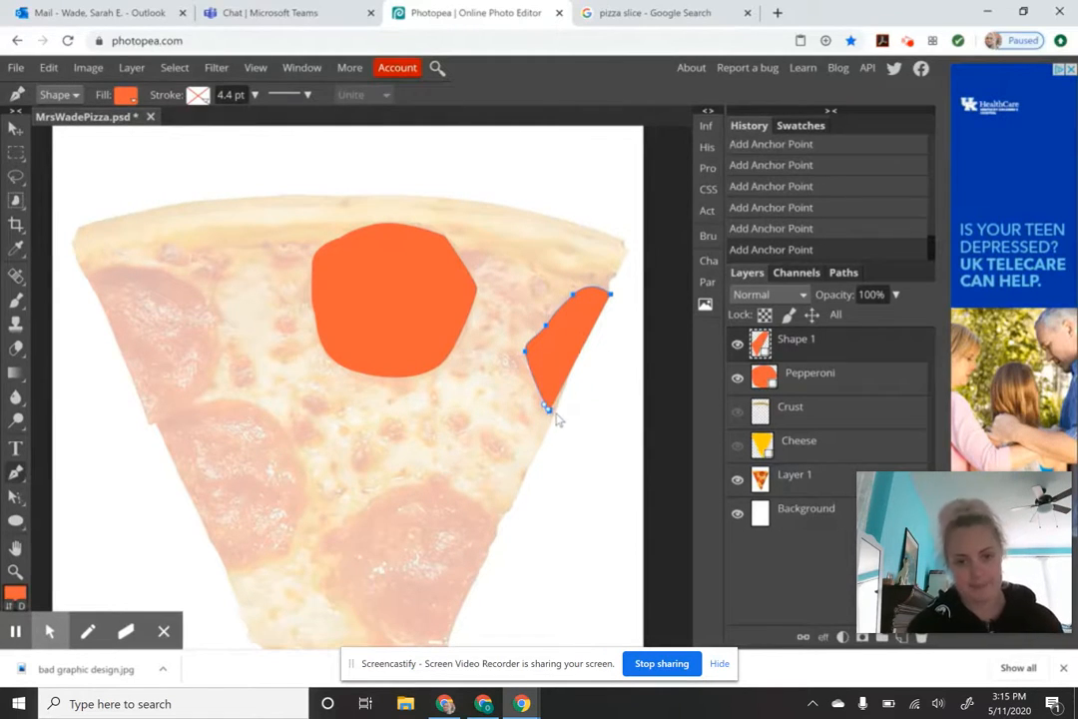
left_click(610, 297)
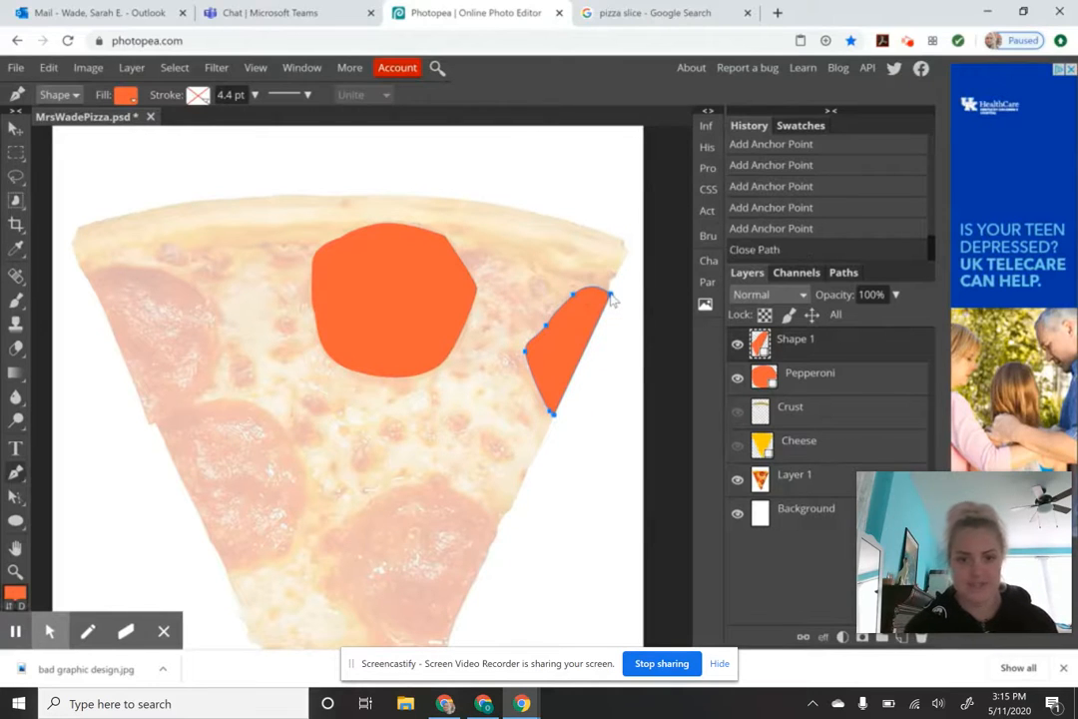
Step: Trace the partial pepperoni at the slice's upper left edge as a closed orange shape with a curved top
left_click(87, 277)
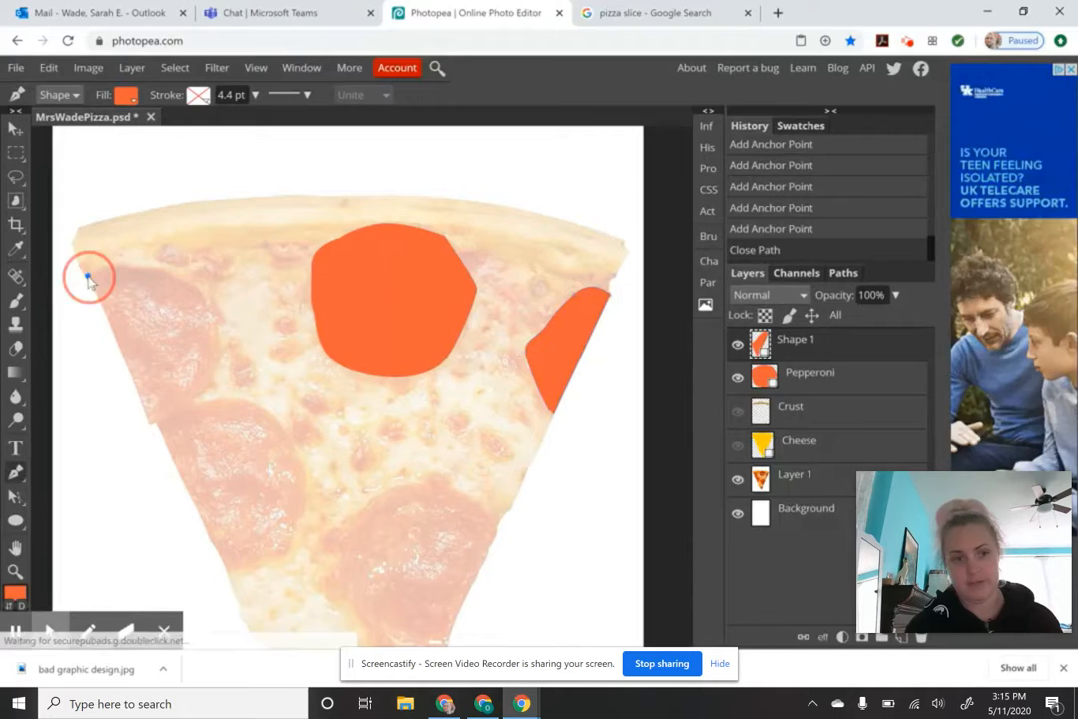
left_click(148, 424)
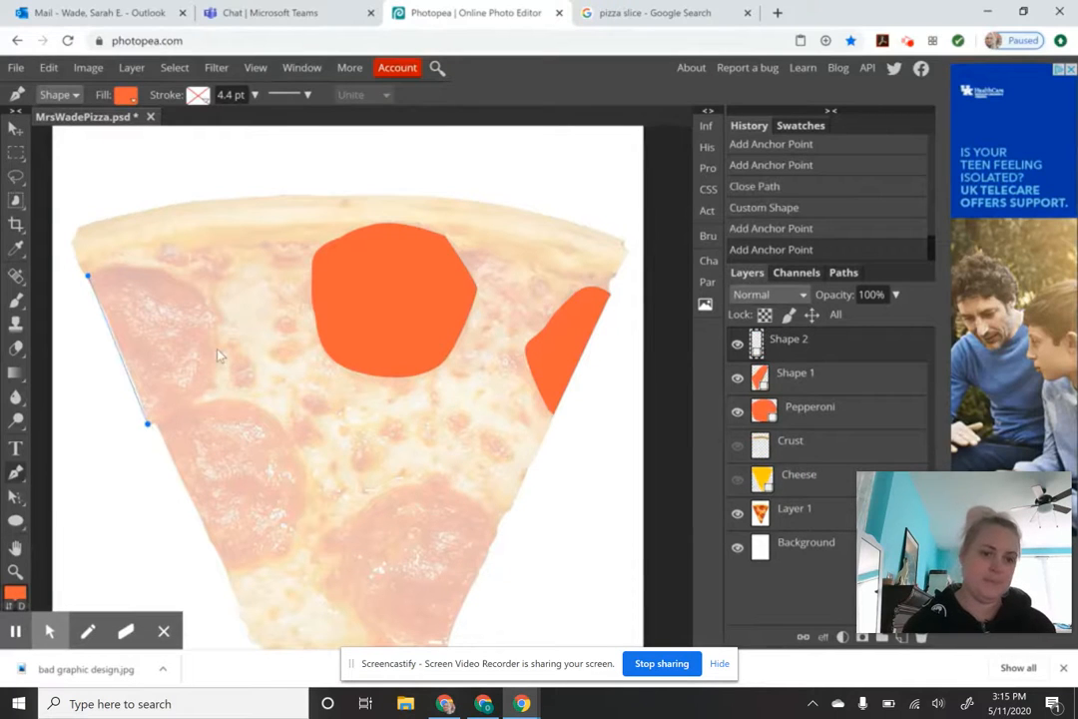
left_click_drag(217, 349, 211, 302)
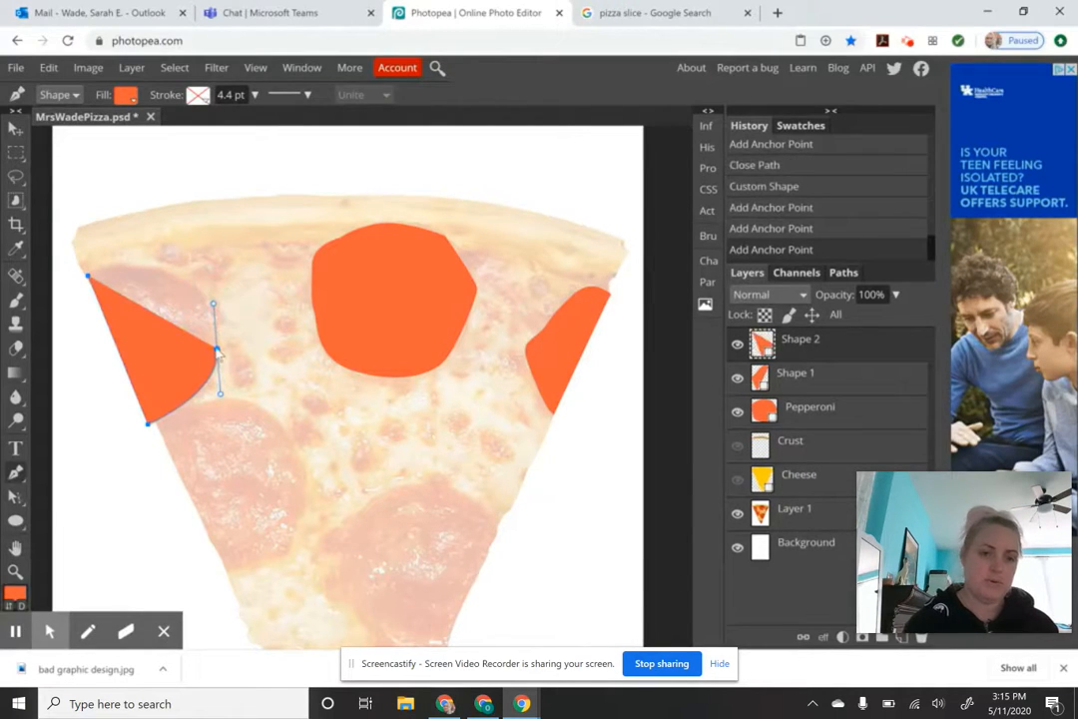
left_click(192, 284)
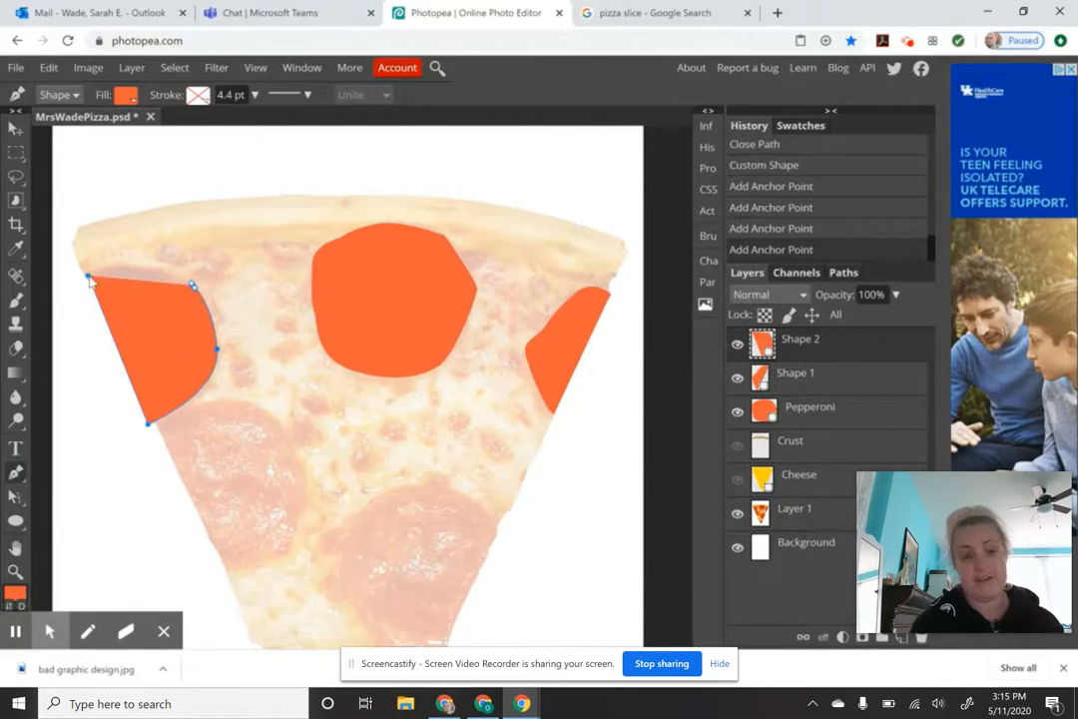
left_click_drag(89, 278, 68, 316)
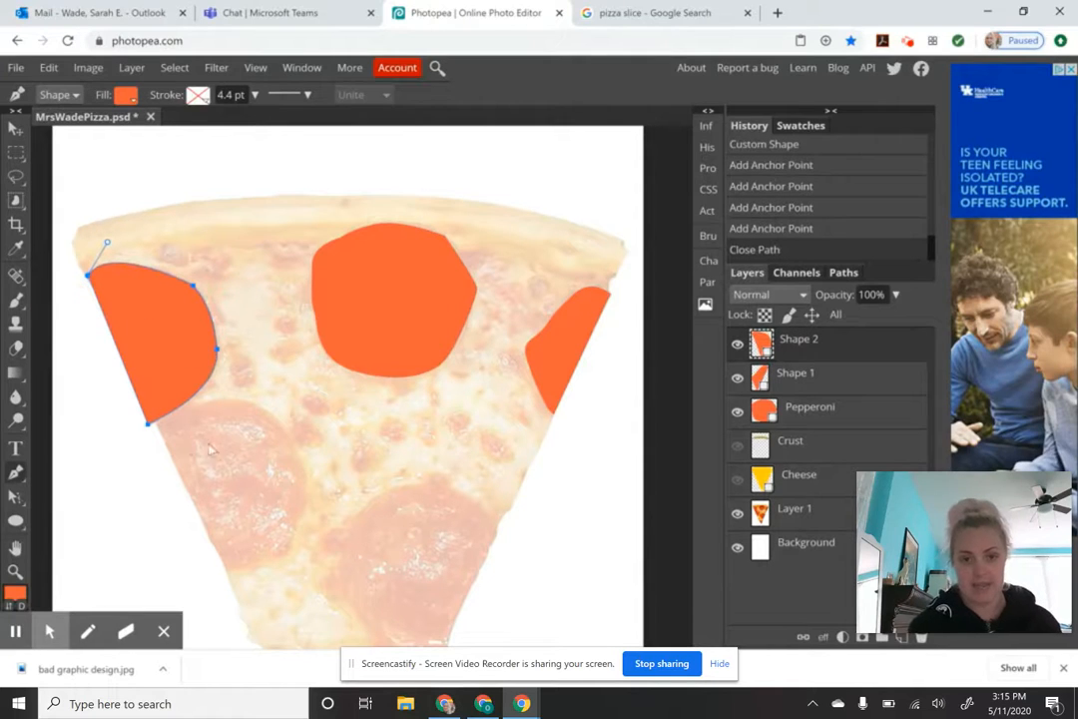
Step: Trace the lower pepperoni on the slice's left edge as a closed orange shape
left_click(227, 571)
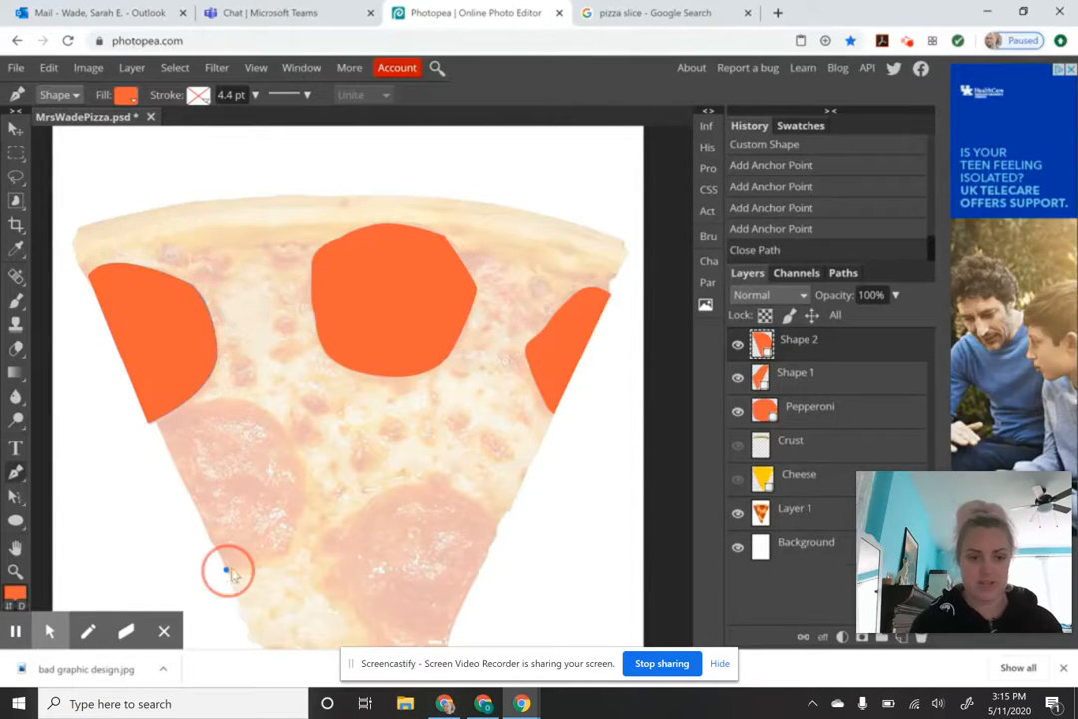
left_click_drag(303, 512, 283, 430)
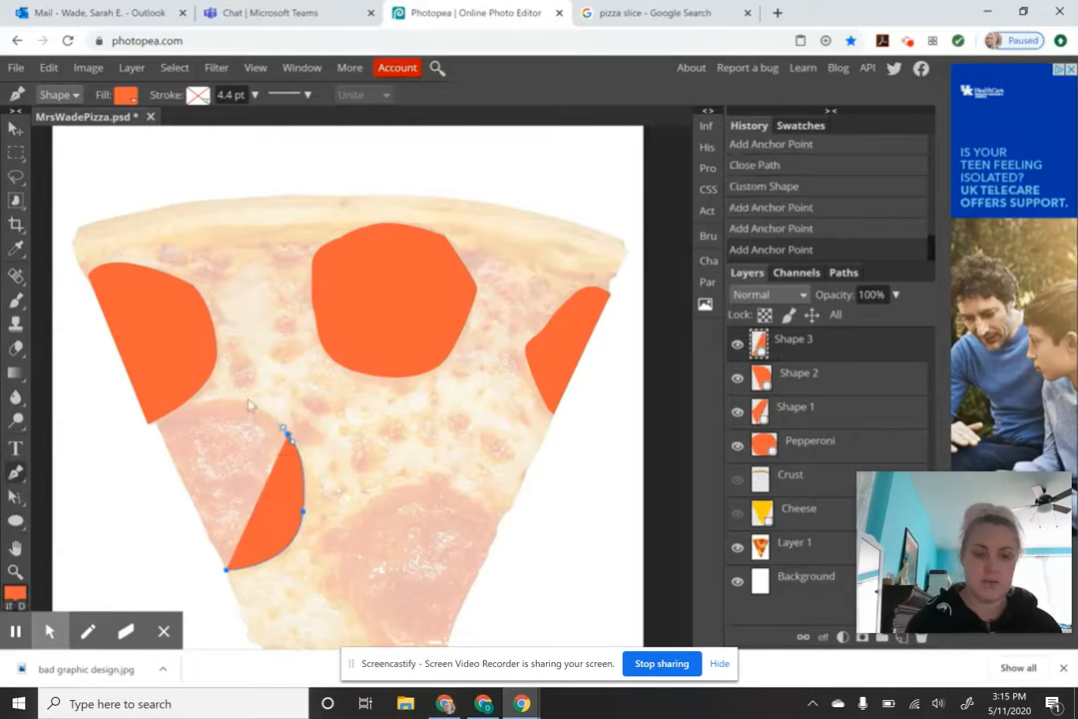
left_click_drag(235, 397, 112, 456)
left_click(155, 424)
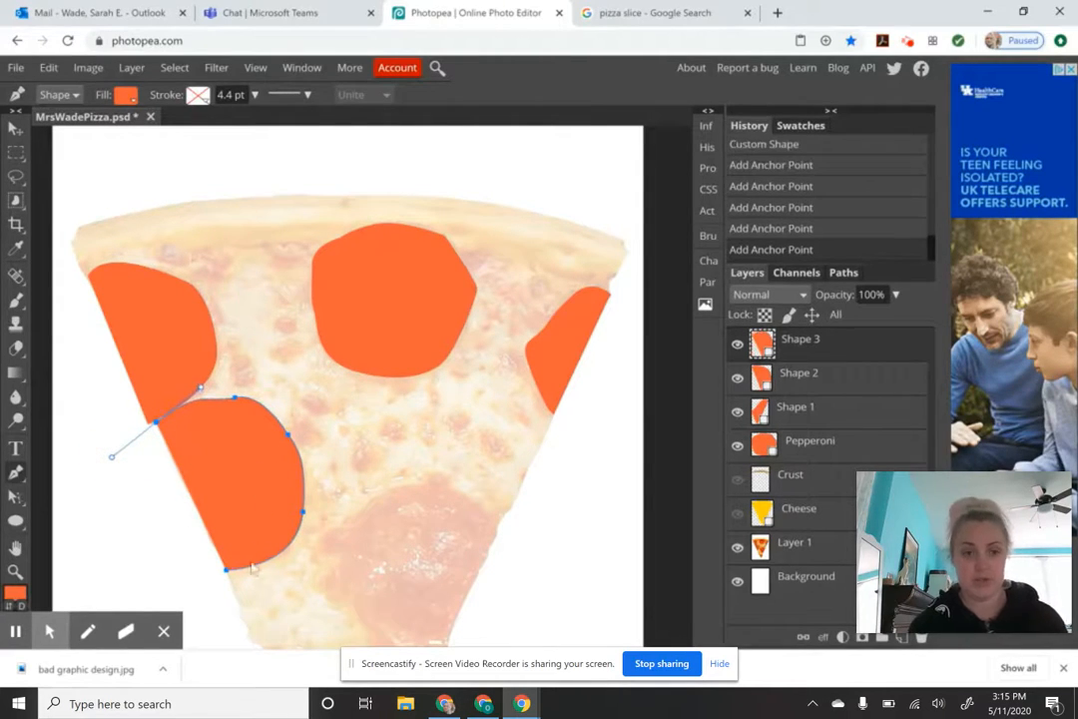
left_click(155, 422)
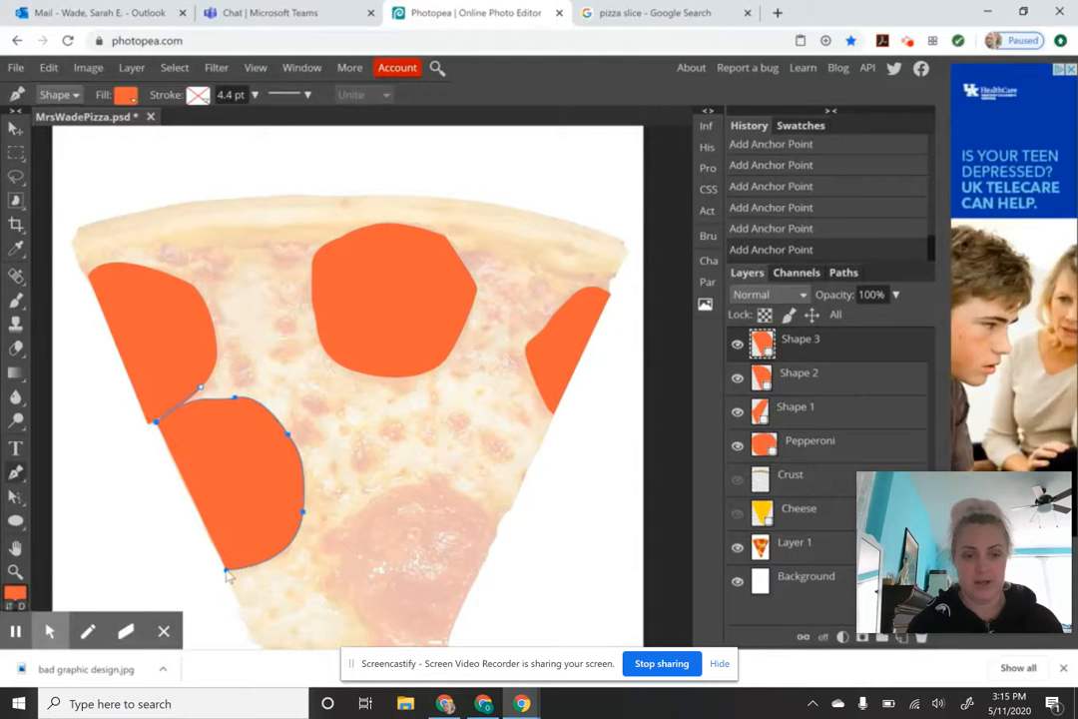
left_click(226, 570)
Step: Trace the partial pepperoni on the slice's lower right edge as a closed orange shape with a straight outer side
scroll(400, 519, "down", 2)
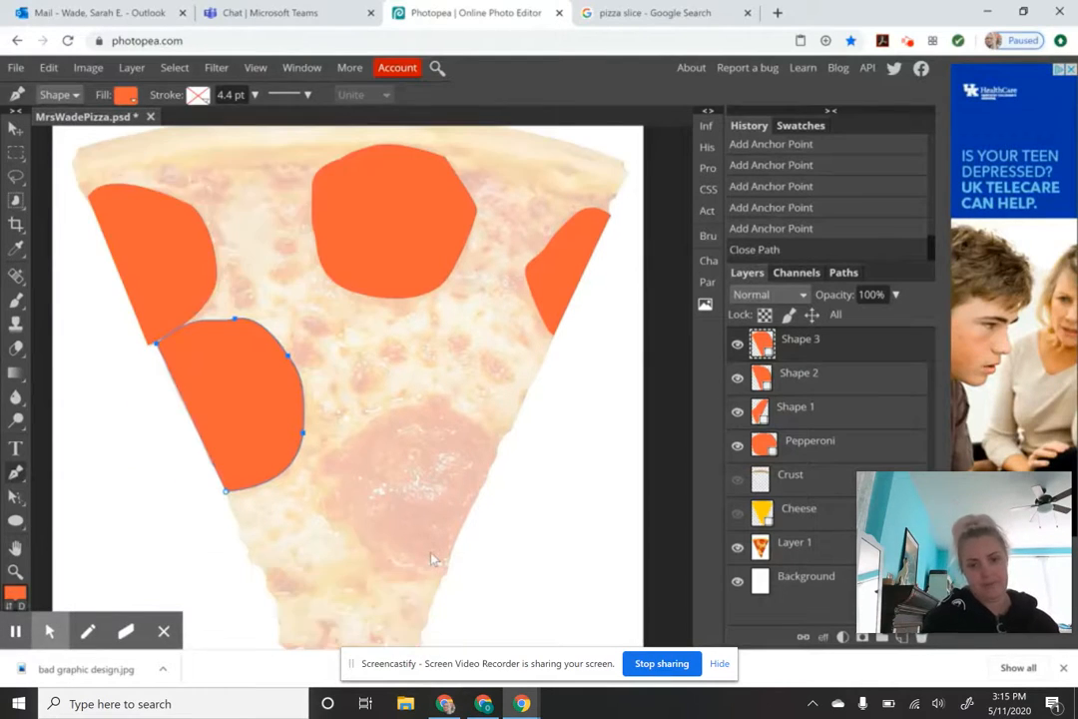
scroll(432, 559, "down", 5)
scroll(500, 425, "up", 3)
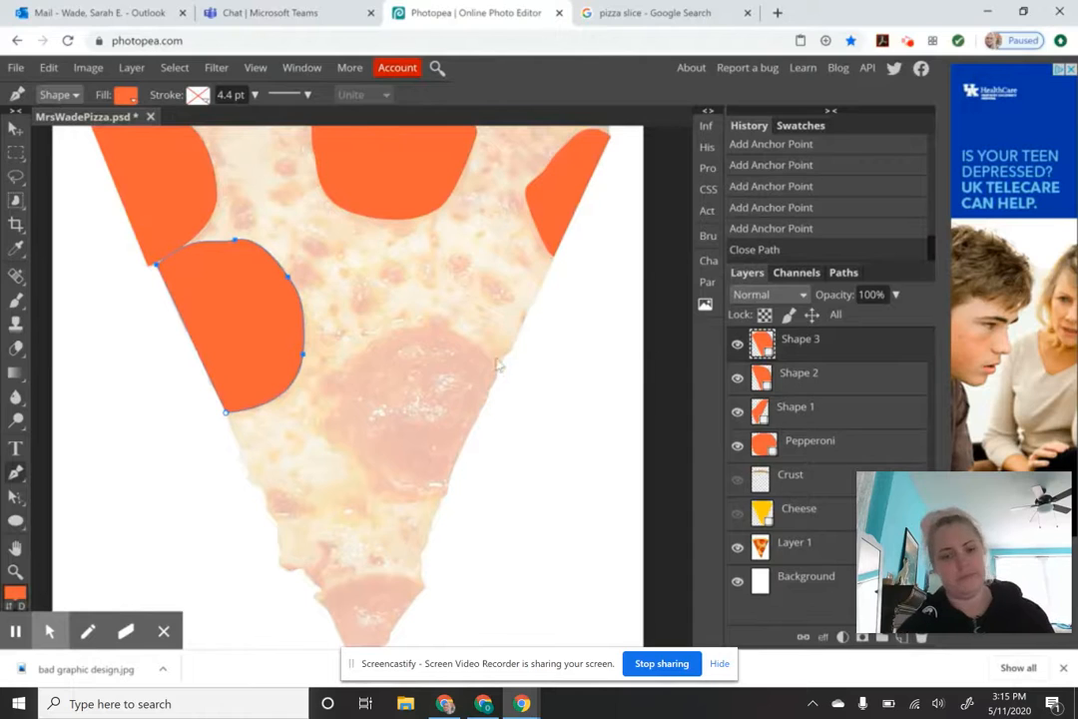
left_click(497, 370)
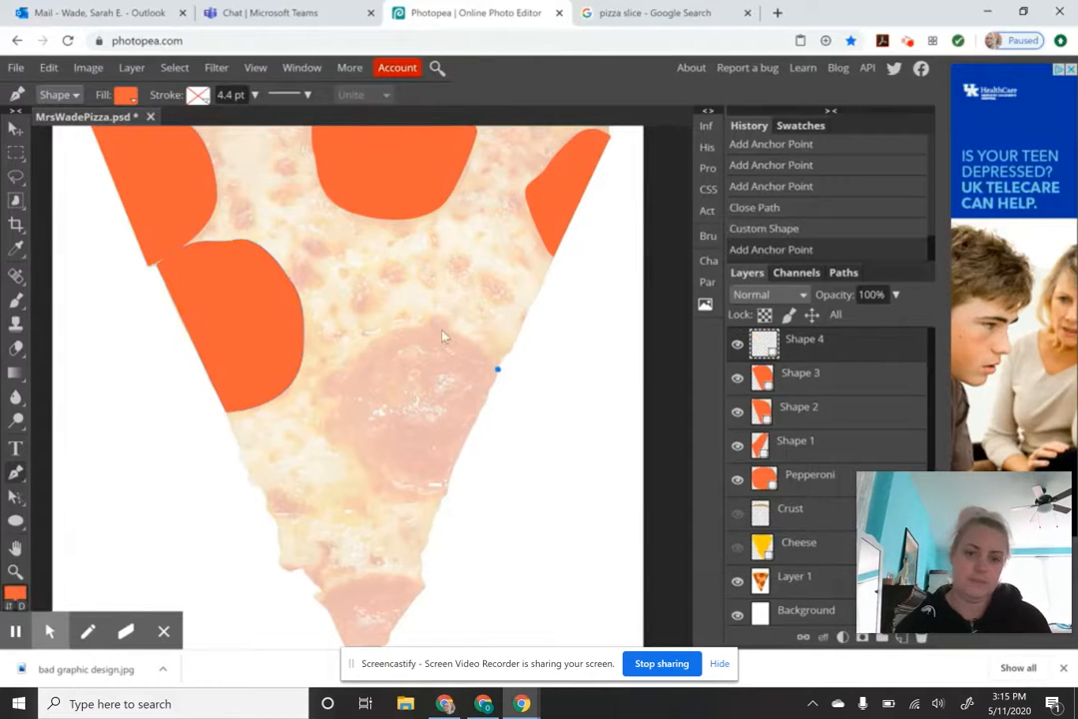
left_click_drag(435, 330, 359, 361)
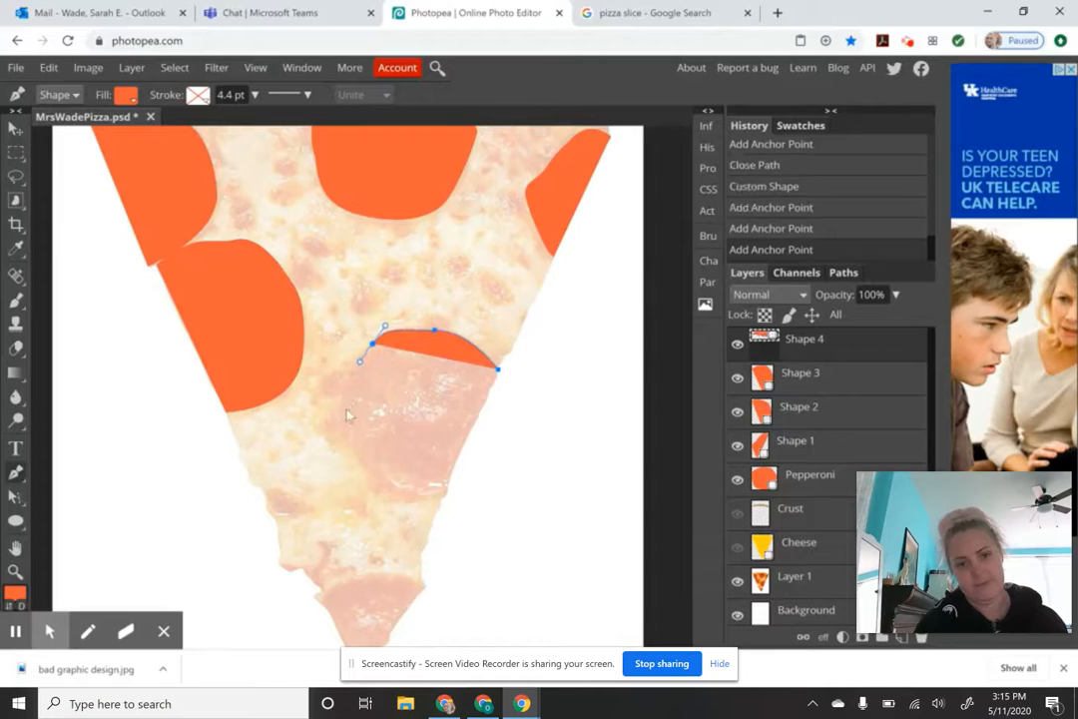
left_click_drag(343, 410, 348, 427)
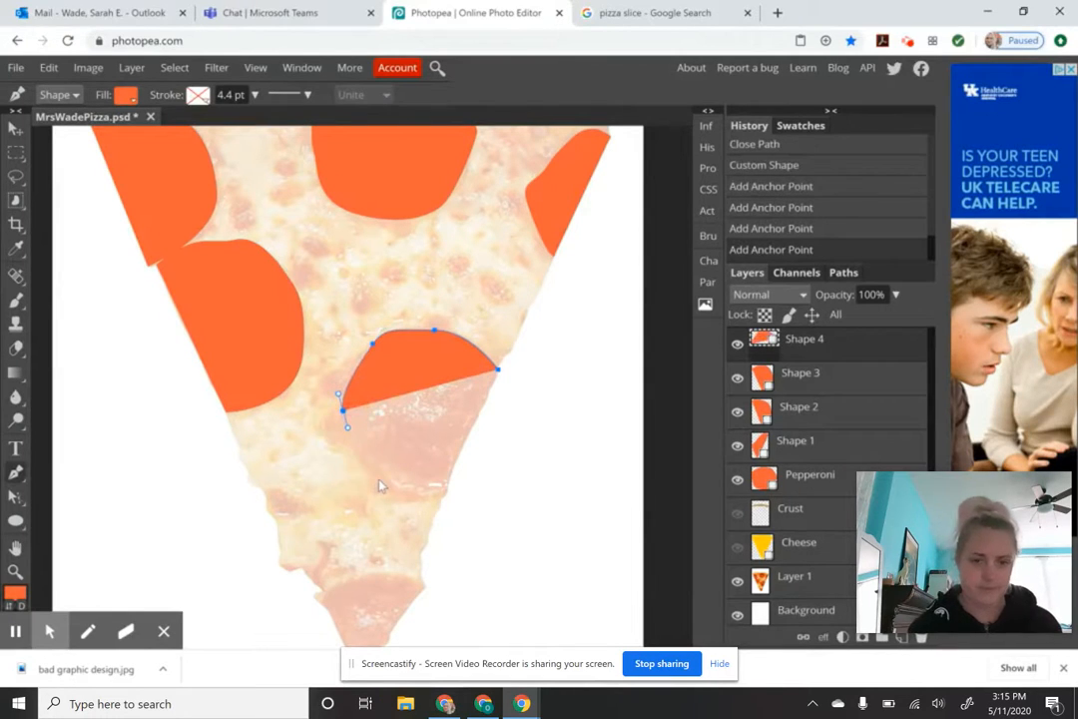
left_click_drag(378, 480, 401, 488)
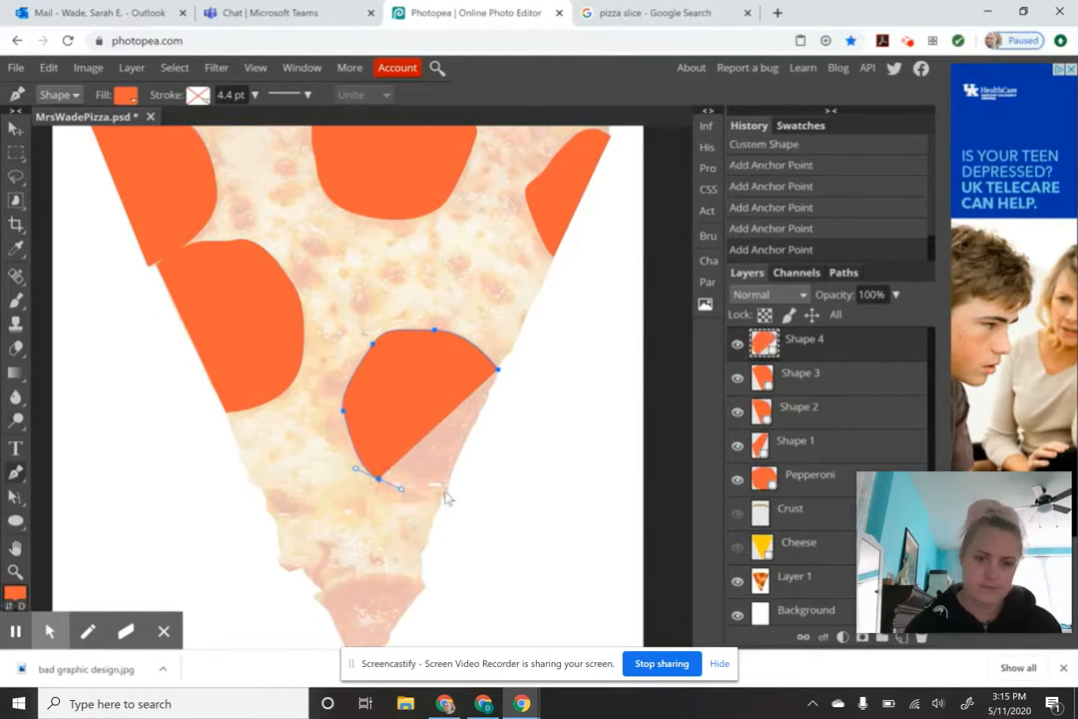
left_click(445, 491)
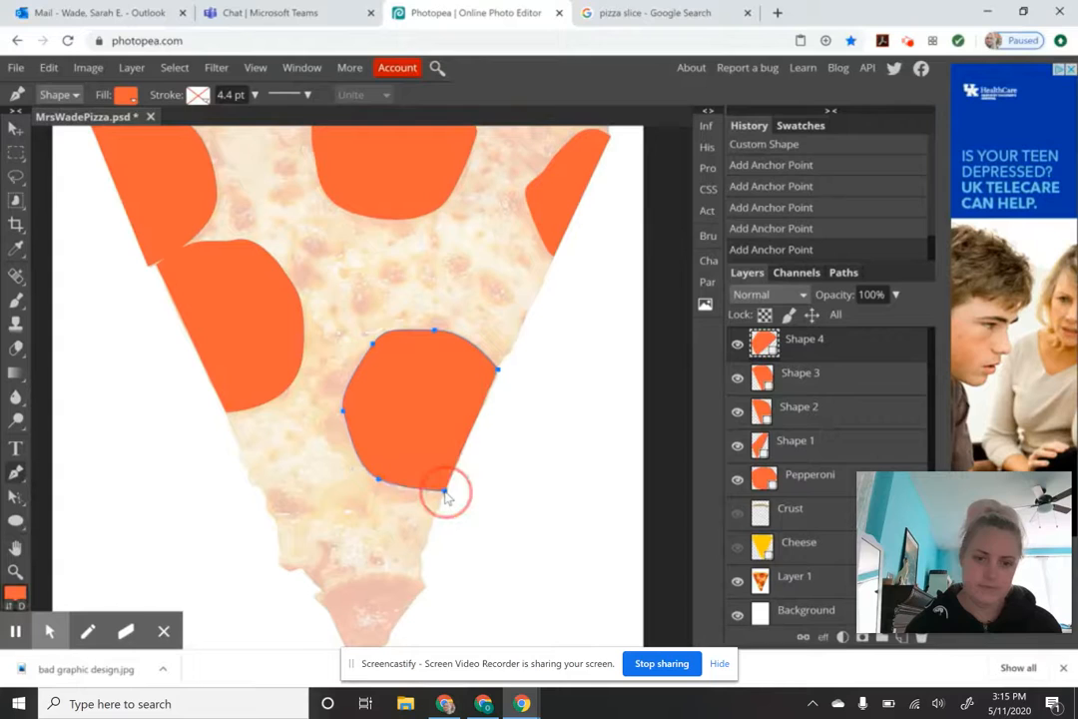
left_click(499, 371)
Step: Trace the pepperoni at the slice's bottom tip as a closed orange triangle with a curved top
scroll(494, 399, "down", 2)
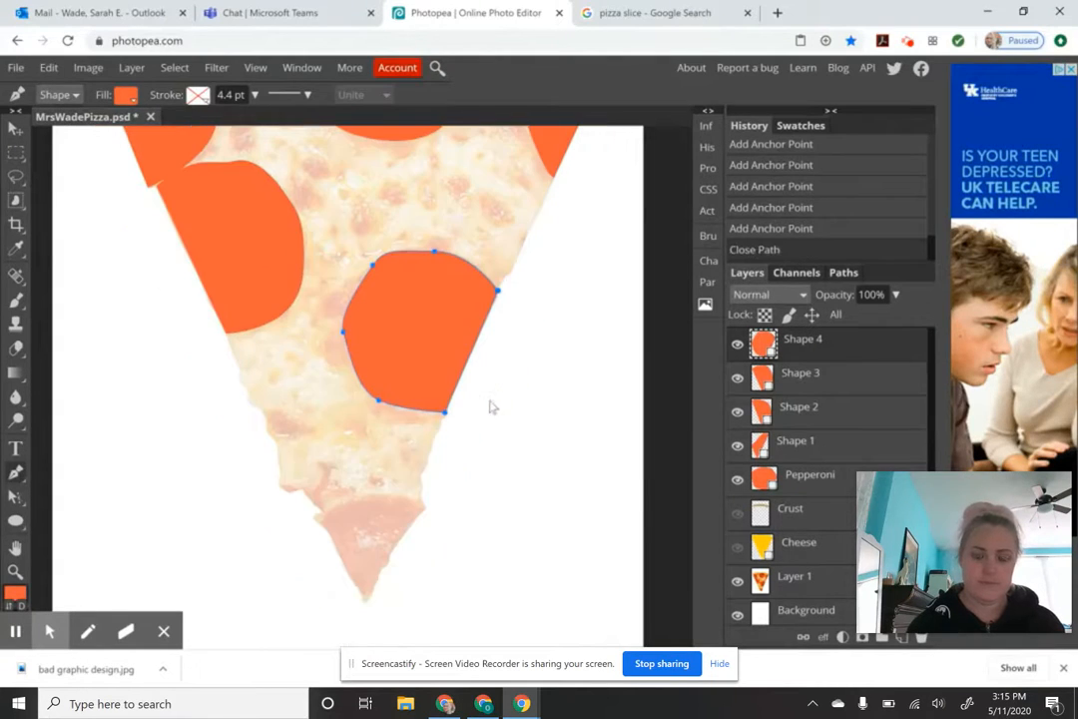
left_click(424, 506)
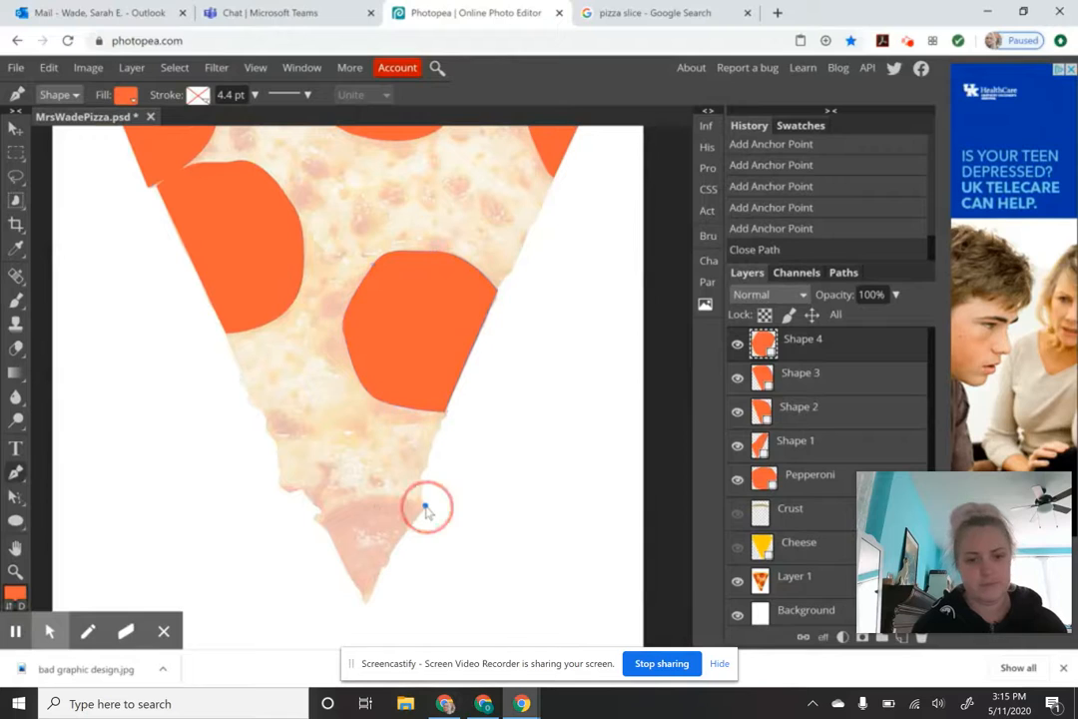
left_click_drag(318, 521, 281, 573)
left_click(317, 519)
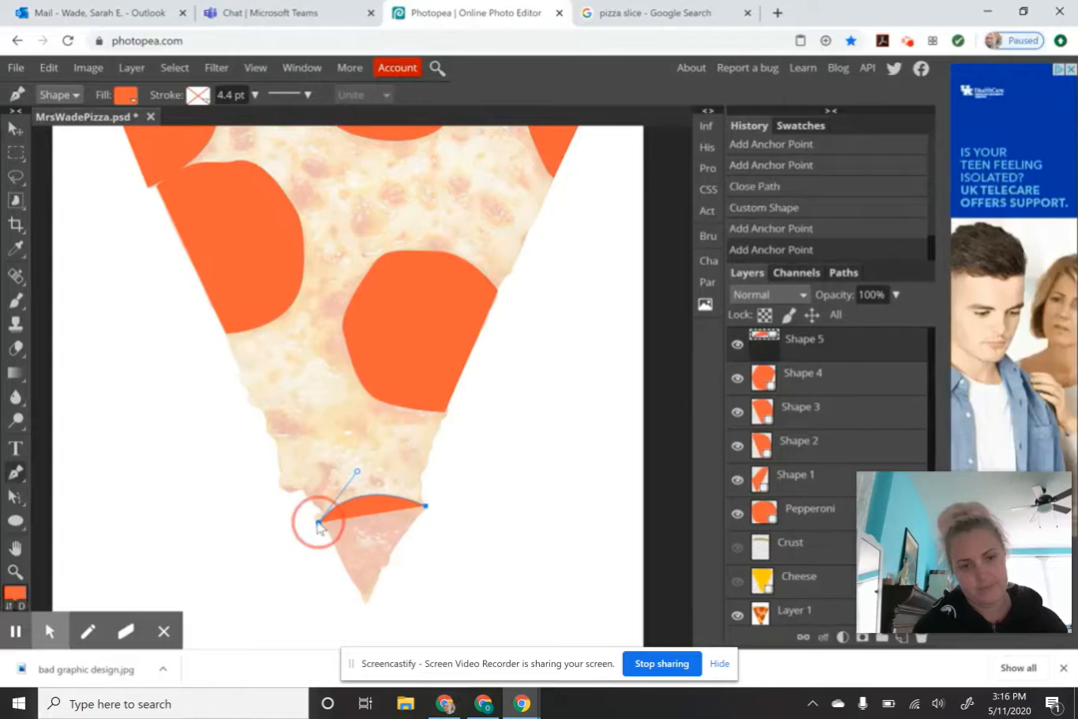
left_click(365, 600)
left_click(365, 602)
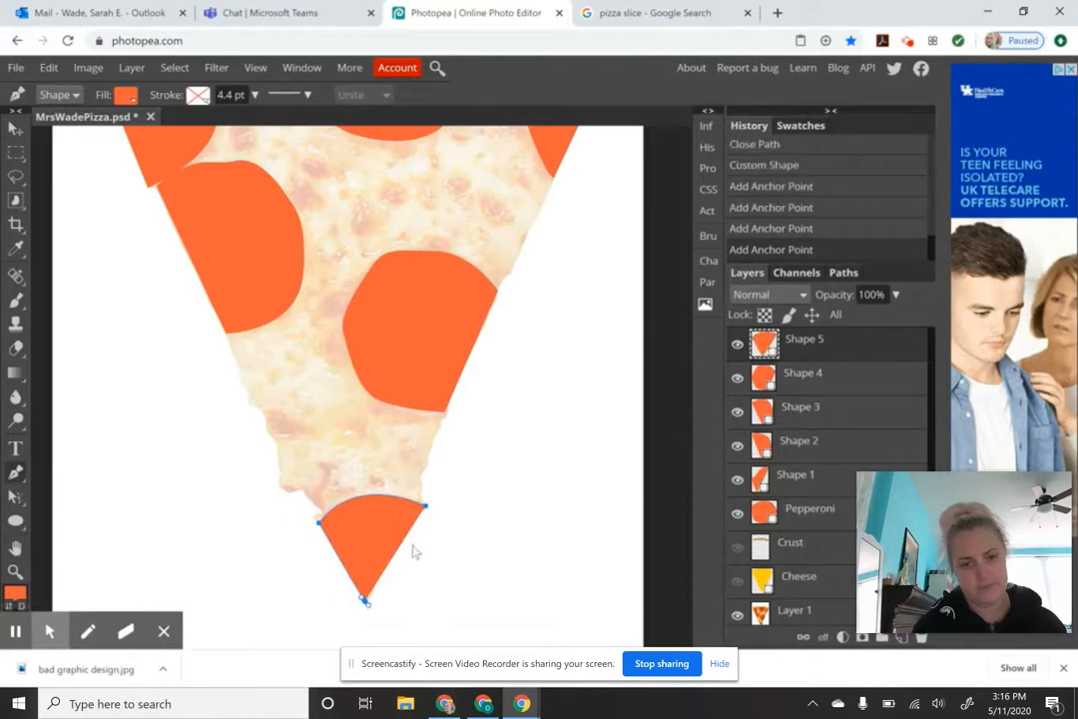
left_click_drag(426, 506, 486, 426)
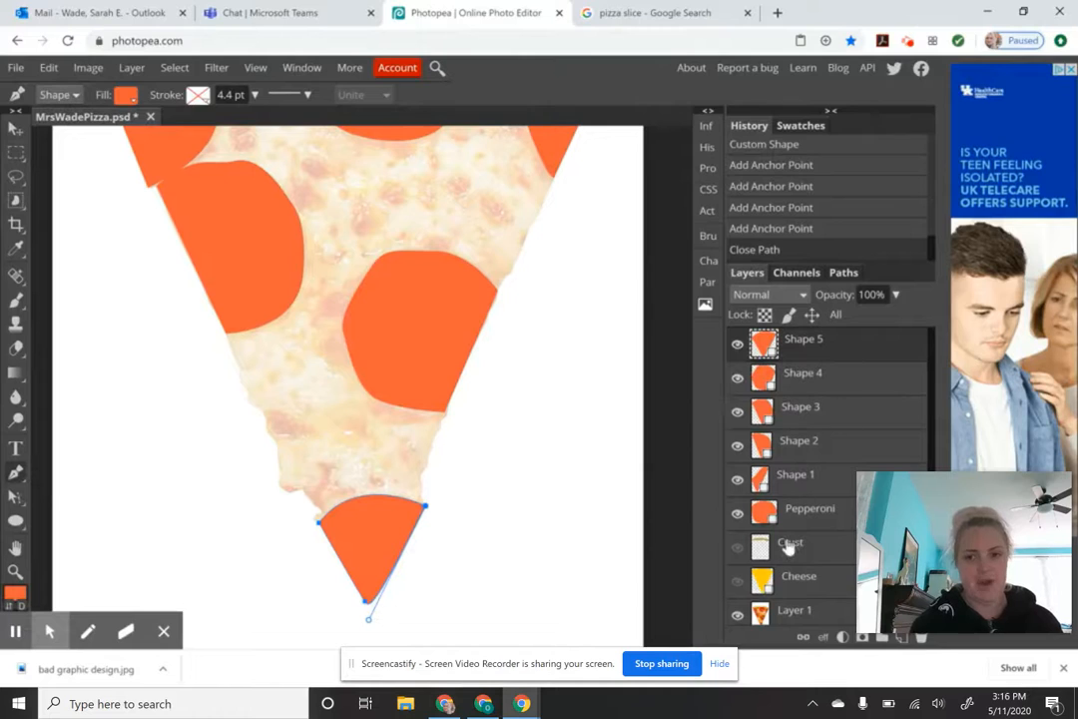
Step: Make the Crust and Cheese layers visible again and select the pizza photo layer, Layer 1
left_click(738, 548)
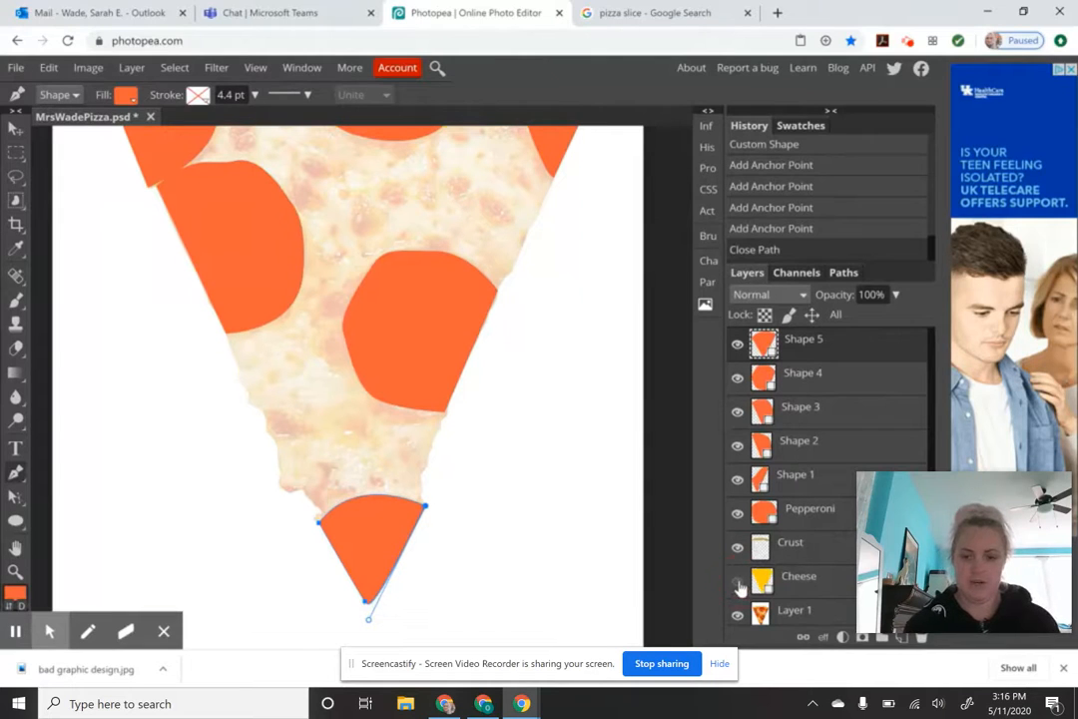
left_click(737, 581)
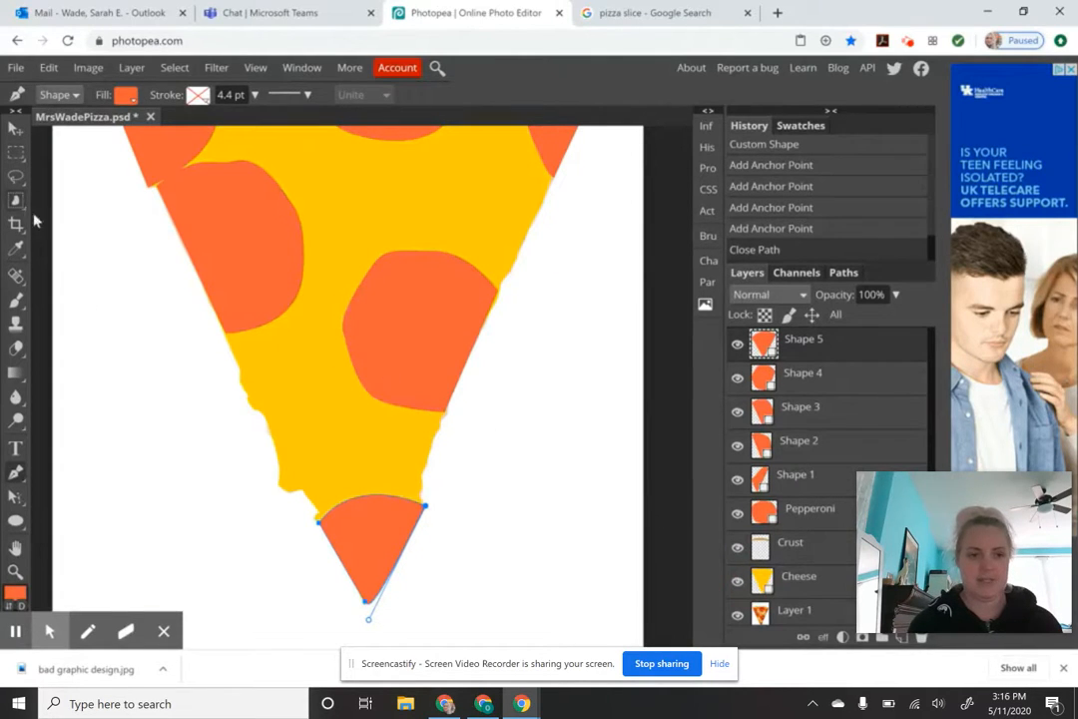
left_click(16, 569)
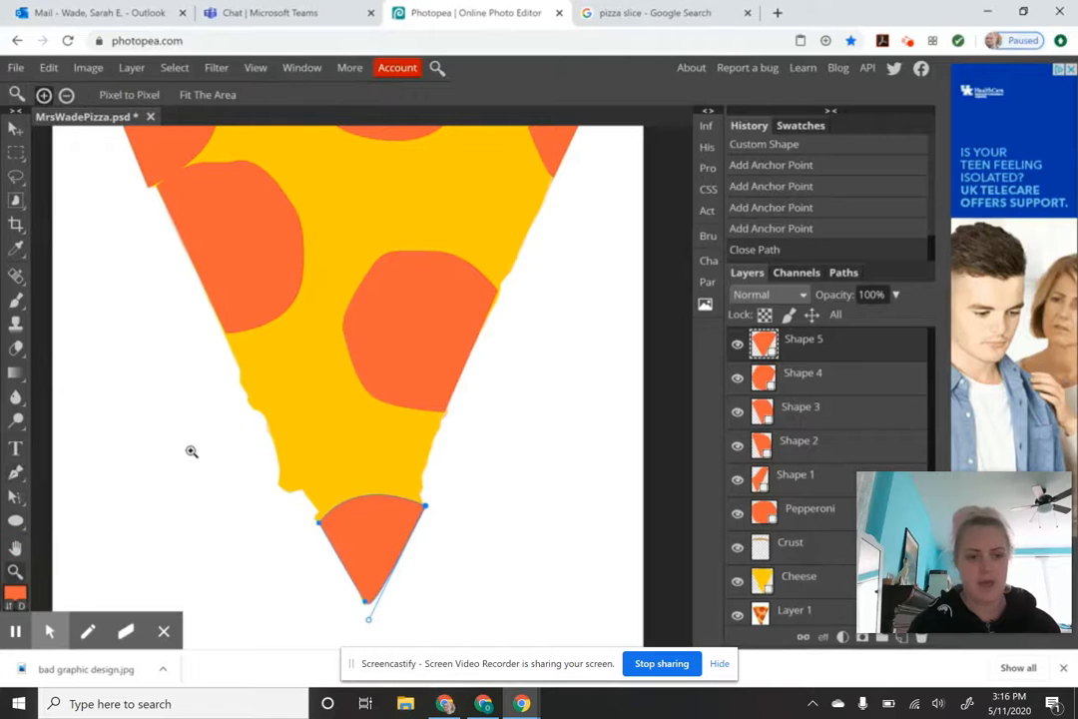
left_click(67, 96)
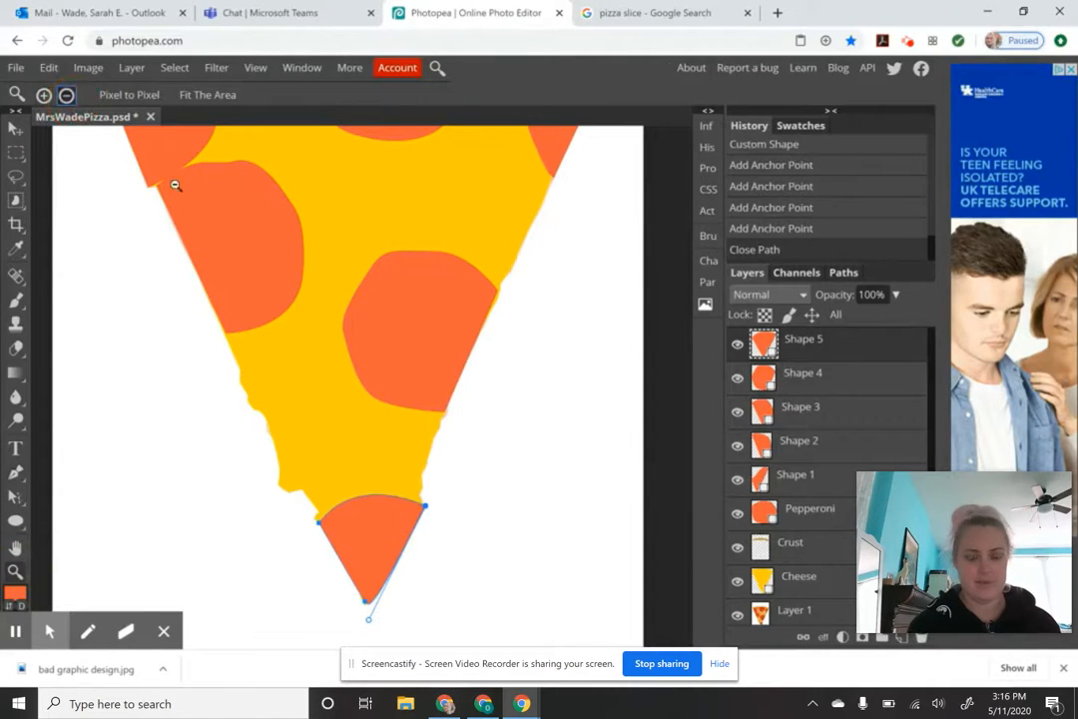
left_click(302, 301)
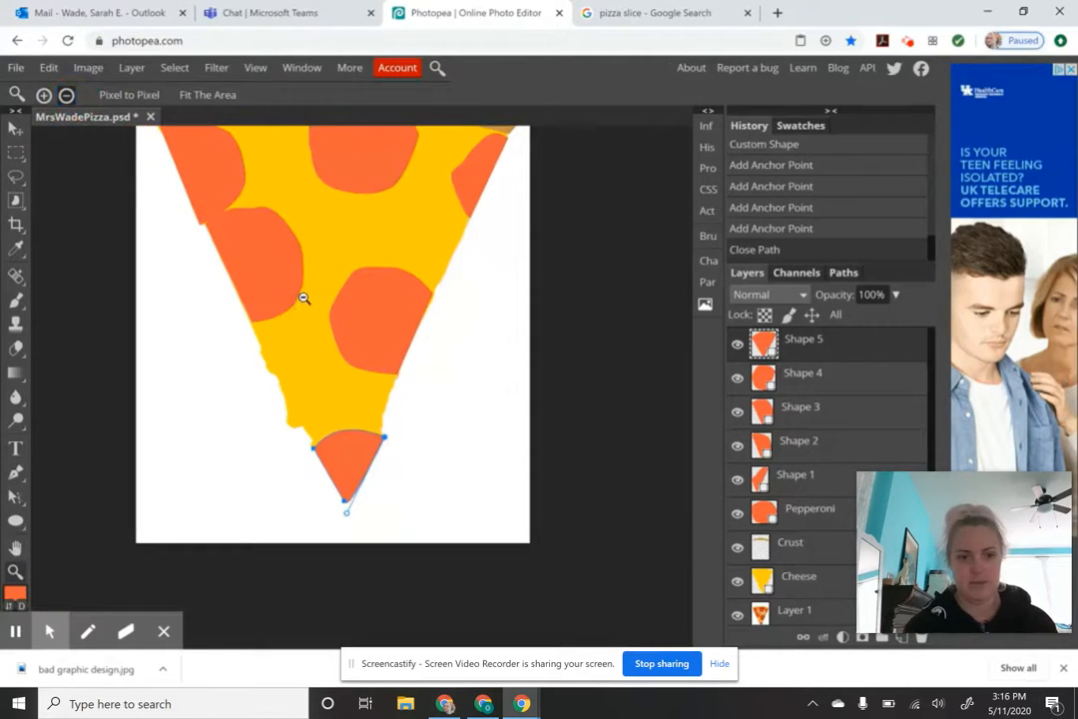
left_click(356, 275)
left_click(365, 322)
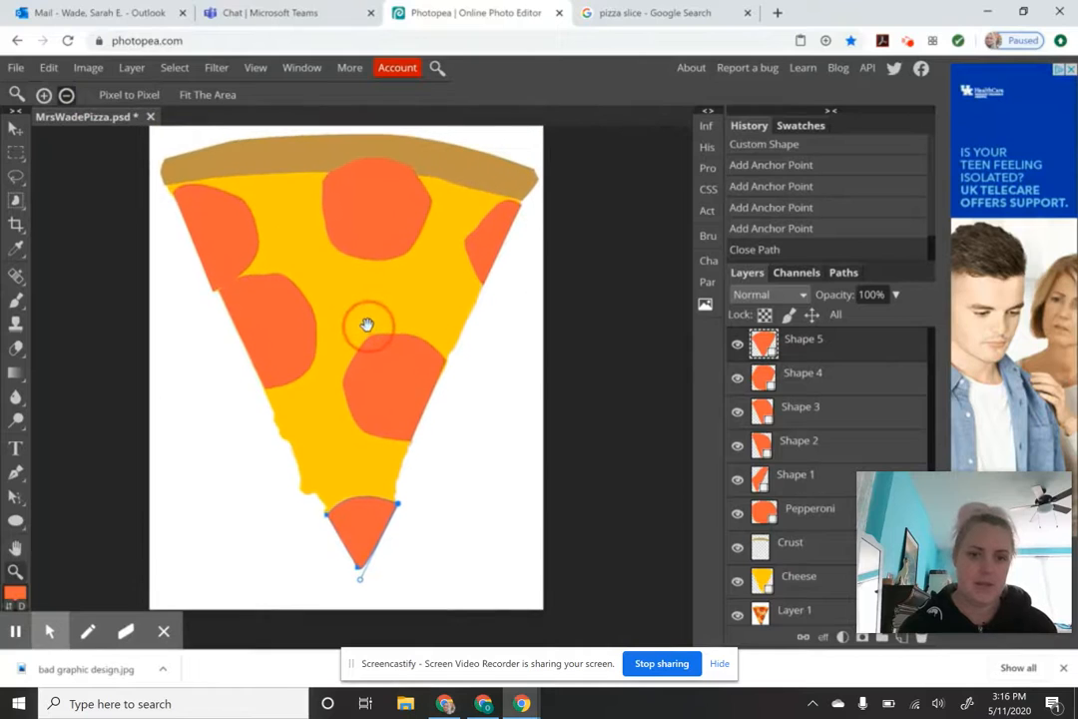
left_click(784, 611)
left_click(804, 613)
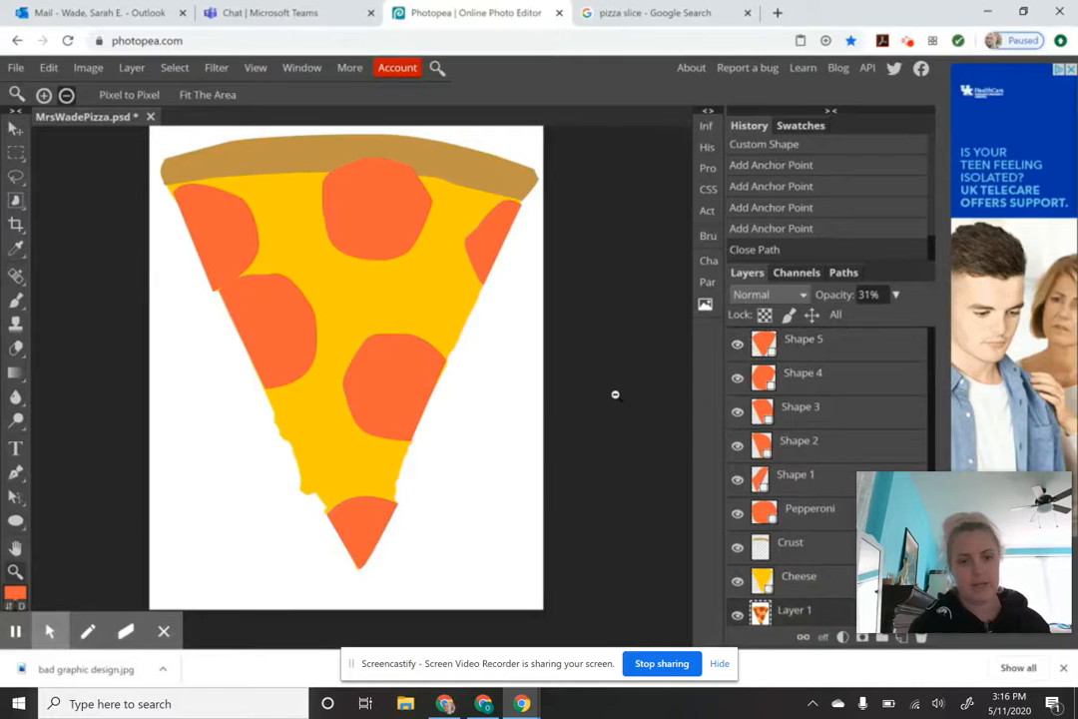
Step: Enlarge the tip pepperoni, Shape 5, to about 103.7% width and 103.5% height so it covers the cheese edge
left_click(370, 529)
left_click(370, 529)
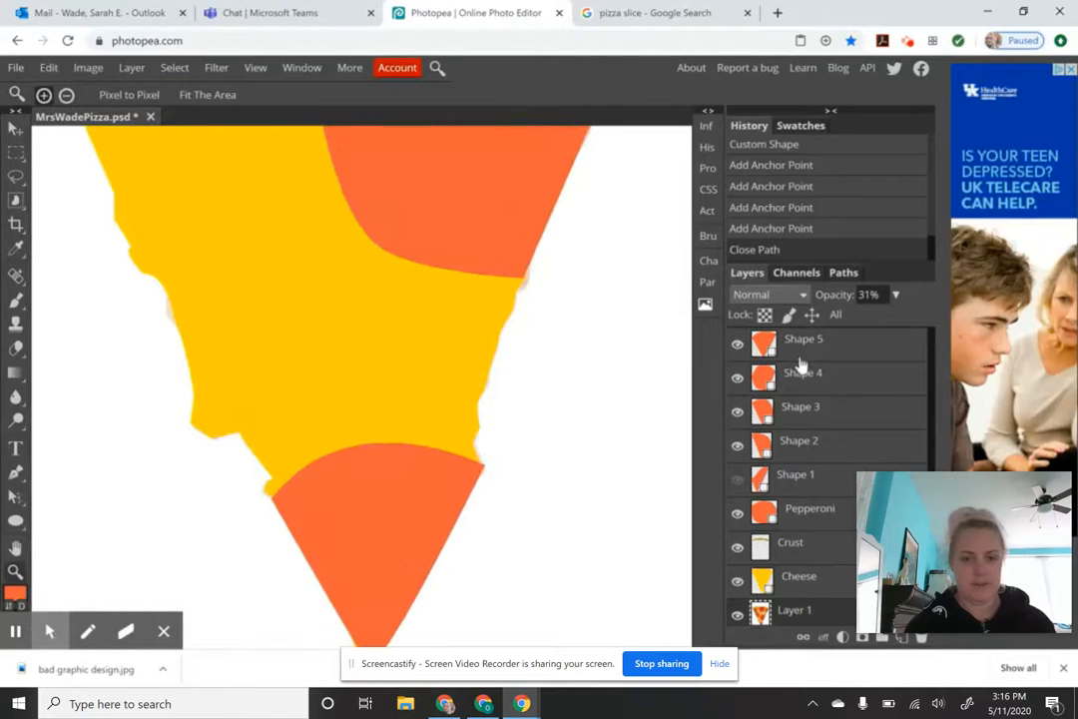
left_click(798, 344)
scroll(634, 419, "down", 2)
scroll(634, 419, "down", 2)
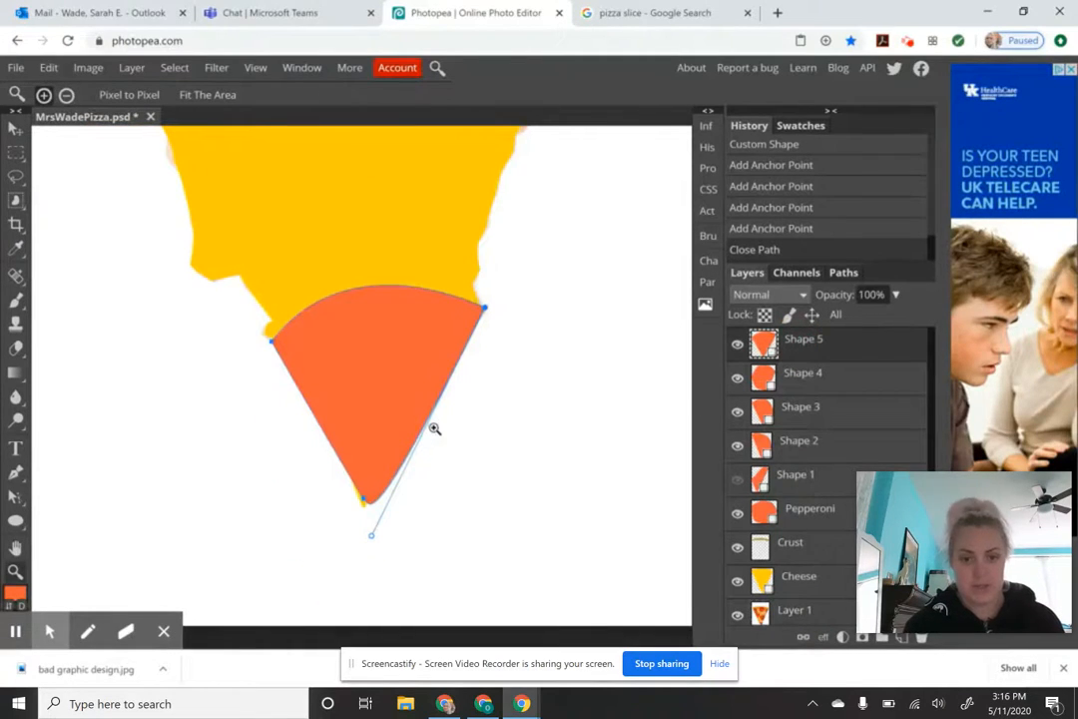
left_click(16, 128)
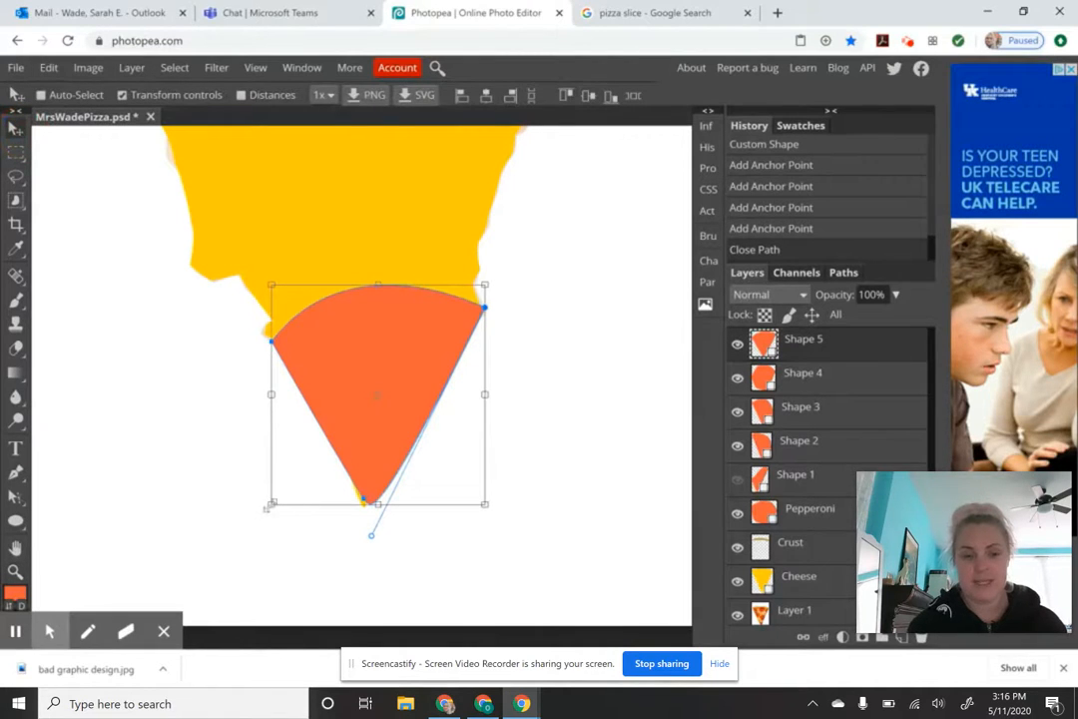
left_click_drag(270, 504, 263, 515)
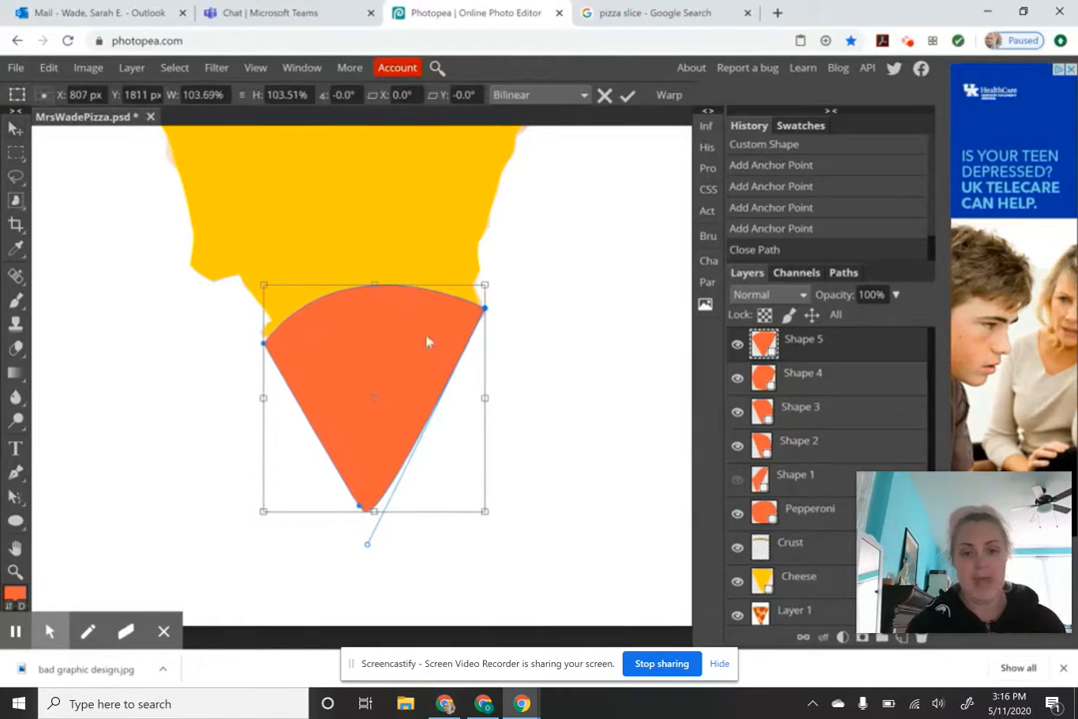
key("Return")
Step: Stretch the lower right pepperoni, Shape 4, to about 103.3% width and 99.7% height so it reaches the slice's edge
scroll(430, 387, "up", 3)
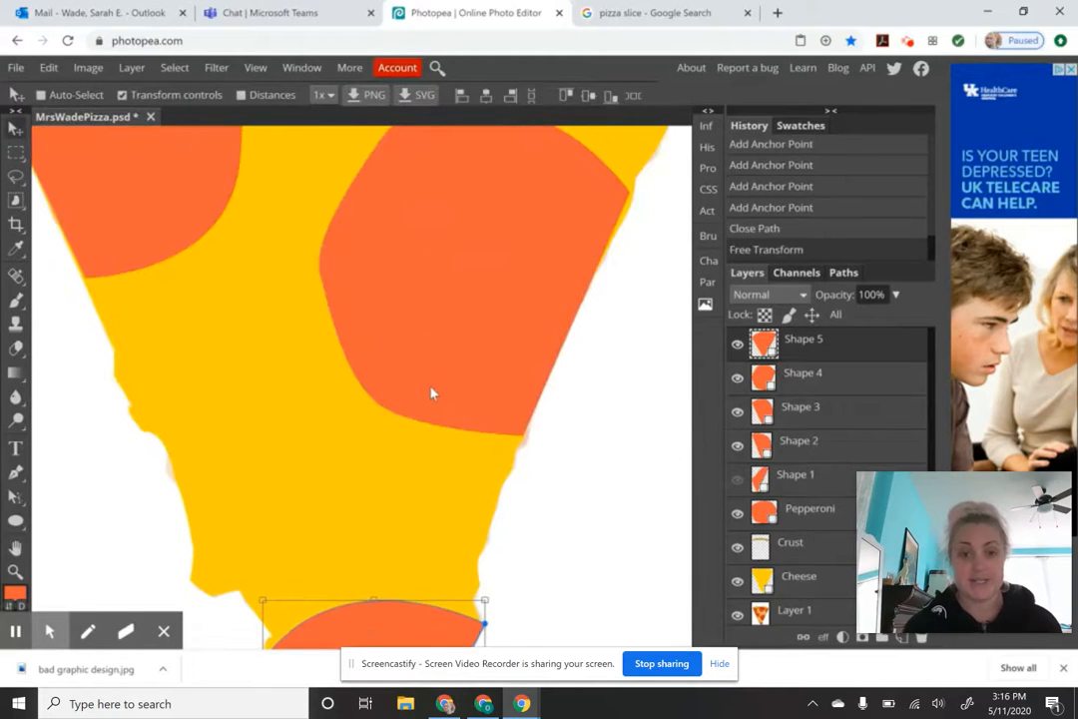
left_click(790, 368)
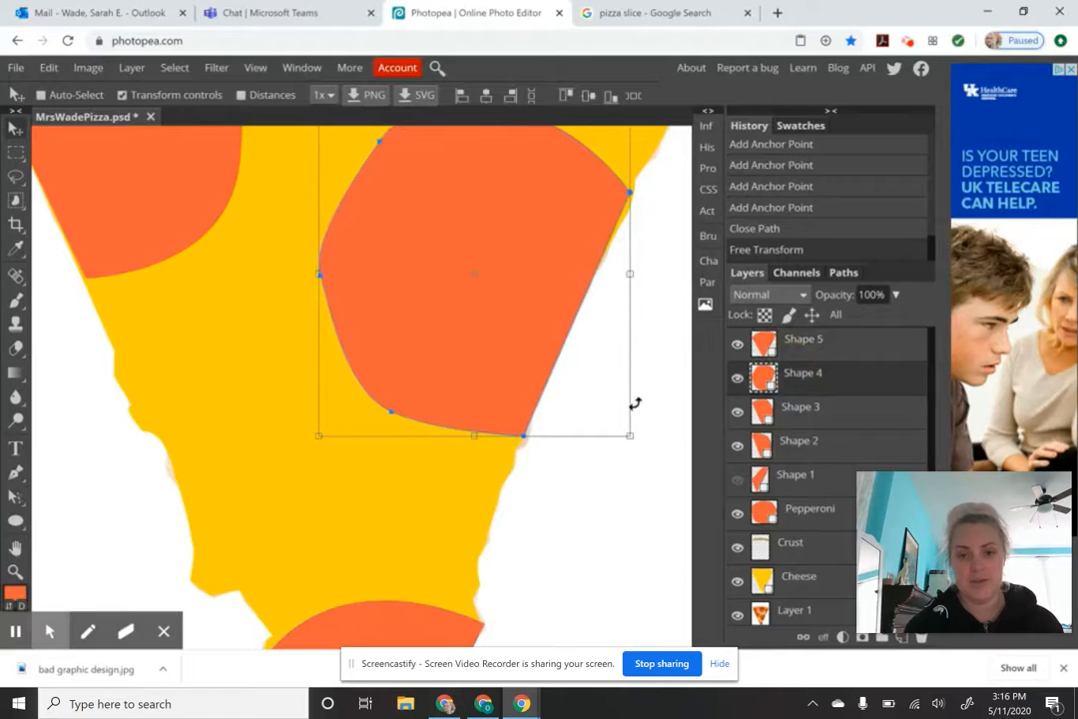
left_click_drag(573, 322, 565, 364)
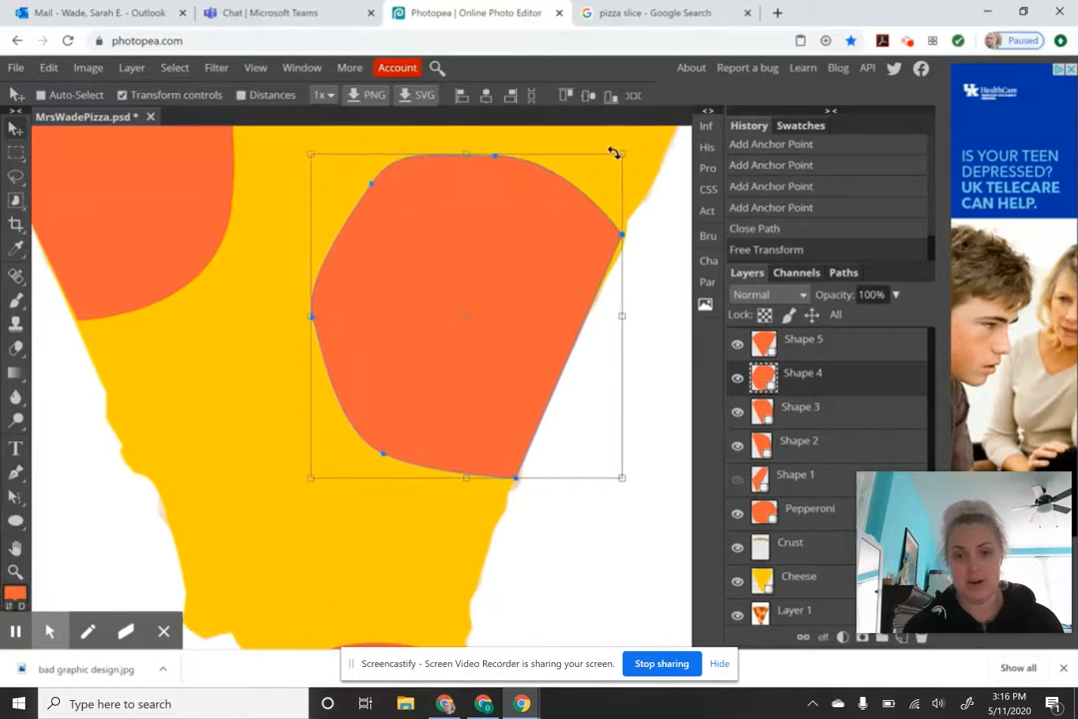
left_click_drag(623, 157, 633, 152)
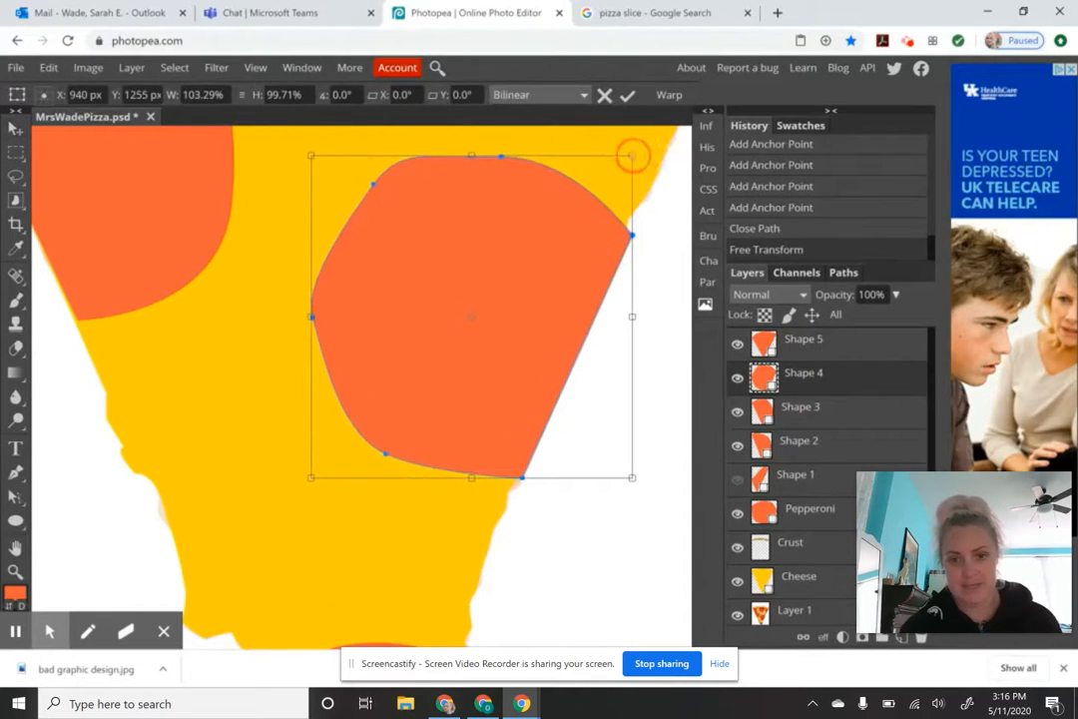
key("Return")
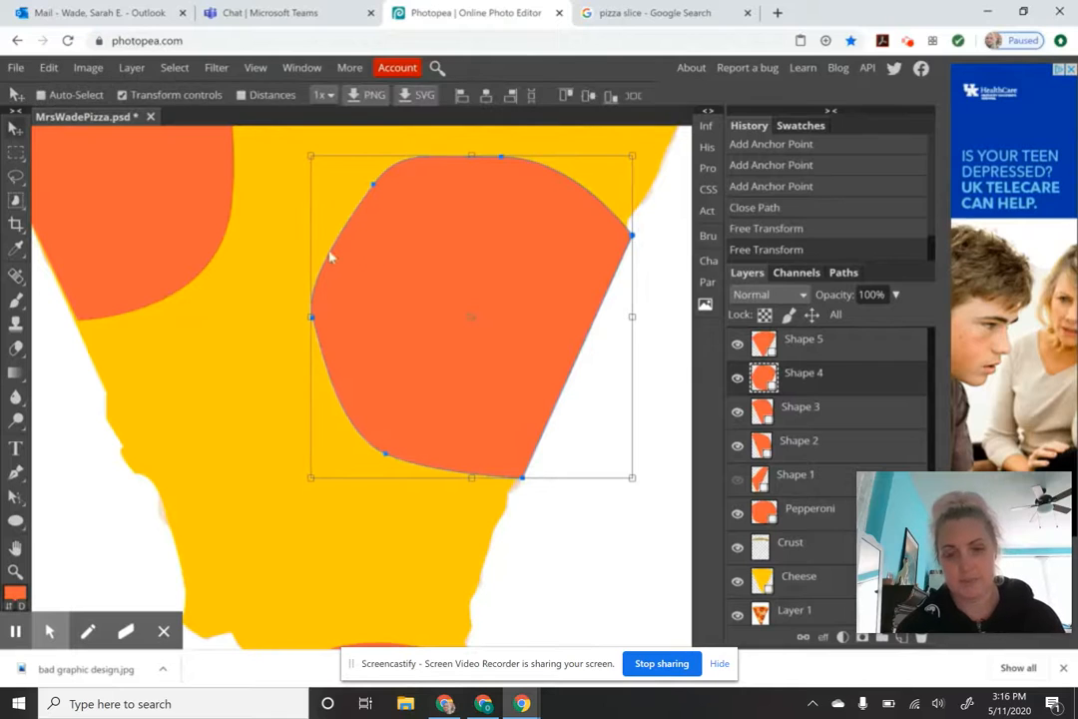
Step: Enlarge the lower left pepperoni, Shape 3, to about 102.7% width and 102% height to cover the cheese edge
left_click_drag(265, 292, 433, 401)
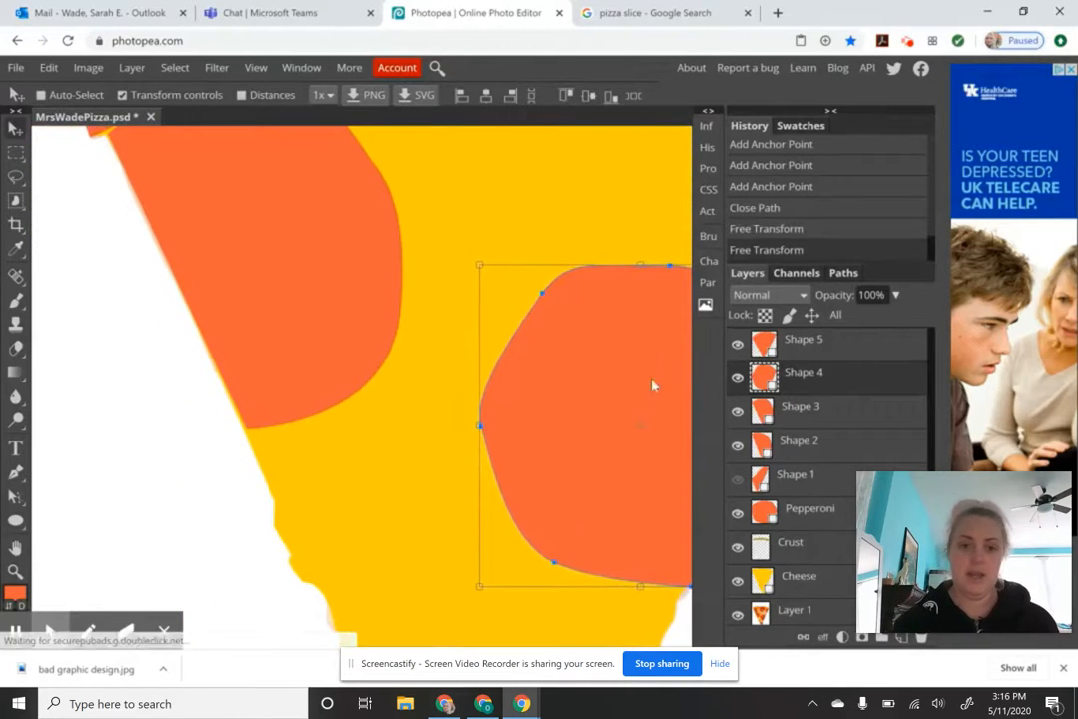
left_click(791, 406)
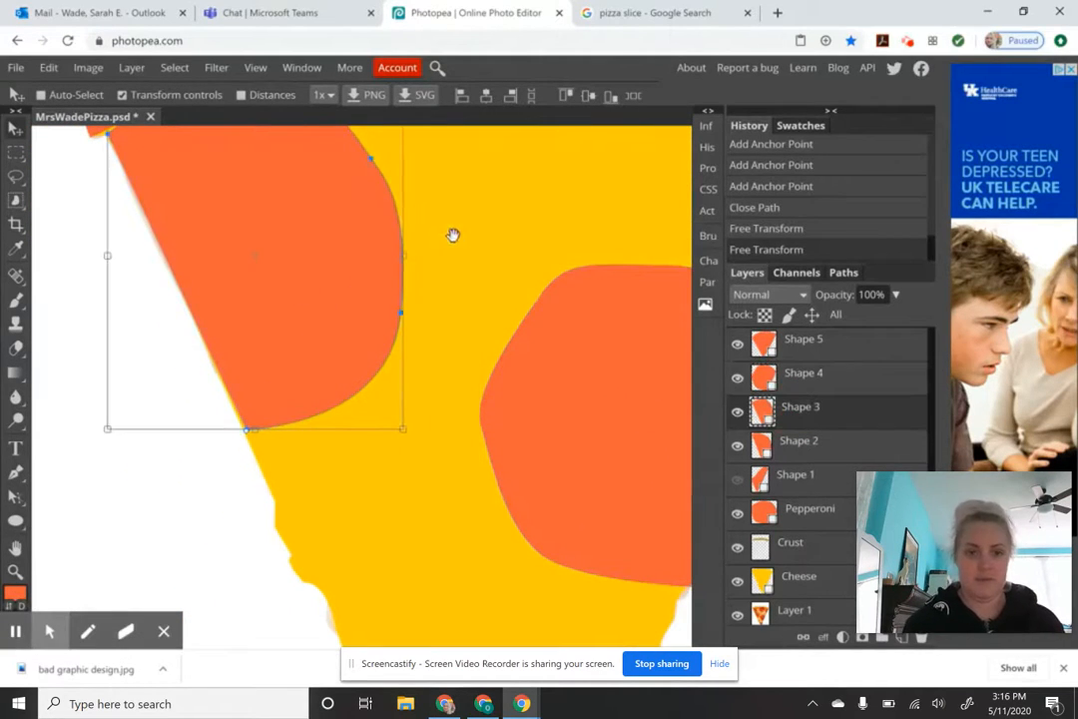
left_click_drag(452, 235, 479, 327)
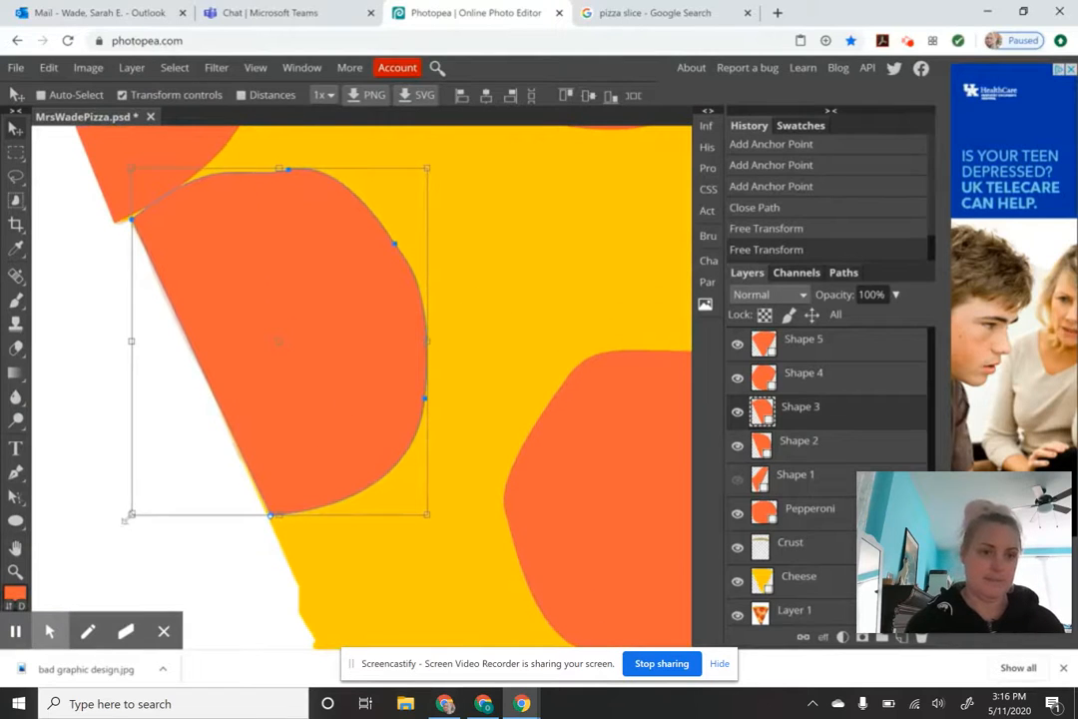
left_click_drag(131, 514, 123, 520)
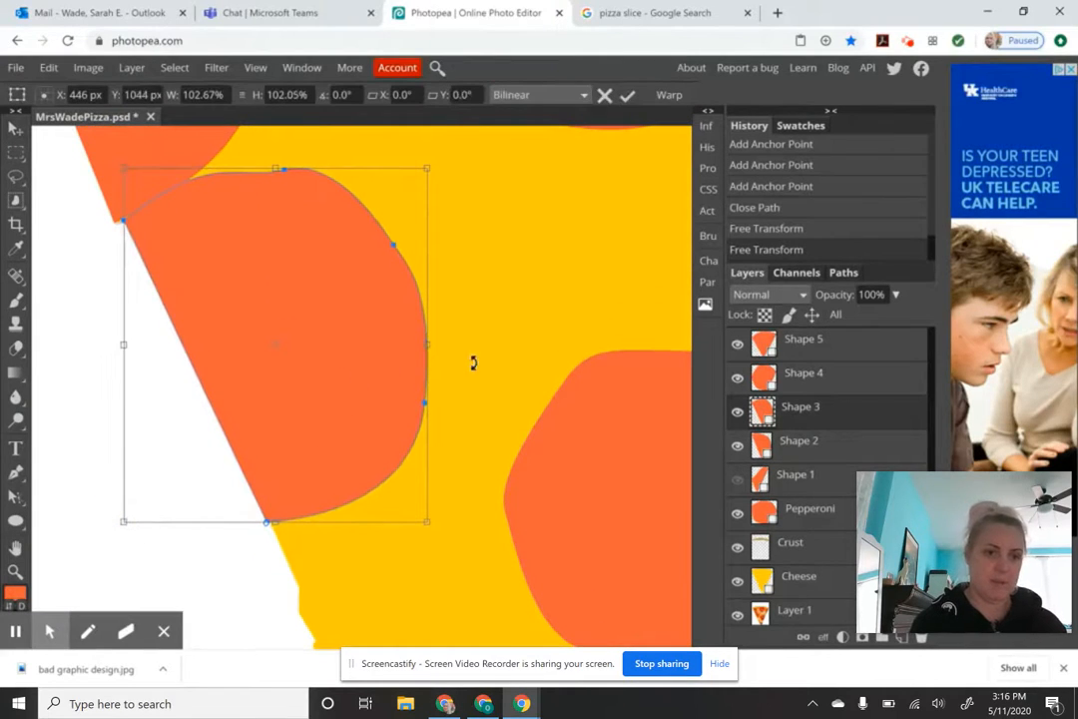
key("Return")
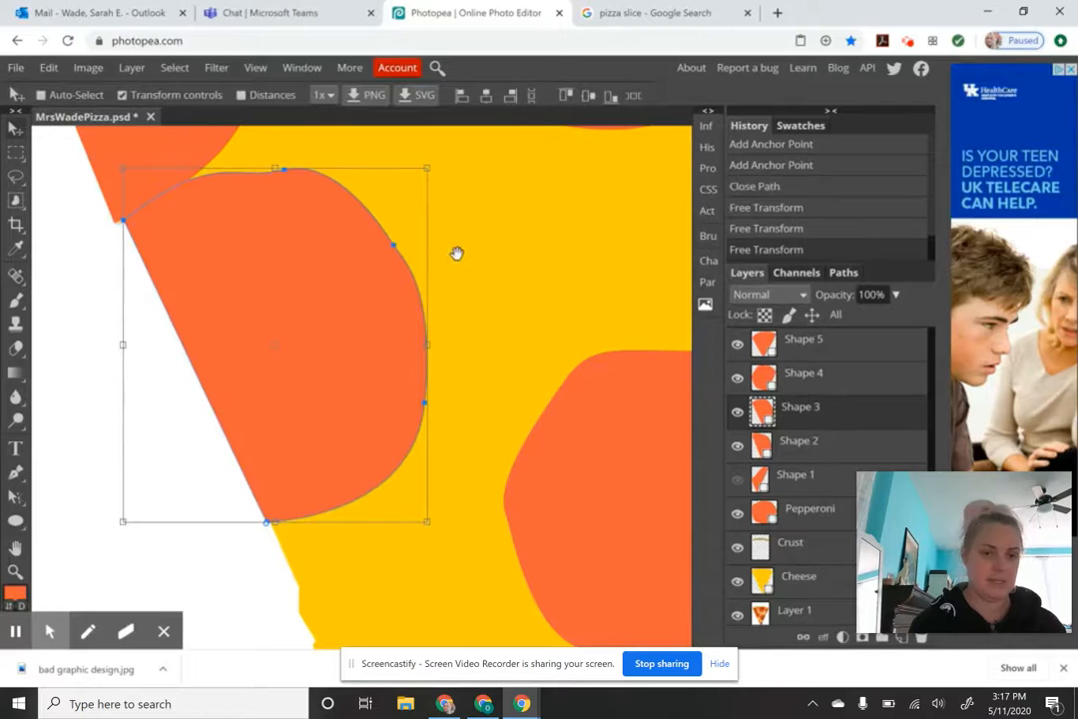
Step: Resize the upper left pepperoni, Shape 2, to about 101.8% width and 99.7% height to reach the slice's edge
left_click_drag(465, 284, 565, 504)
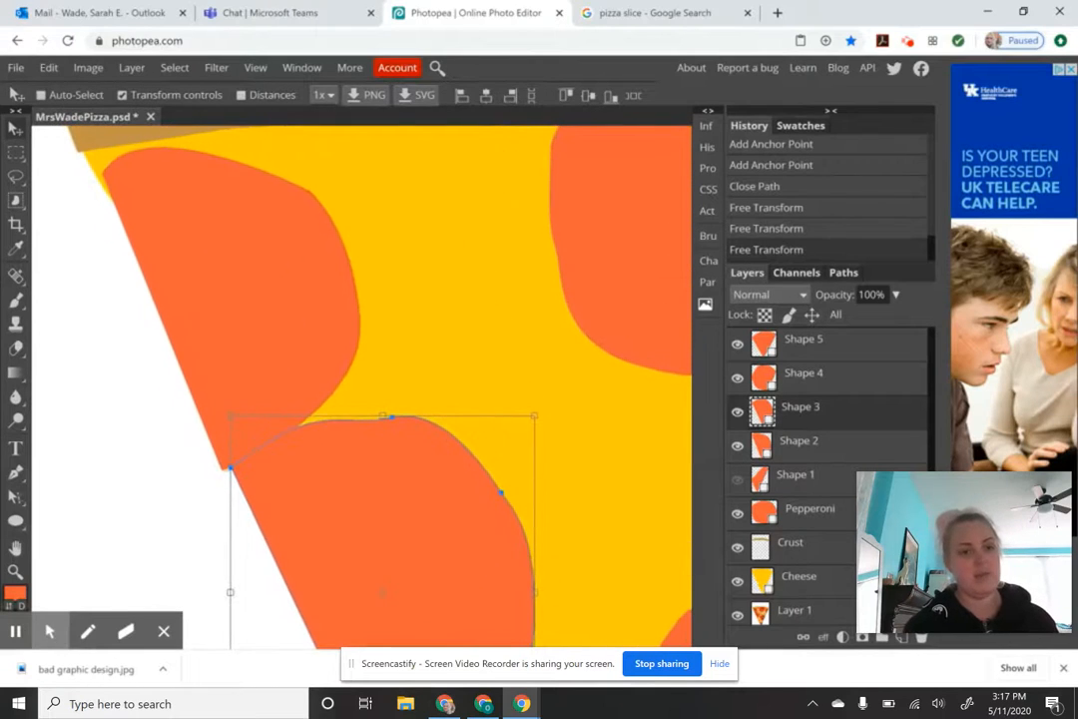
left_click(813, 378)
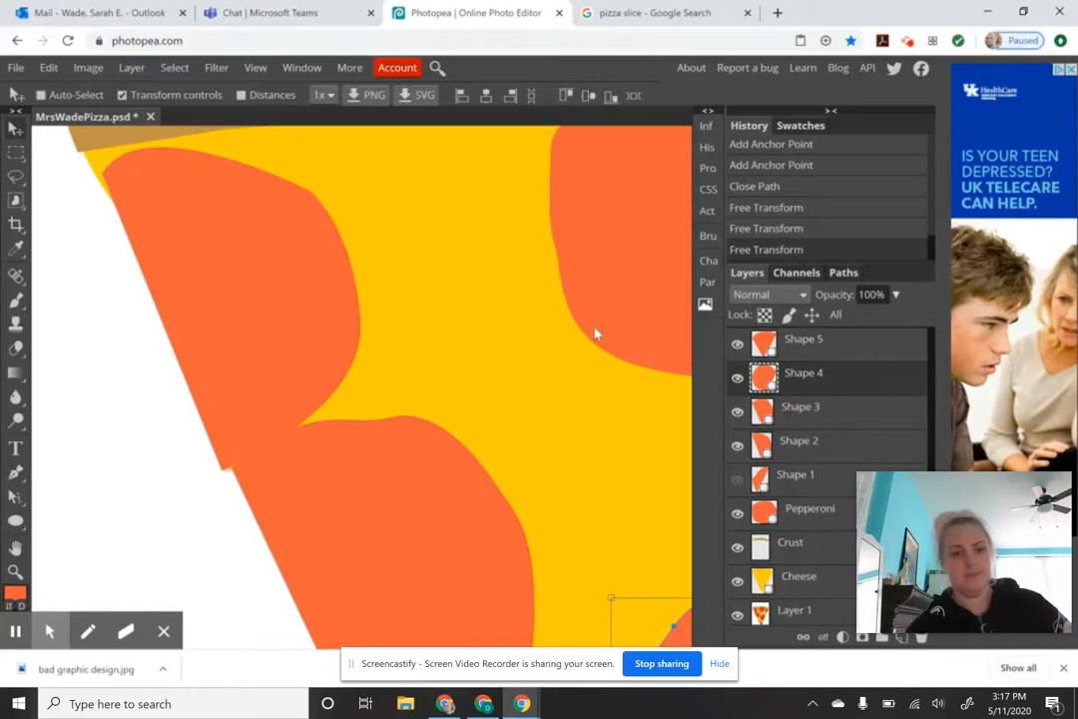
left_click(801, 417)
left_click(798, 442)
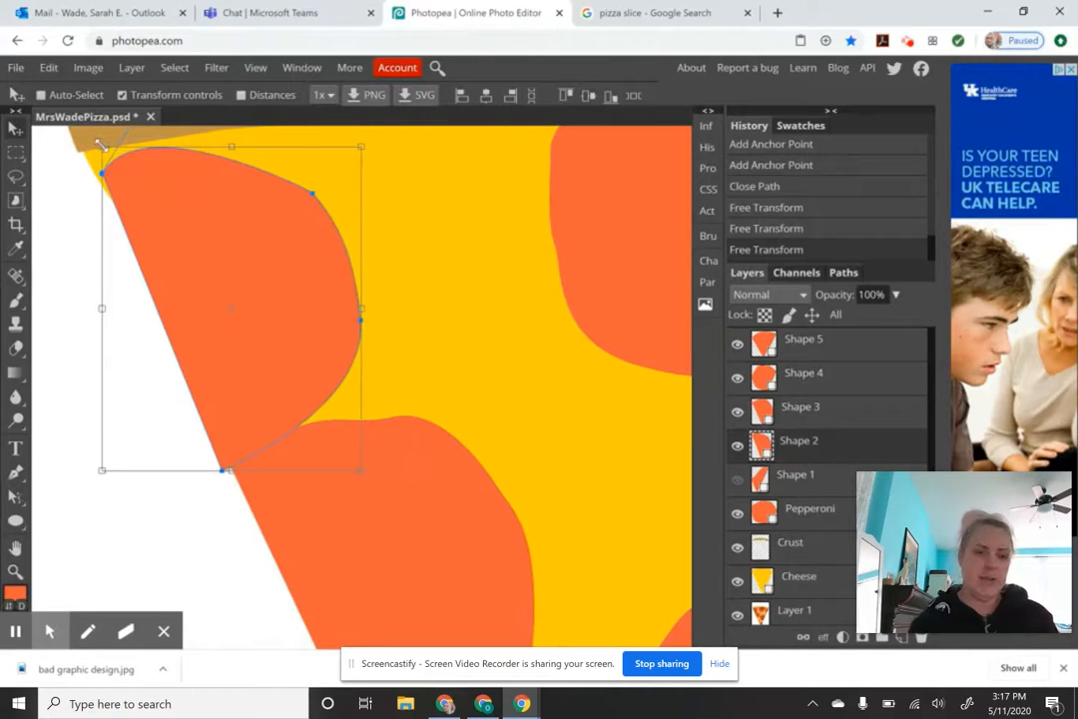
left_click_drag(101, 309, 93, 308)
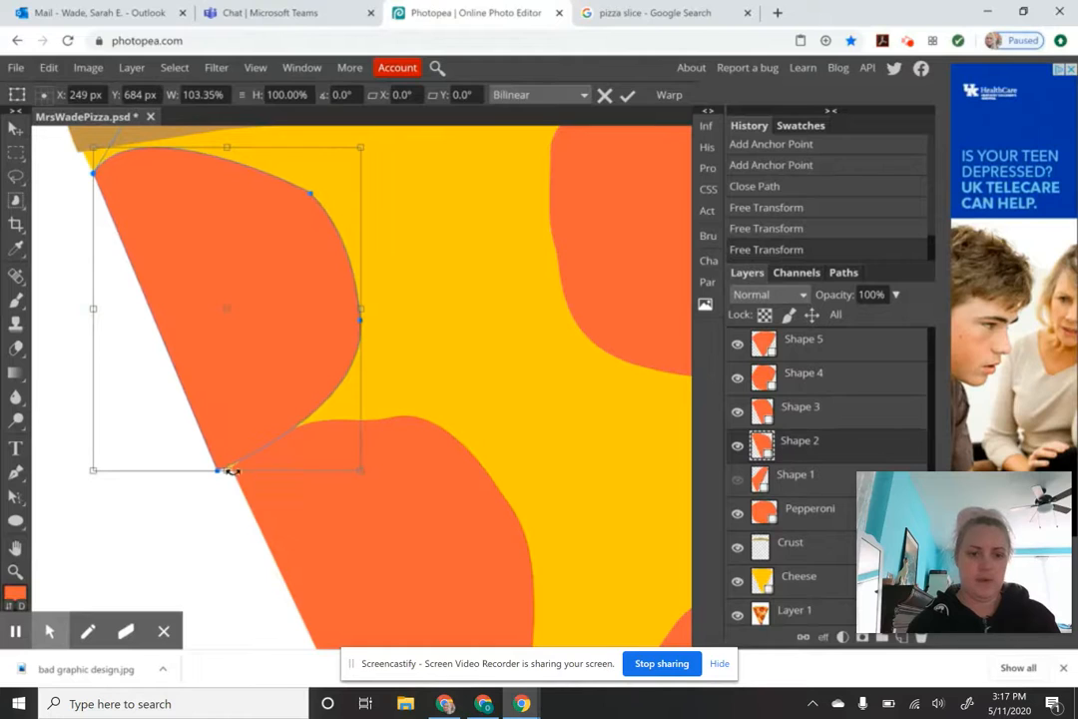
left_click_drag(226, 473, 232, 476)
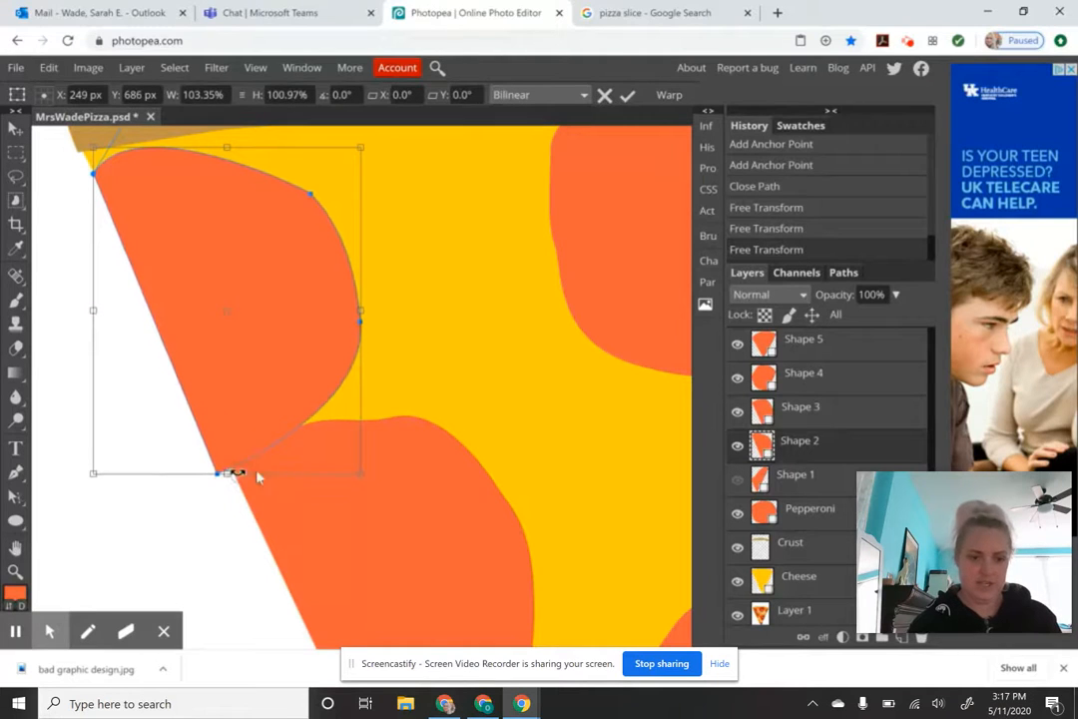
left_click_drag(92, 474, 108, 465)
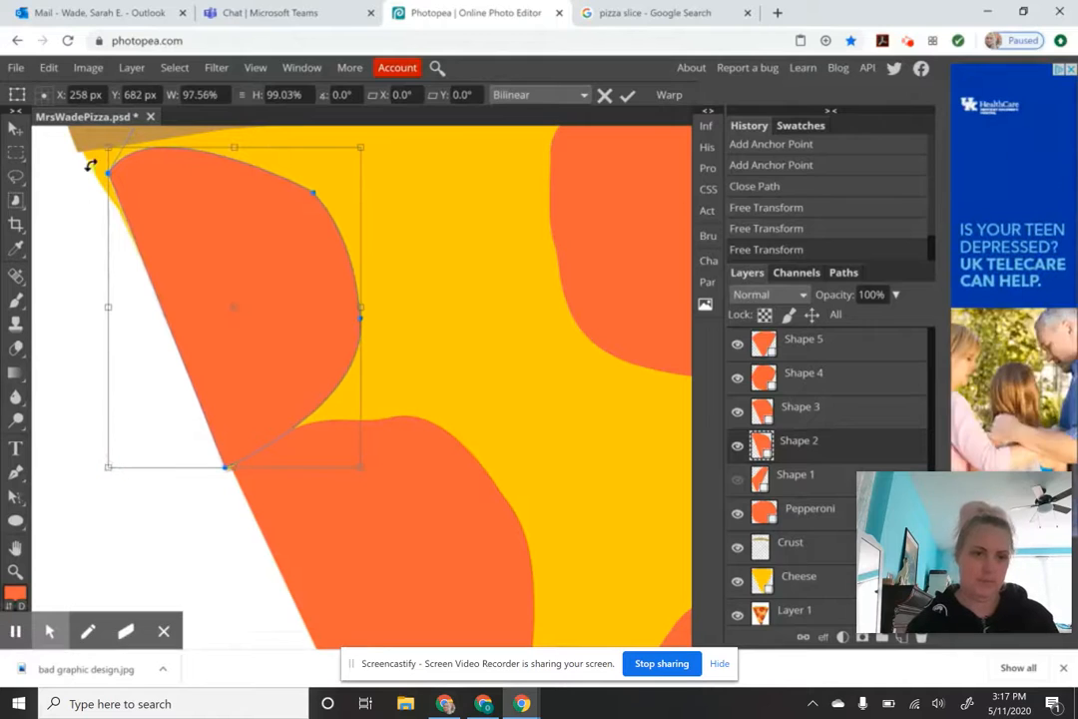
left_click_drag(105, 146, 97, 144)
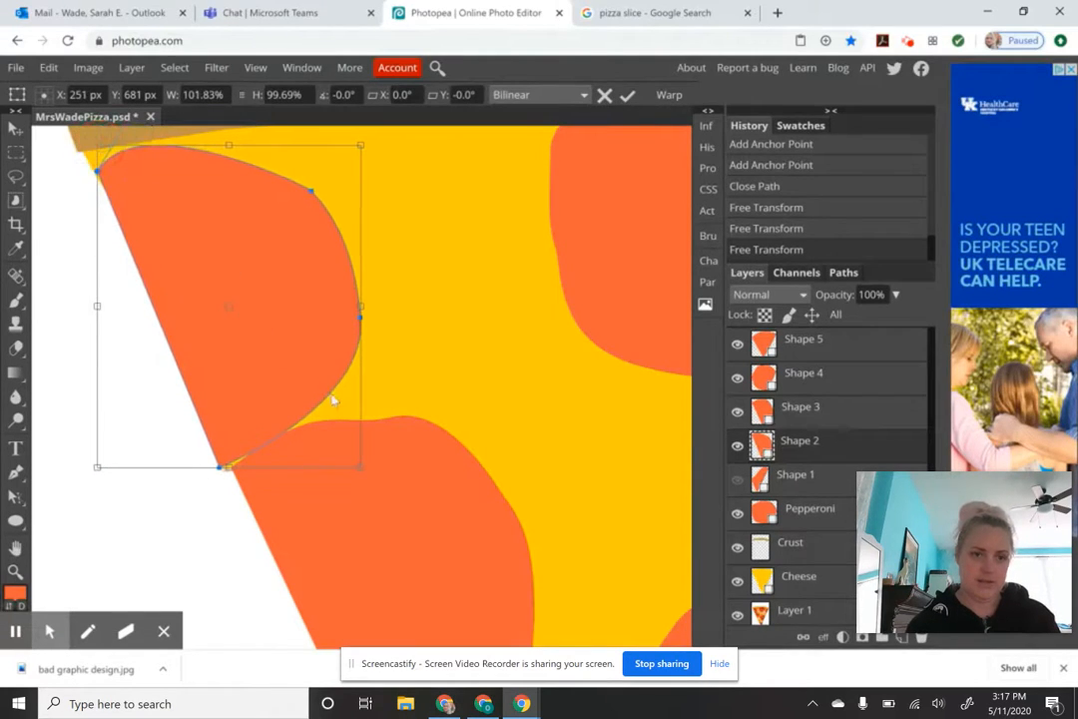
Step: Shift Shape 2 slightly down and inward, rotate it about -1.9° to follow the slice's edge, and apply the transform
left_click_drag(294, 349, 304, 361)
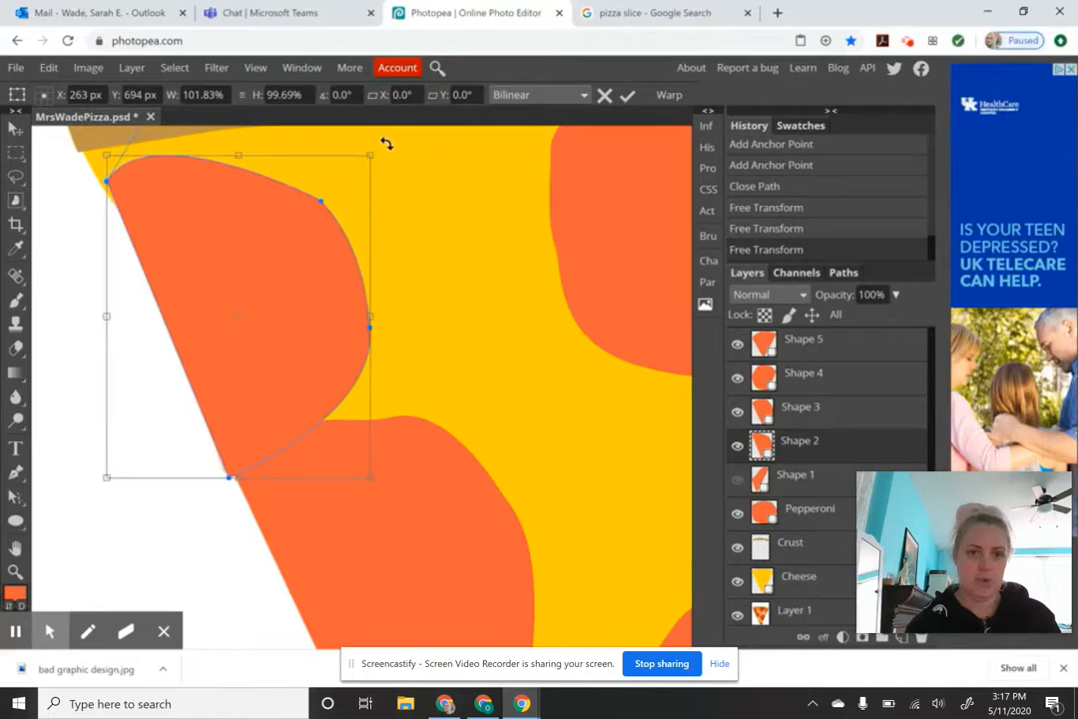
left_click_drag(386, 144, 381, 138)
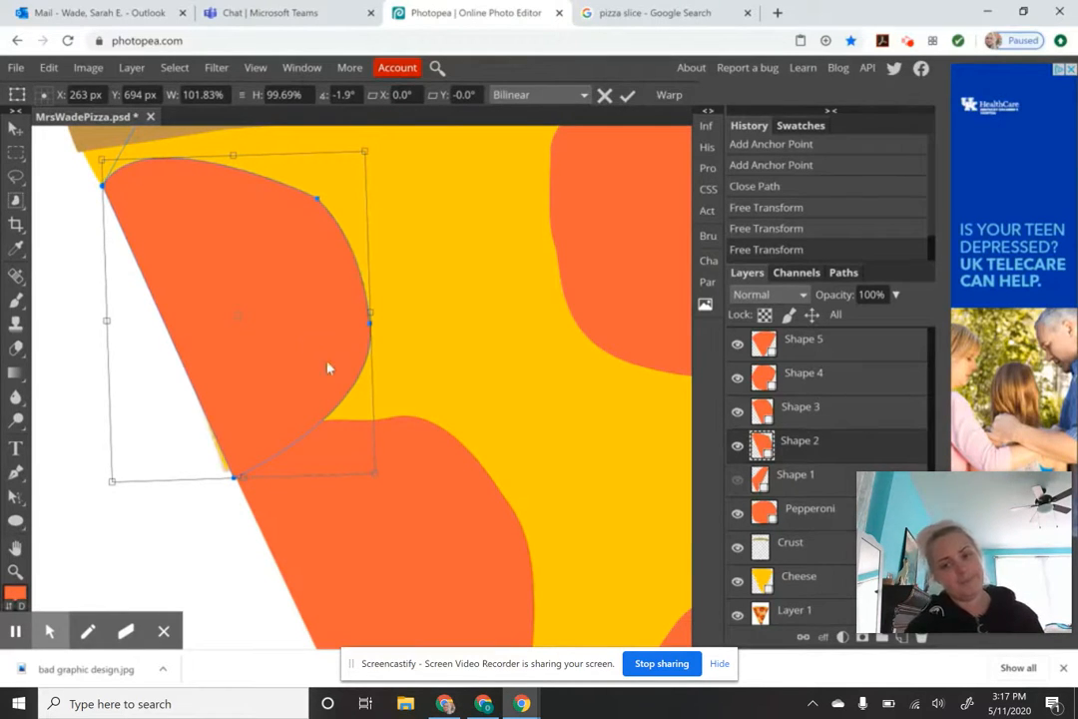
key("Return")
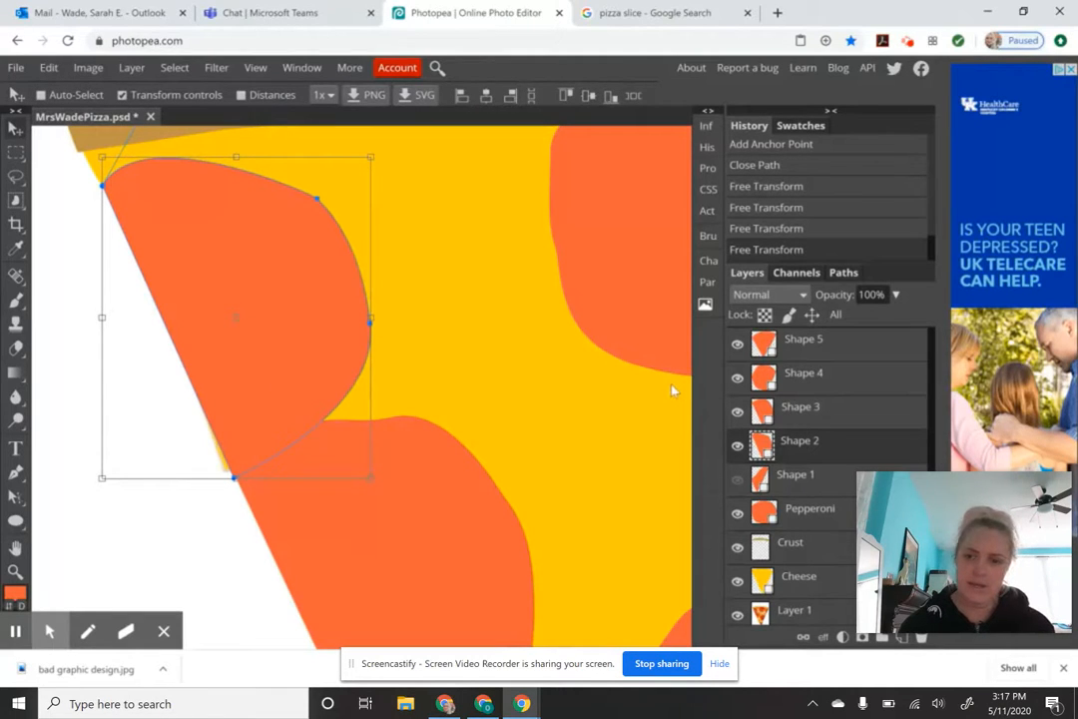
Step: Select the Crust layer and load its pixels as a selection
key("z")
left_click(605, 359, "alt")
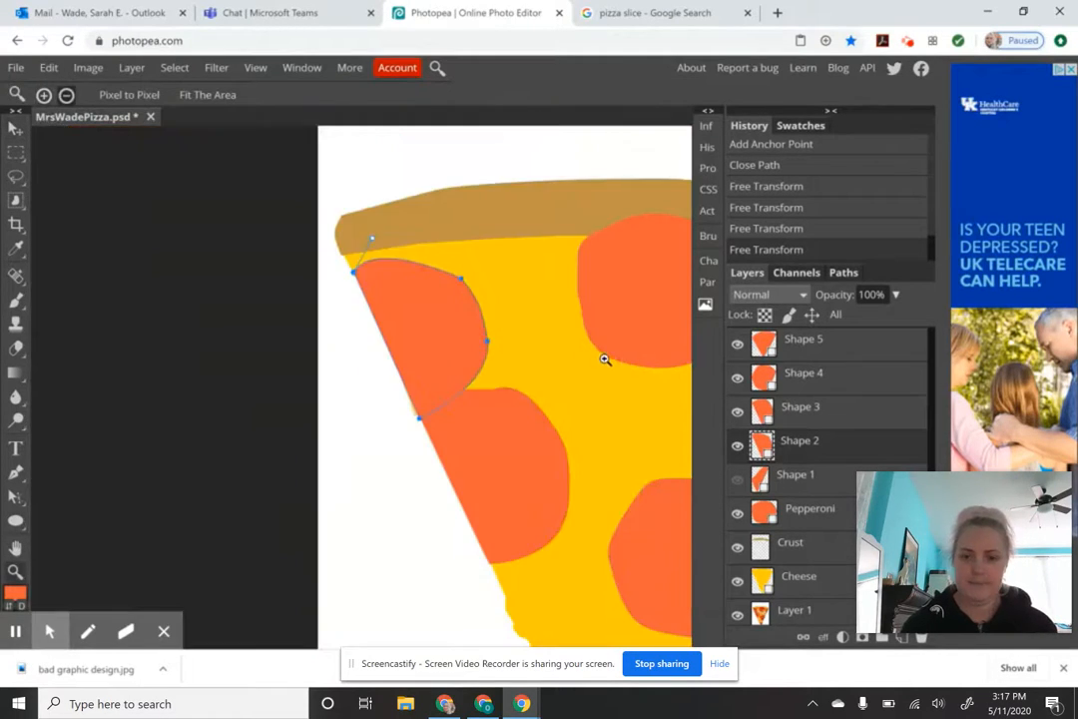
left_click_drag(621, 344, 370, 325)
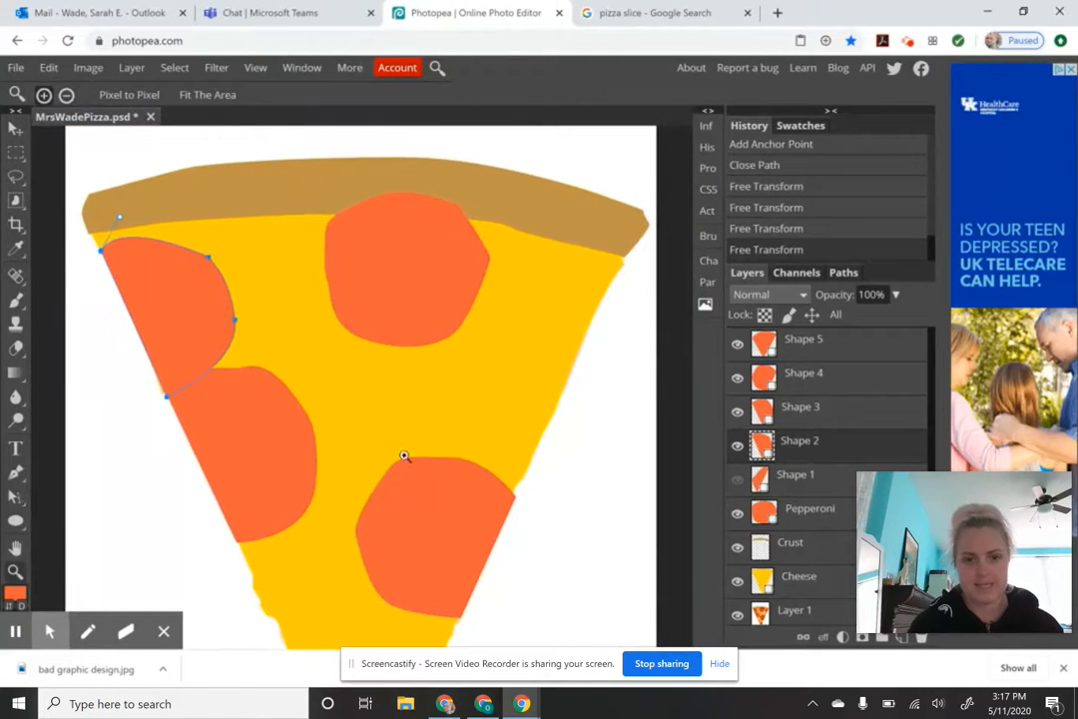
left_click_drag(411, 521, 436, 417)
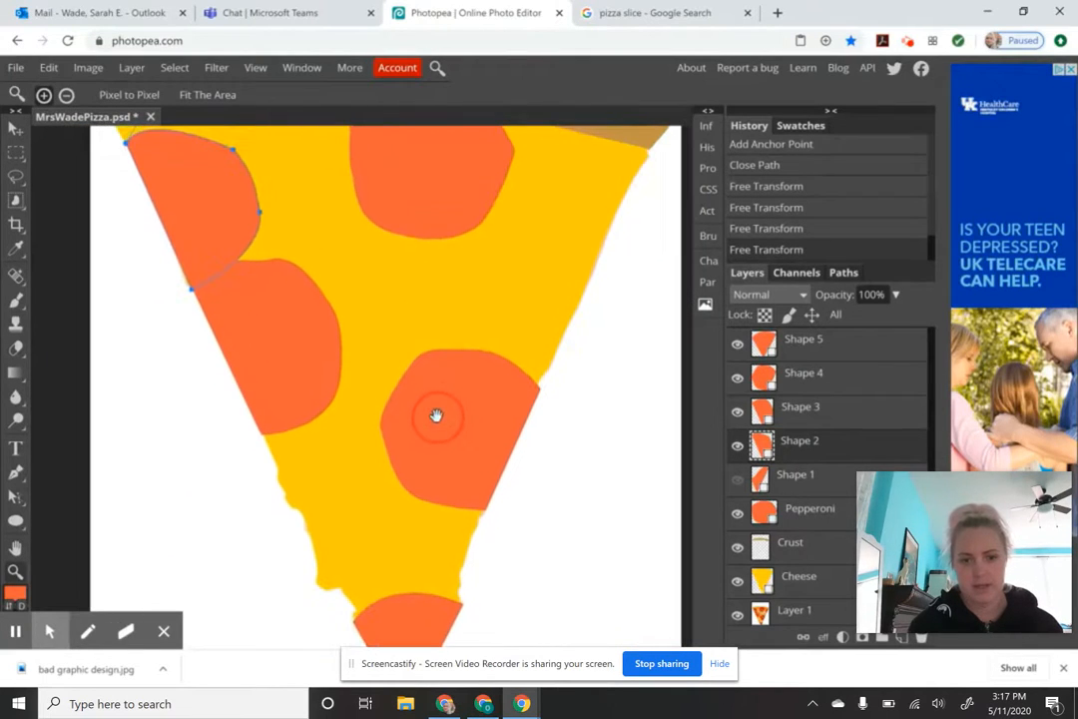
left_click(472, 362, "alt")
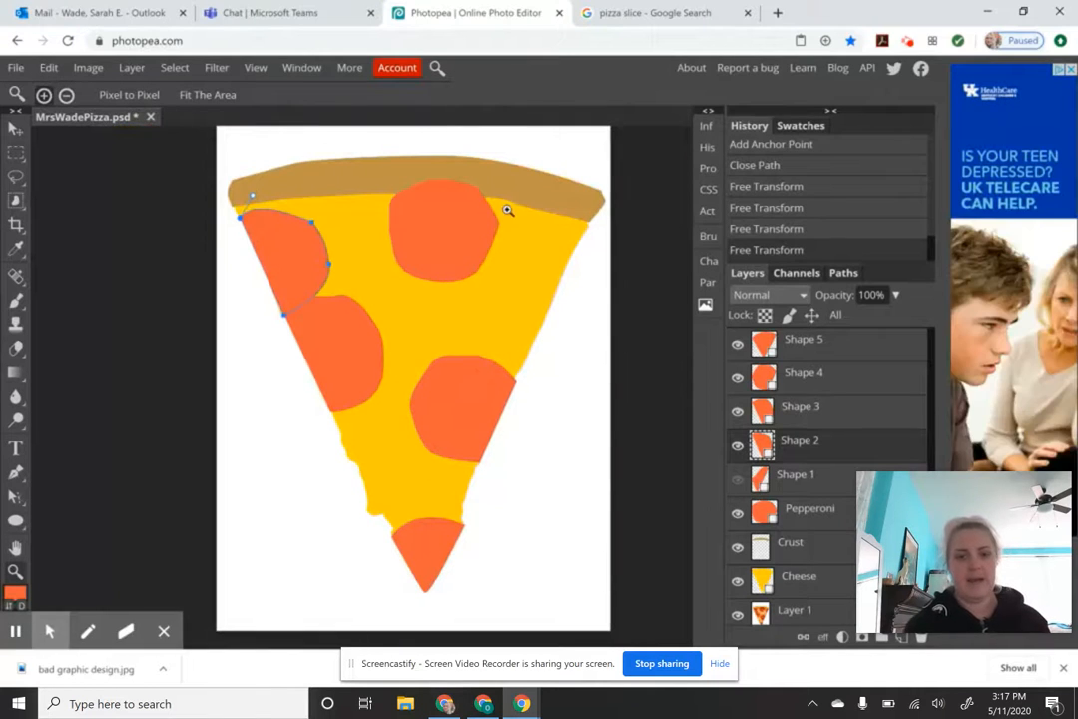
left_click(13, 128)
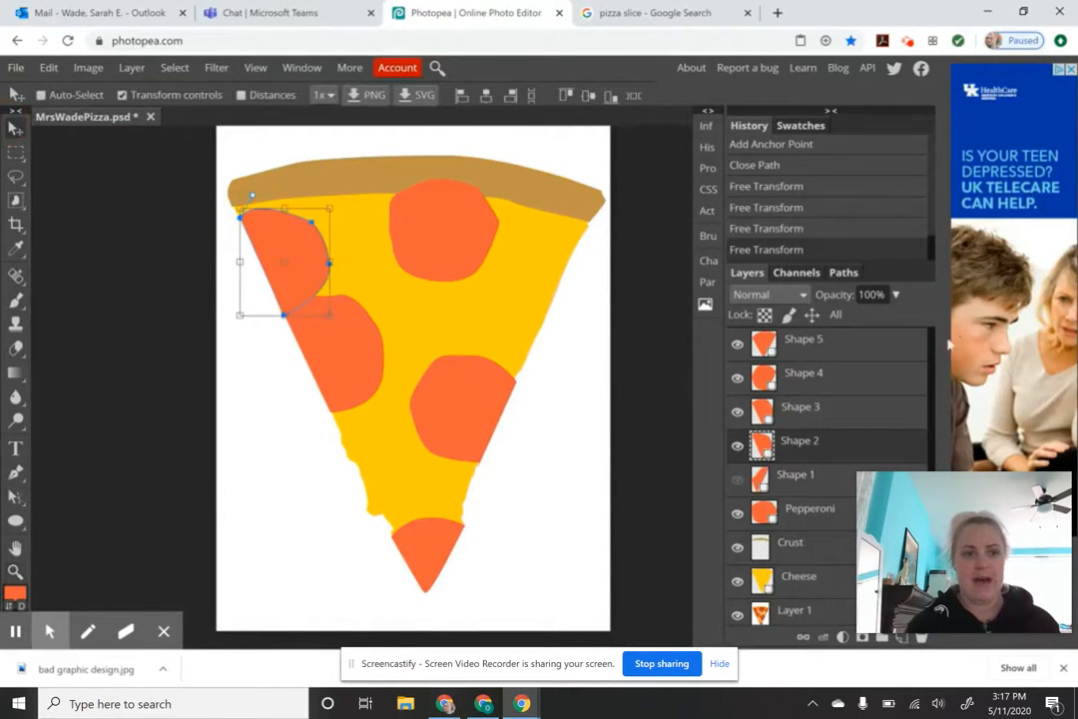
left_click(818, 544)
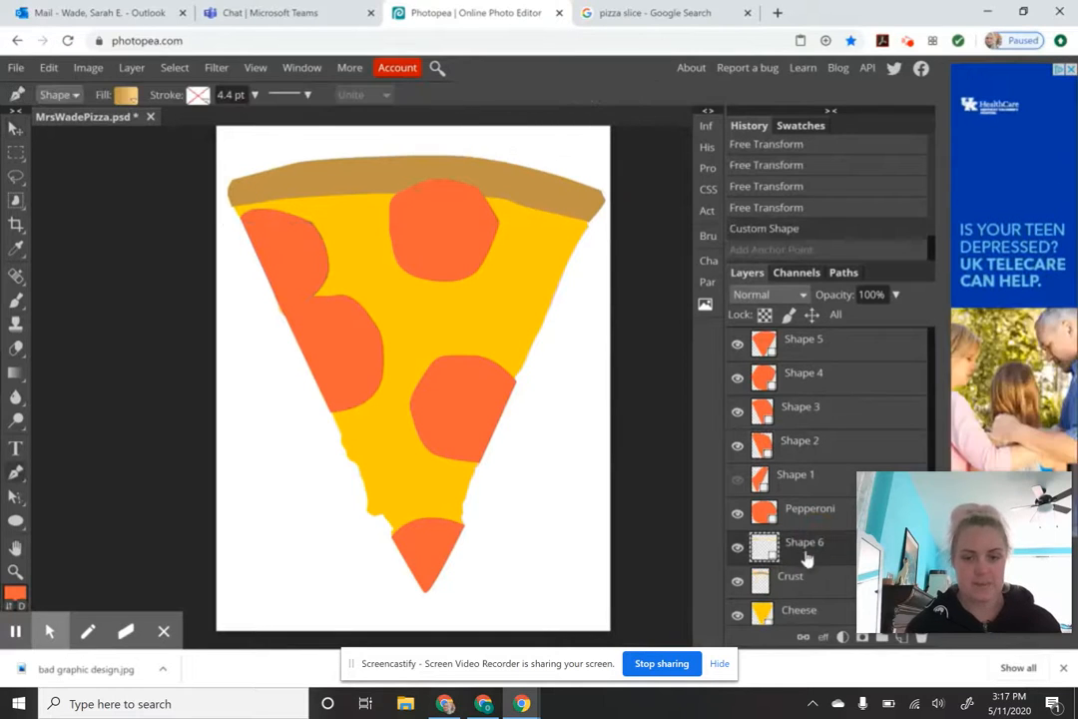
left_click(801, 573)
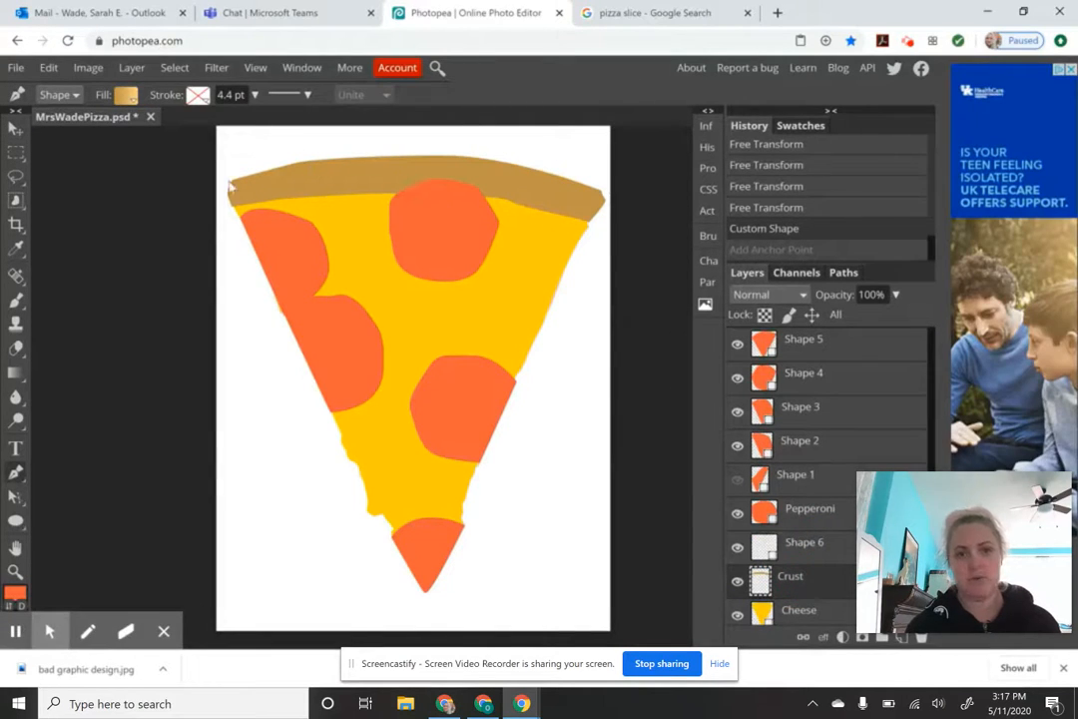
left_click(50, 631)
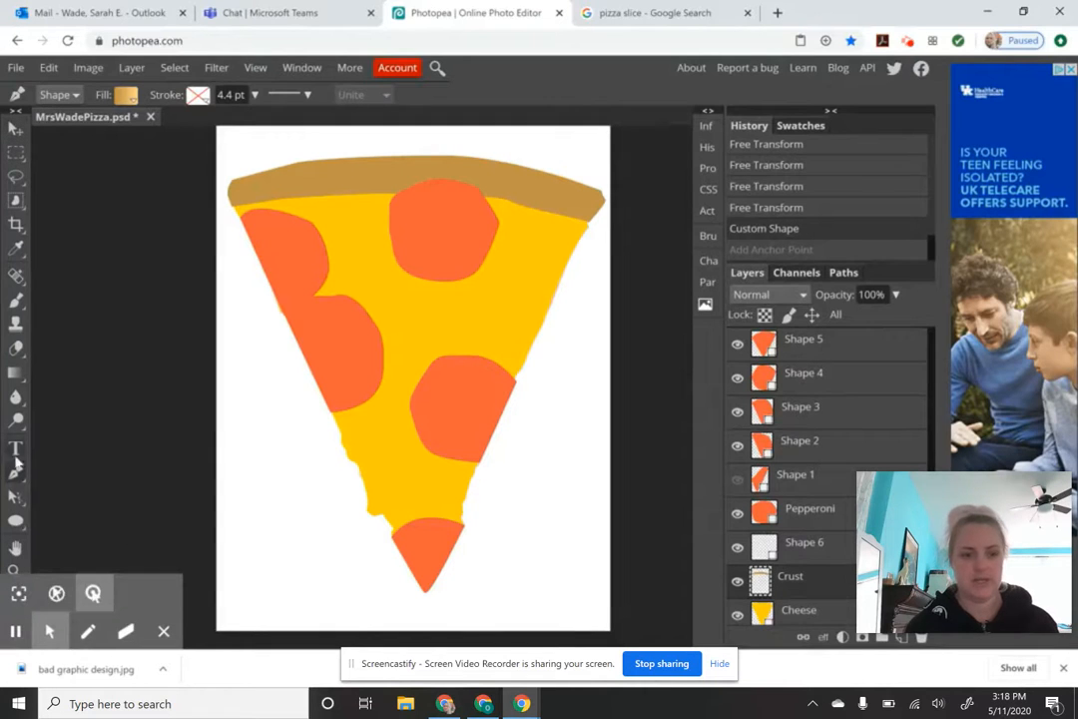
left_click(799, 588)
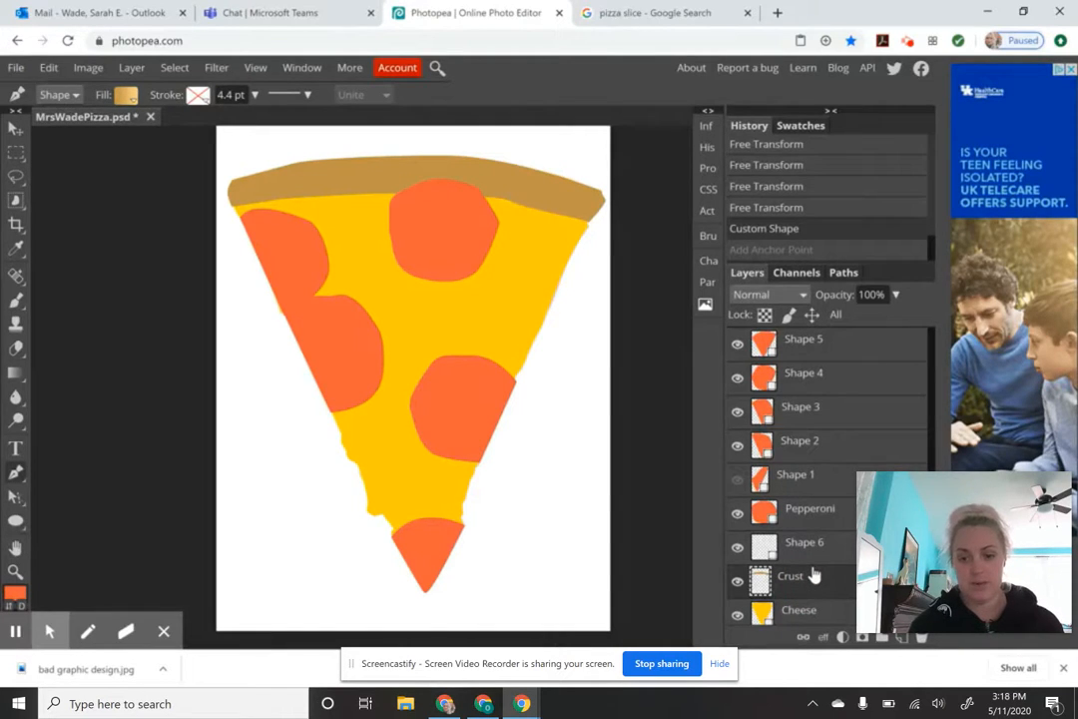
left_click(761, 585, "ctrl")
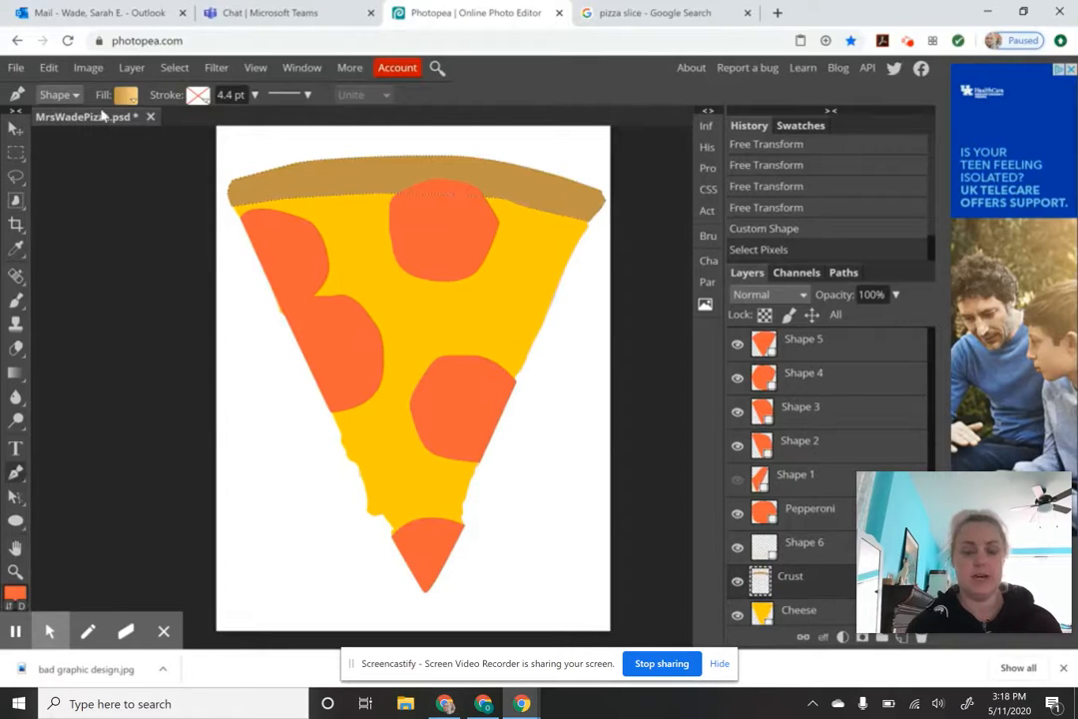
Step: Edit the Gradient tool's linear gradient so its starting color is the crust's brown, bc924b
left_click(14, 373)
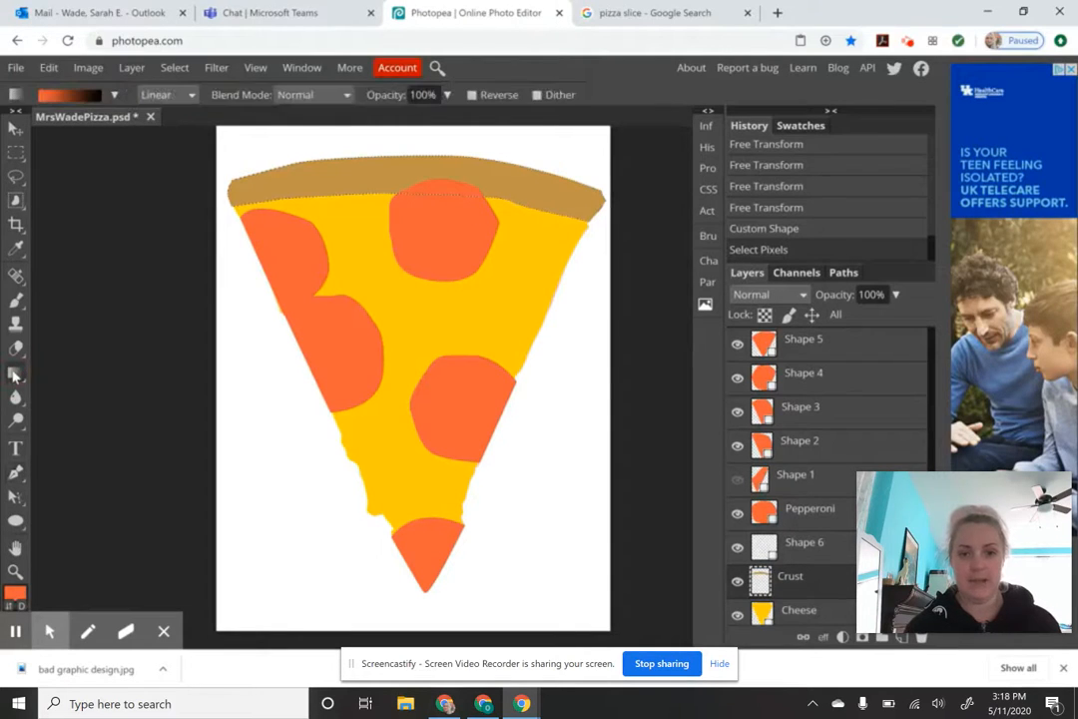
left_click(113, 95)
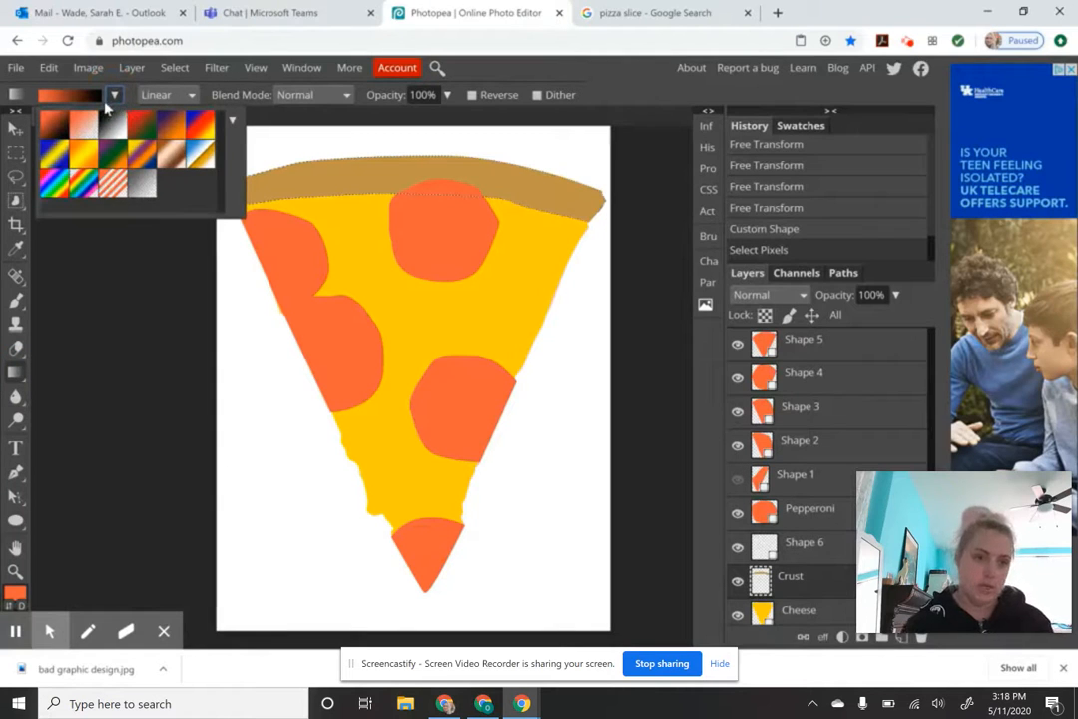
left_click(84, 97)
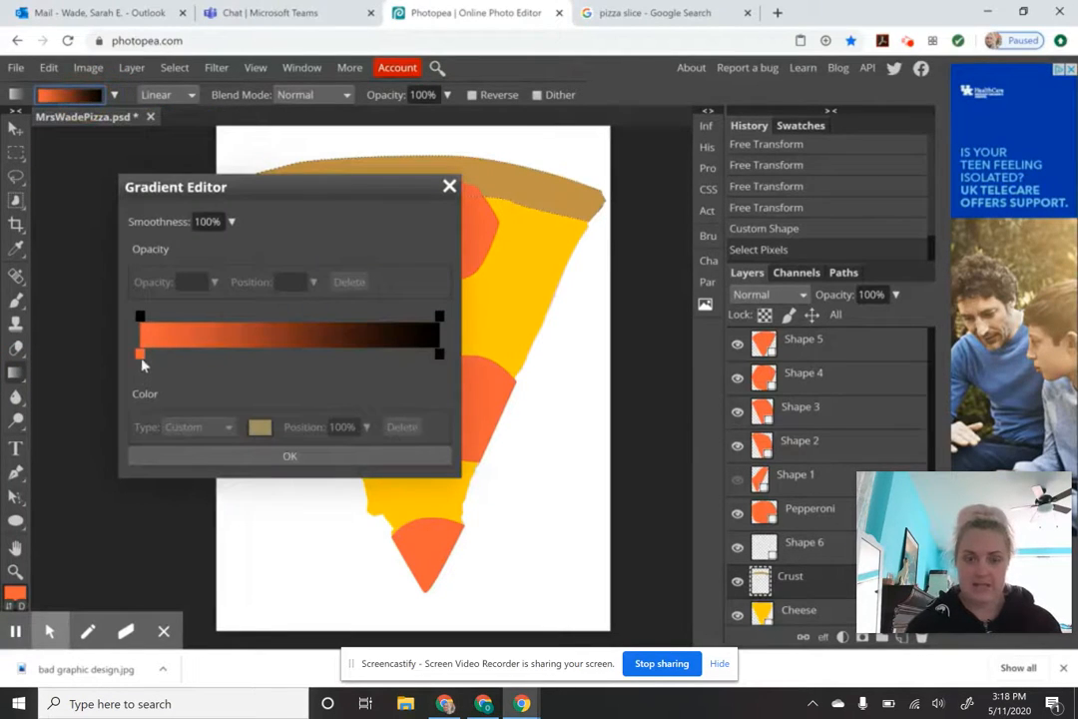
left_click(139, 355)
left_click(260, 426)
left_click(567, 192)
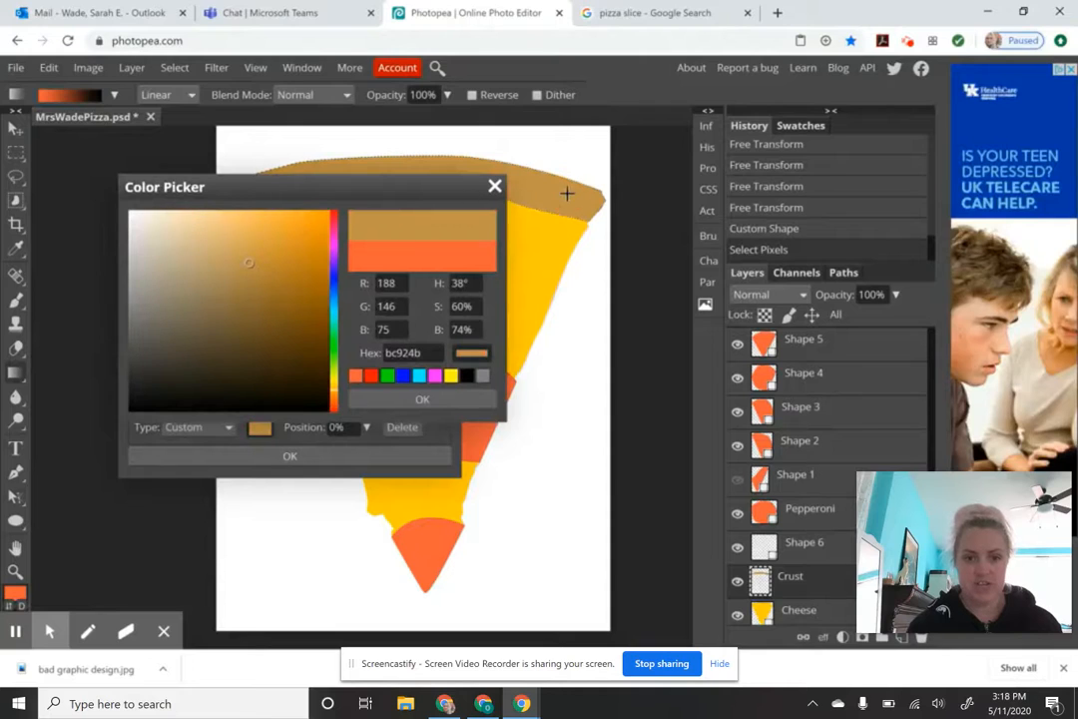
left_click(289, 455)
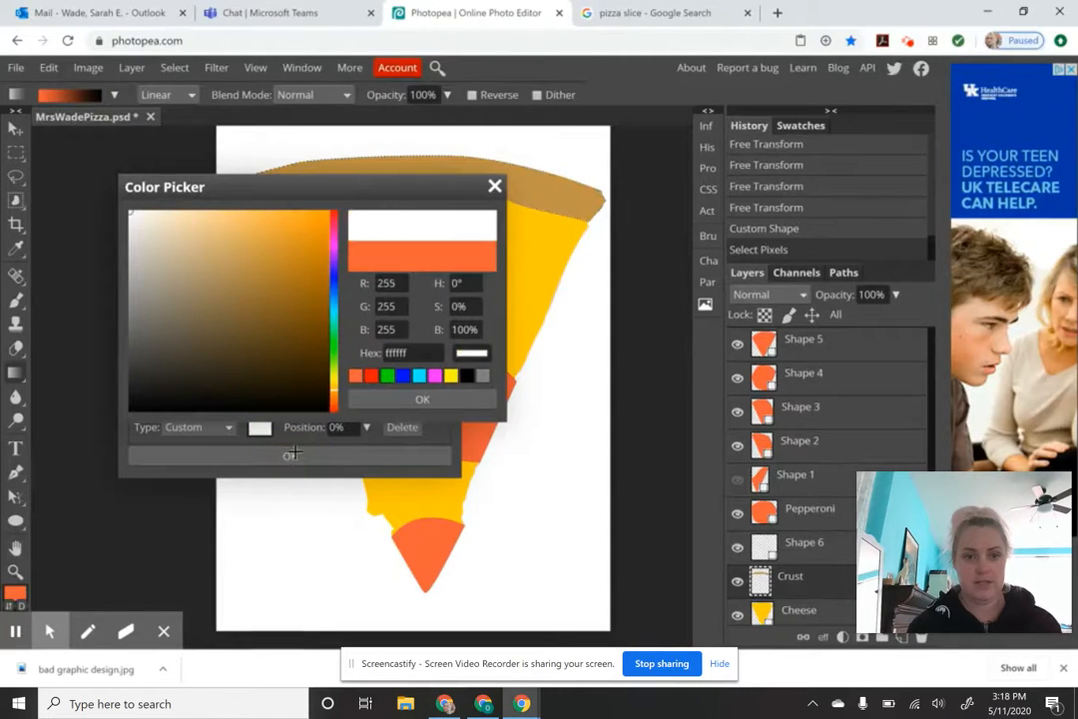
left_click(540, 188)
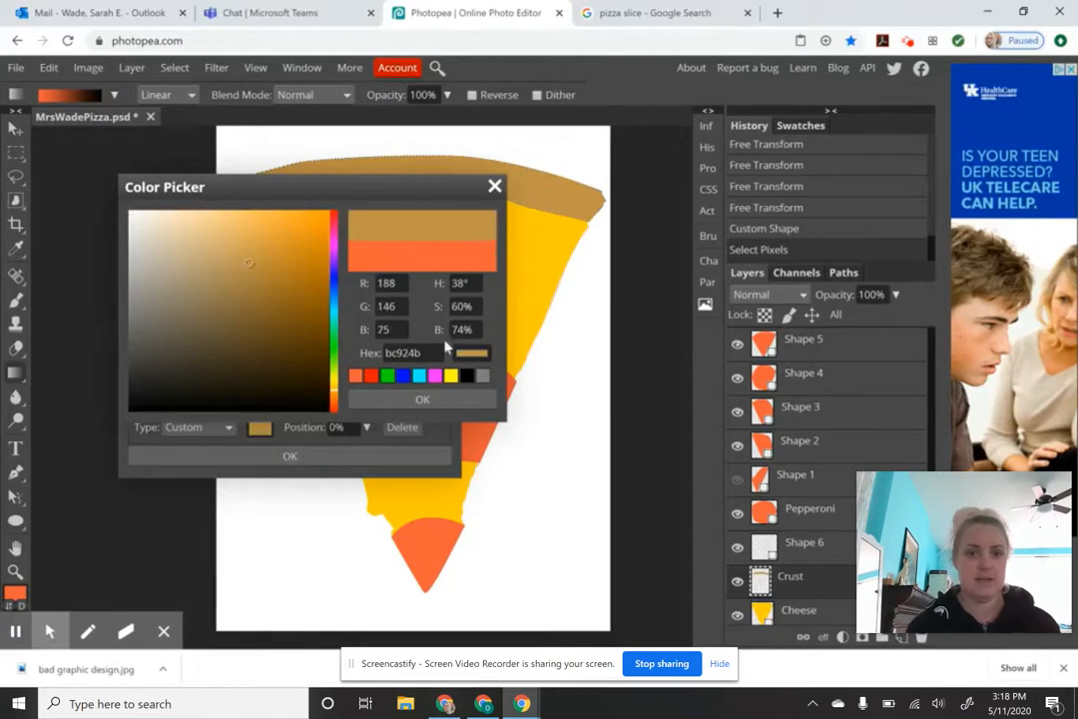
left_click(395, 402)
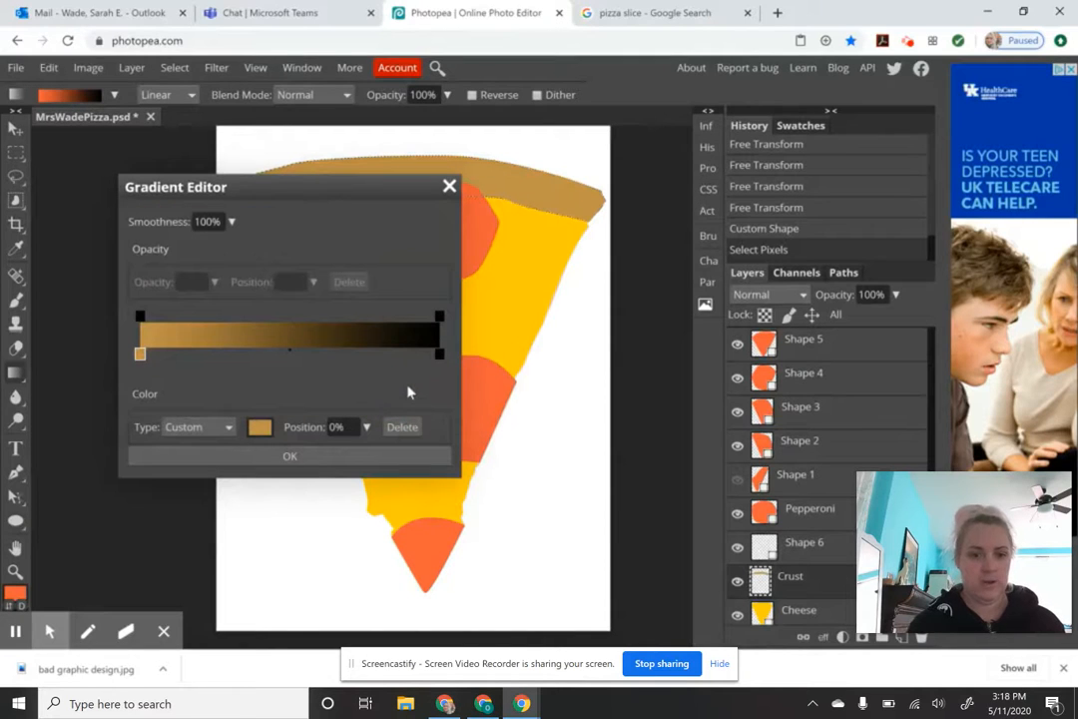
Step: Set the gradient's end color to a lighter tan shade of the crust color and accept the gradient
double_click(439, 354)
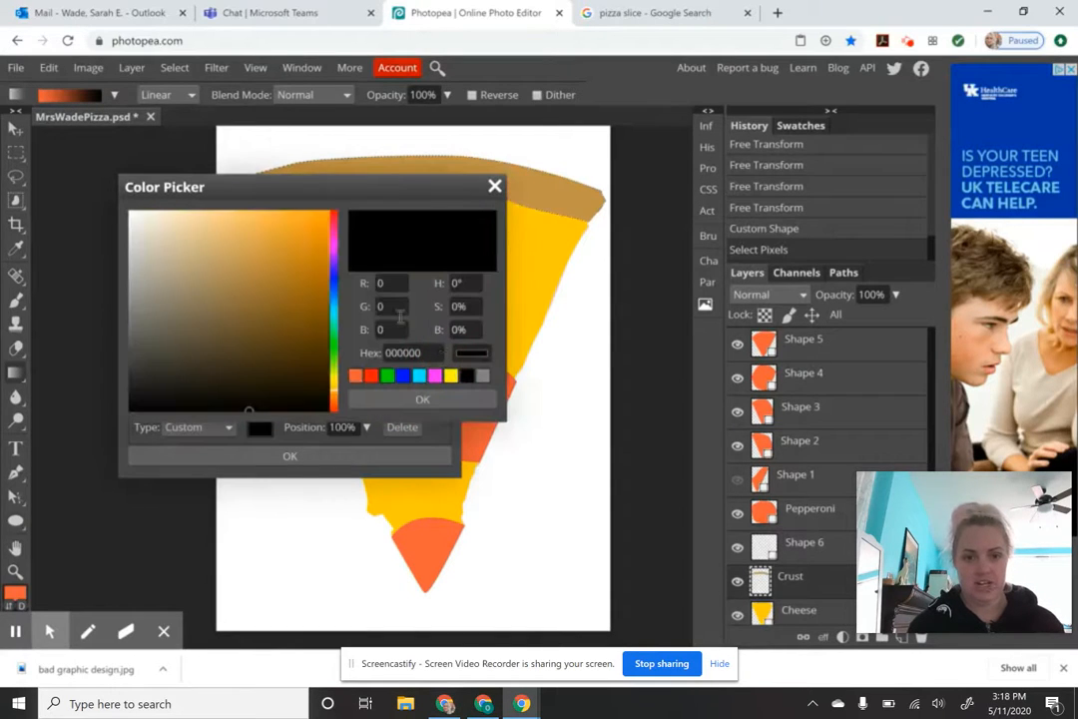
left_click(567, 194)
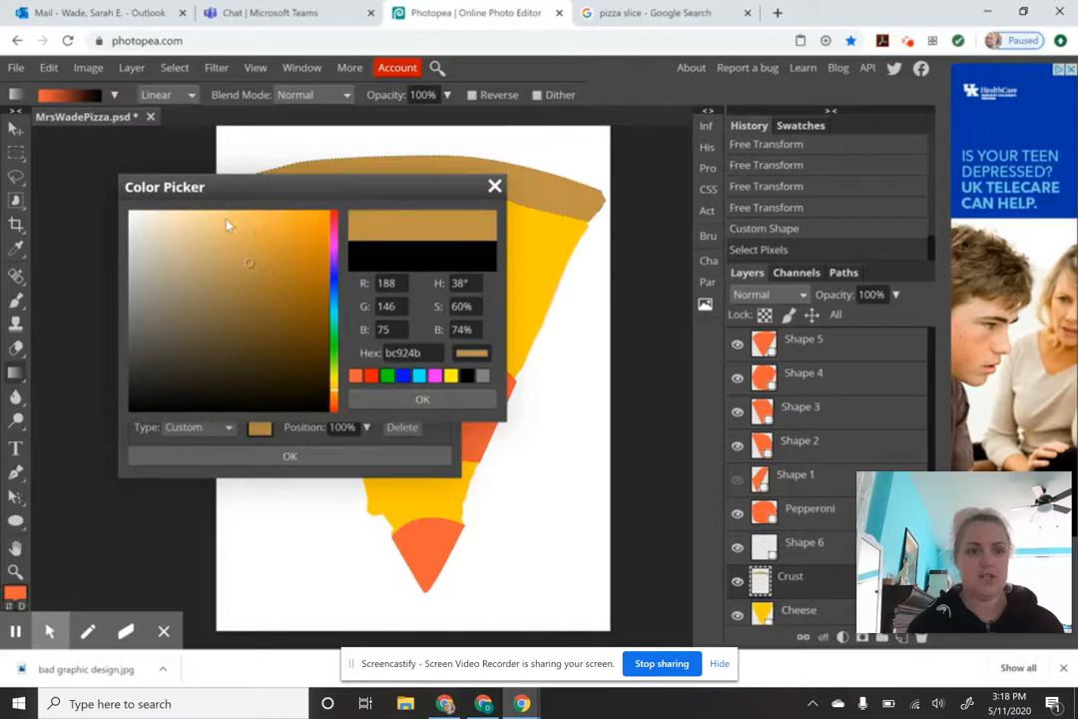
left_click(227, 225)
left_click(427, 398)
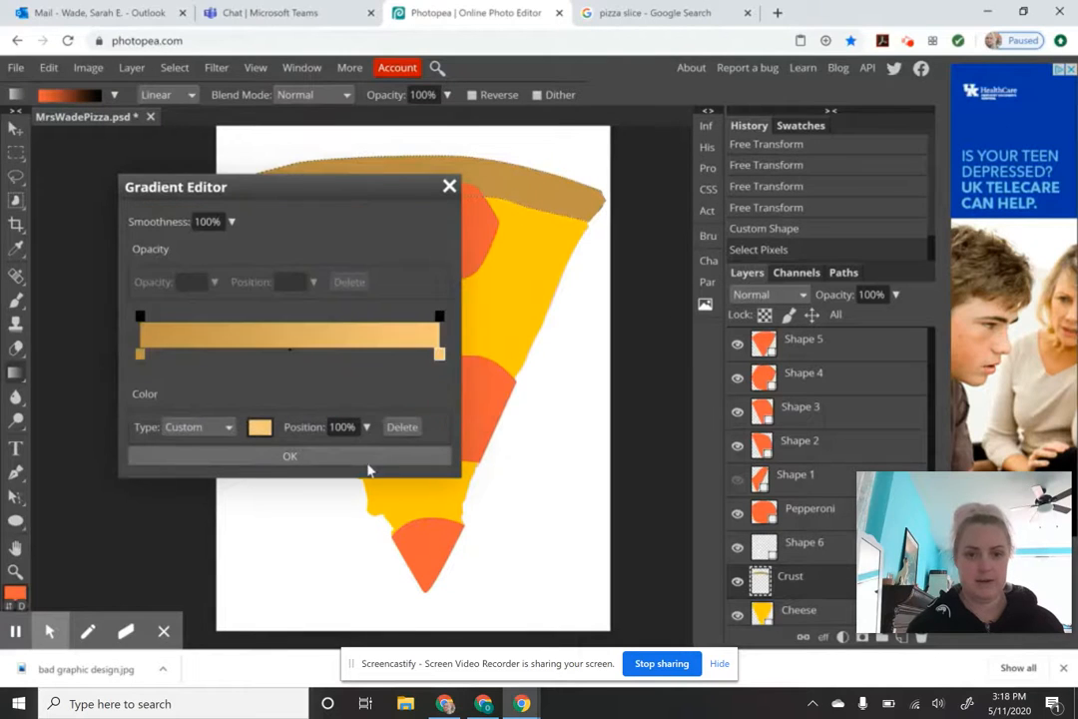
left_click(335, 458)
Step: Fill the crust selection with the gradient from its upper edge down to its lower edge, and deselect it
left_click_drag(419, 148, 418, 202)
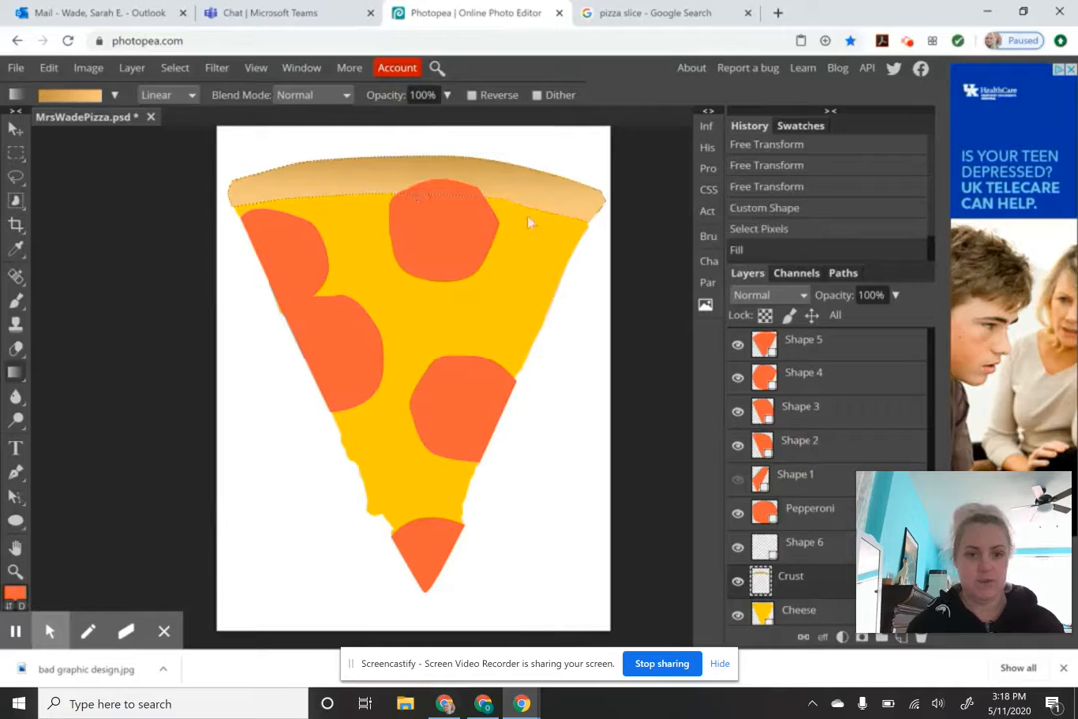
key("ctrl+d")
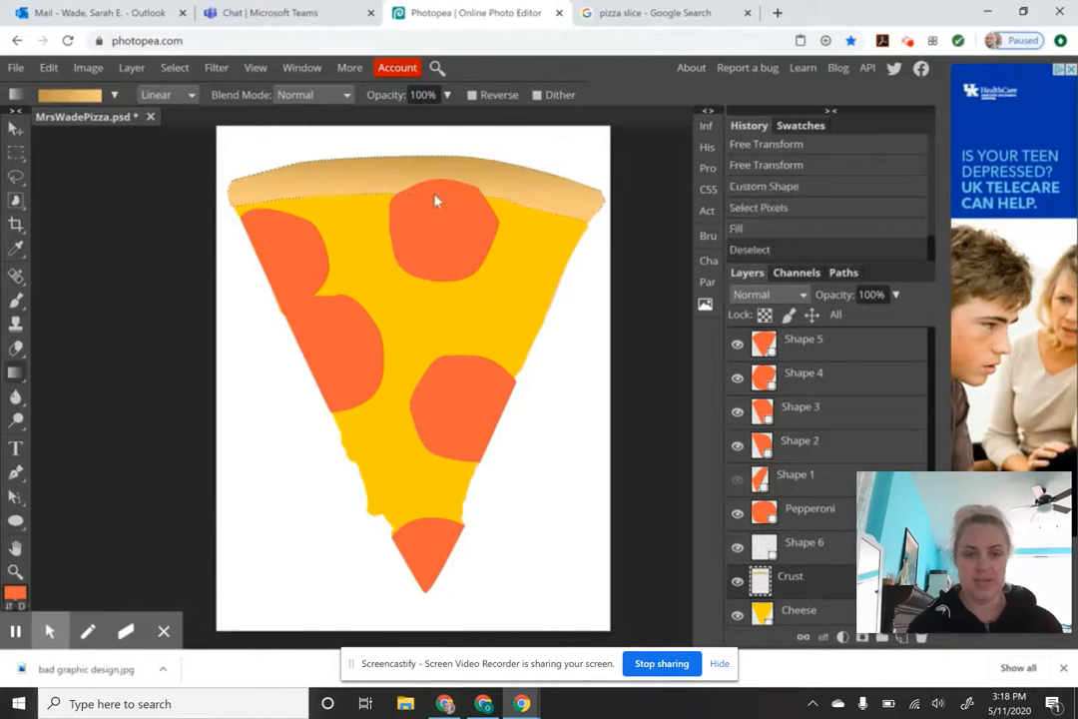
Step: Select the Cheese shape layer and change its fill from a solid color to a linear gradient
left_click(798, 612)
scroll(798, 608, "down", 1)
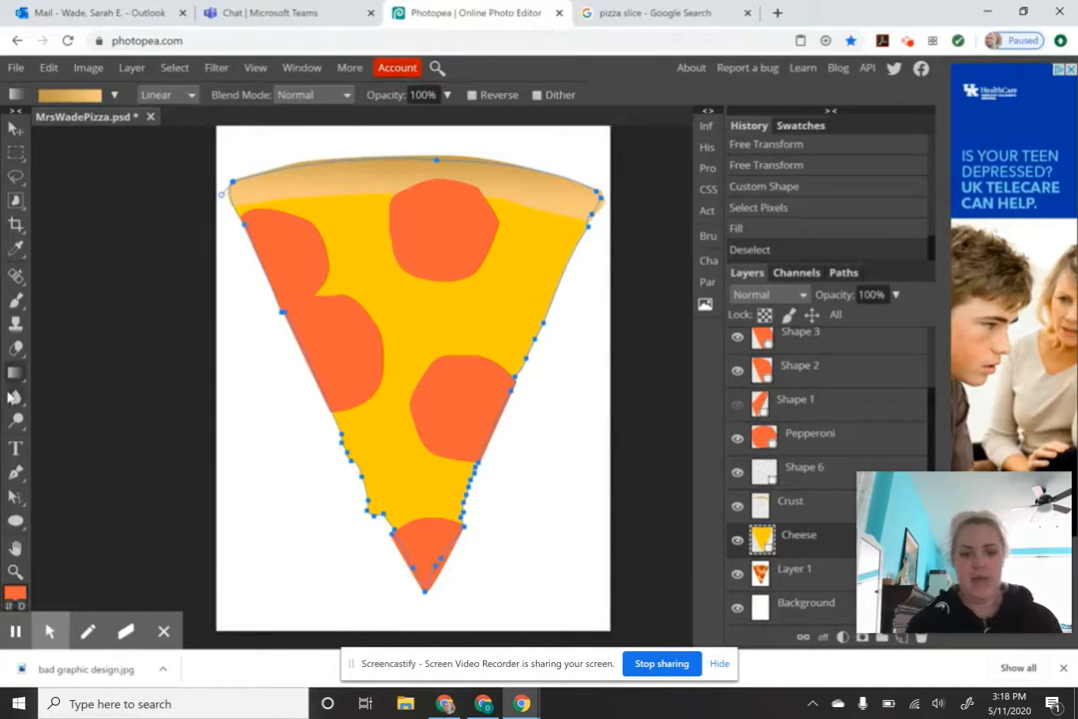
left_click(16, 471)
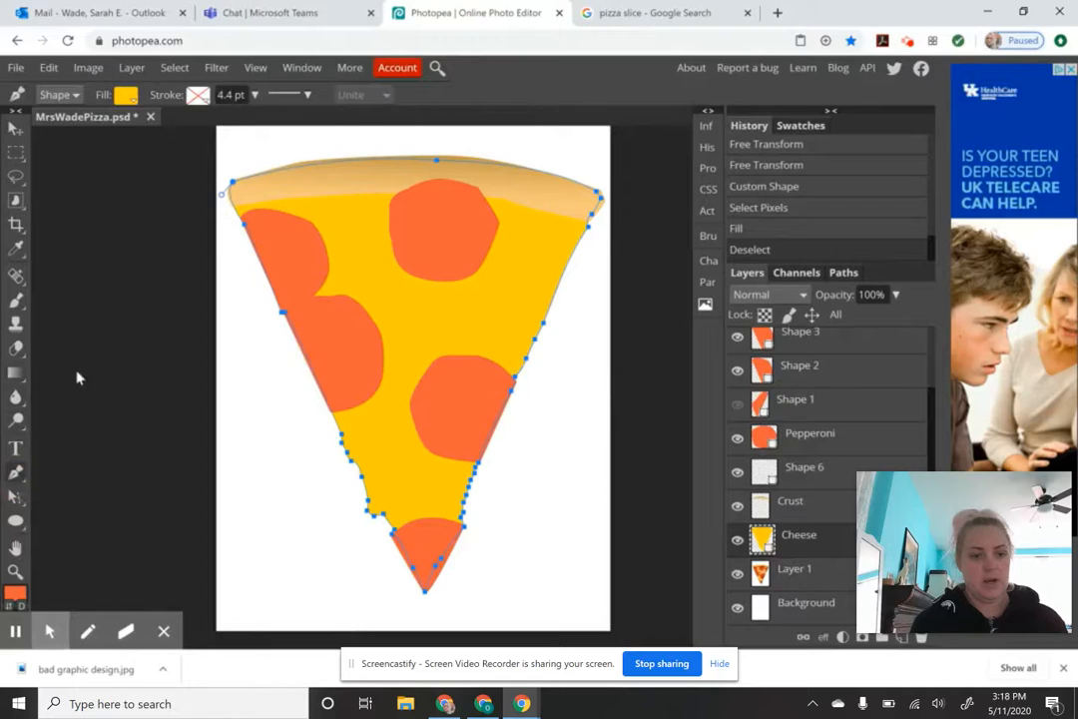
left_click(122, 95)
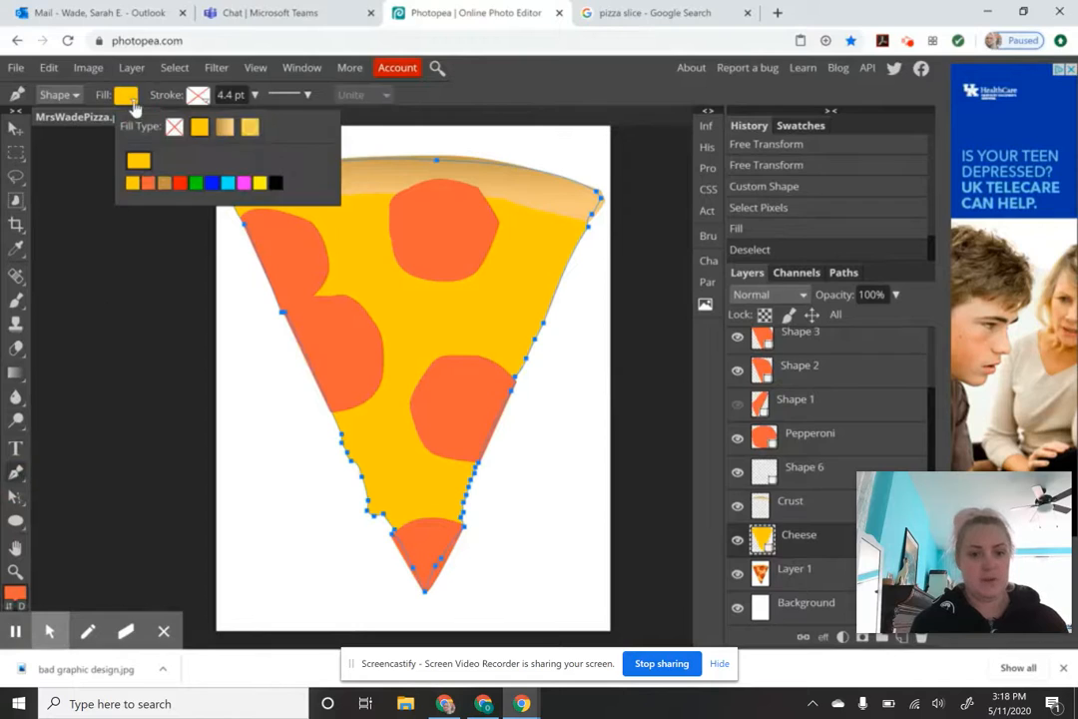
left_click(224, 128)
Step: Edit the Cheese gradient so its starting color is the golden yellow ffd000
left_click(210, 160)
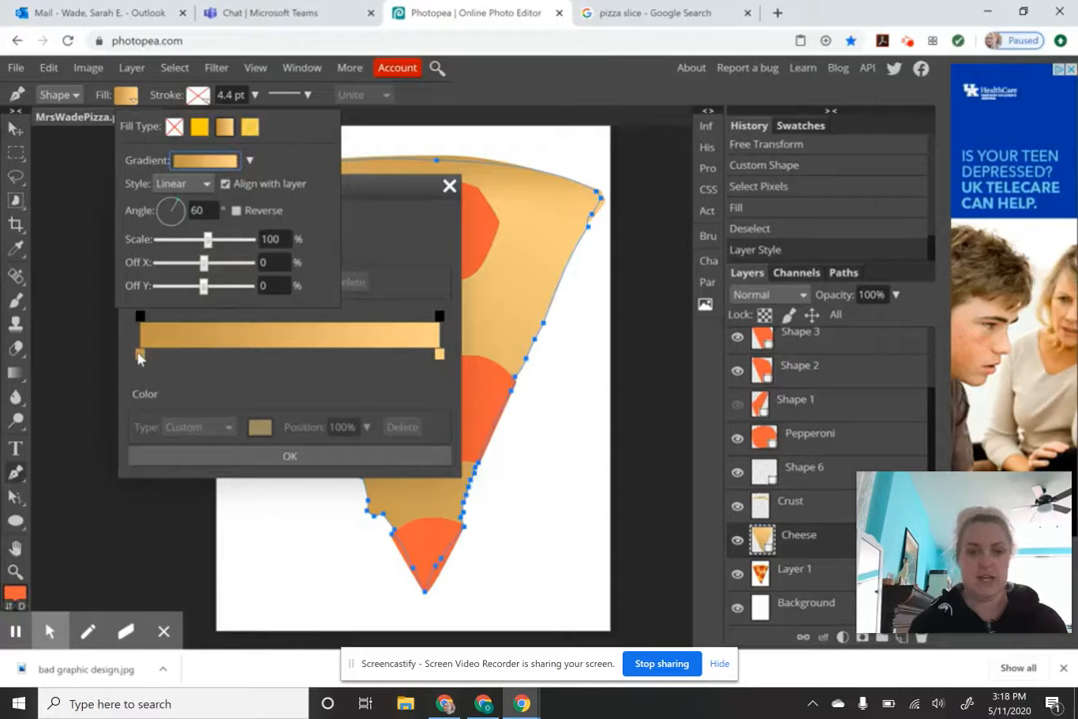
double_click(140, 356)
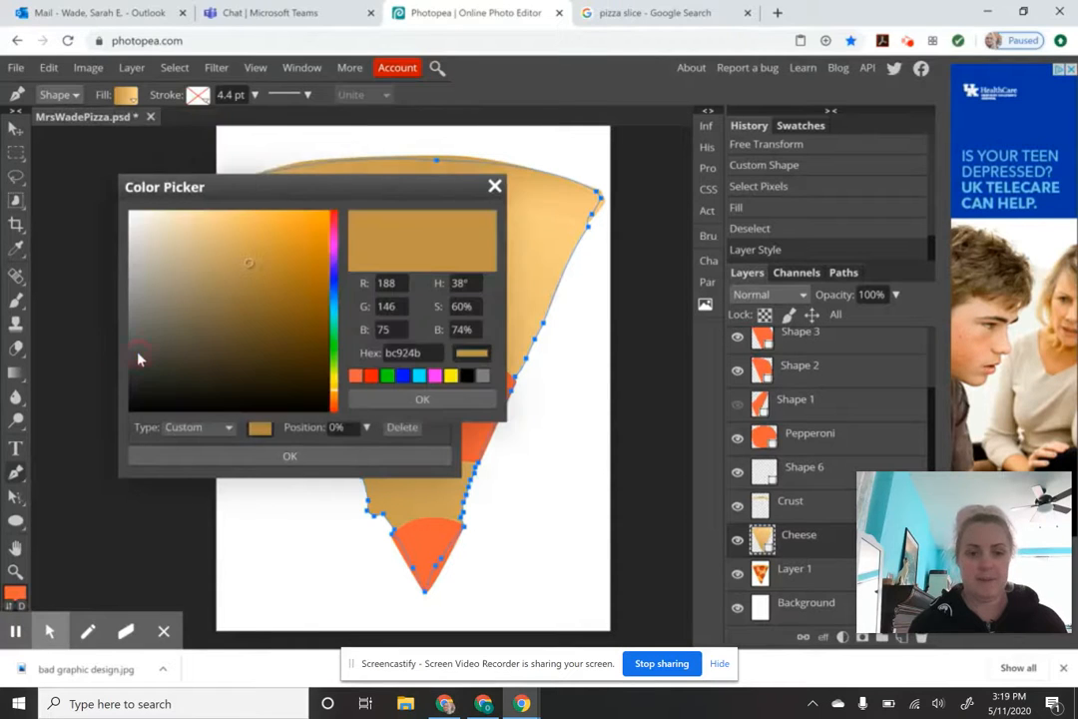
left_click(449, 378)
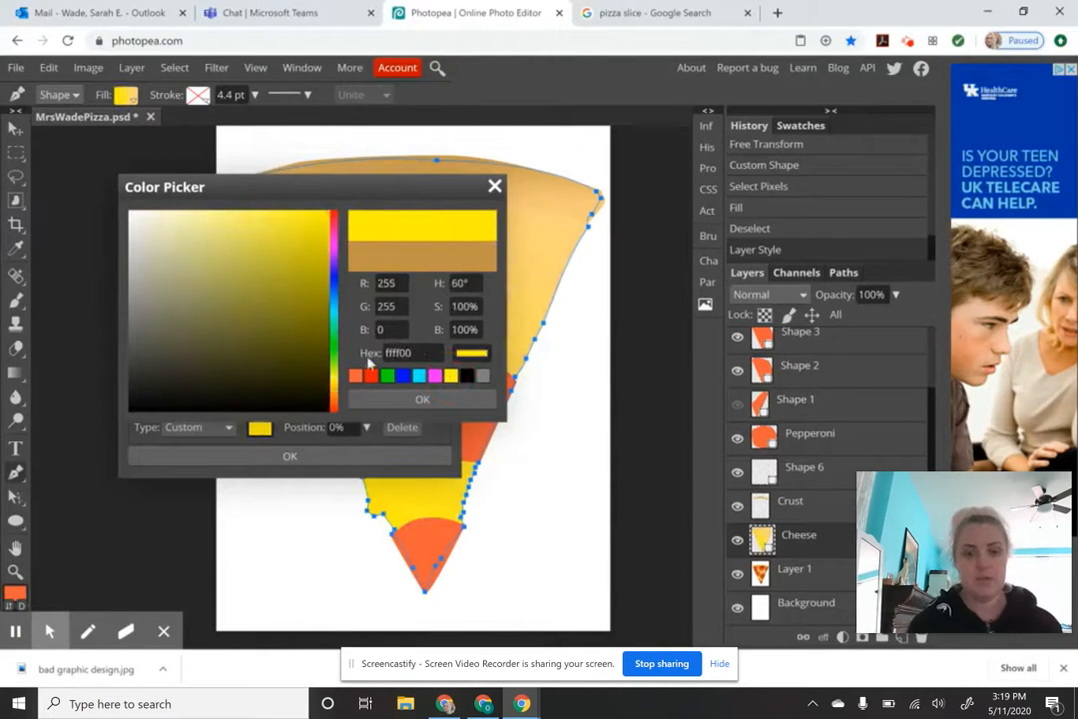
left_click(337, 392)
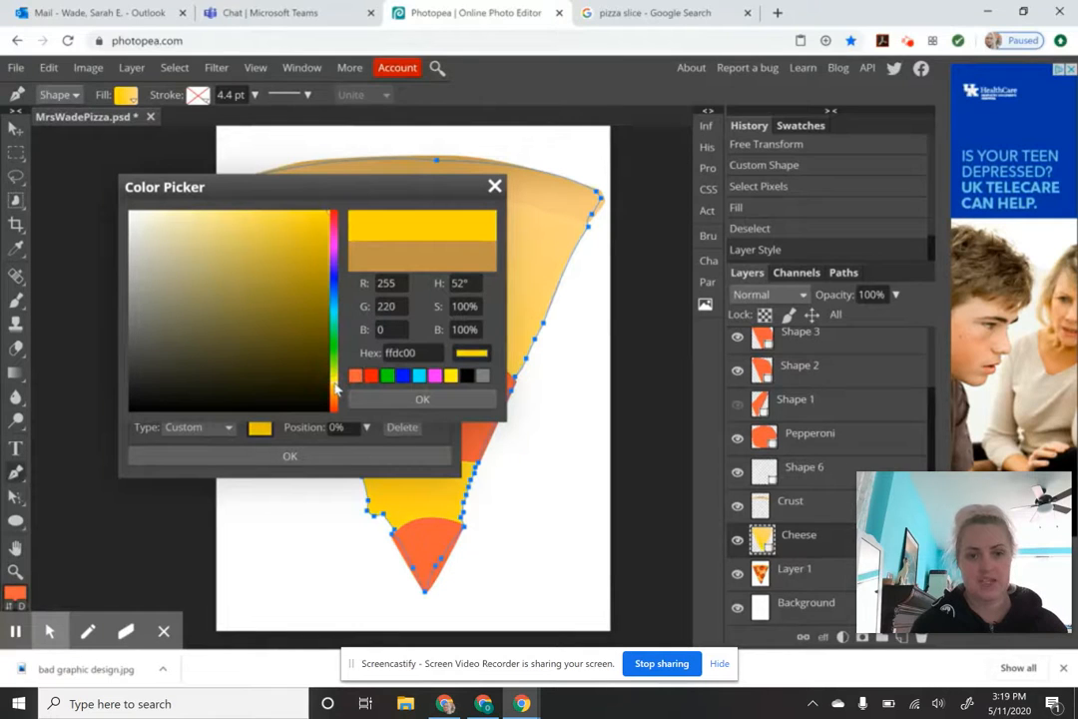
left_click(337, 398)
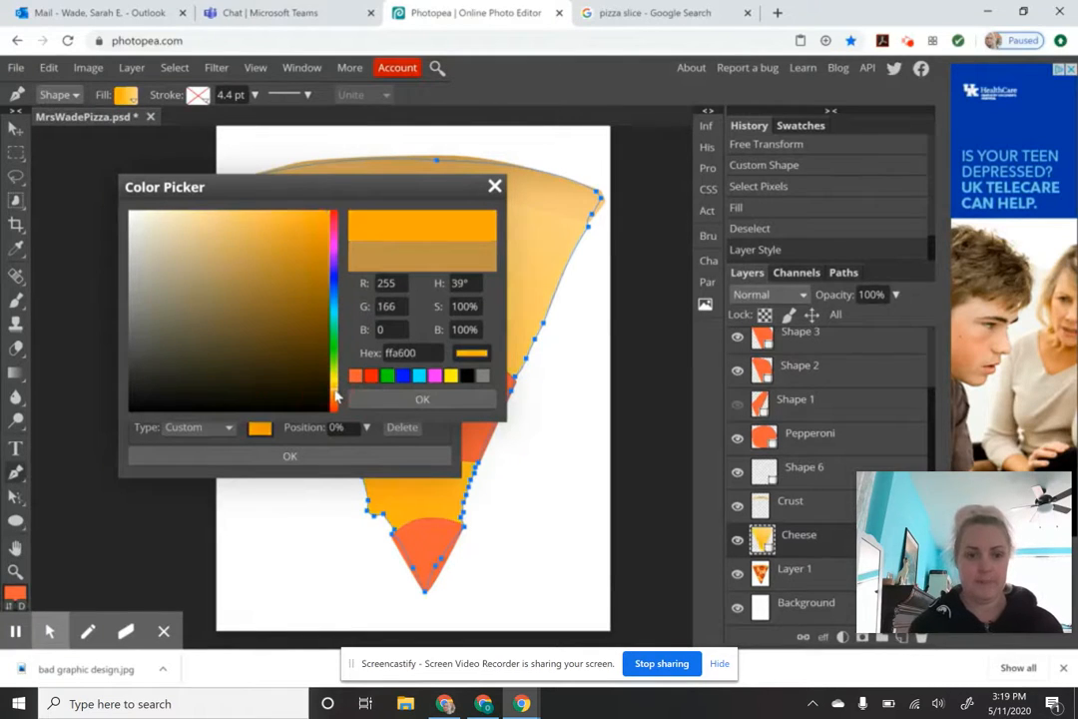
left_click_drag(336, 397, 336, 393)
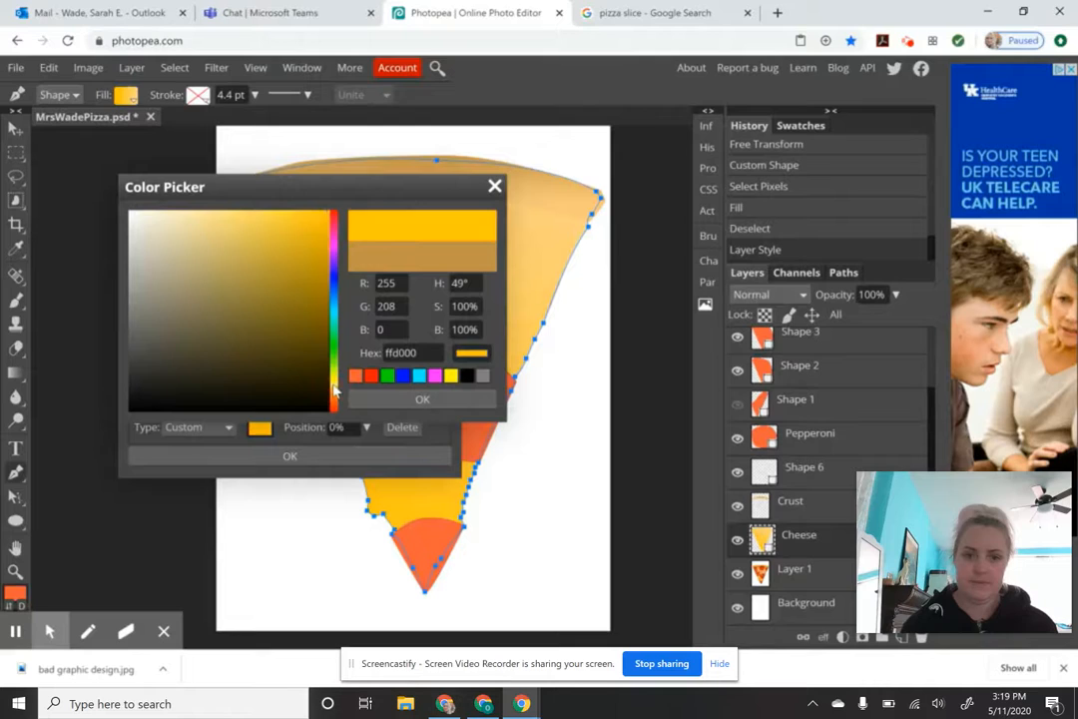
left_click(404, 399)
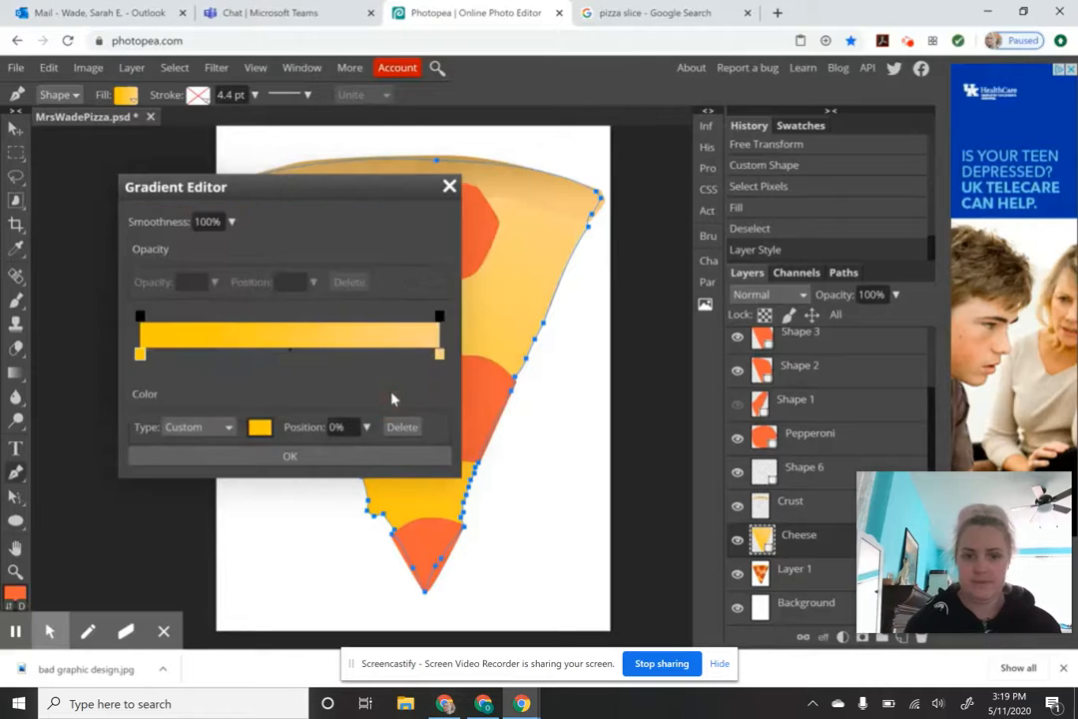
Step: Set the Cheese gradient's end color to the light yellow faeb7c and accept the gradient
double_click(439, 354)
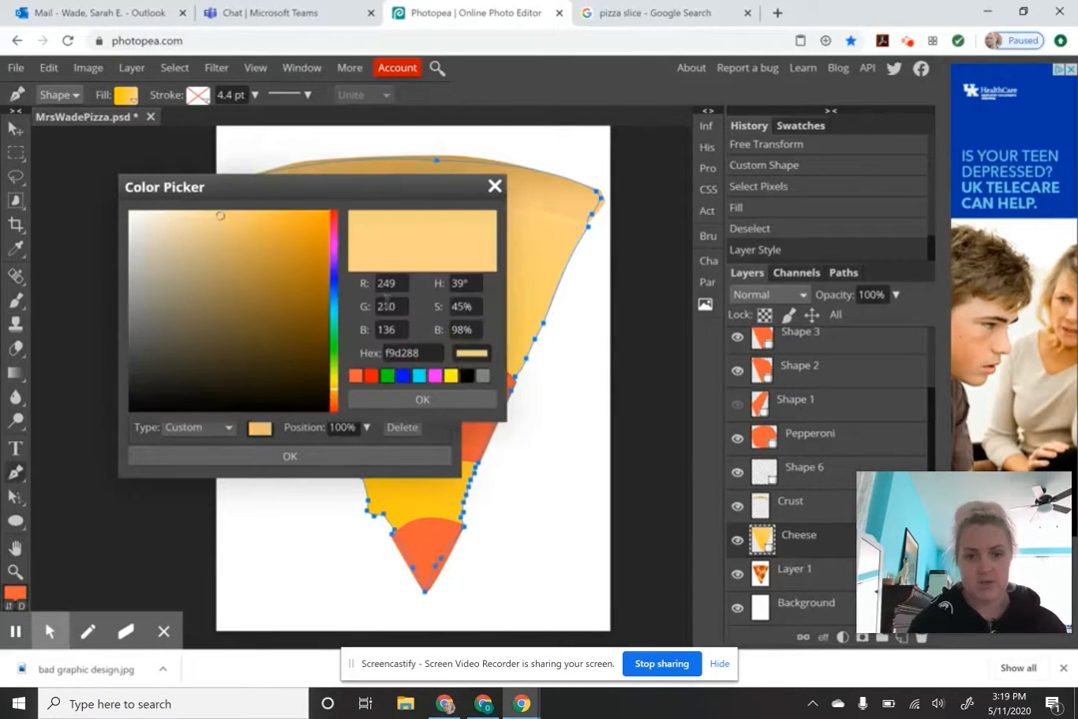
left_click(450, 375)
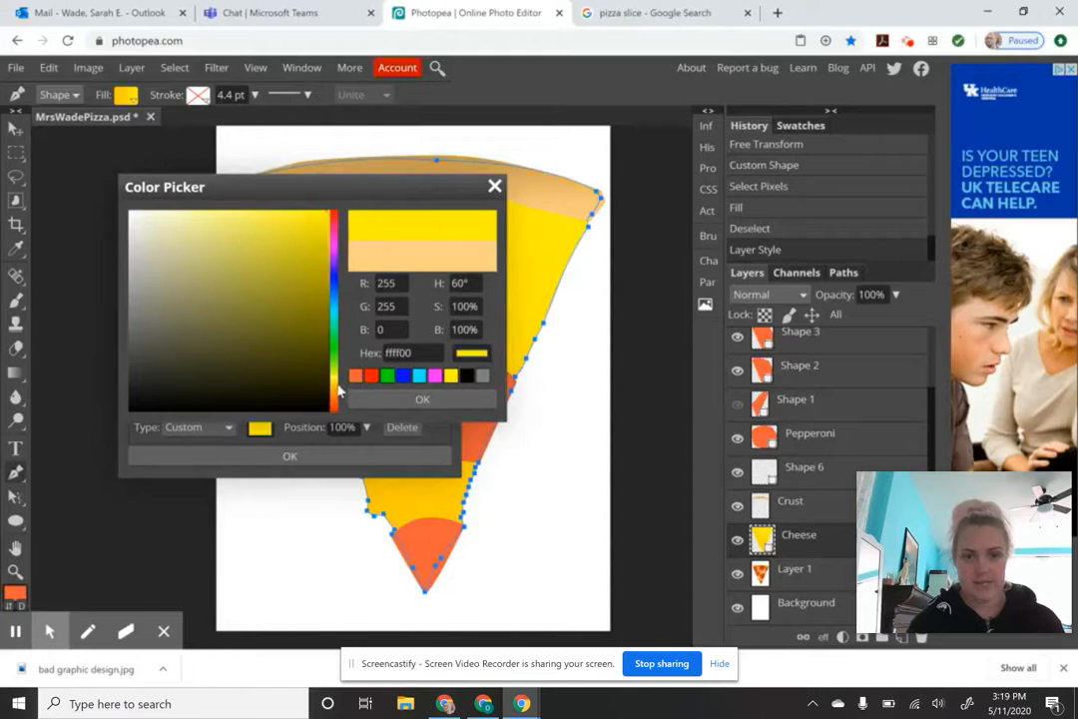
left_click(338, 392)
left_click(231, 213)
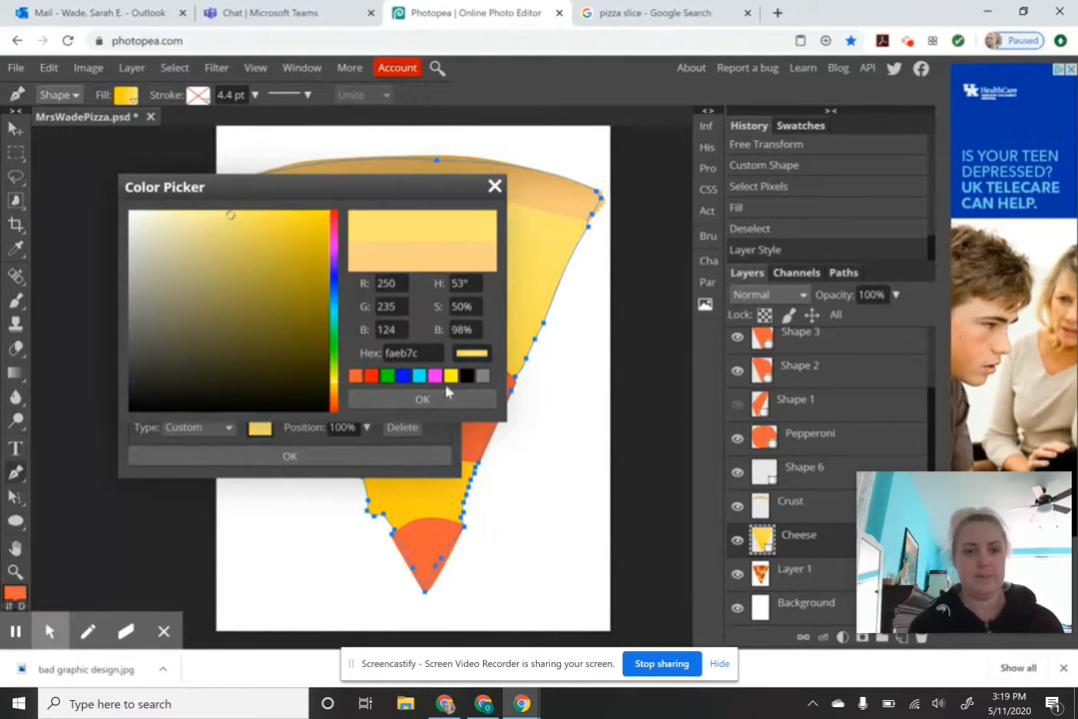
left_click(433, 399)
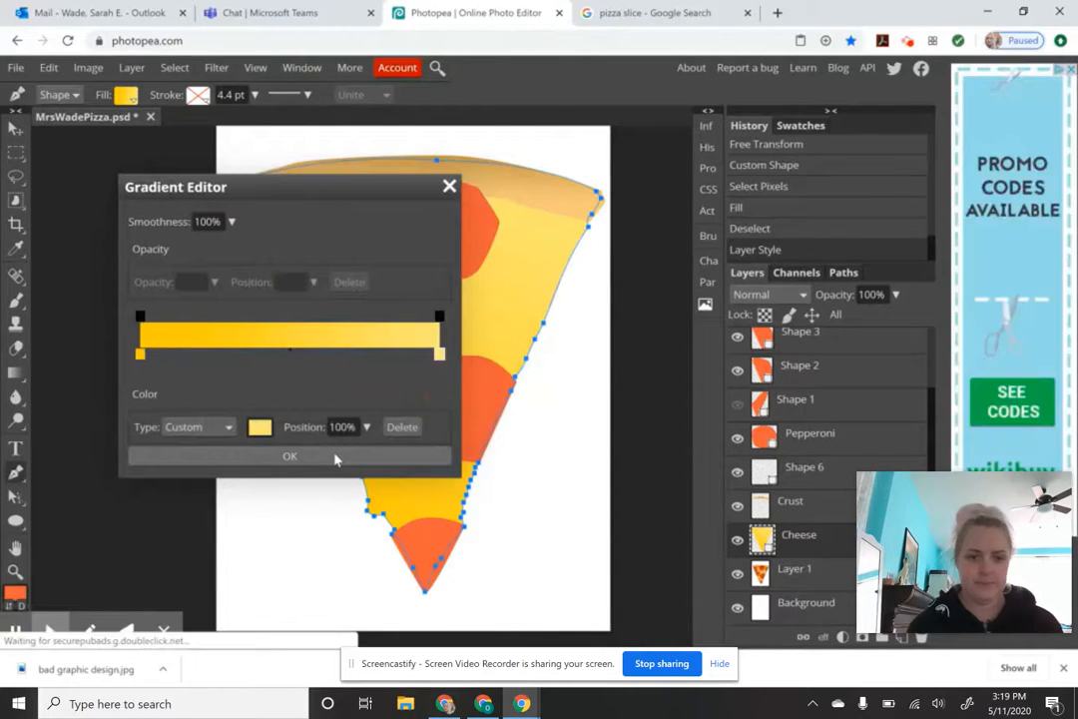
left_click(335, 457)
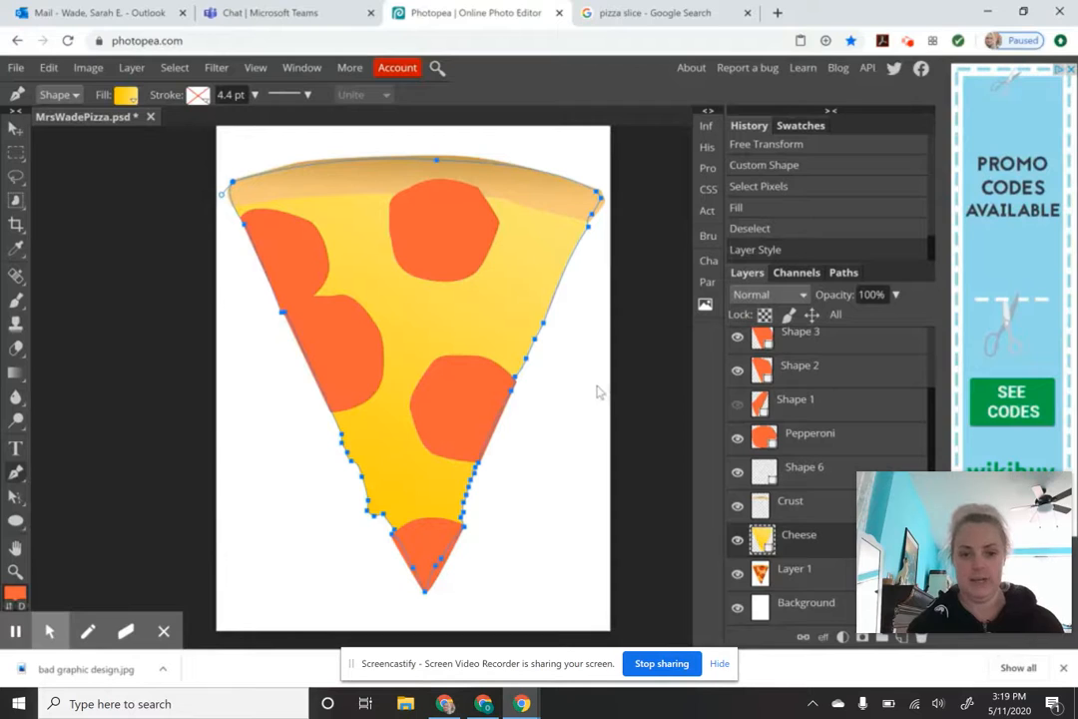
Step: Fill the Pepperoni layer's shape with the preset linear gradient from orange to black
left_click(808, 449)
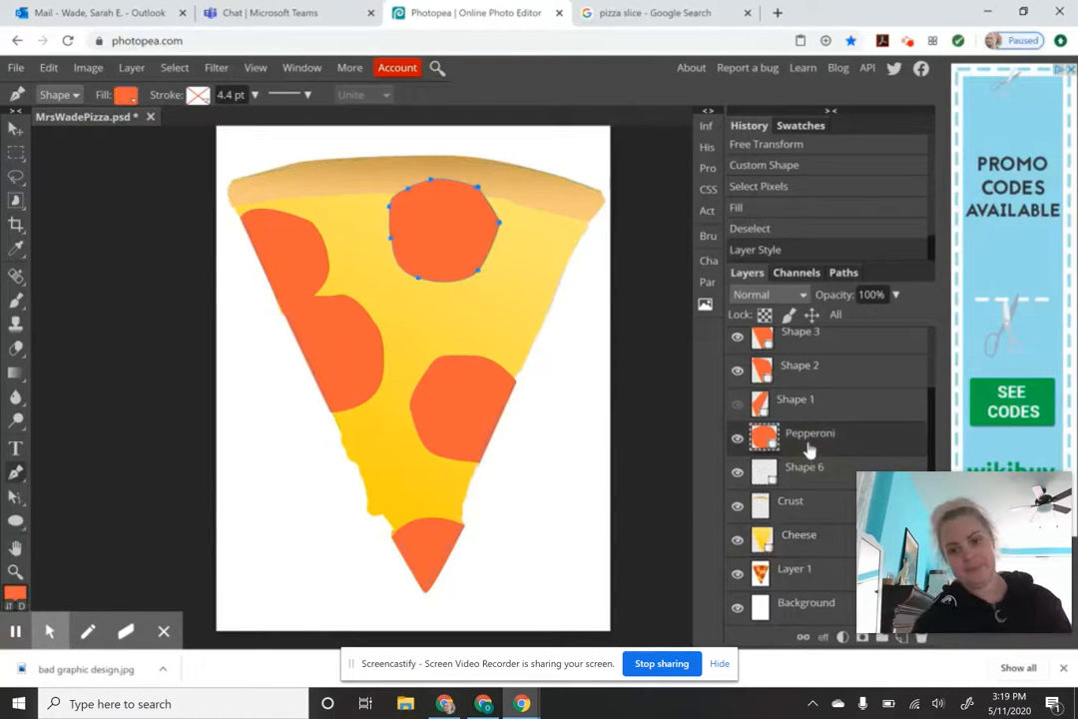
left_click(120, 94)
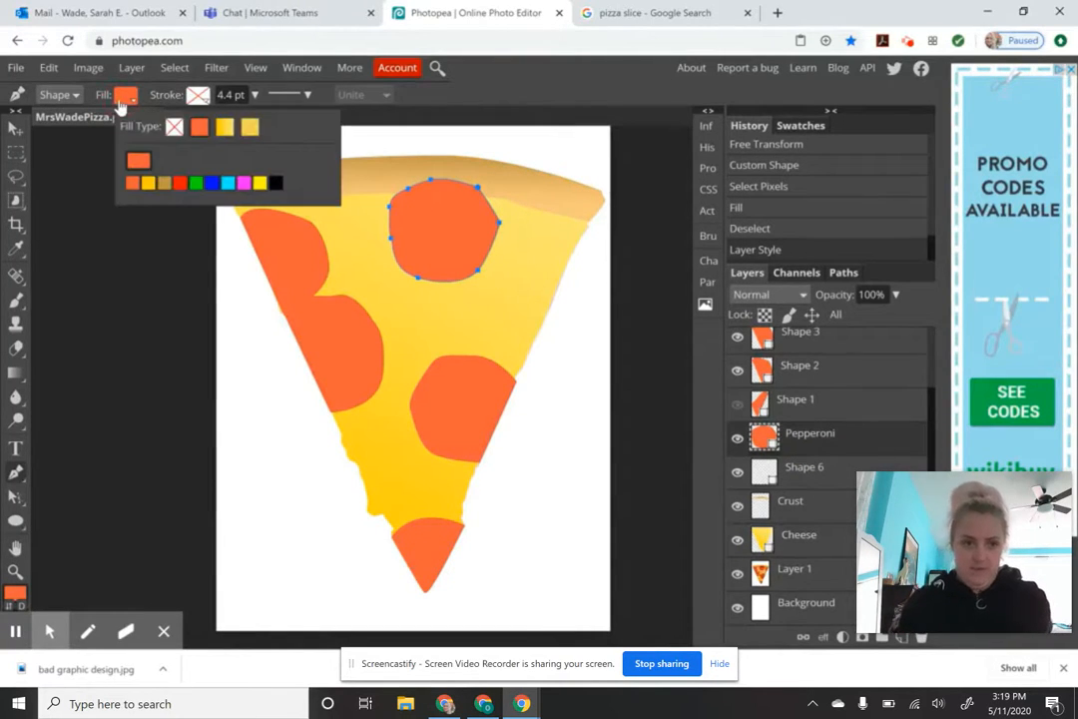
left_click(225, 128)
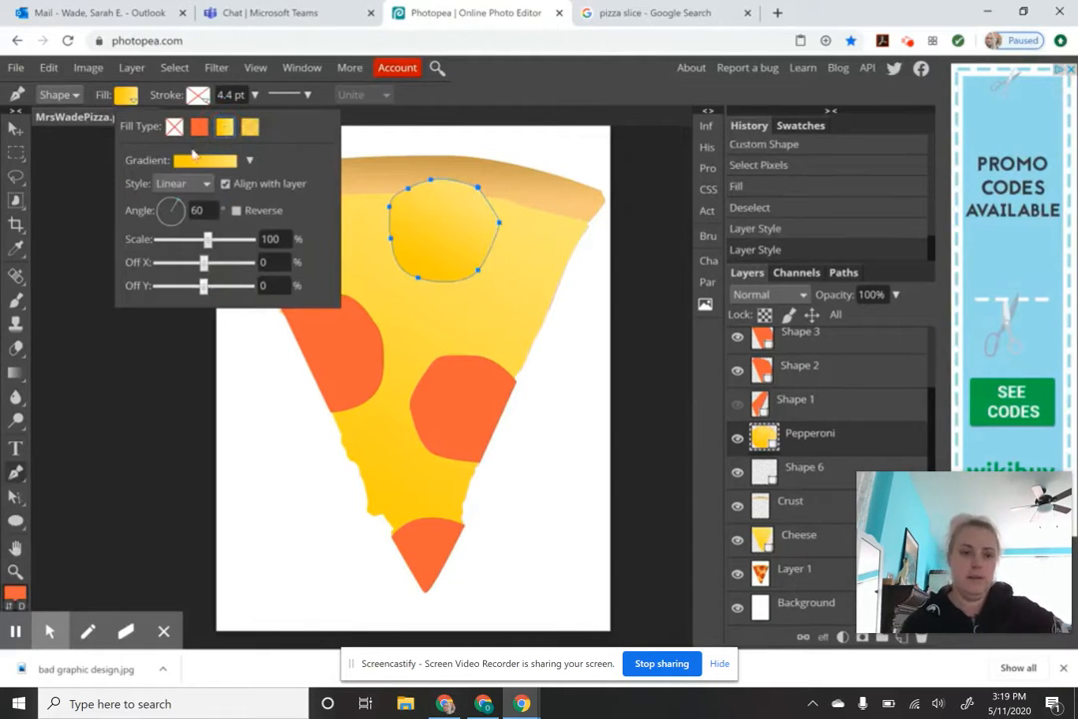
left_click(250, 160)
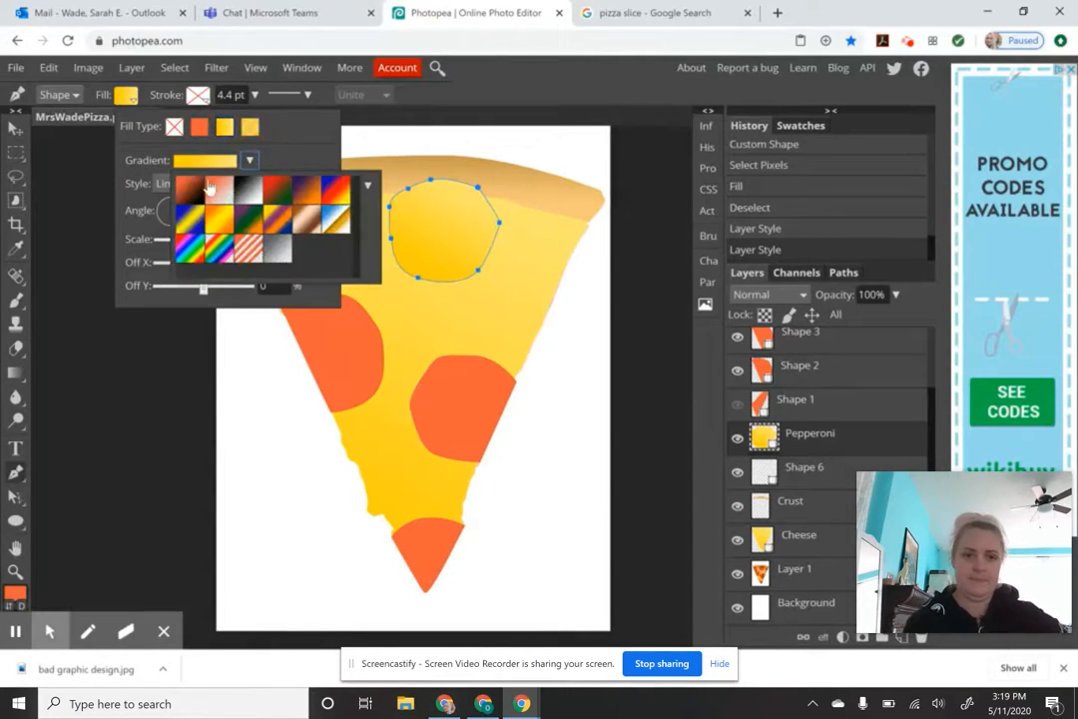
left_click(189, 188)
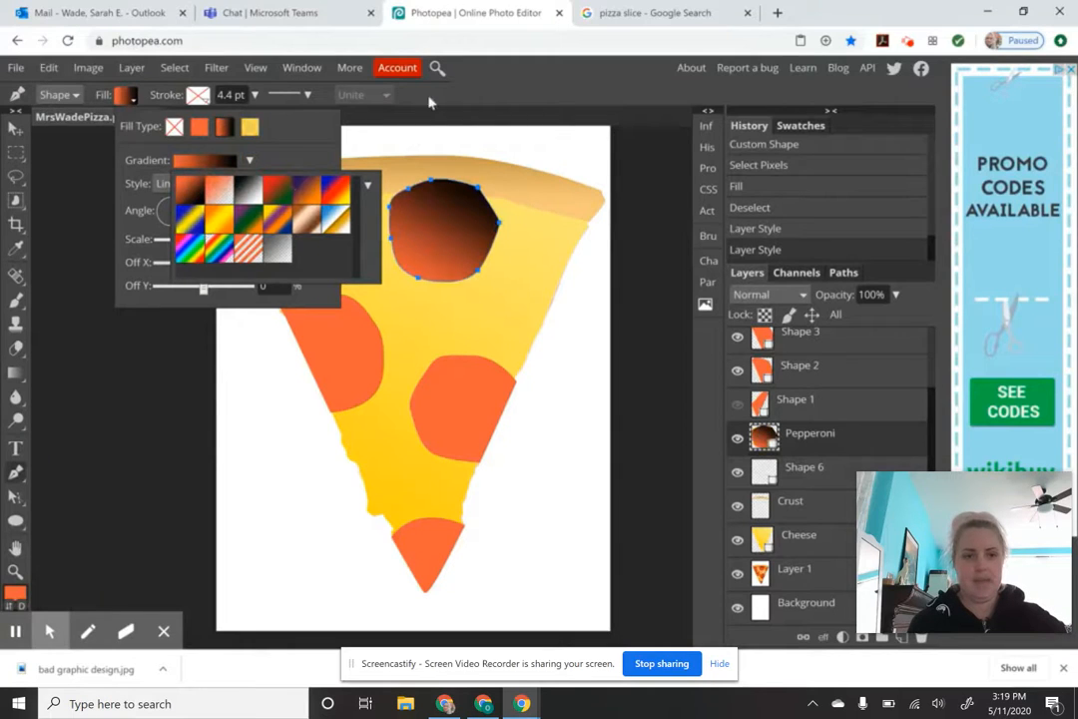
left_click(479, 92)
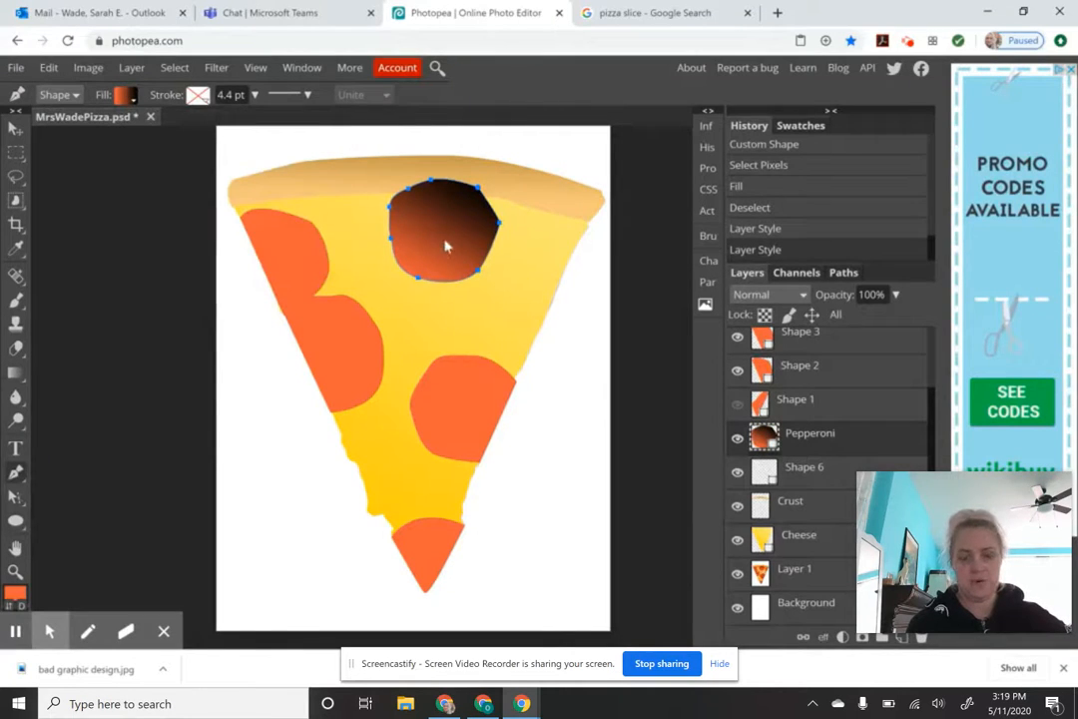
Step: Make the hidden Shape 1 layer visible and give it the same orange-to-black gradient fill
left_click(814, 407)
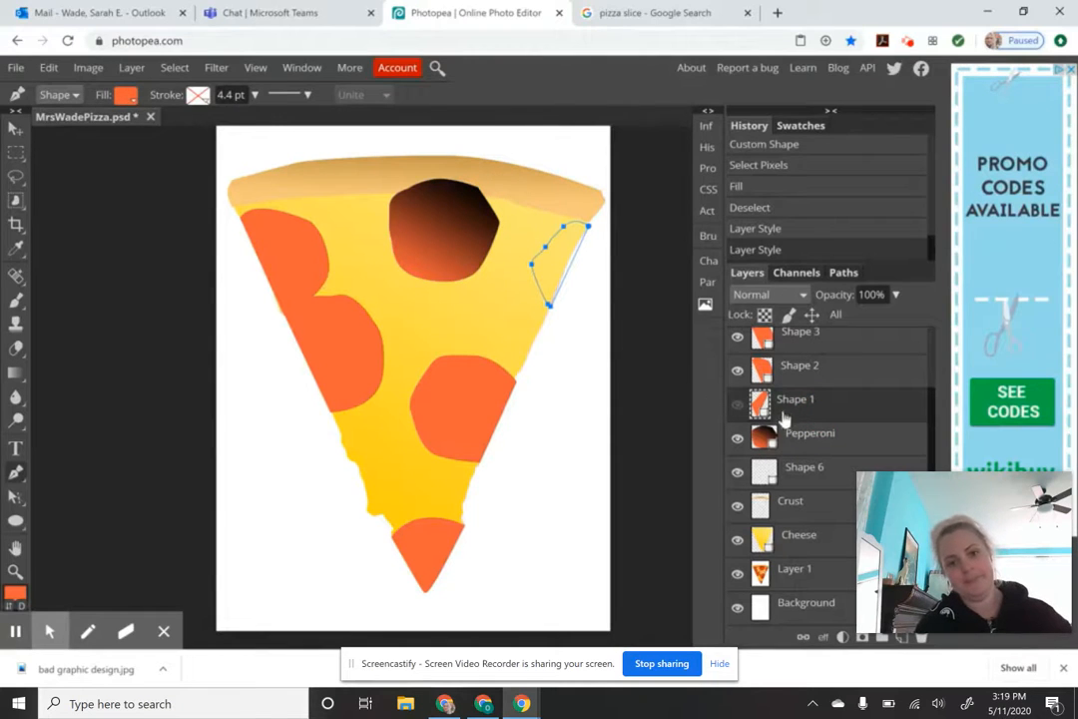
scroll(824, 436, "up", 3)
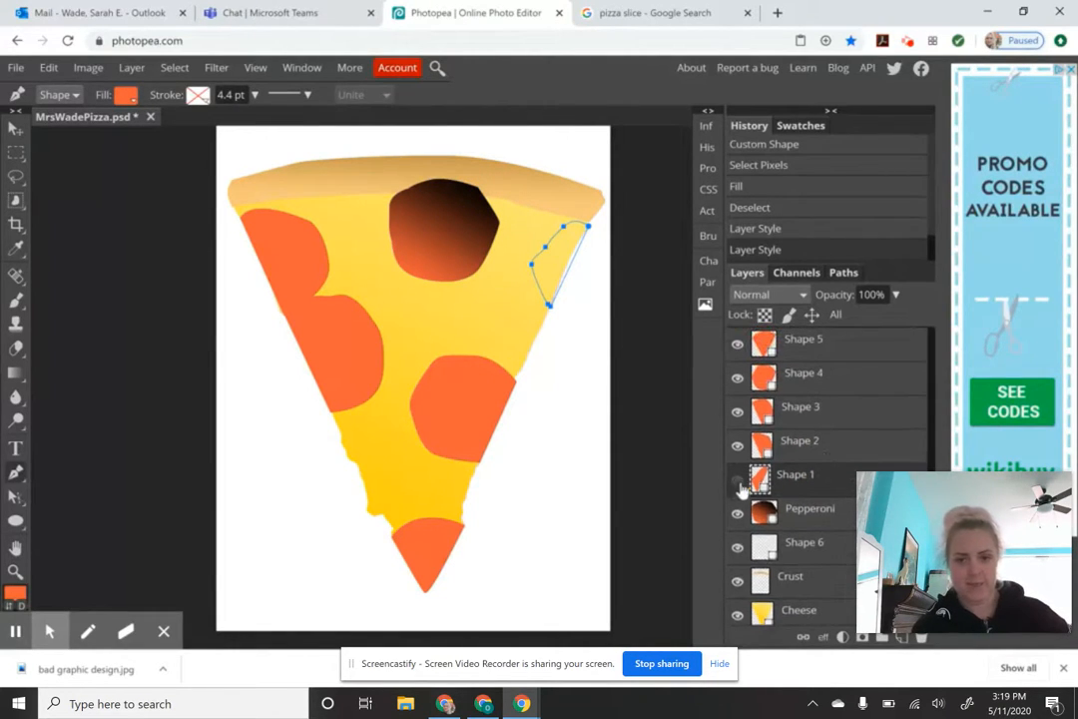
left_click(737, 479)
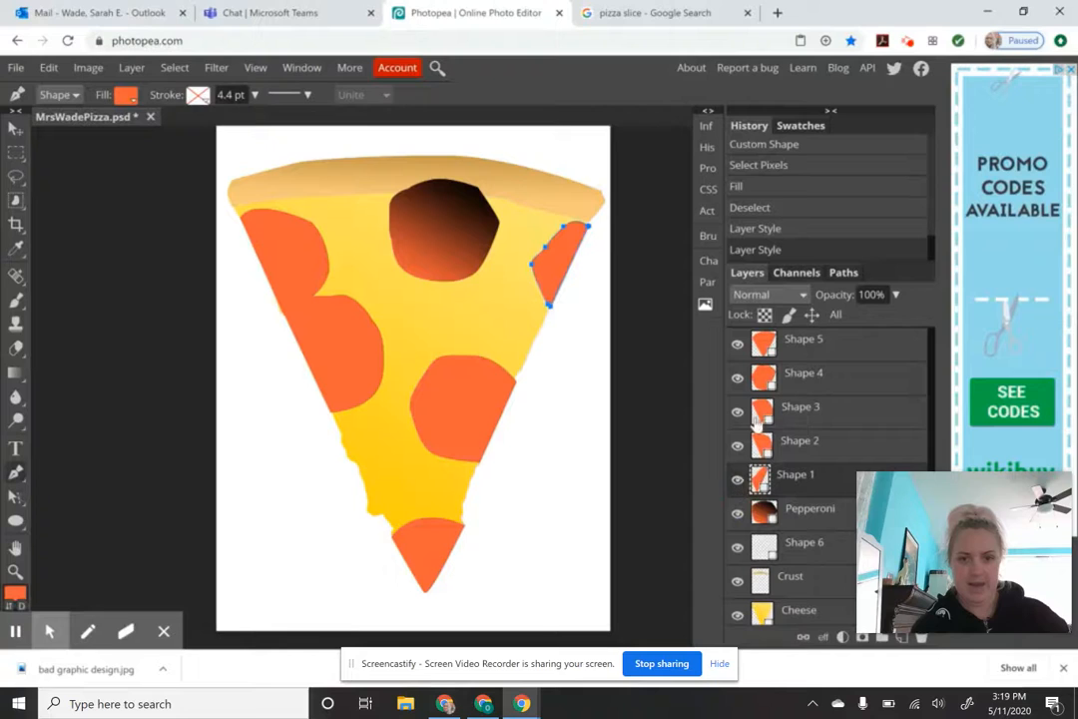
left_click(125, 95)
left_click(224, 127)
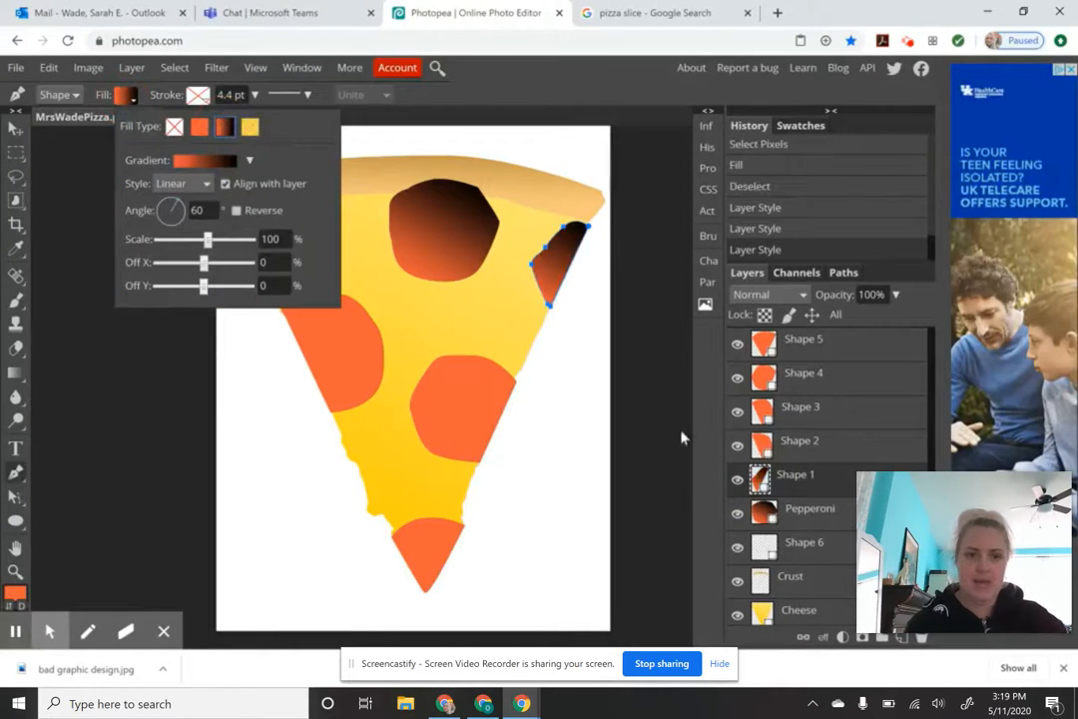
Step: Apply the orange-to-black gradient fill to the Shape 2 and Shape 3 pepperoni layers
left_click(832, 444)
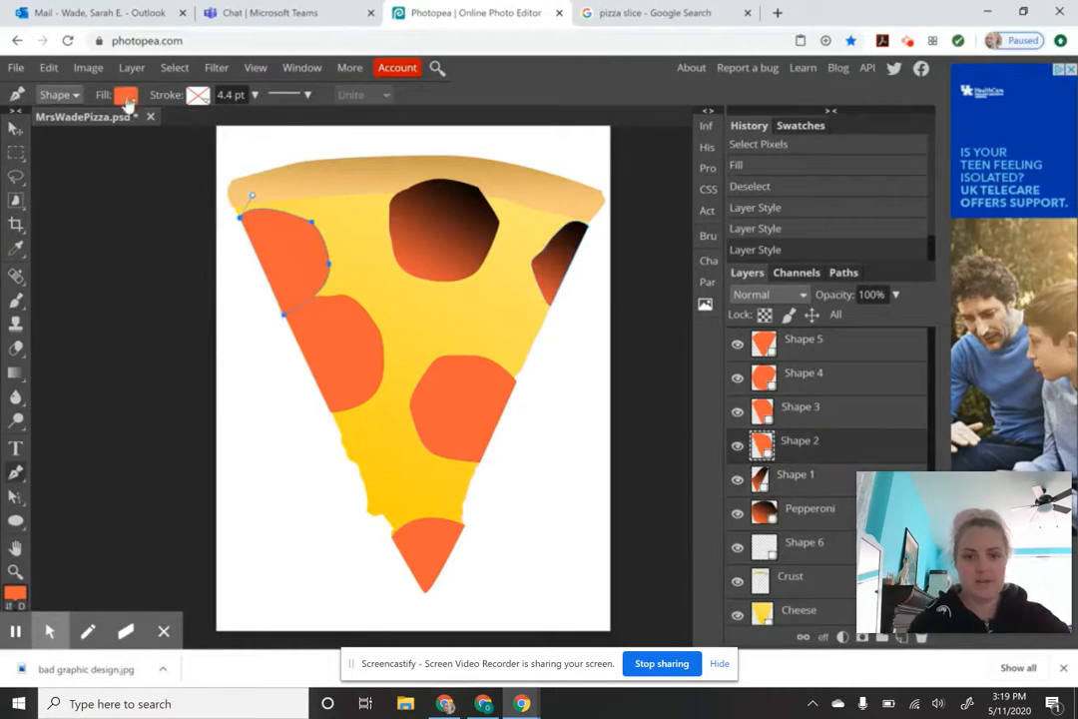
left_click(125, 95)
left_click(223, 127)
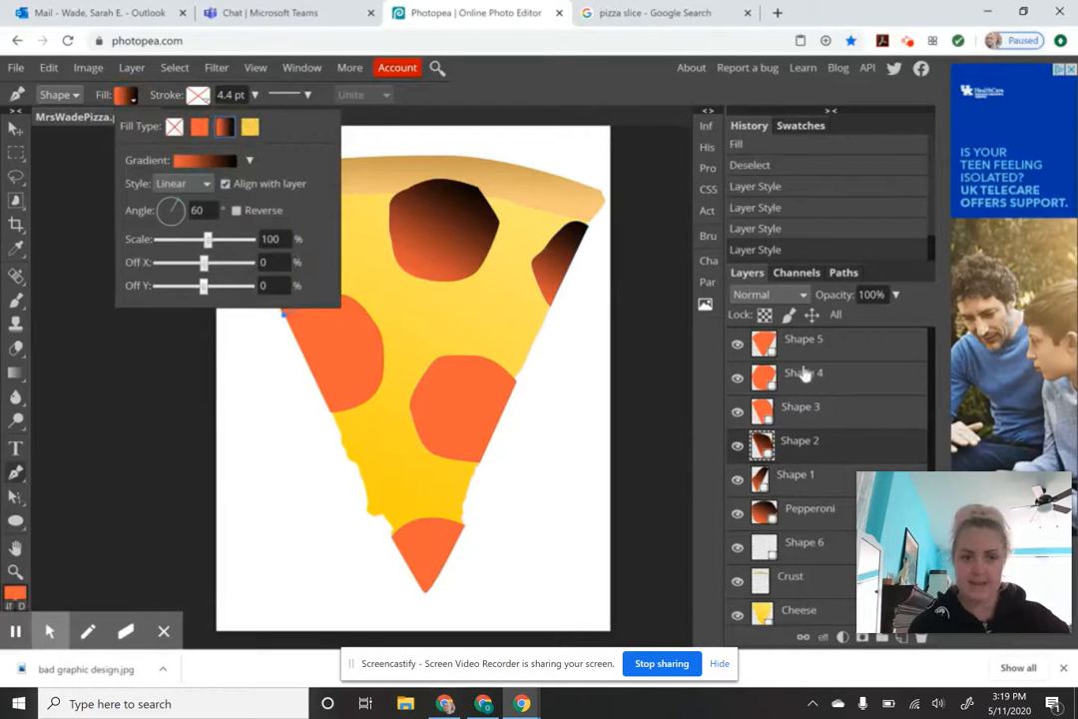
left_click(829, 413)
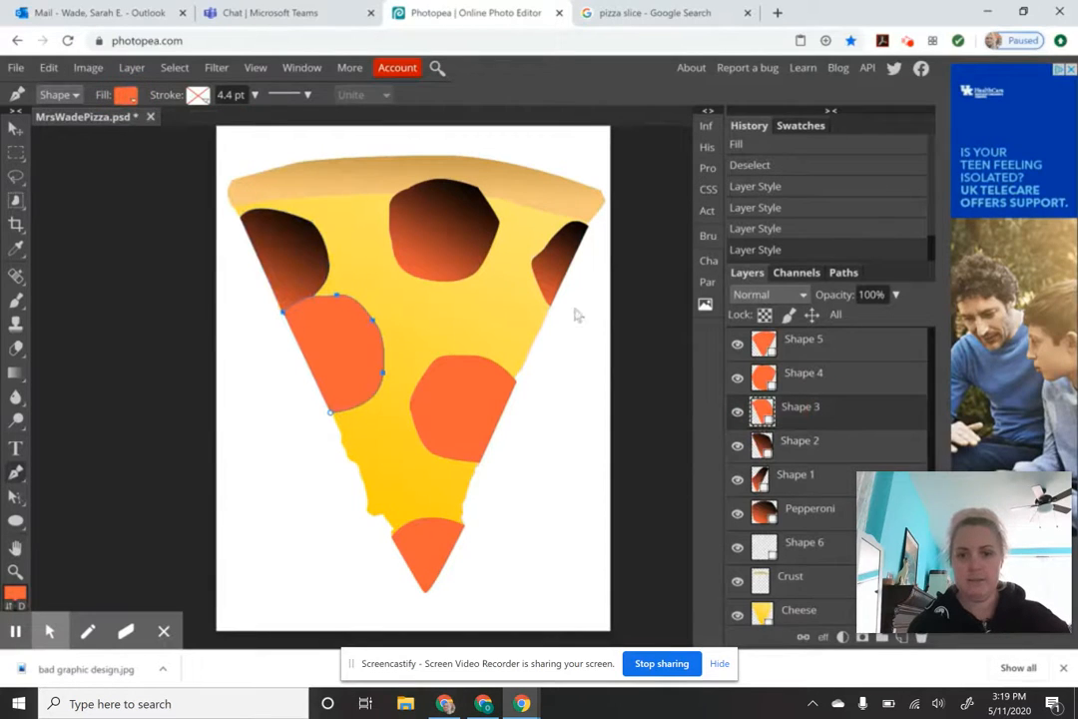
left_click(124, 95)
left_click(223, 131)
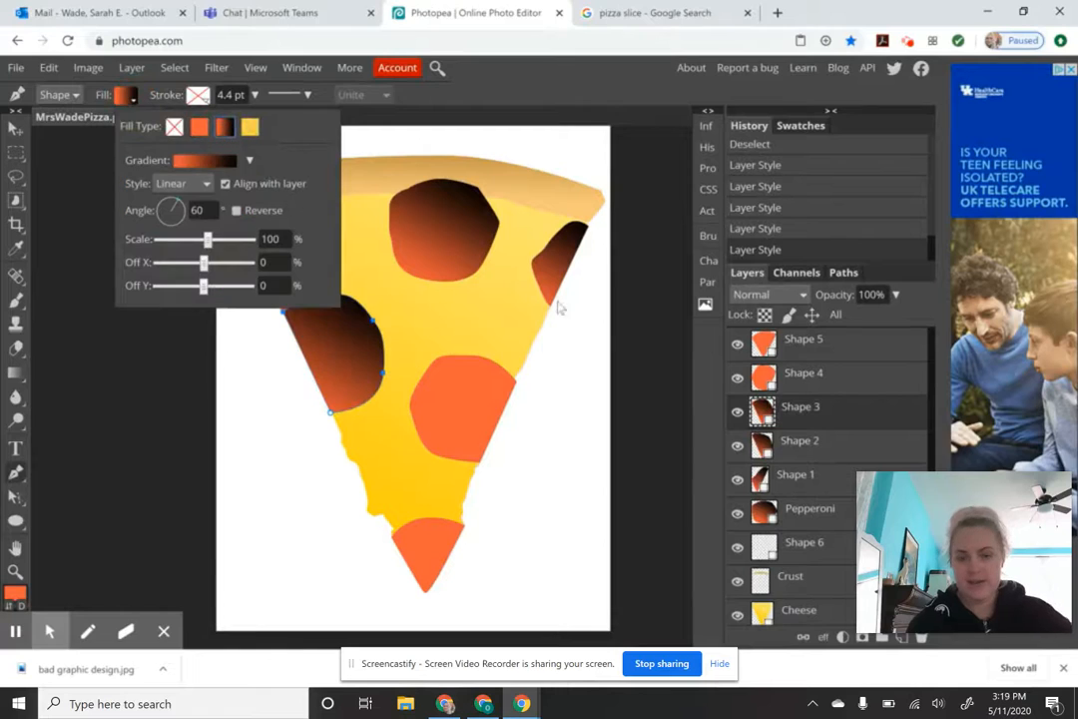
Step: Apply the orange-to-black gradient fill to the Shape 4 and Shape 5 pepperoni layers
left_click(815, 376)
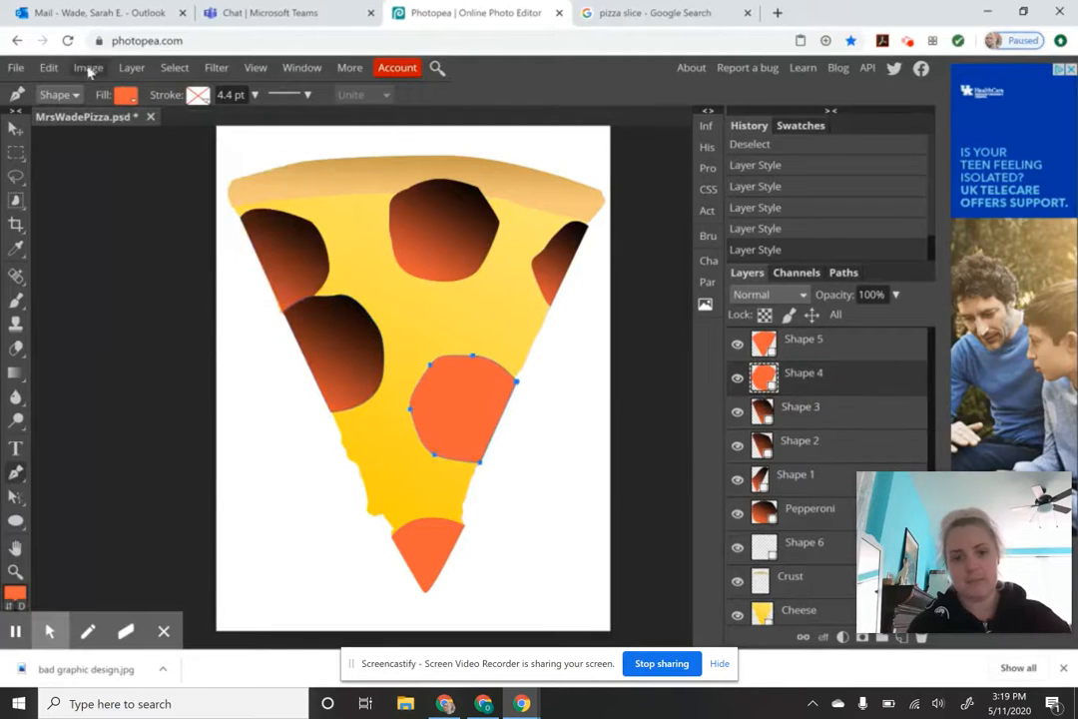
left_click(124, 94)
left_click(227, 127)
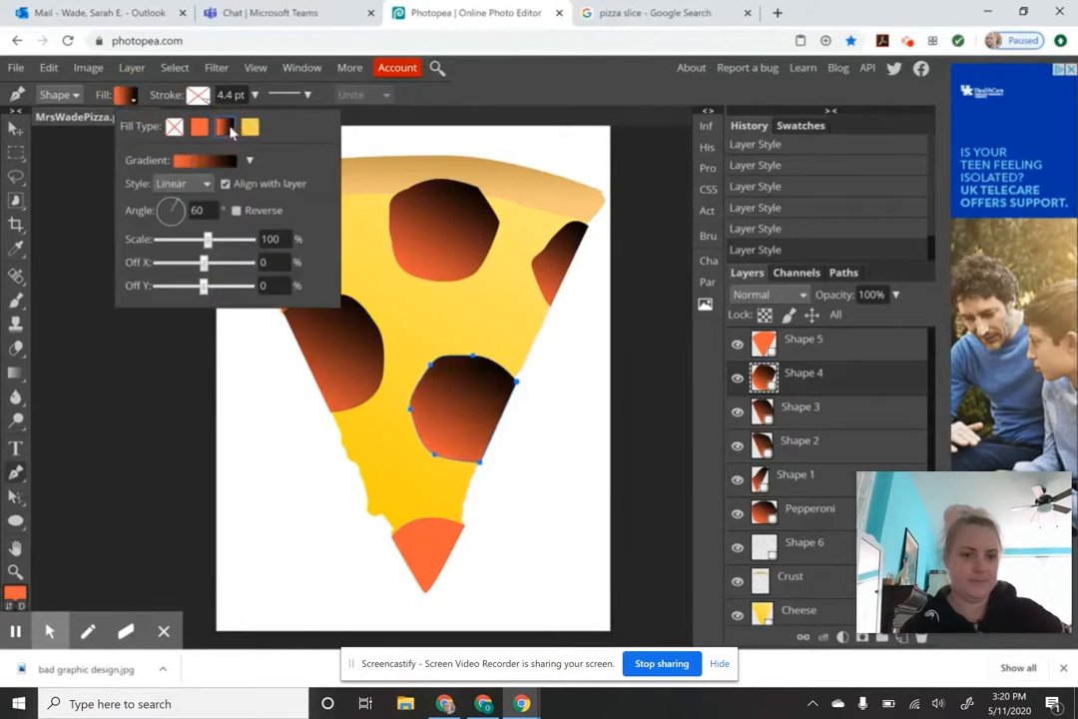
left_click(819, 345)
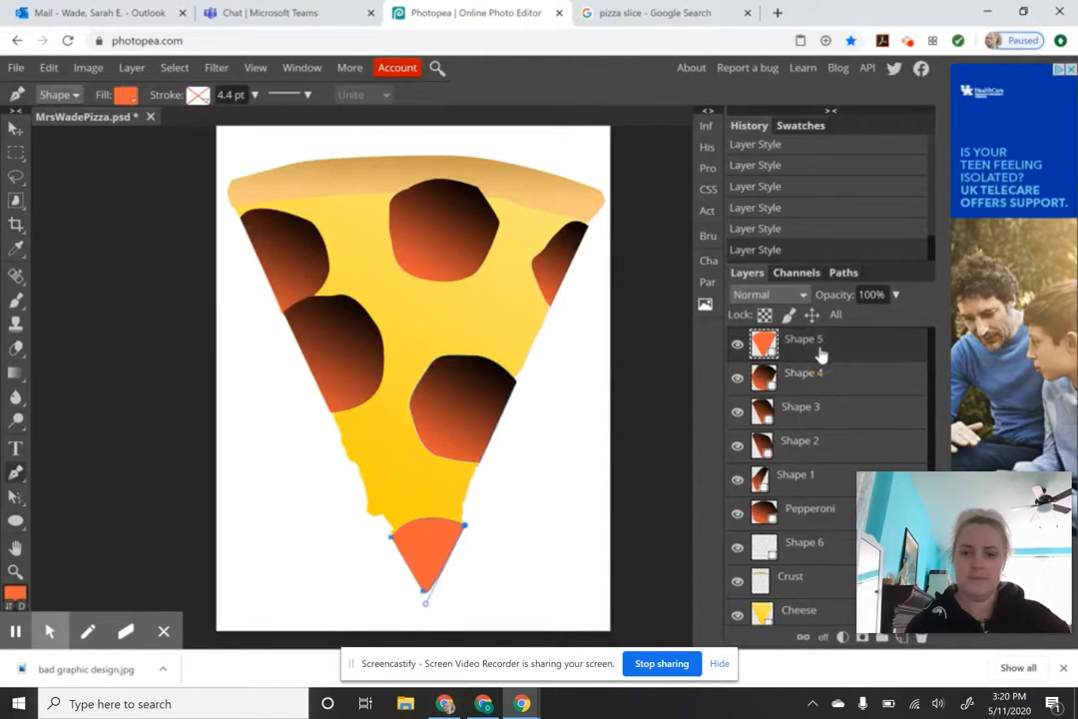
left_click(127, 95)
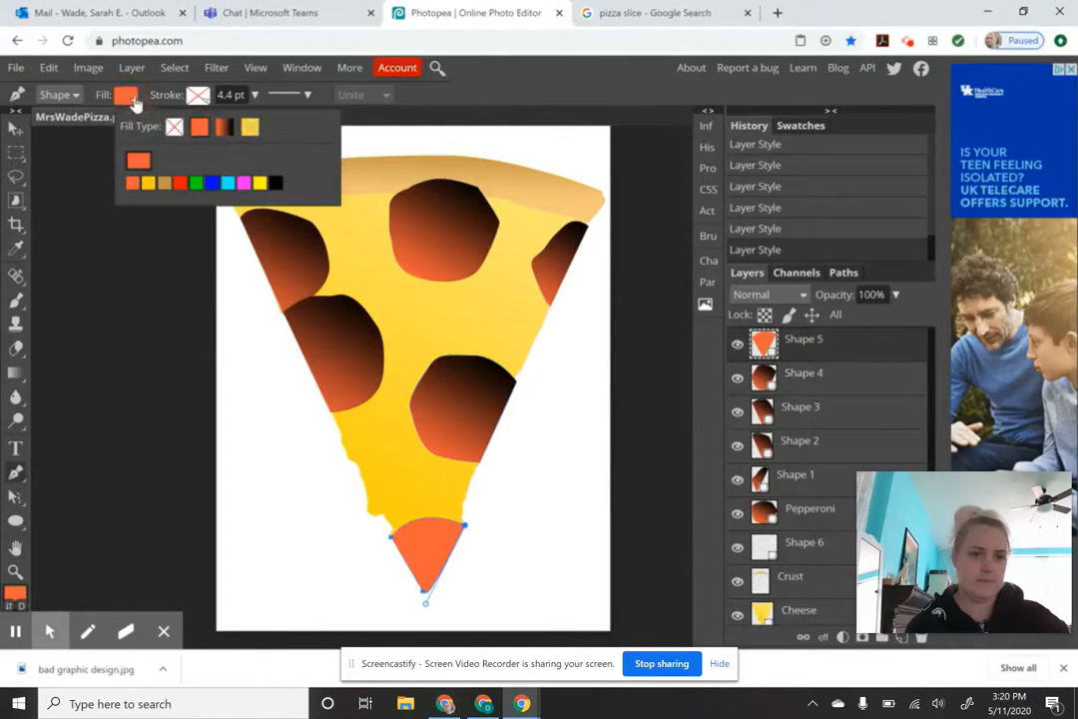
left_click(223, 126)
left_click(495, 92)
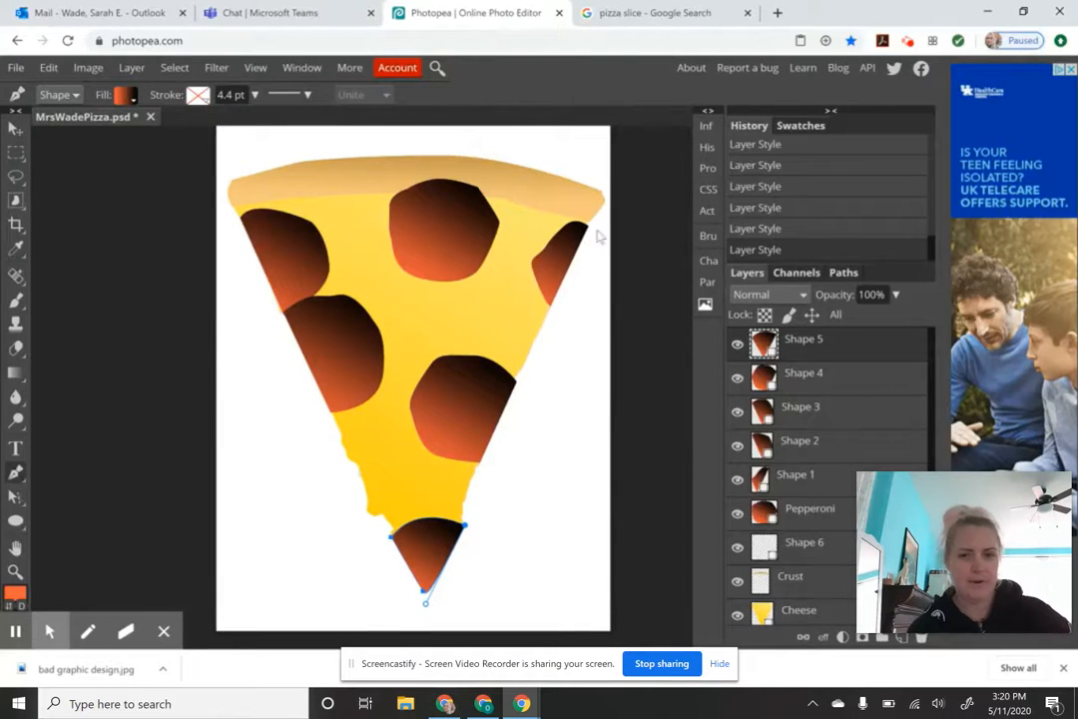
Step: Recolor the black end of the Shape 5 pepperoni's gradient to dark red 710909
left_click(126, 98)
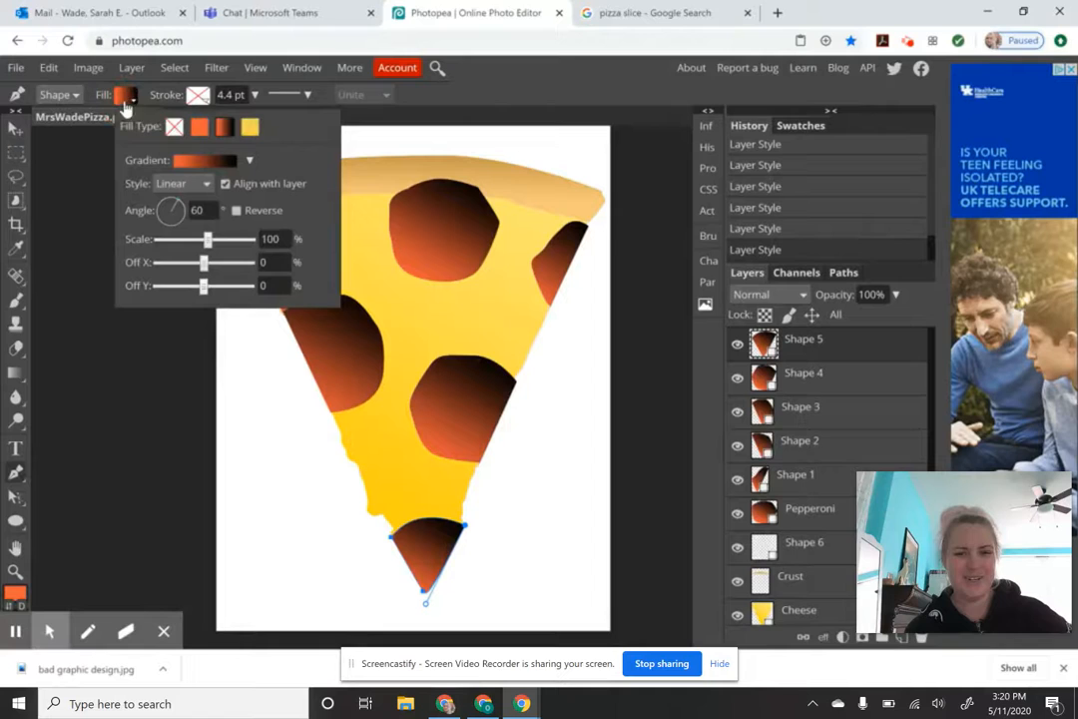
left_click(205, 160)
left_click(439, 354)
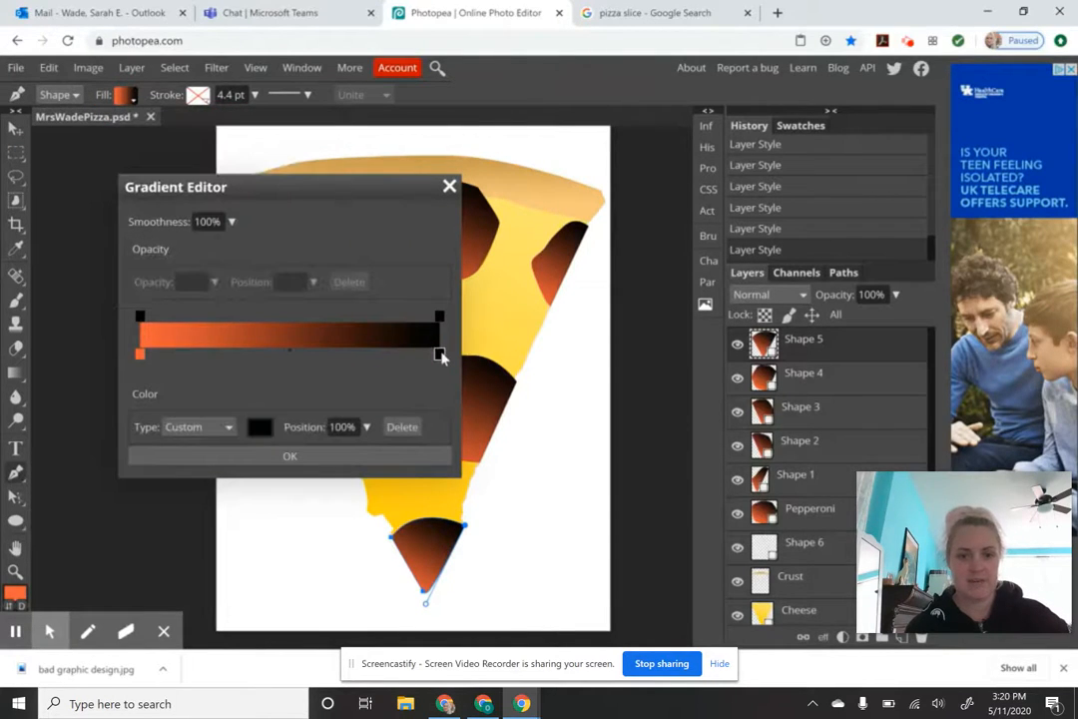
double_click(439, 353)
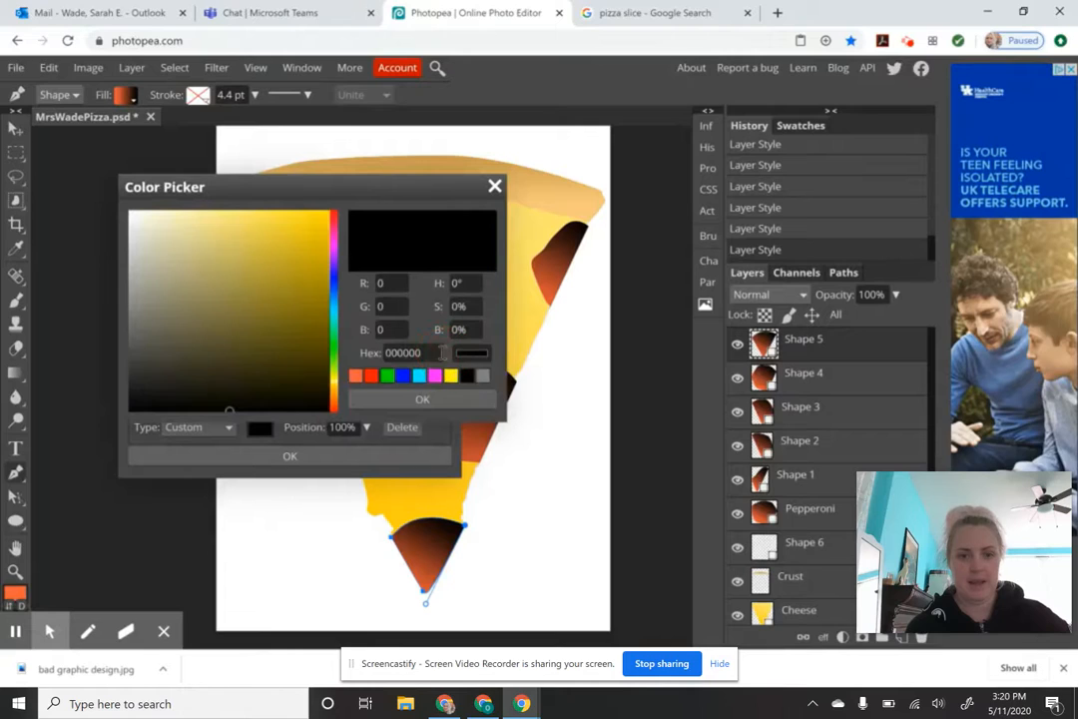
left_click(372, 377)
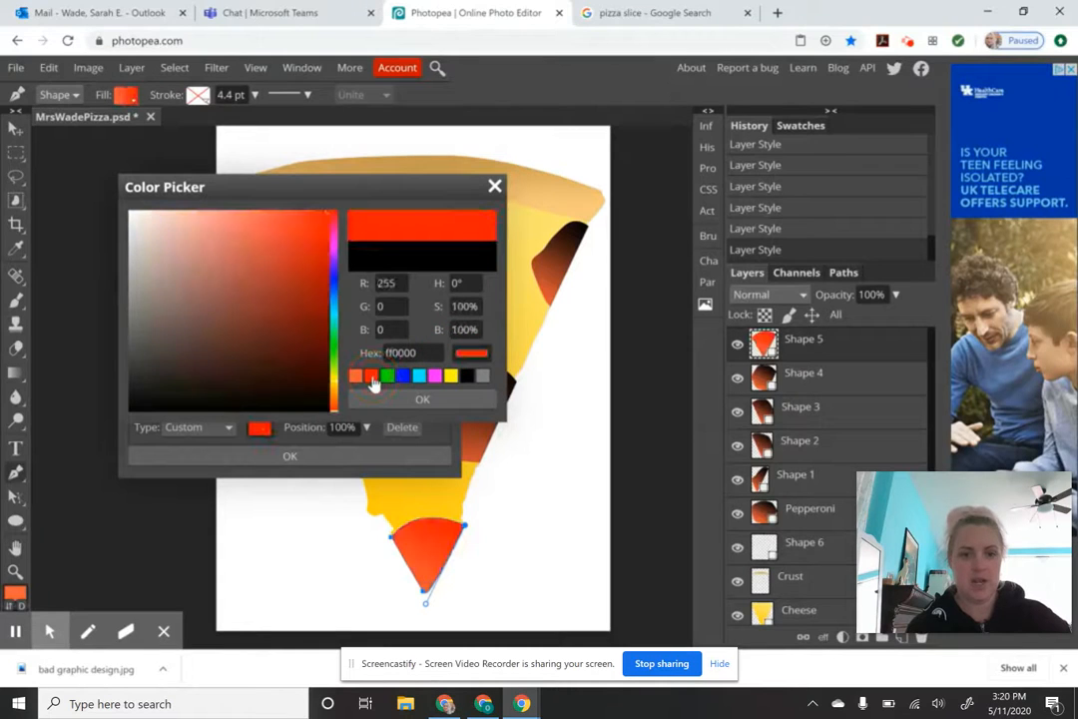
left_click(275, 296)
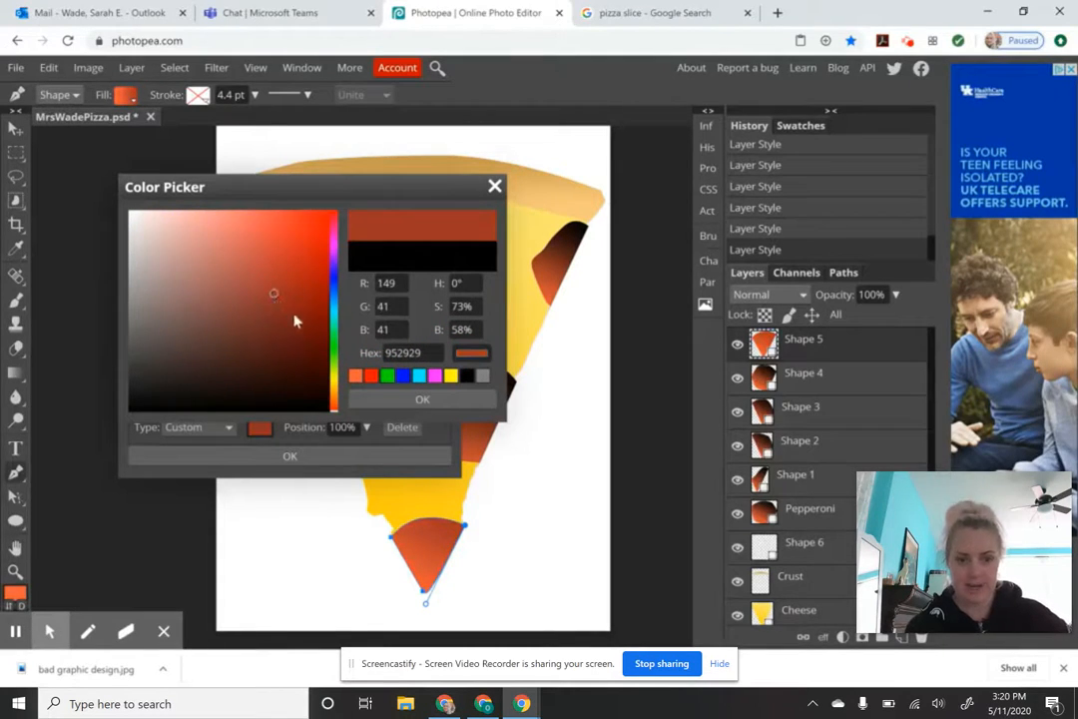
left_click_drag(294, 321, 312, 325)
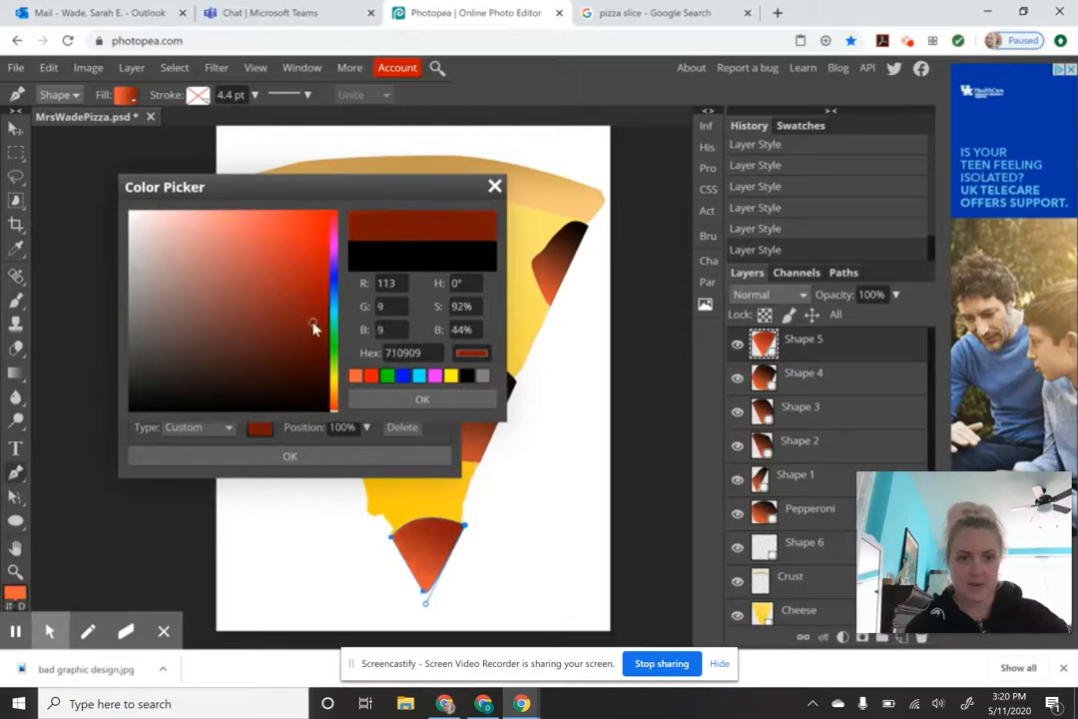
left_click(425, 399)
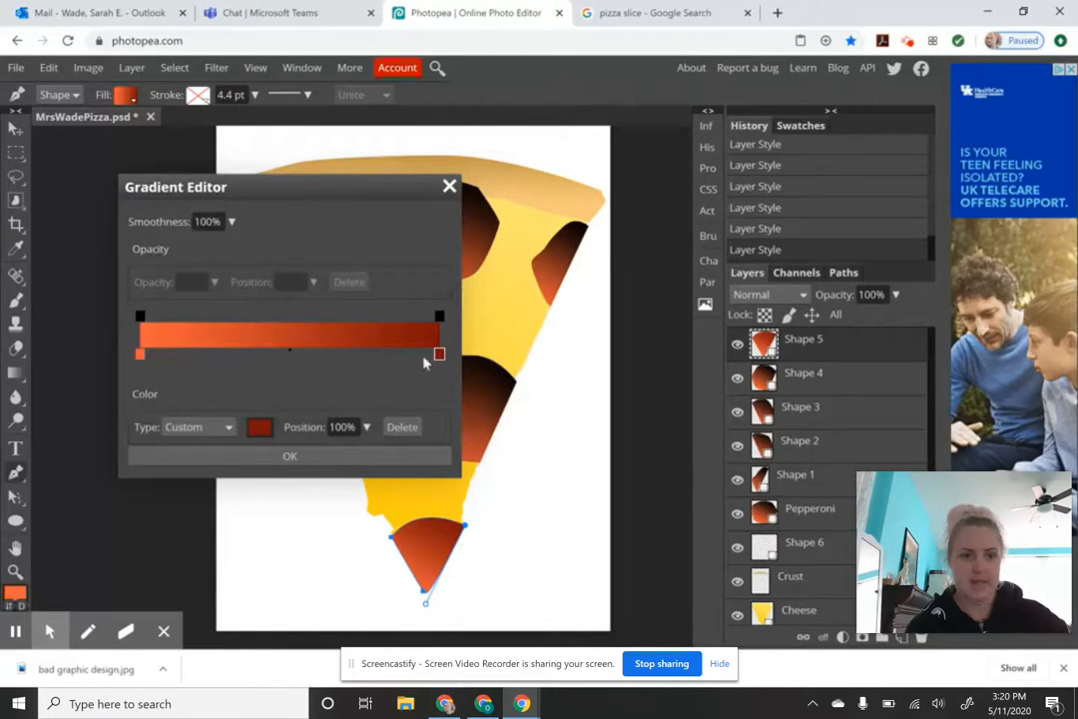
left_click(317, 456)
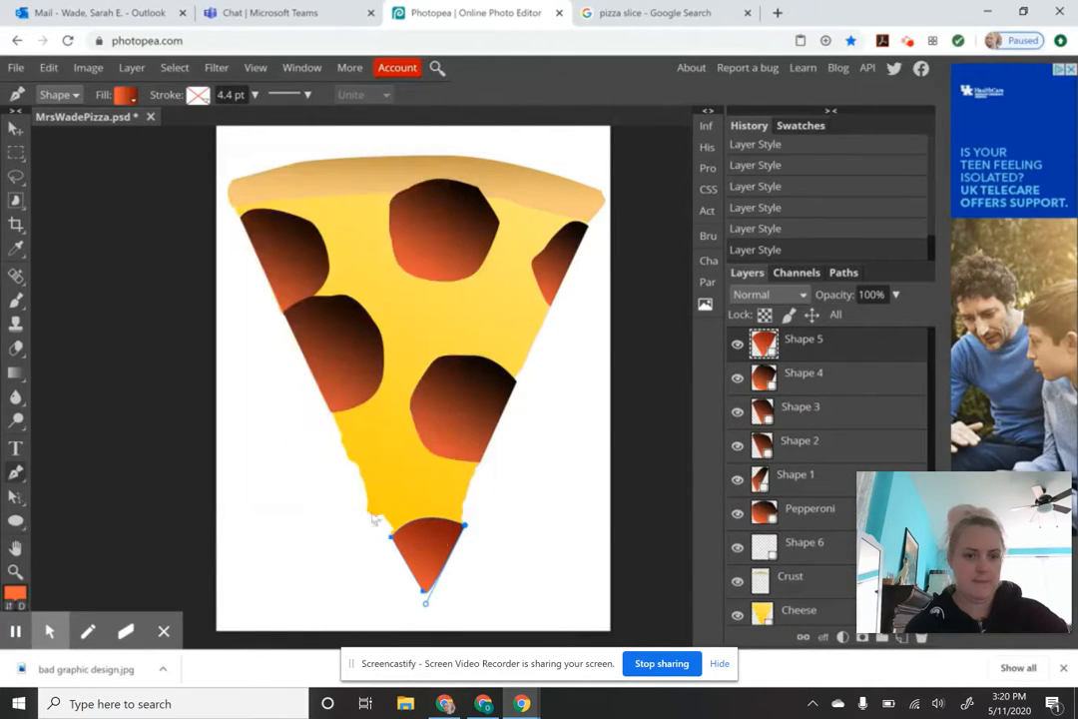
Step: Change the black end of the Shape 4 pepperoni's gradient to dark red 450909, with that color stop at 98%
left_click(804, 378)
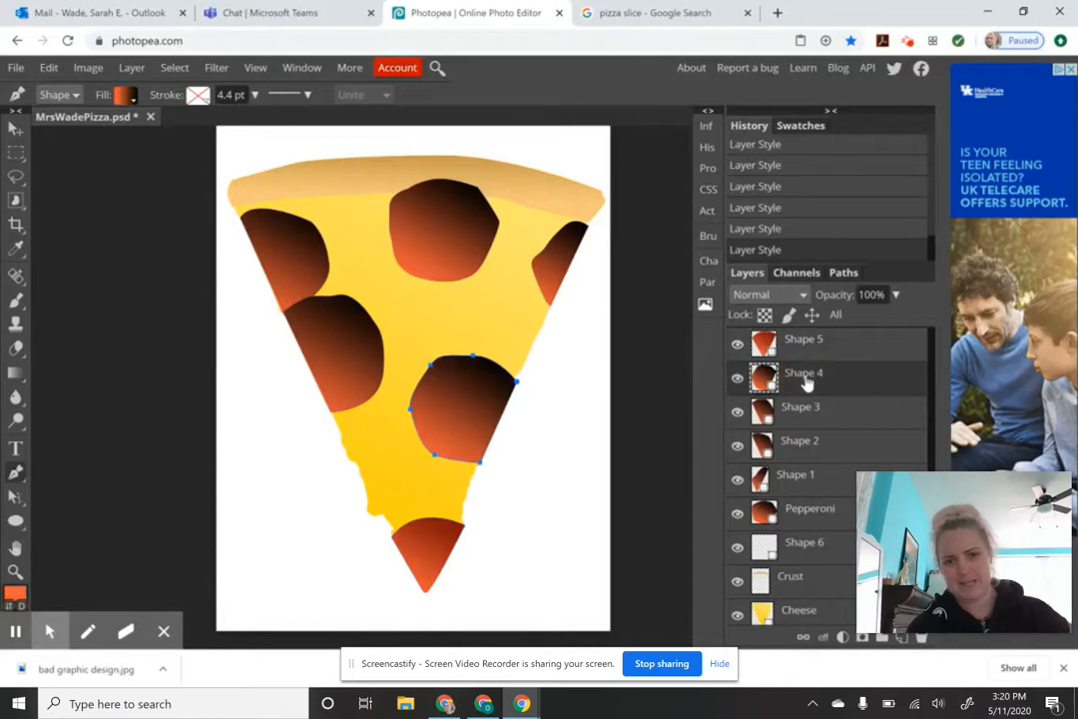
left_click(127, 95)
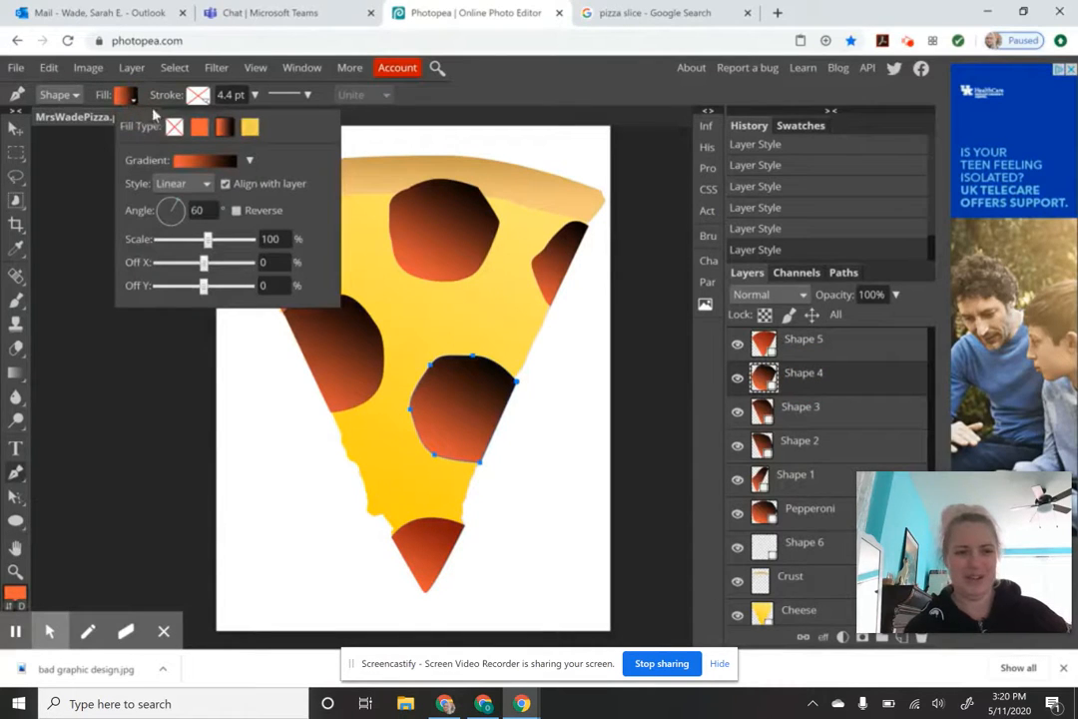
left_click(207, 160)
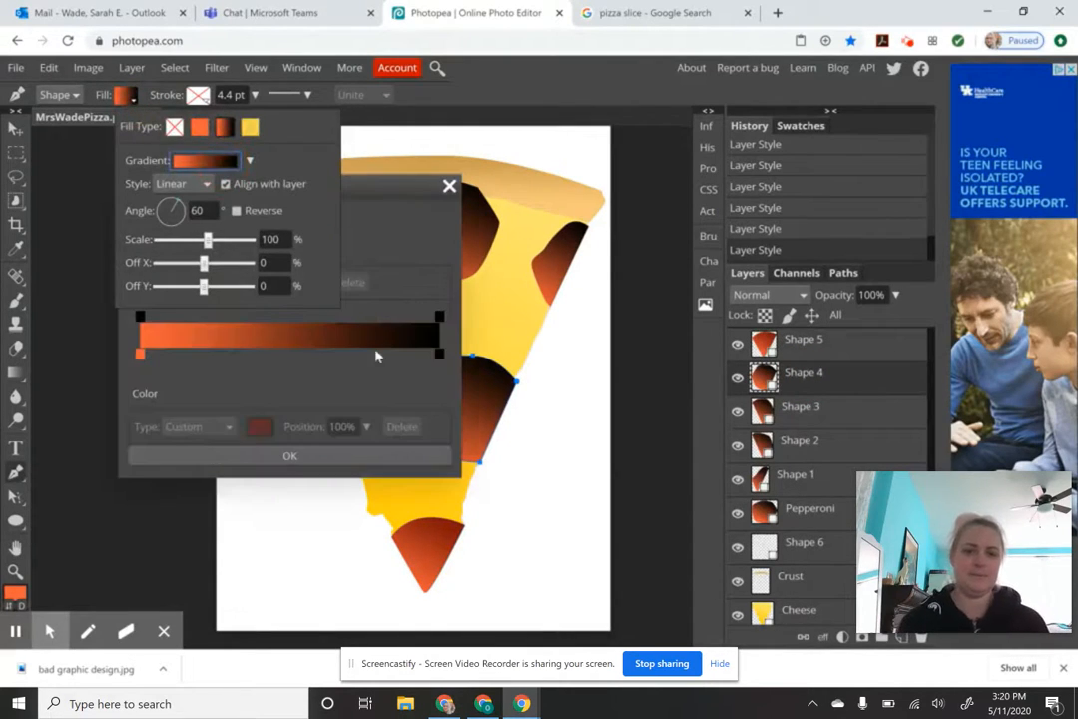
left_click(443, 358)
left_click(434, 355)
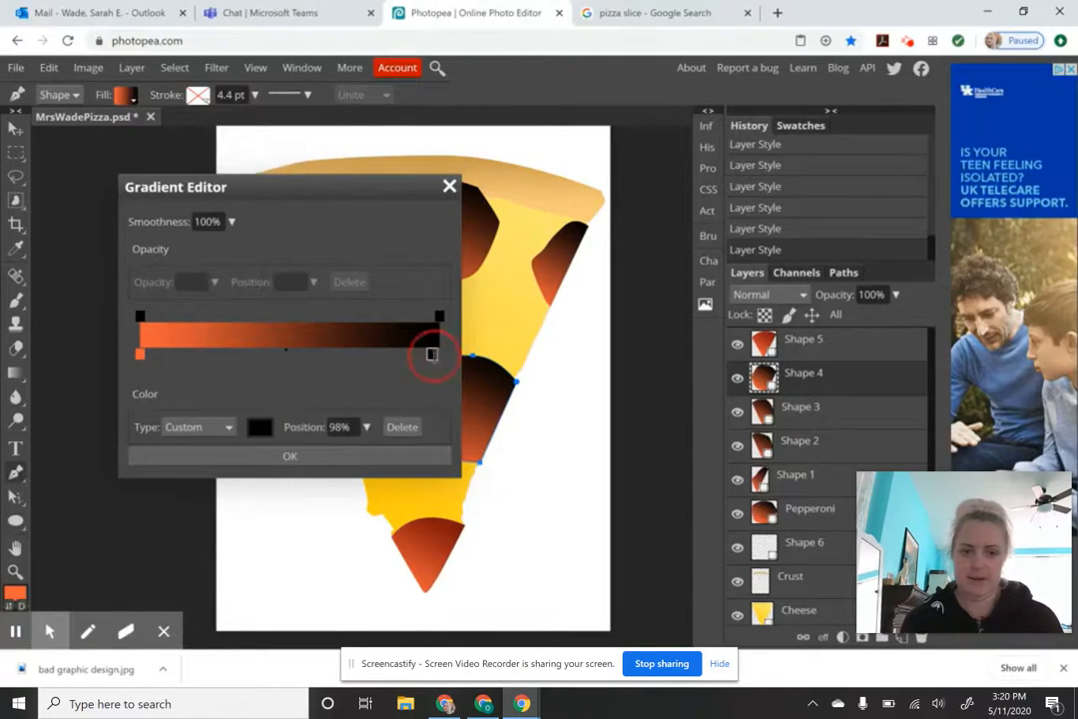
left_click(303, 356)
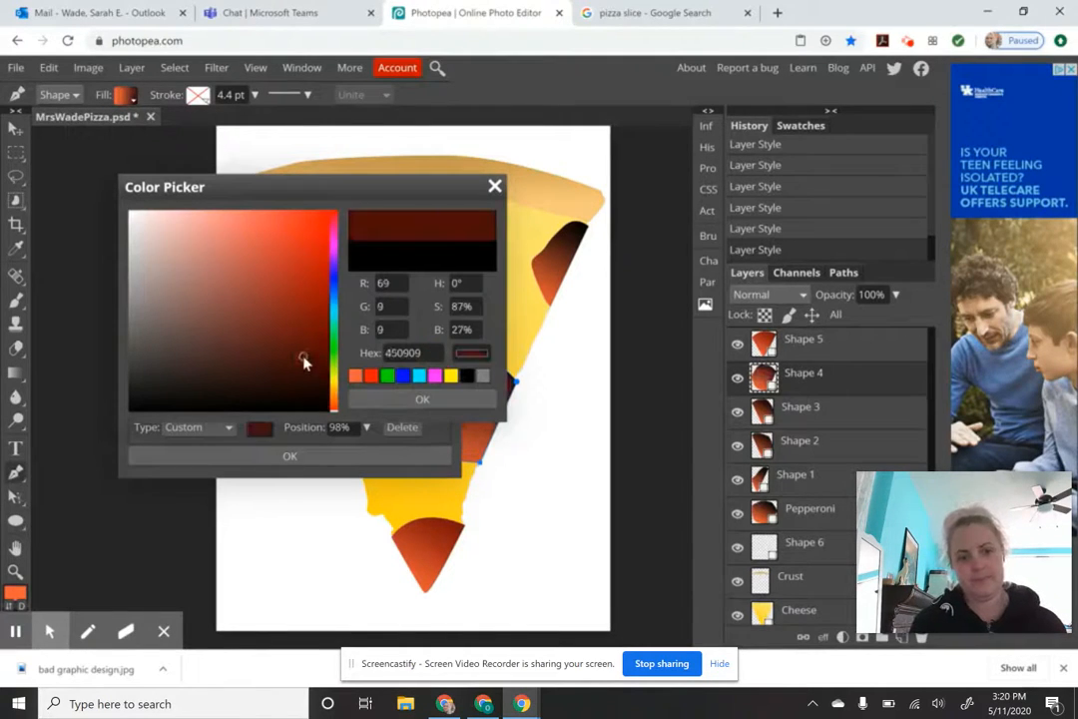
left_click(417, 400)
left_click(325, 455)
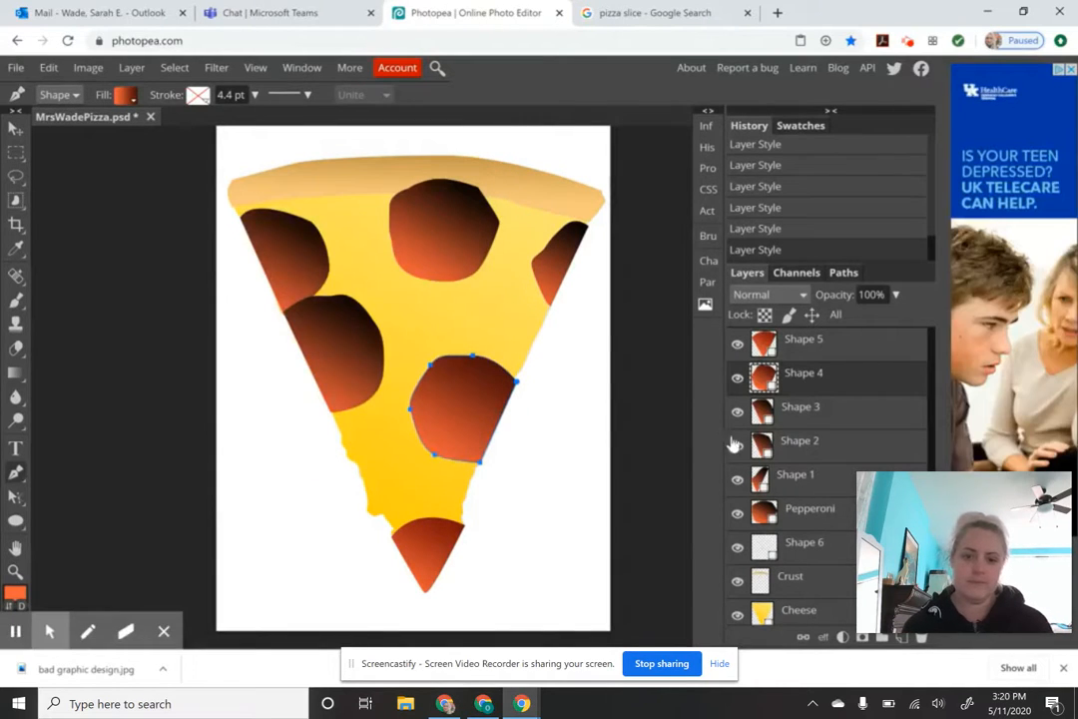
Step: Replace the black end color of the Shape 2 pepperoni's gradient with a very dark red
left_click(794, 449)
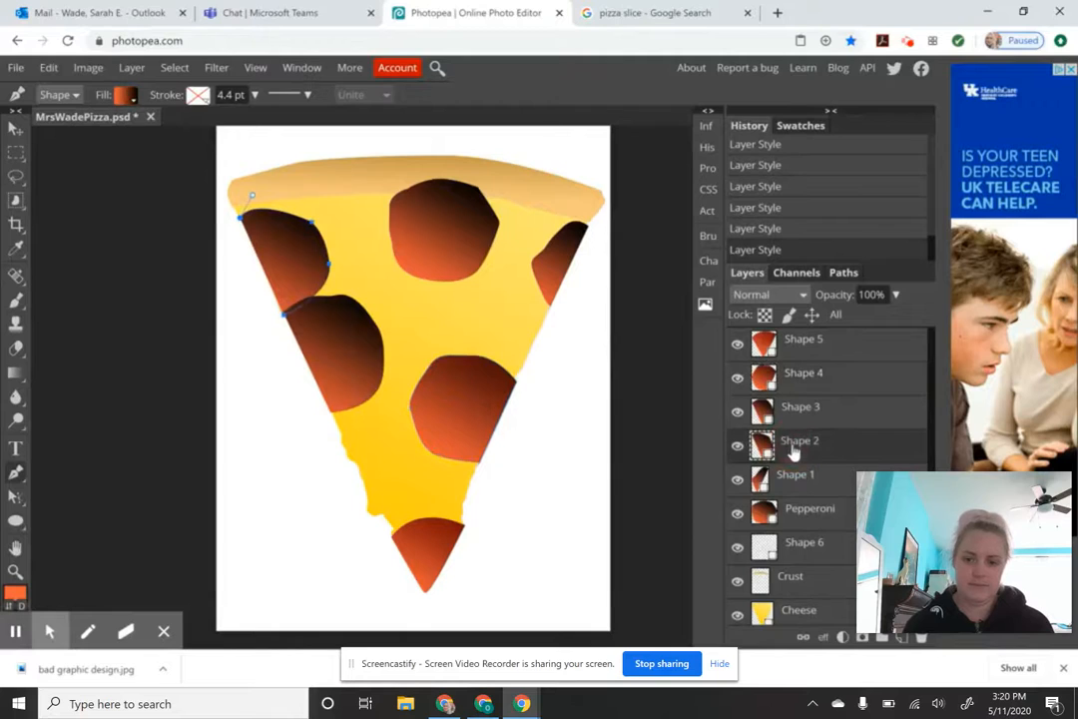
left_click(124, 94)
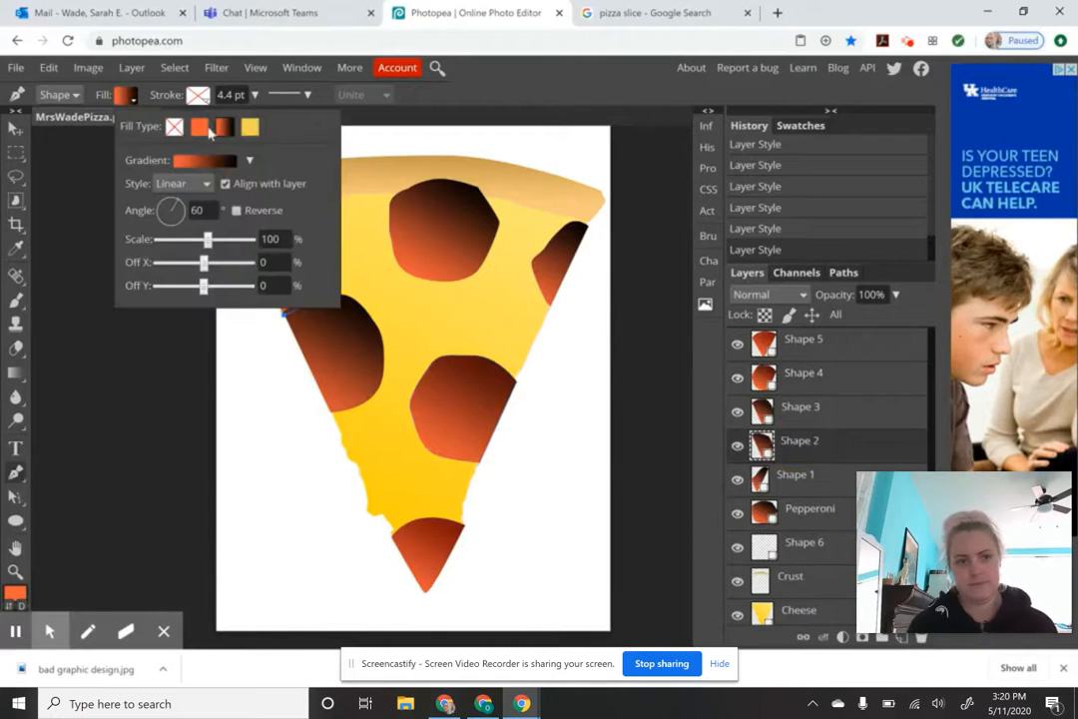
left_click(225, 128)
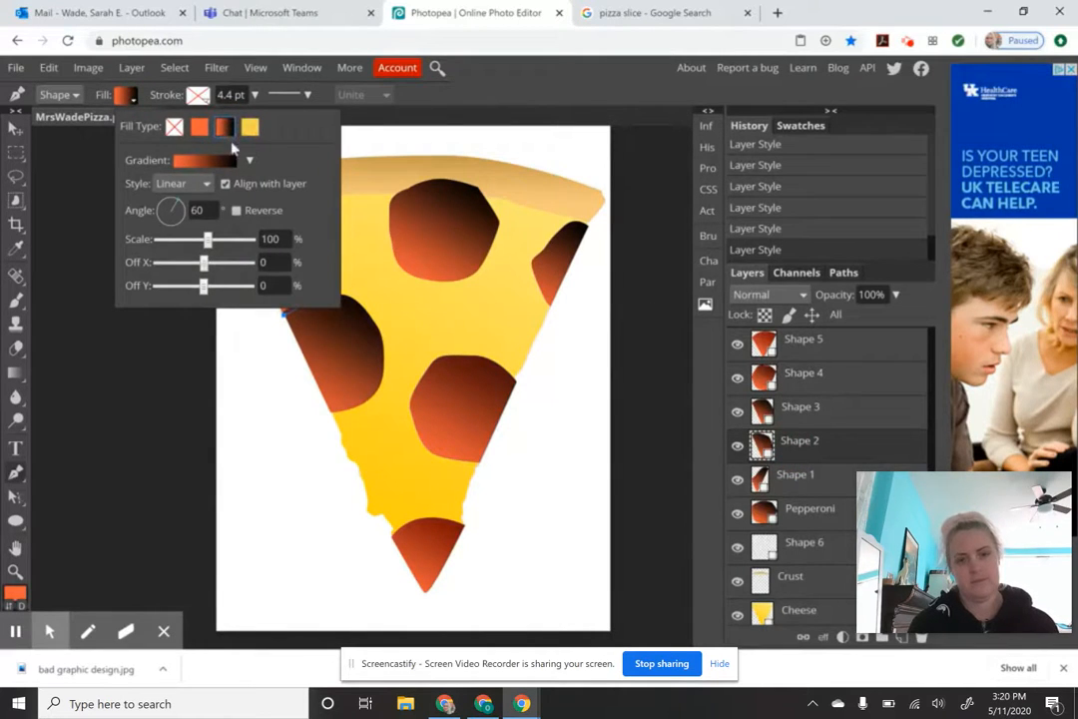
left_click(210, 160)
left_click(440, 356)
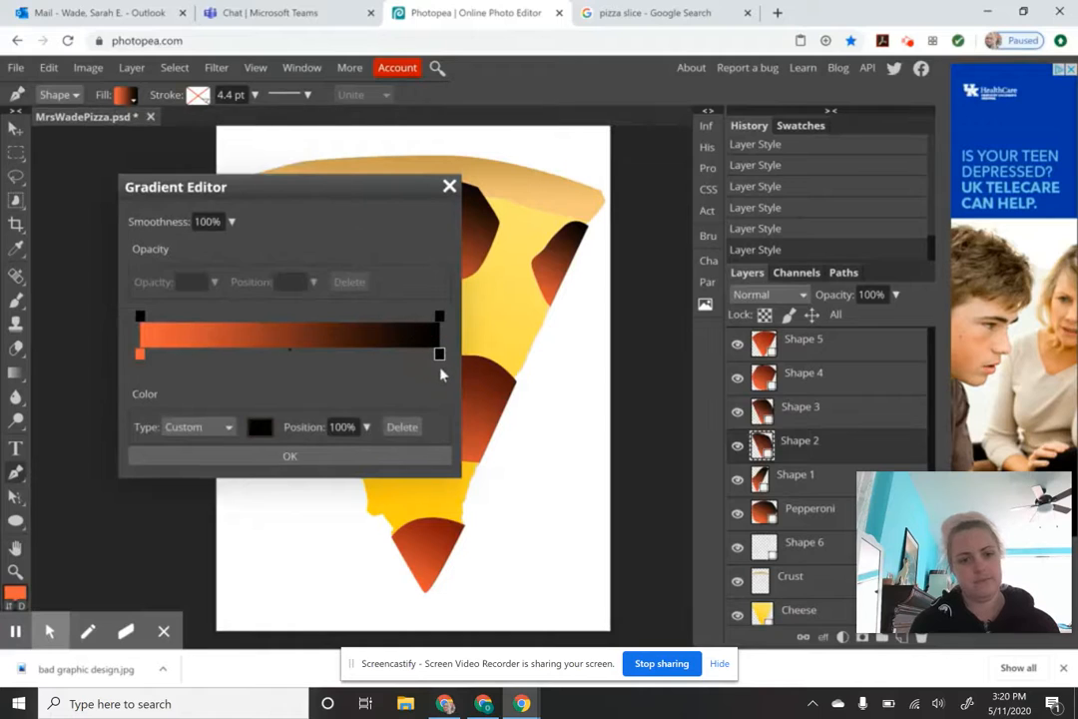
left_click(259, 427)
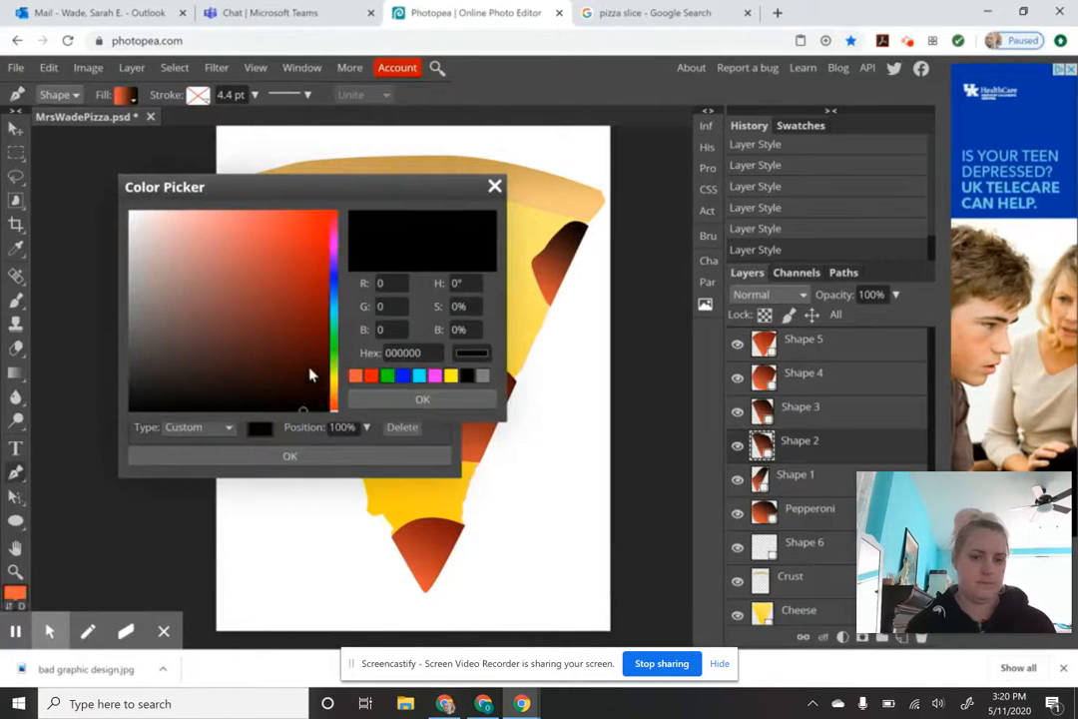
left_click(309, 367)
left_click(404, 399)
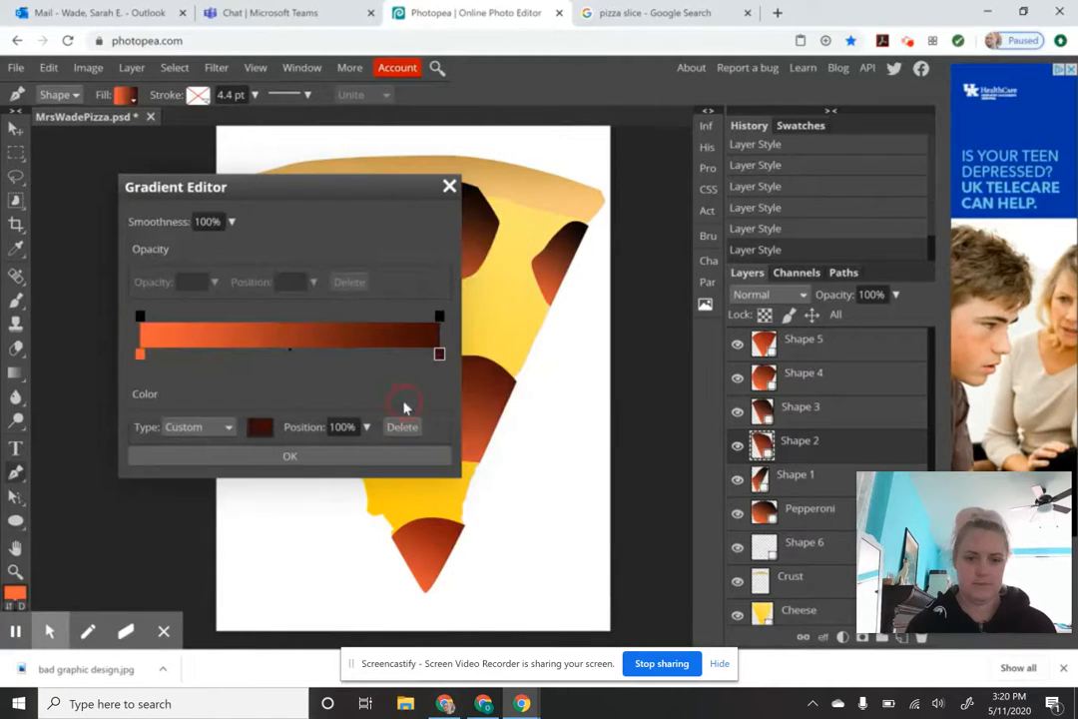
left_click(349, 456)
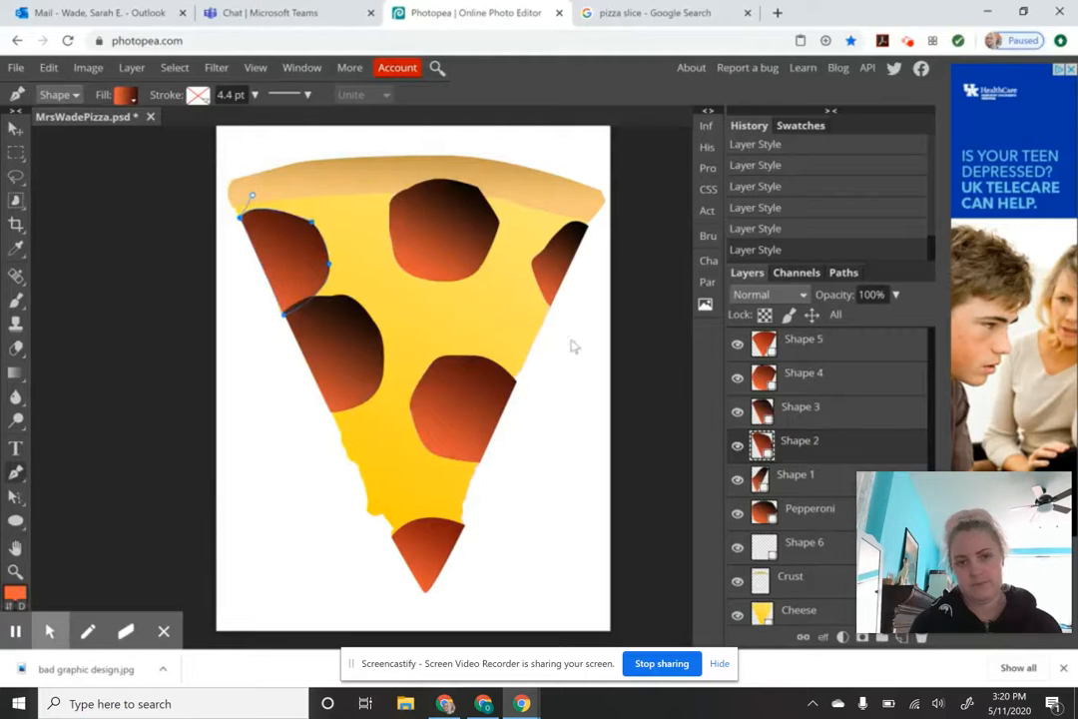
Step: Replace the black end color of the Shape 3 pepperoni's gradient with a dark red
left_click(801, 407)
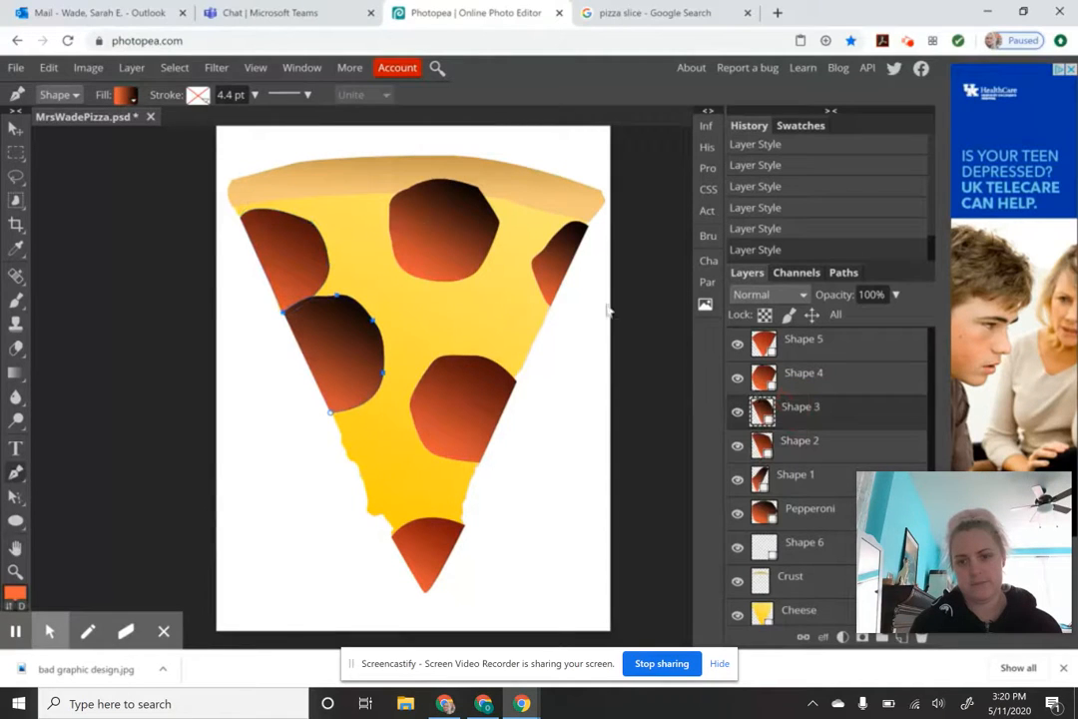
left_click(124, 95)
left_click(226, 128)
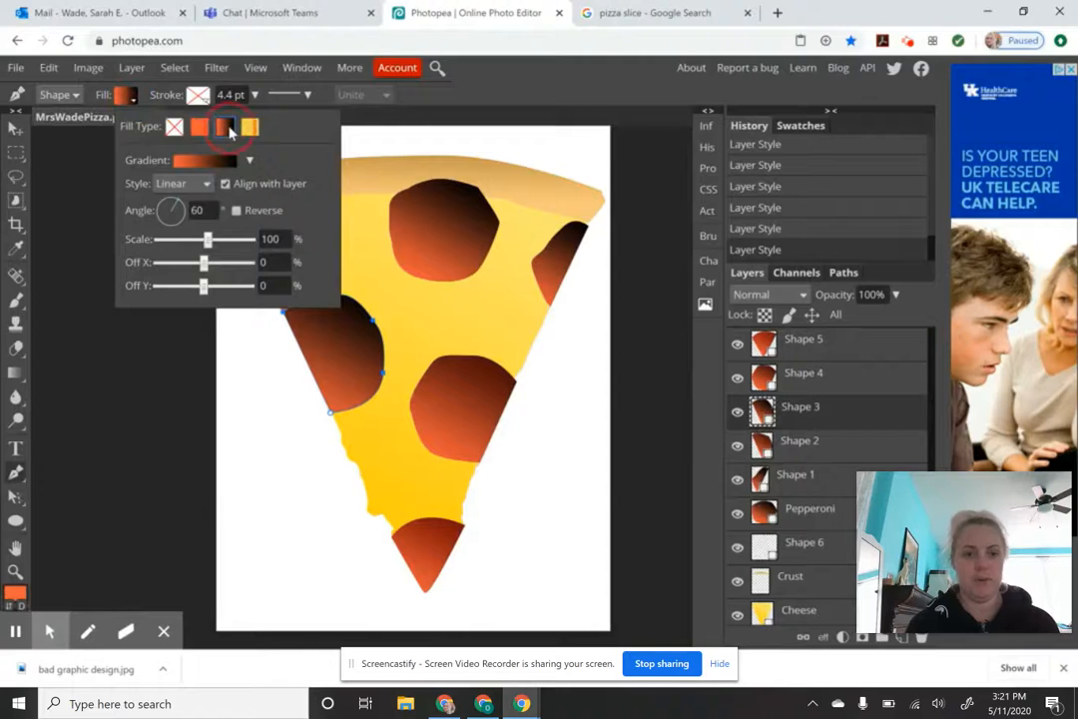
left_click(200, 159)
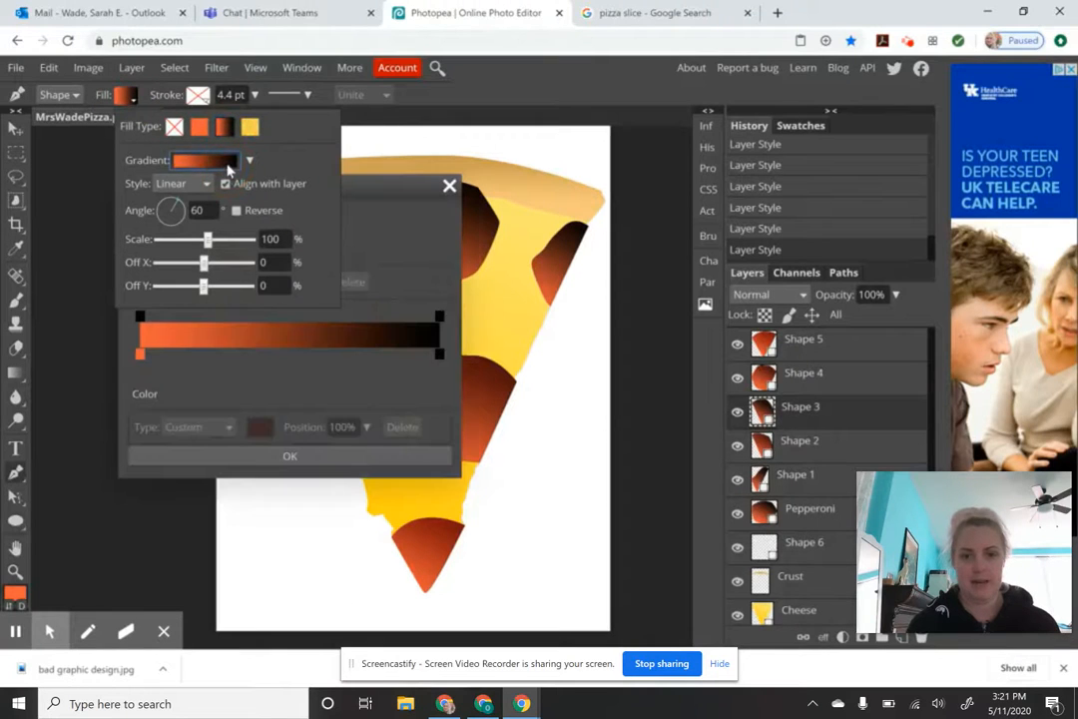
left_click(439, 353)
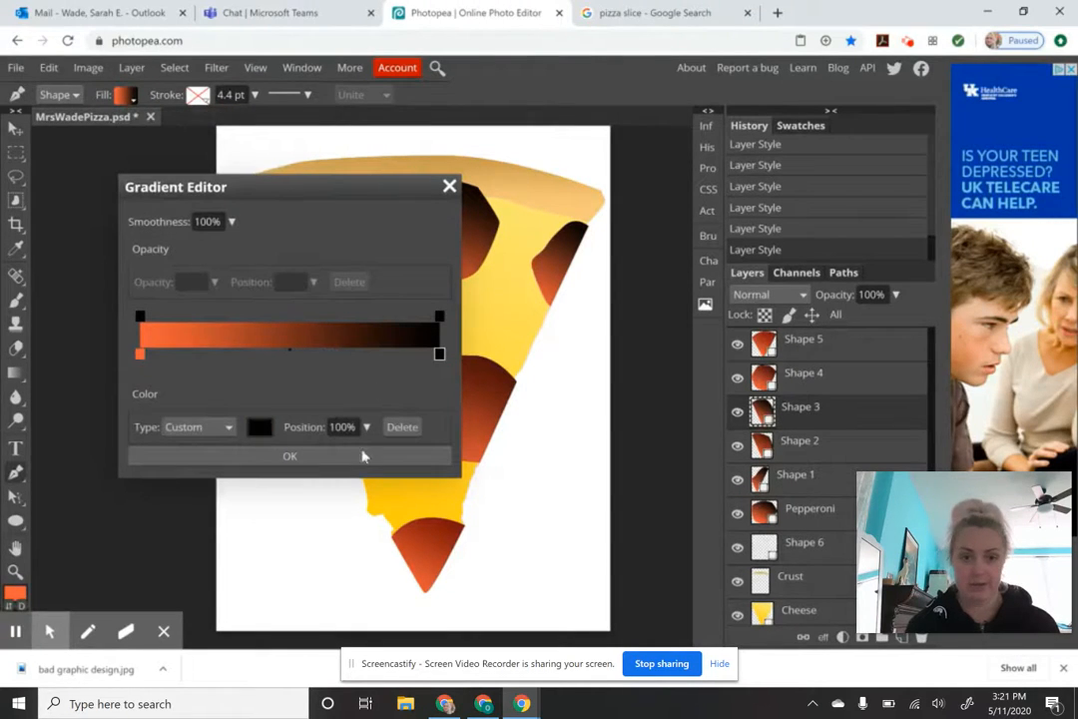
left_click(262, 431)
left_click(334, 404)
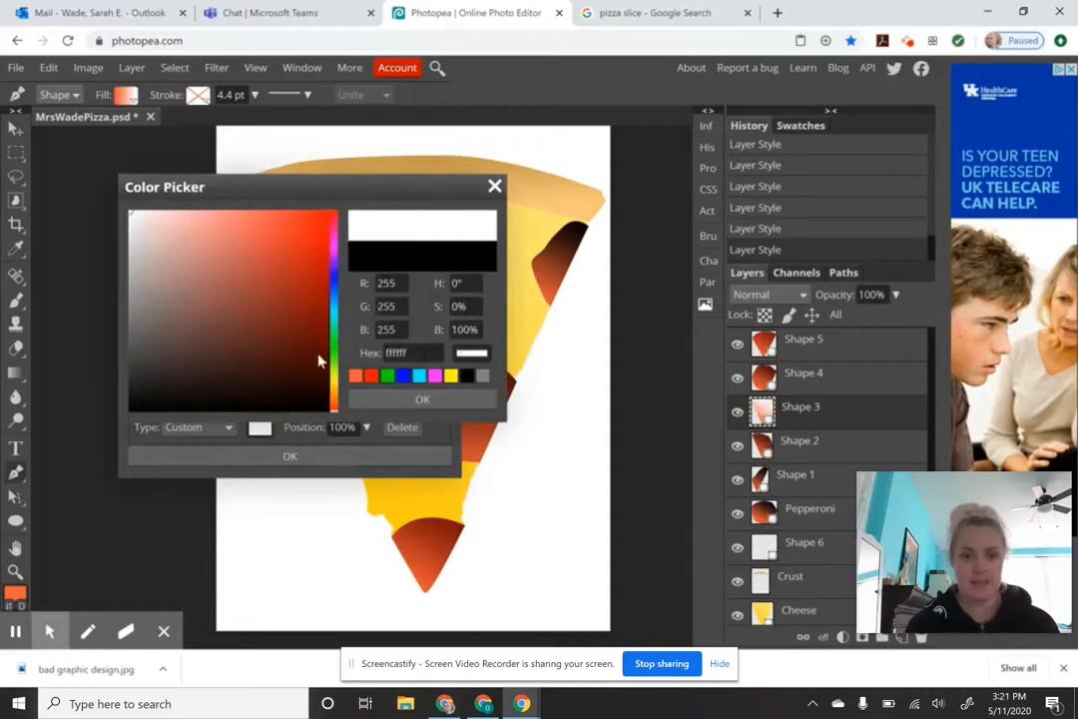
left_click(317, 358)
left_click(423, 398)
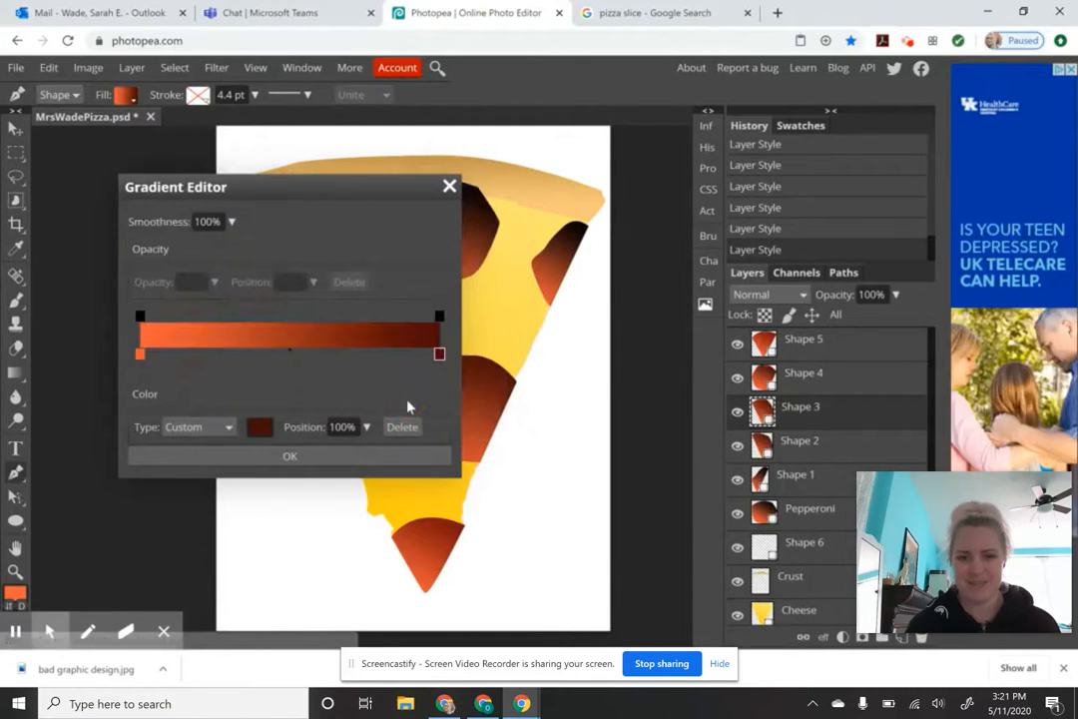
left_click(289, 456)
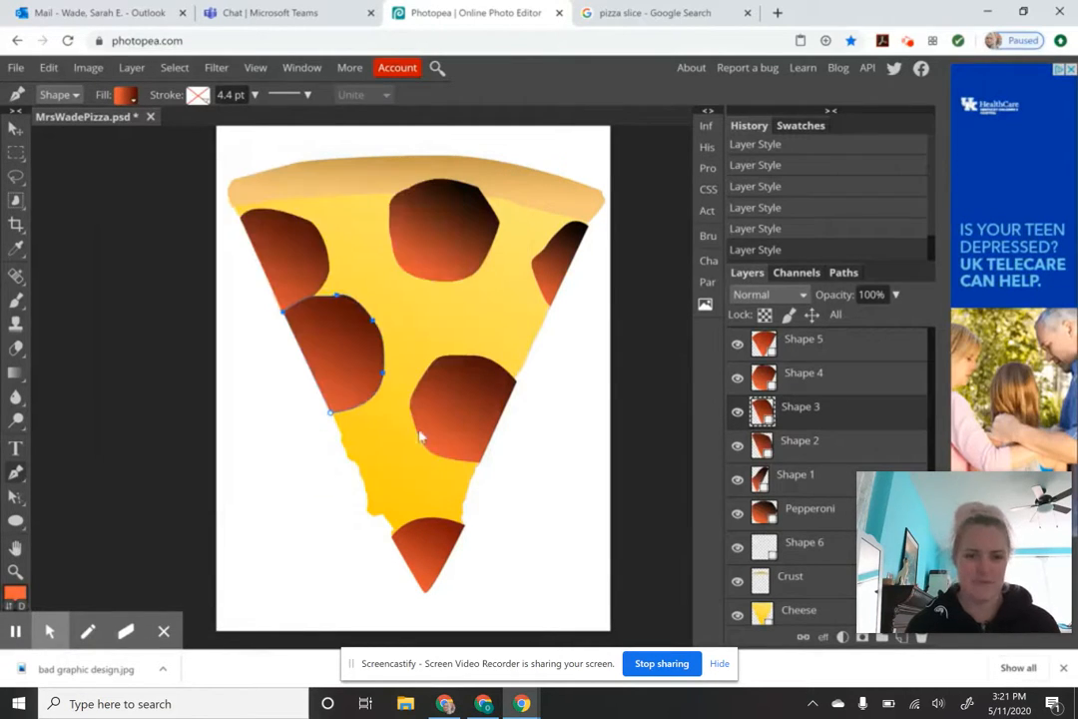
Step: Replace the black end color of the Shape 1 pepperoni's gradient with a dark red
left_click(827, 374)
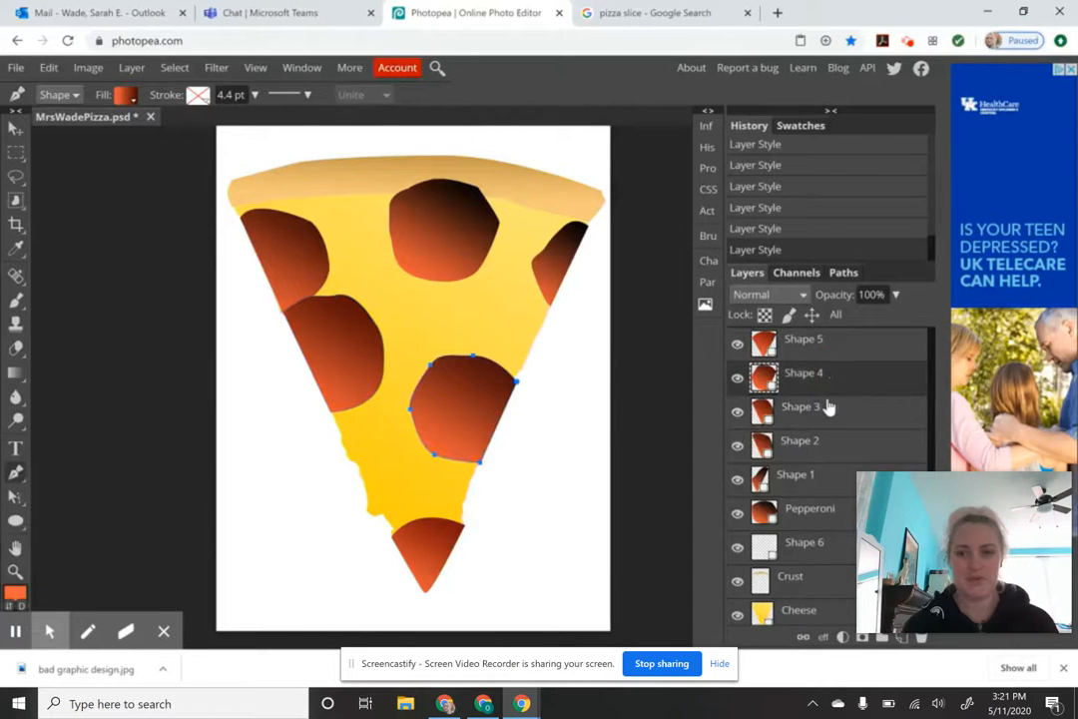
left_click(809, 483)
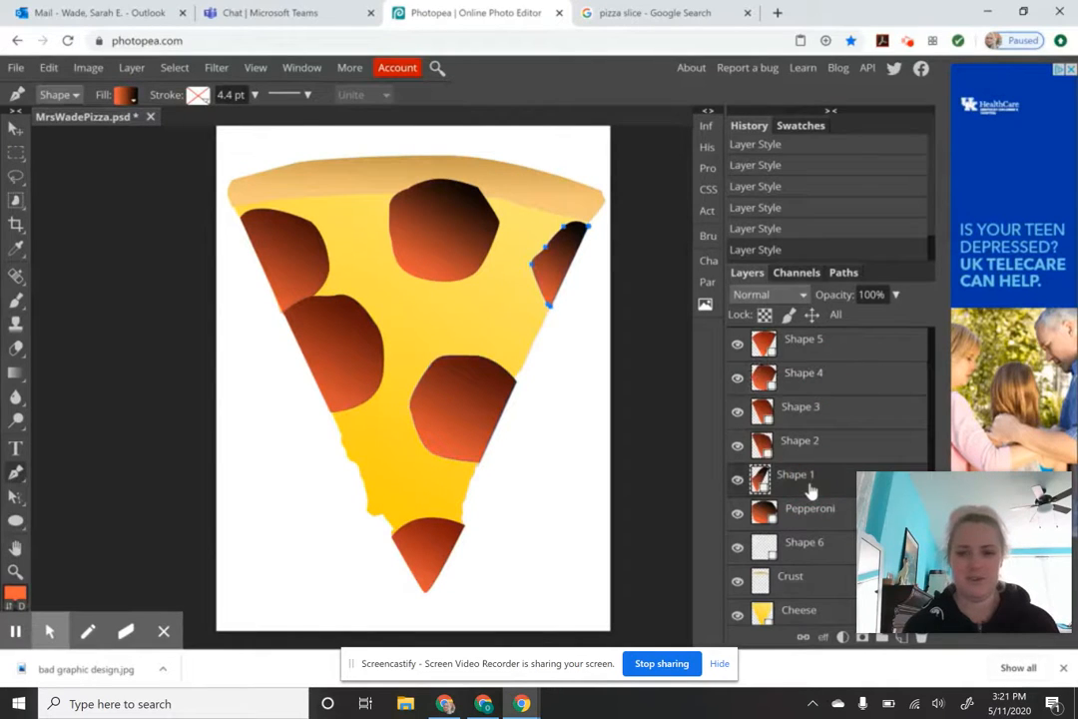
left_click(133, 95)
left_click(249, 160)
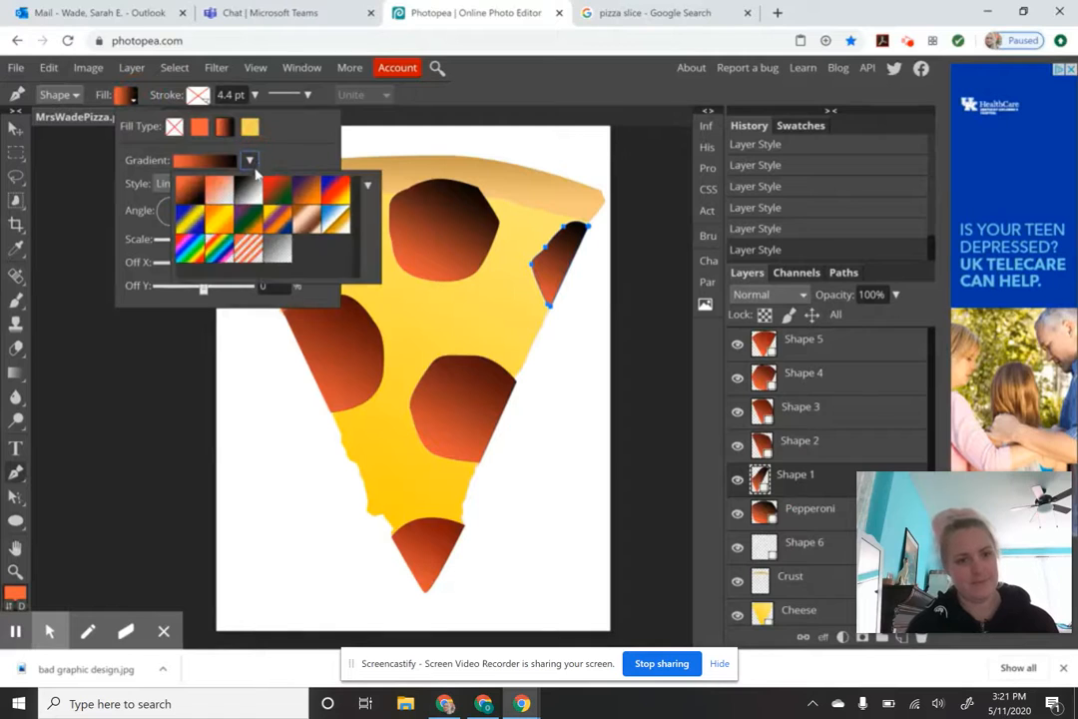
left_click(205, 161)
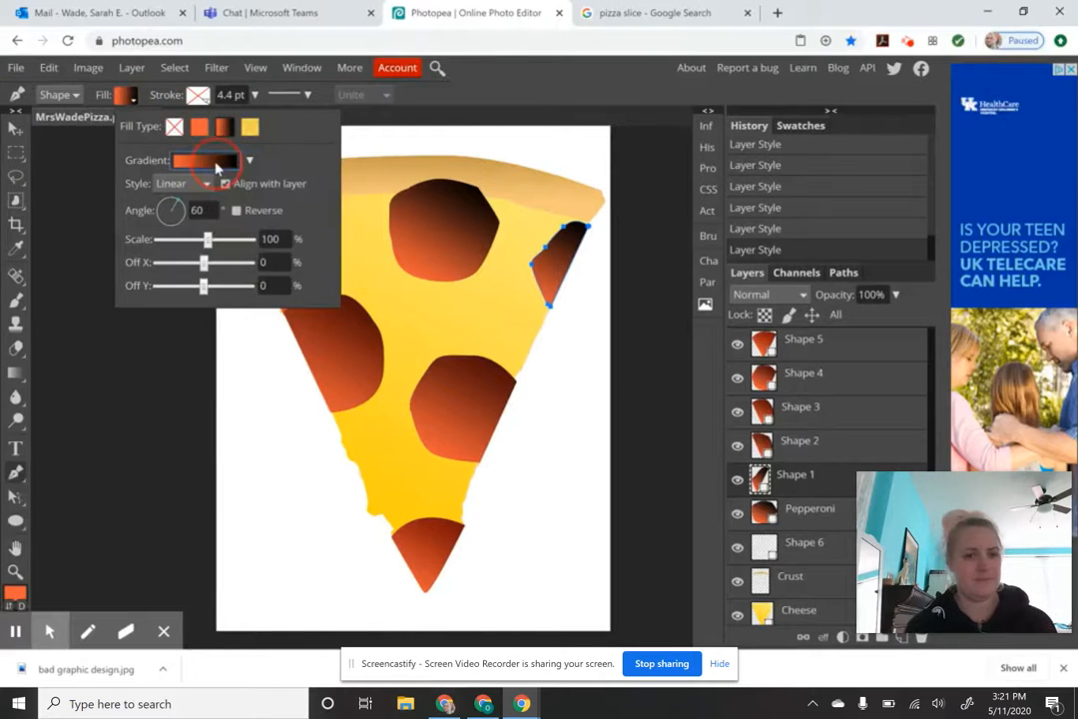
left_click(440, 353)
left_click(259, 426)
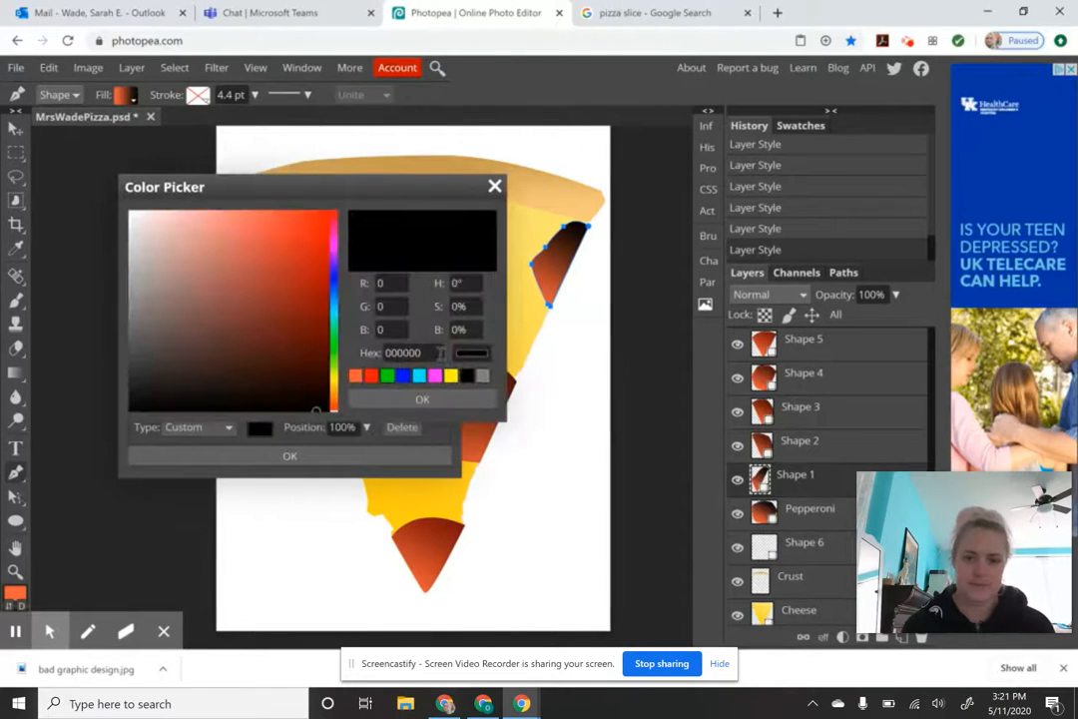
left_click_drag(314, 382, 309, 359)
left_click(379, 402)
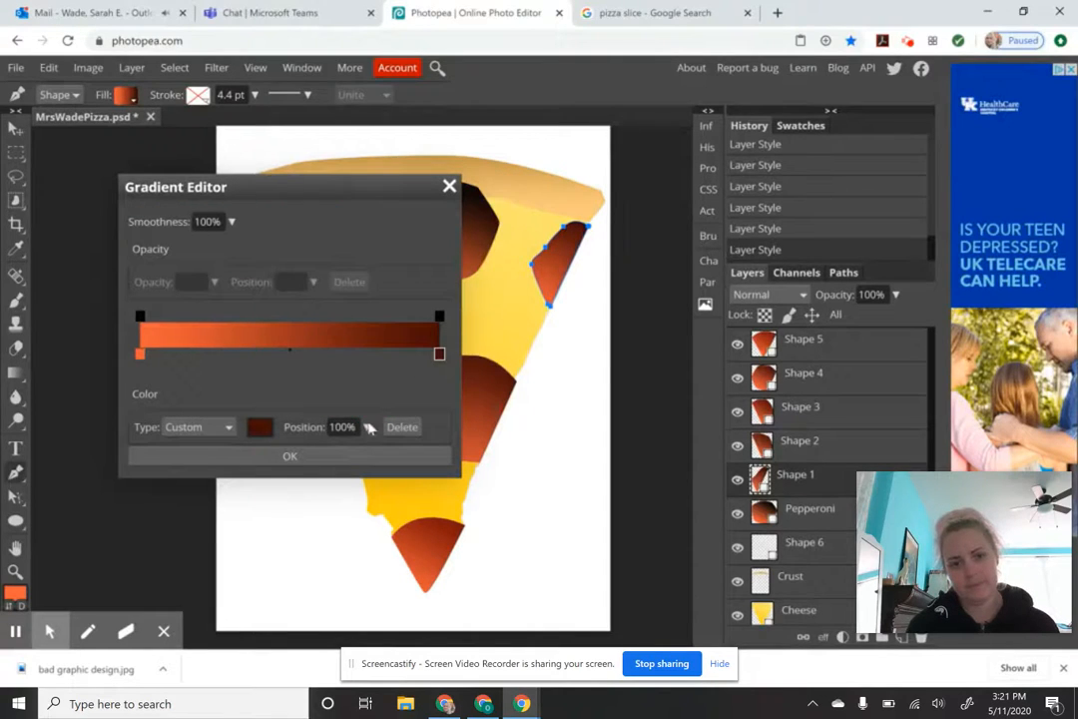
left_click(329, 457)
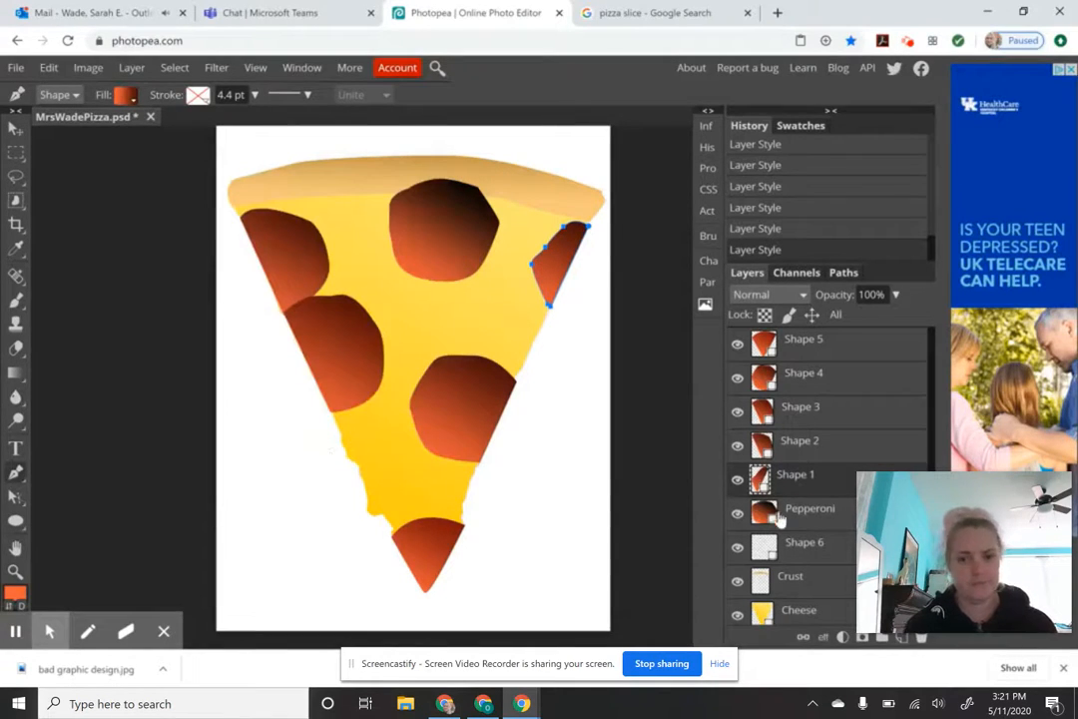
Step: Replace the black end color of the Pepperoni layer's gradient with a dark red
left_click(782, 517)
left_click(124, 95)
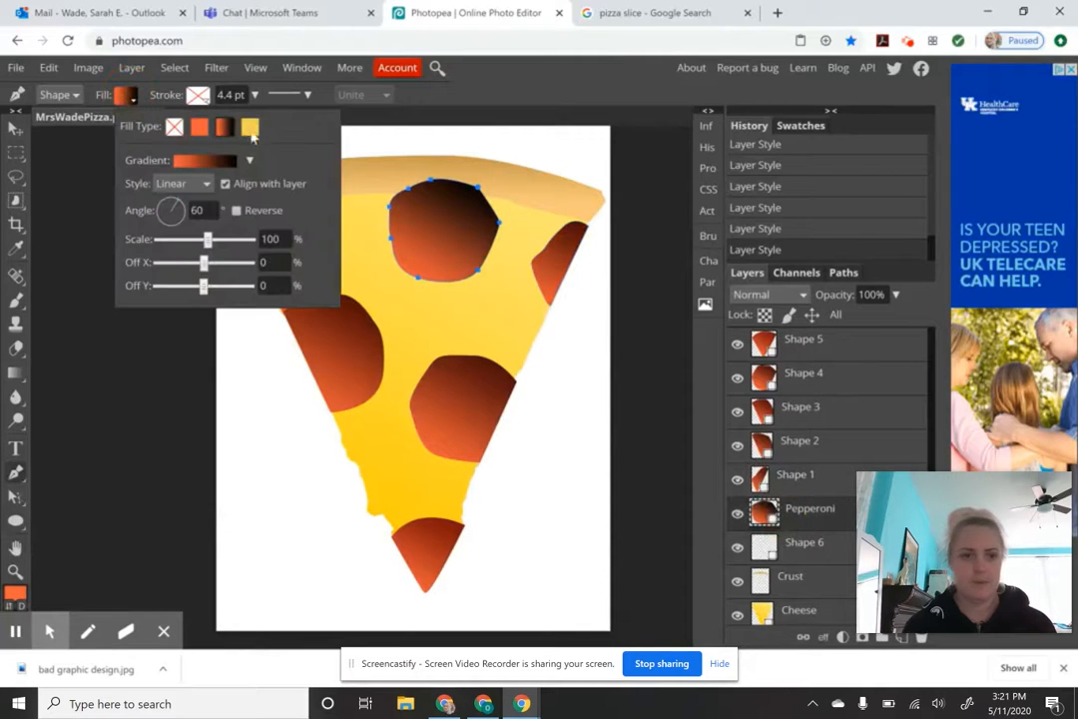
left_click(223, 132)
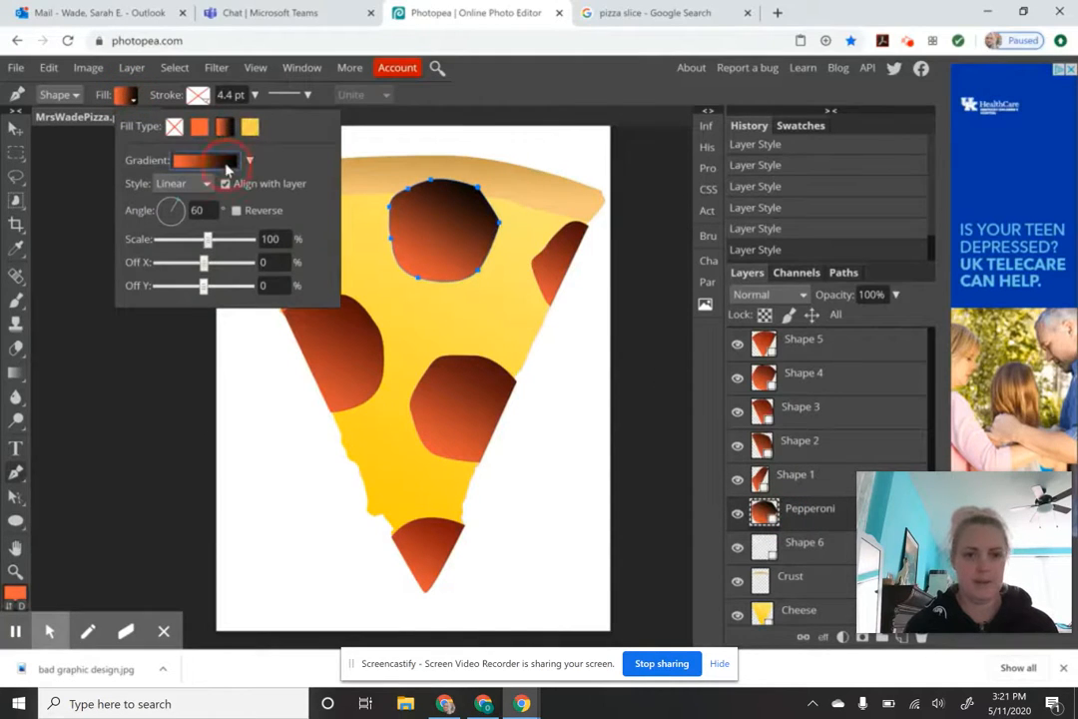
left_click(226, 160)
left_click(440, 355)
left_click(440, 355)
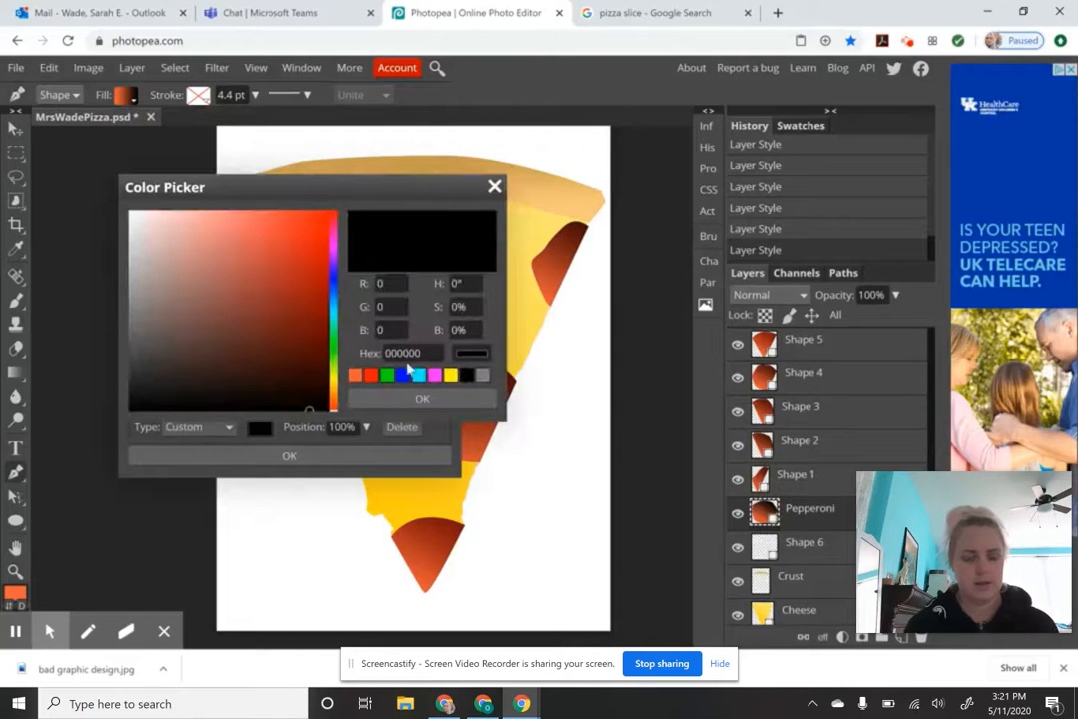
left_click(300, 367)
left_click(422, 398)
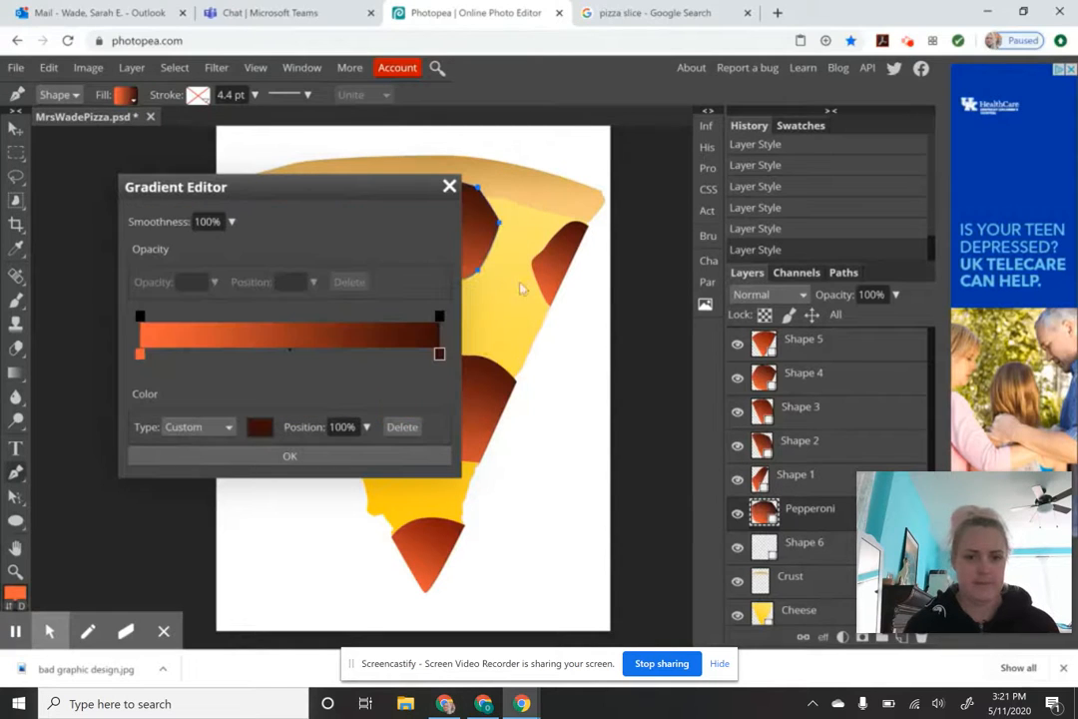
left_click(344, 463)
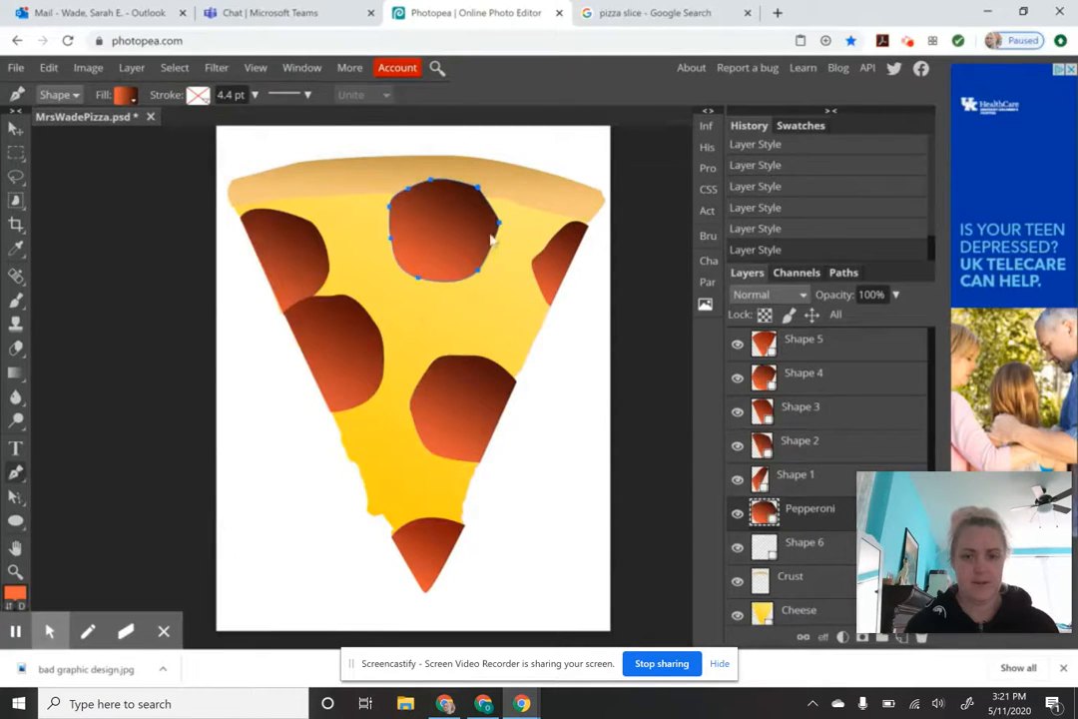
scroll(824, 579, "down", 1)
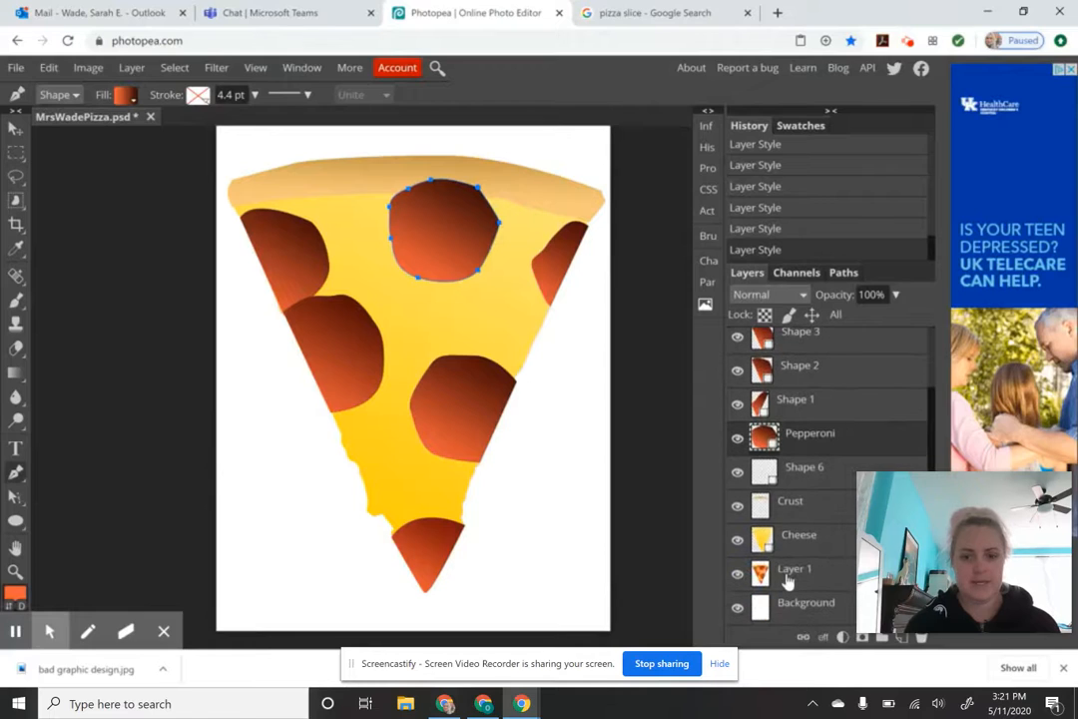
left_click(788, 574)
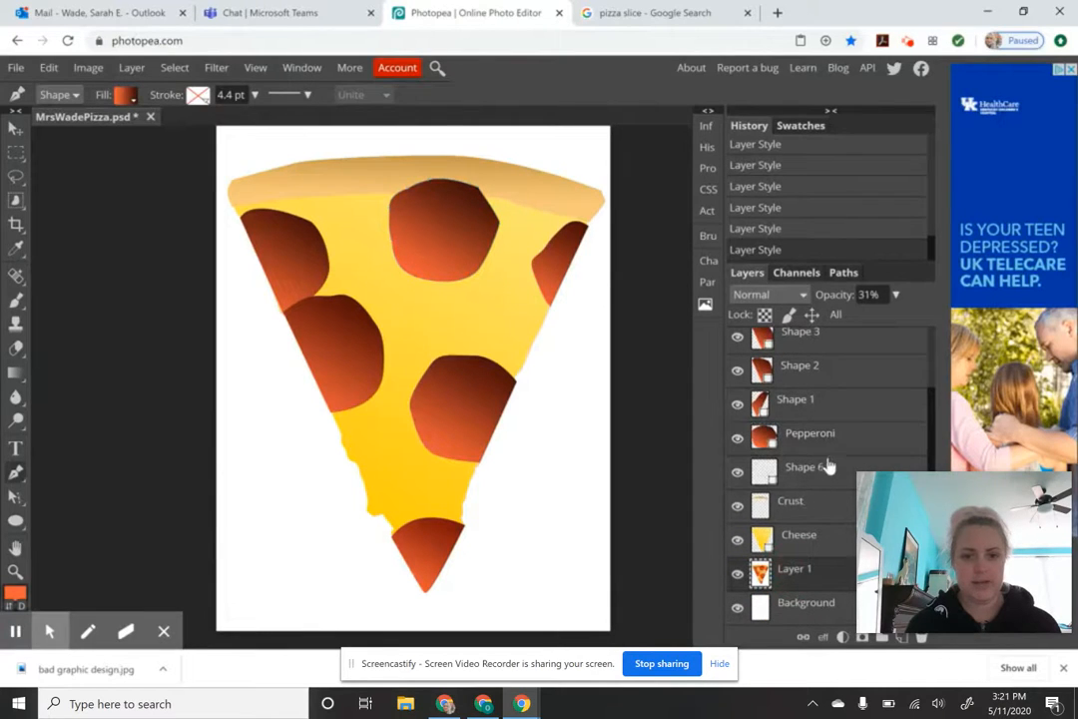
scroll(826, 466, "up", 2)
scroll(825, 464, "down", 2)
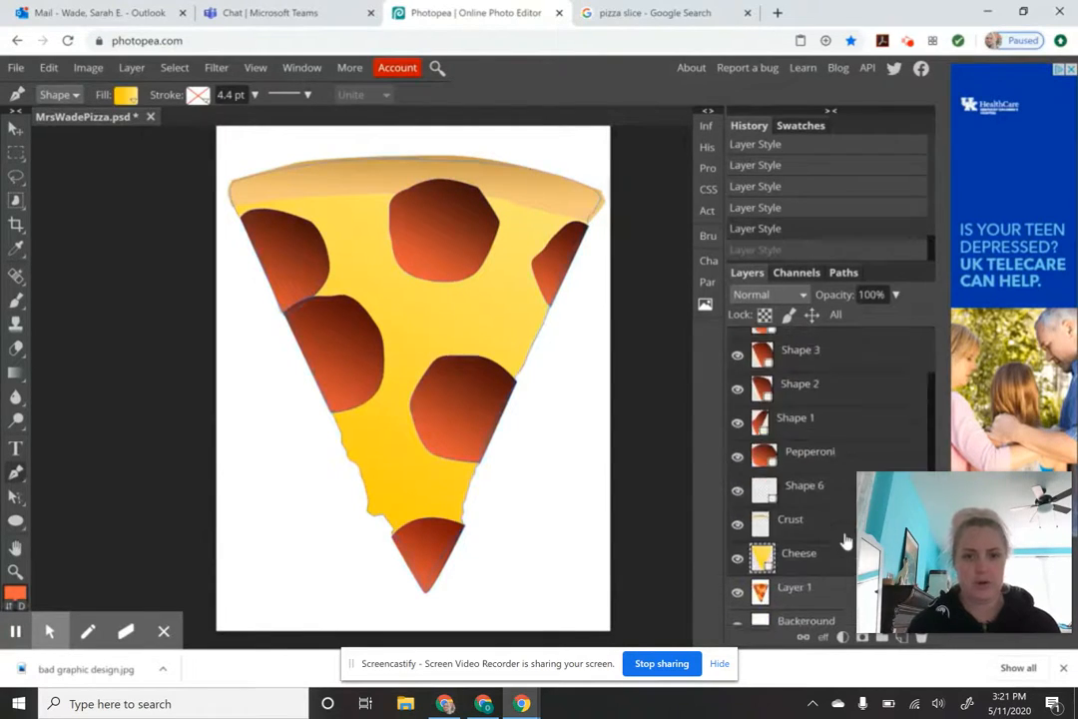
left_click(843, 544)
scroll(836, 504, "up", 2)
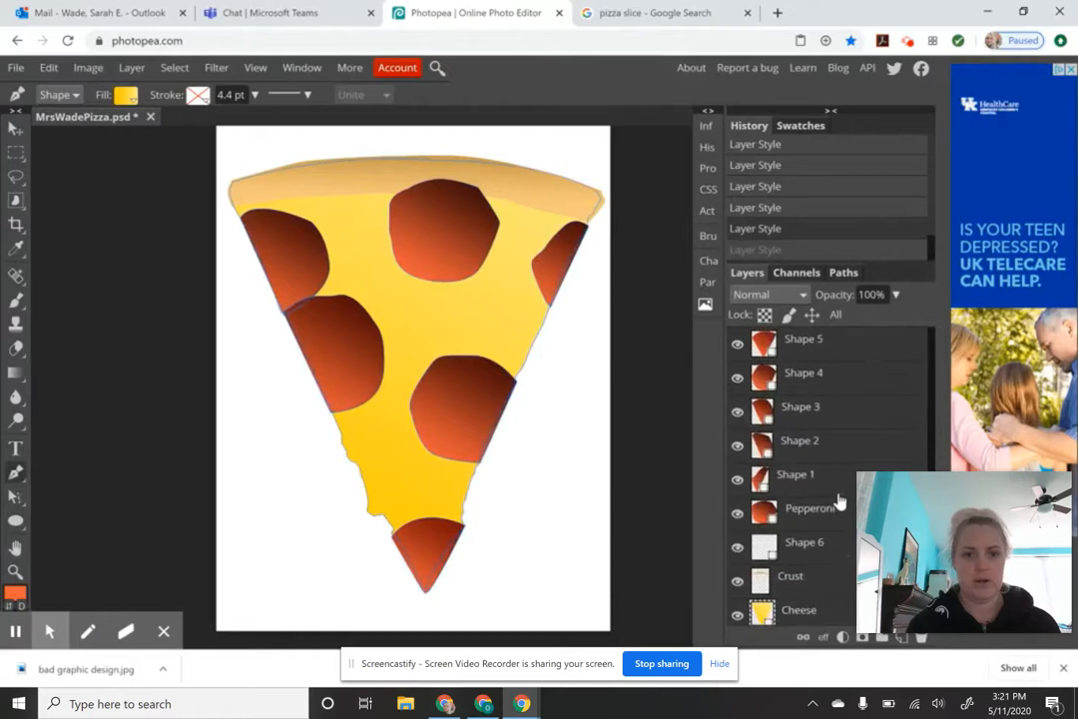
Step: Rasterize all the layers from Shape 5 down to Cheese and merge them into a single layer
left_click(856, 351)
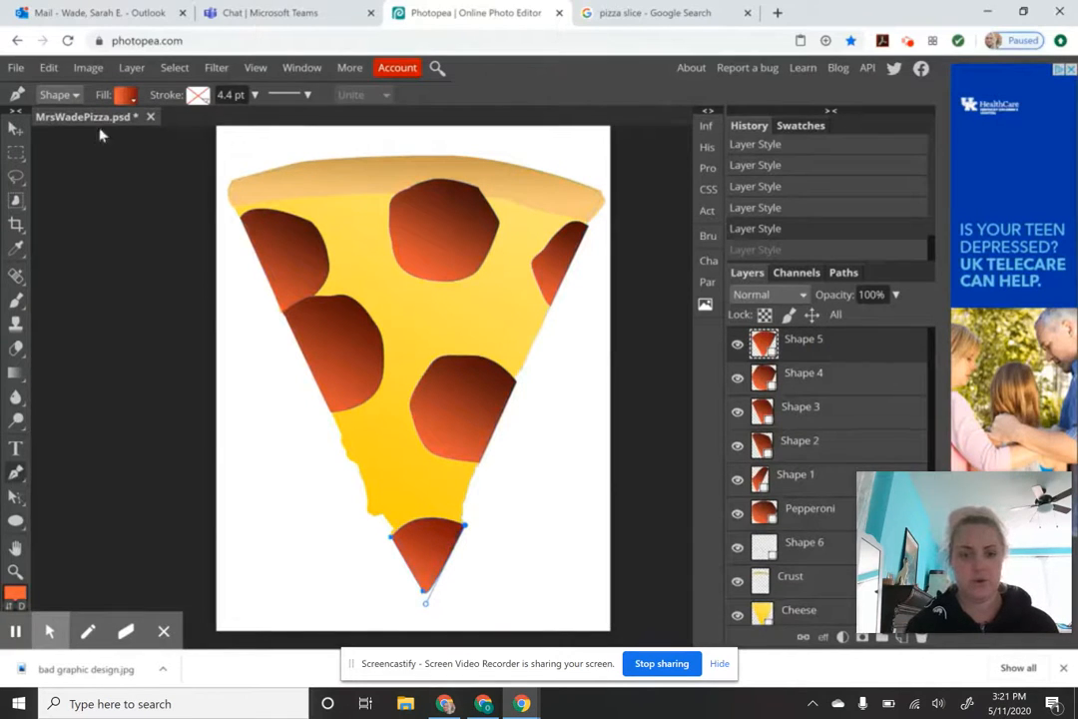
left_click(18, 130)
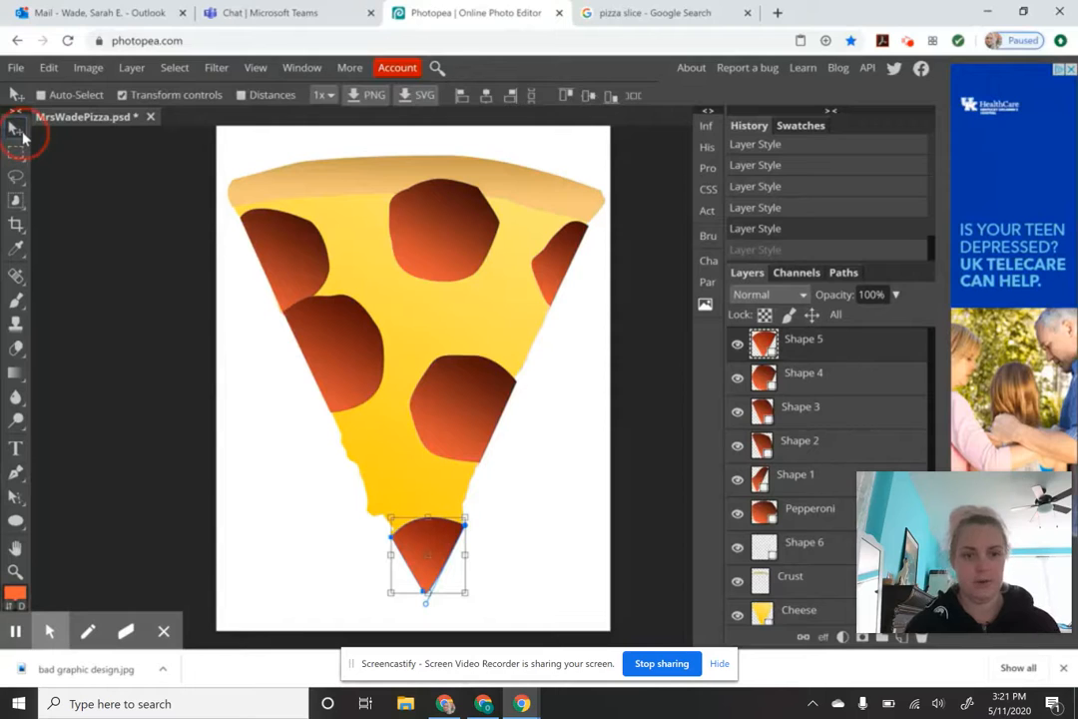
scroll(824, 534, "down", 2)
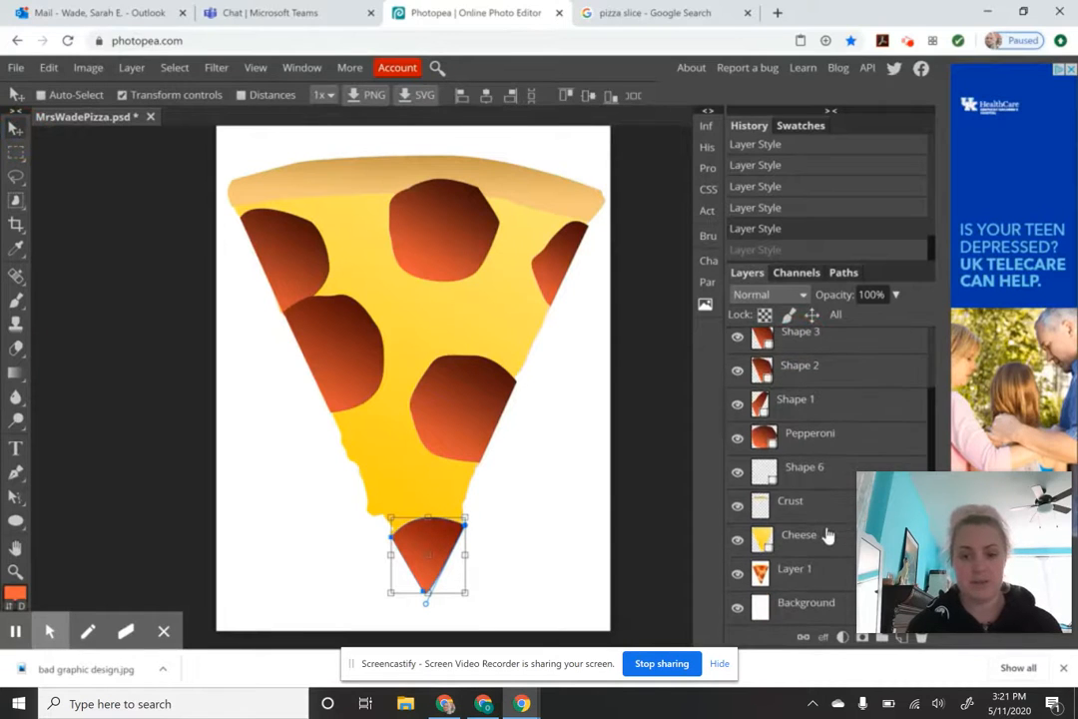
left_click(817, 546)
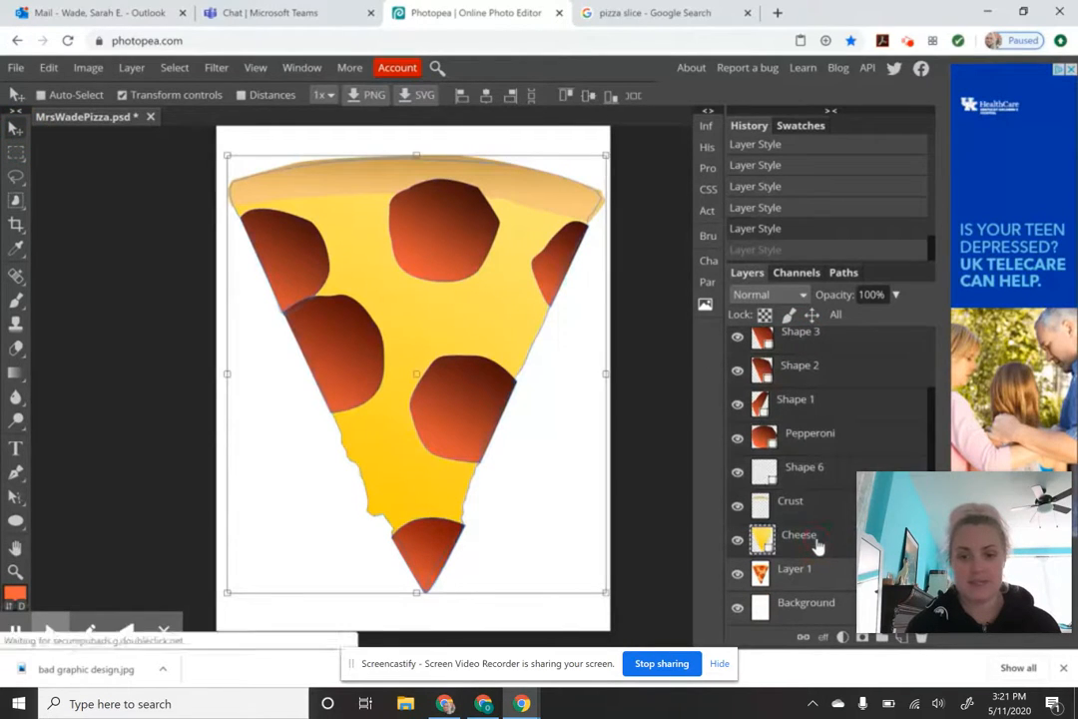
right_click(817, 546)
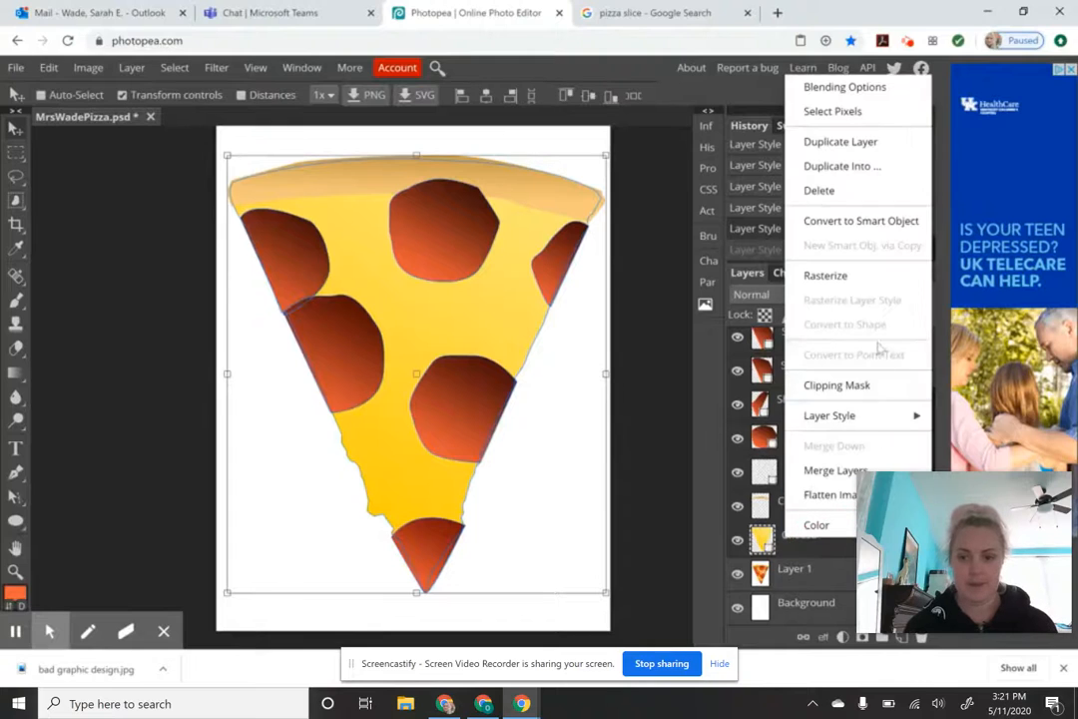
left_click(834, 279)
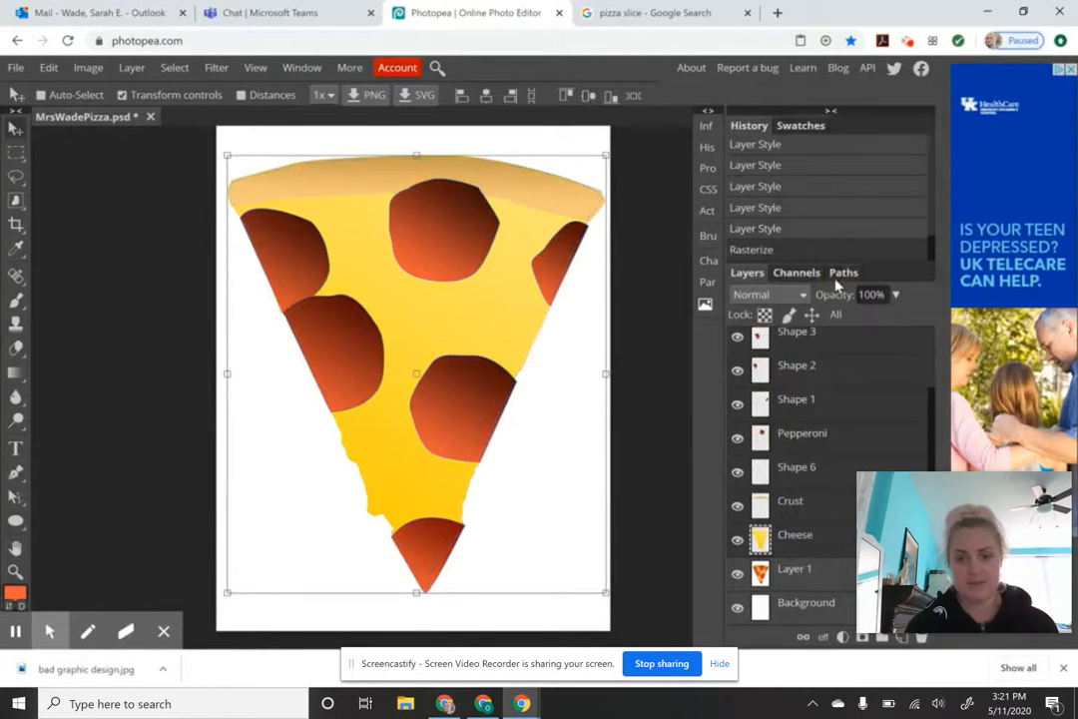
right_click(838, 546)
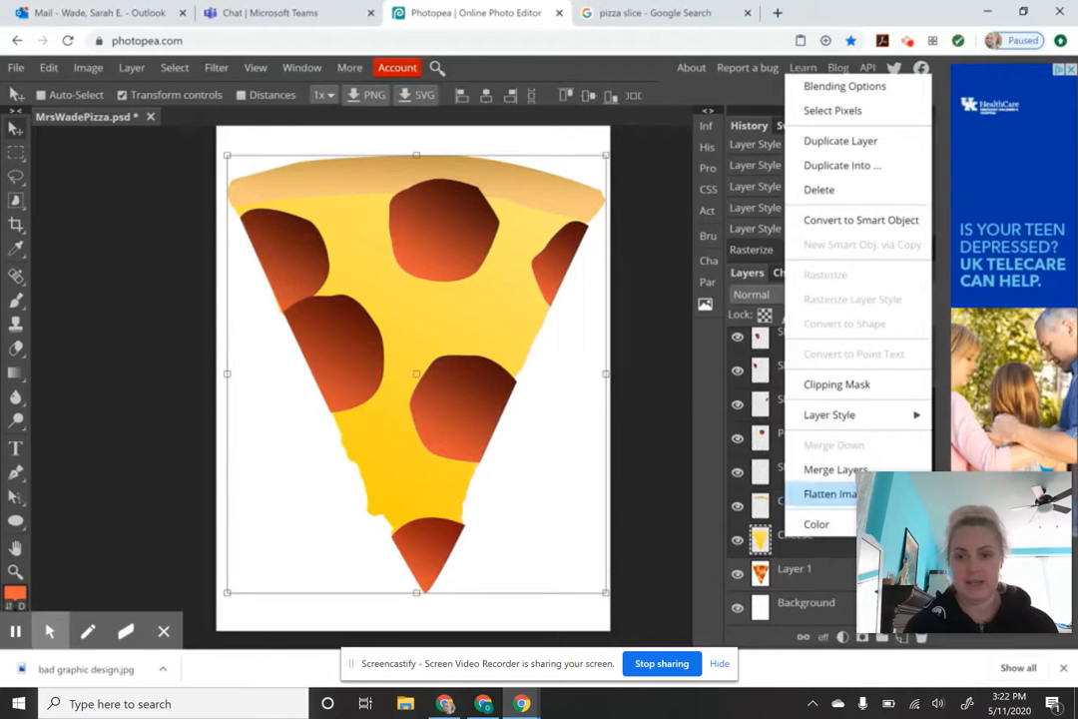
left_click(836, 469)
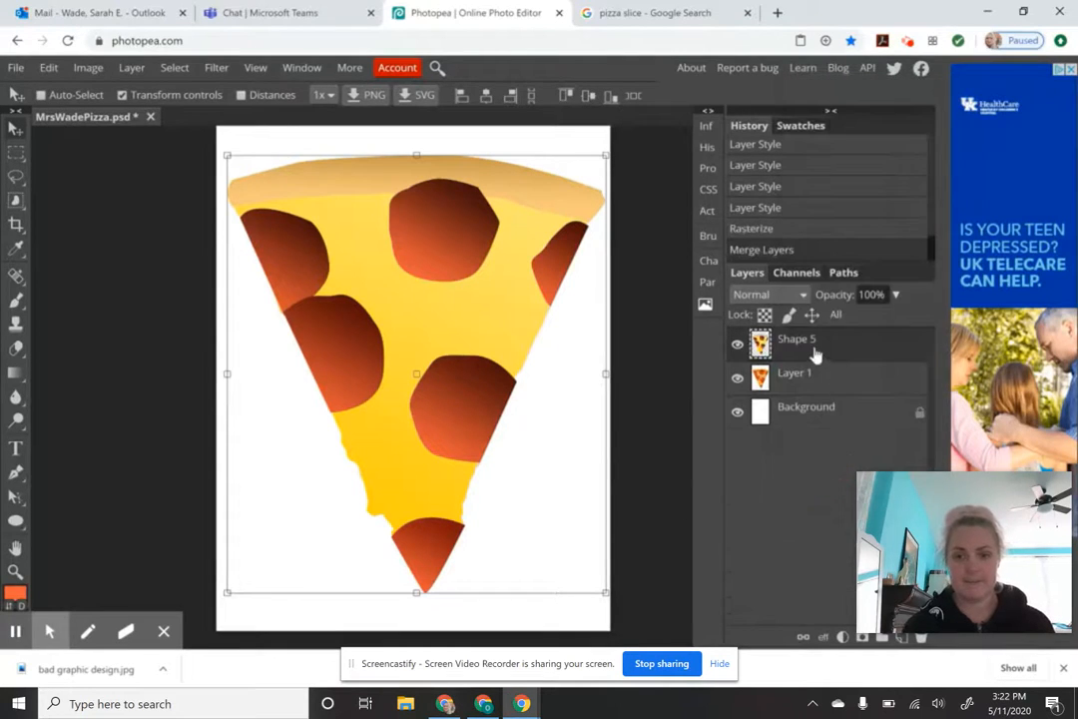
Step: Raise the Layer 1 photo's opacity to 100% and compare it with the merged pizza graphic by toggling the graphic's visibility
left_click(737, 344)
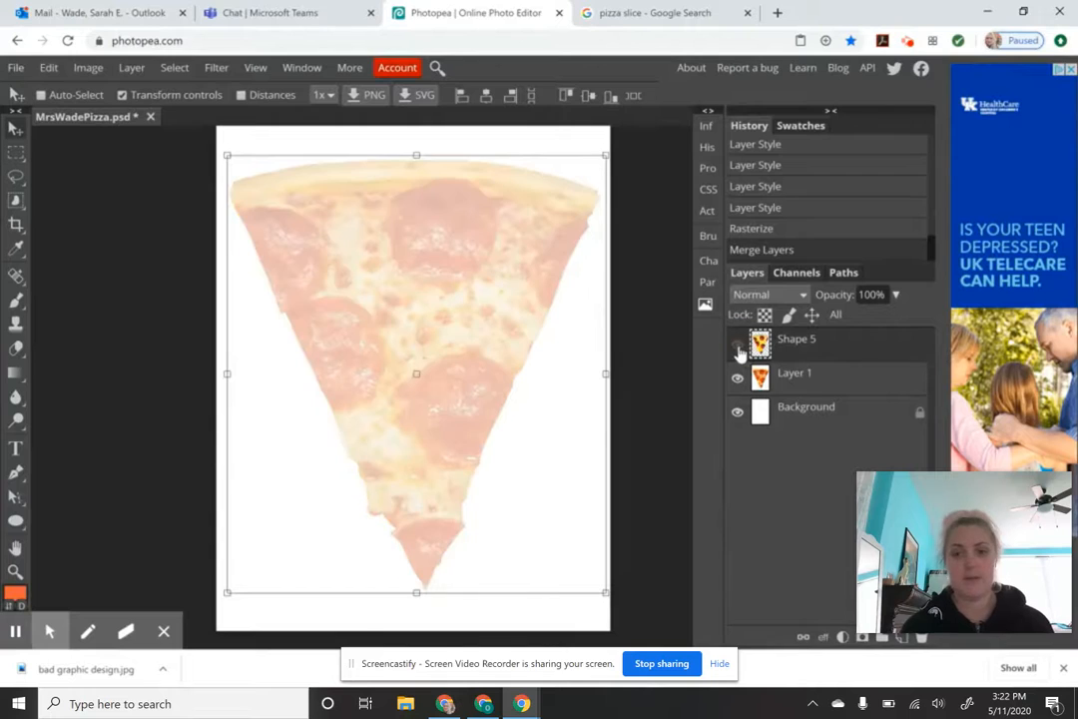
left_click(785, 377)
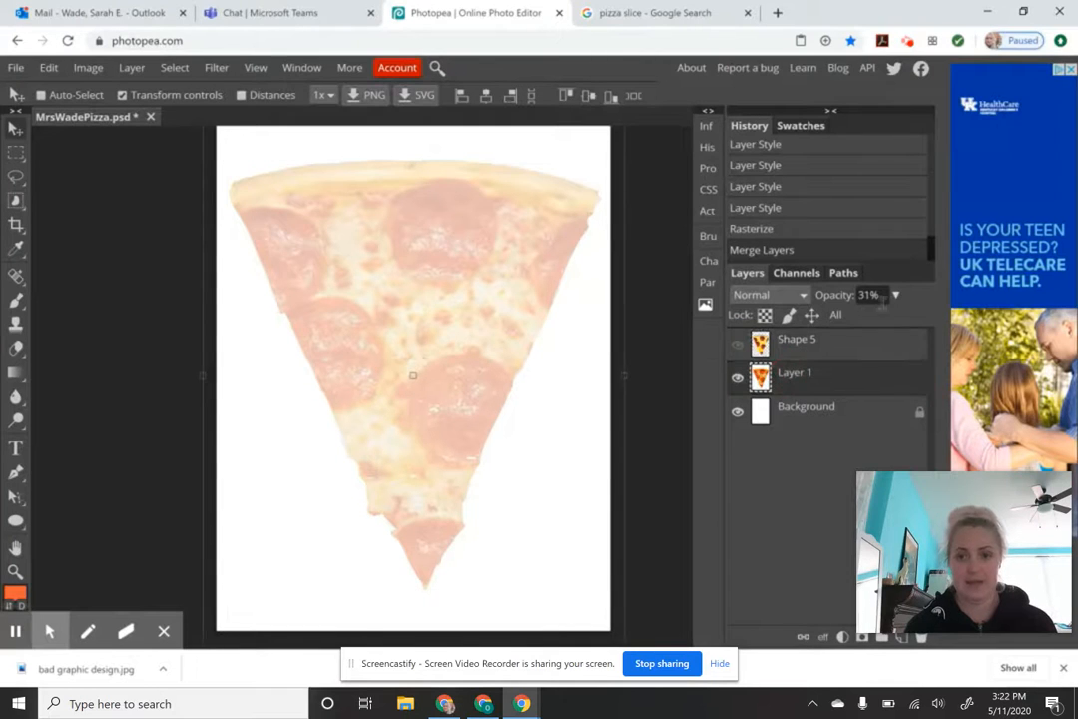
left_click_drag(895, 294, 929, 293)
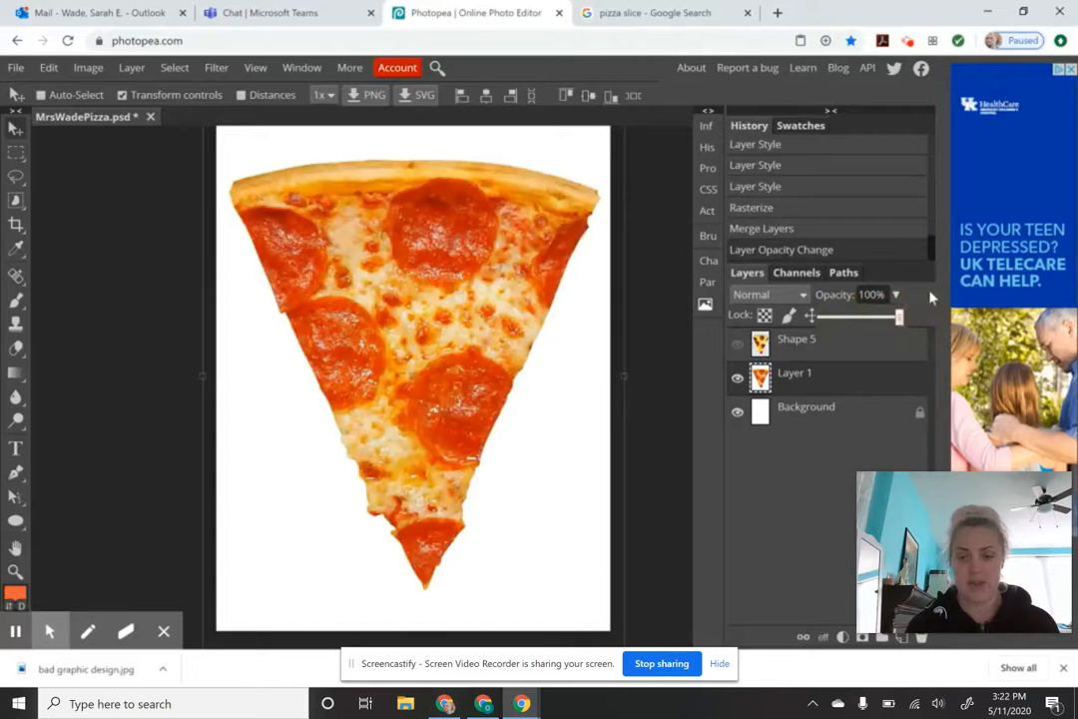
left_click(736, 344)
left_click(736, 345)
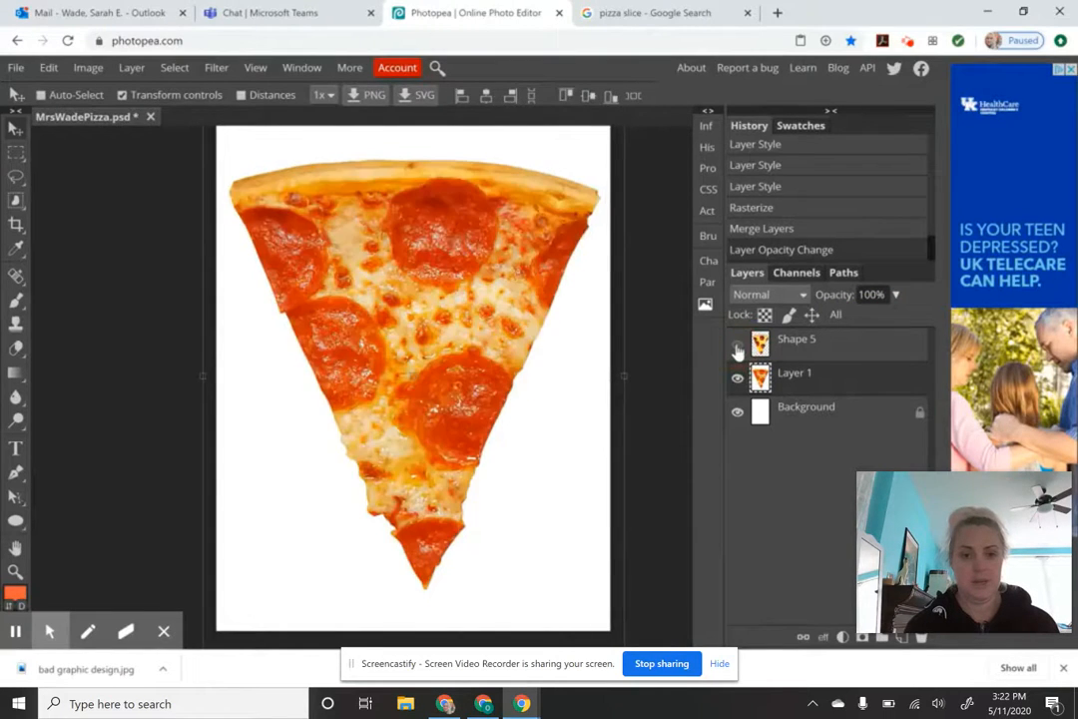
left_click(737, 346)
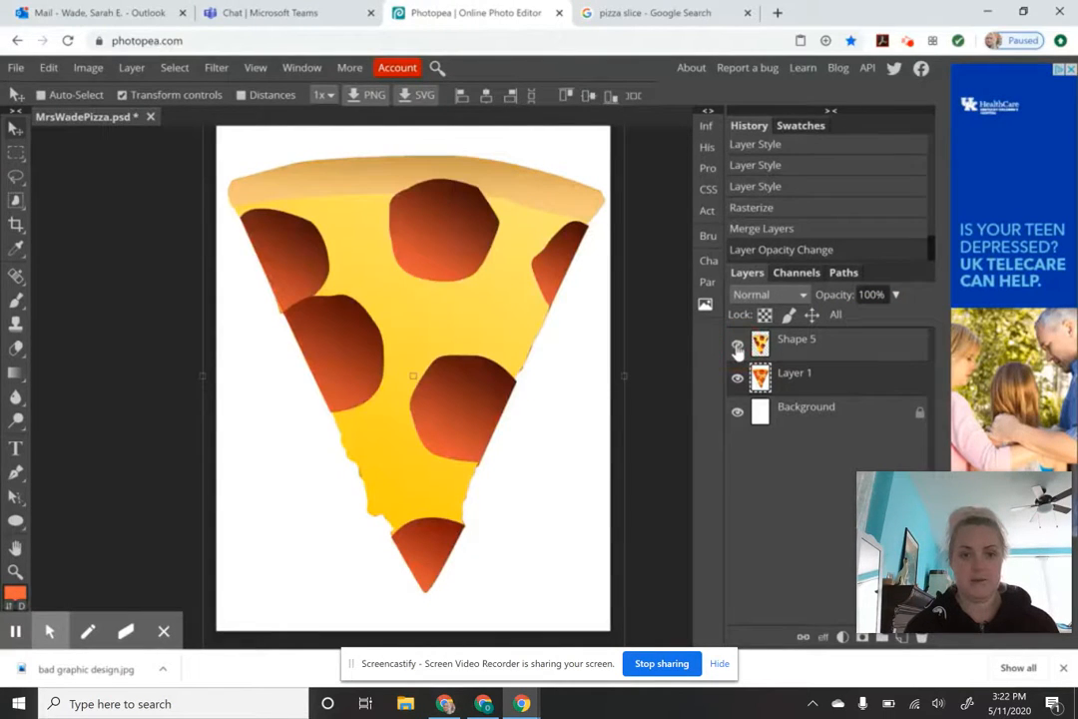
Step: Hide the Layer 1 photo and save the document as a PSD
left_click(737, 376)
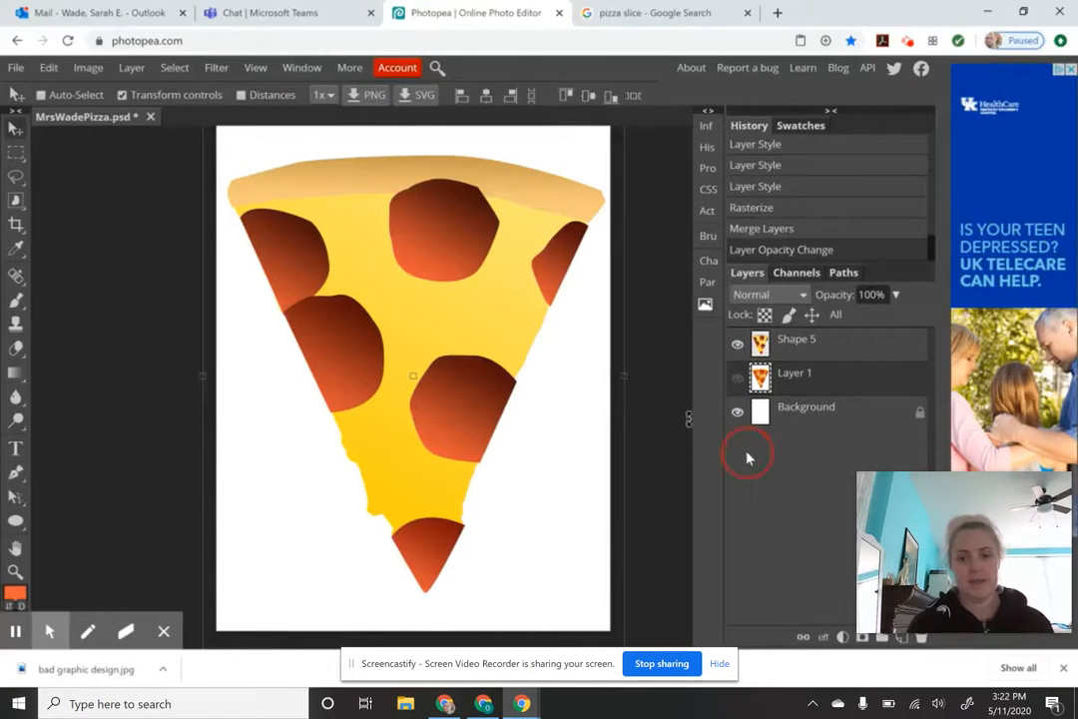
left_click(15, 67)
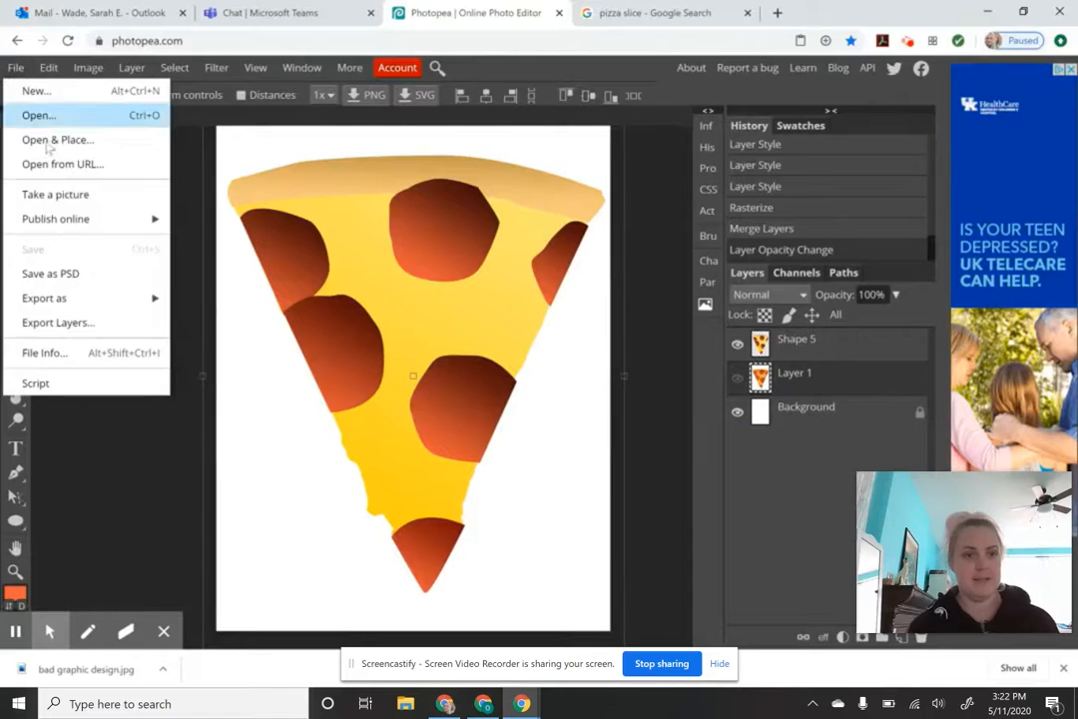
left_click(69, 280)
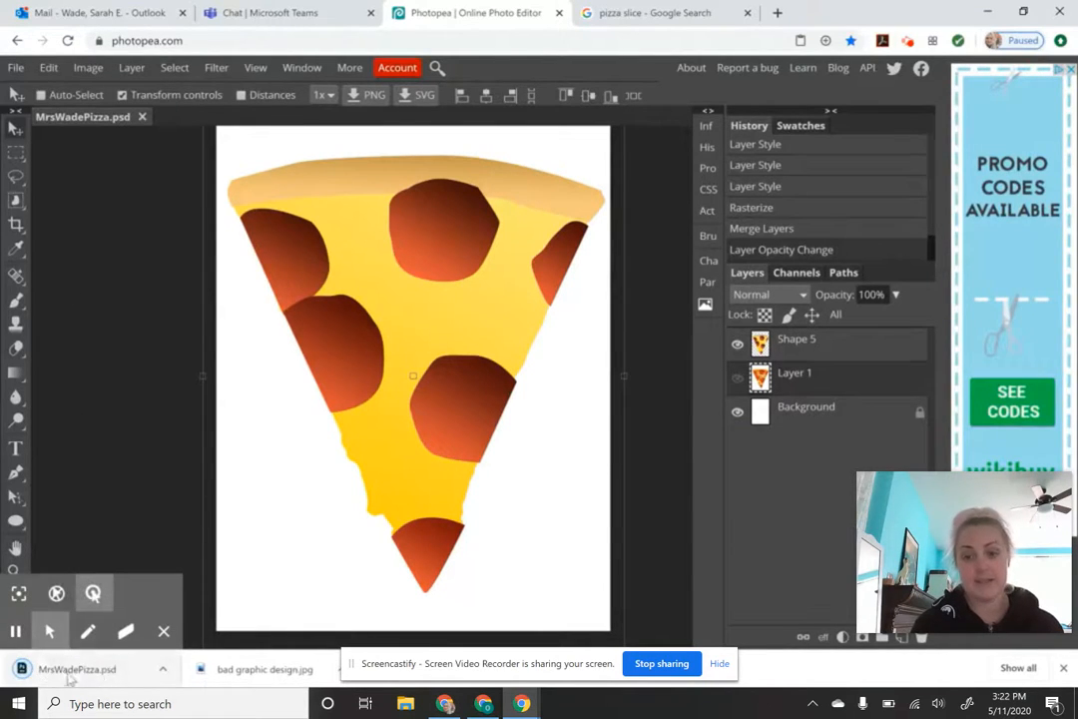
Step: Export the pizza graphic as a JPG at 1500 x 2100 px and 70% quality
left_click(16, 69)
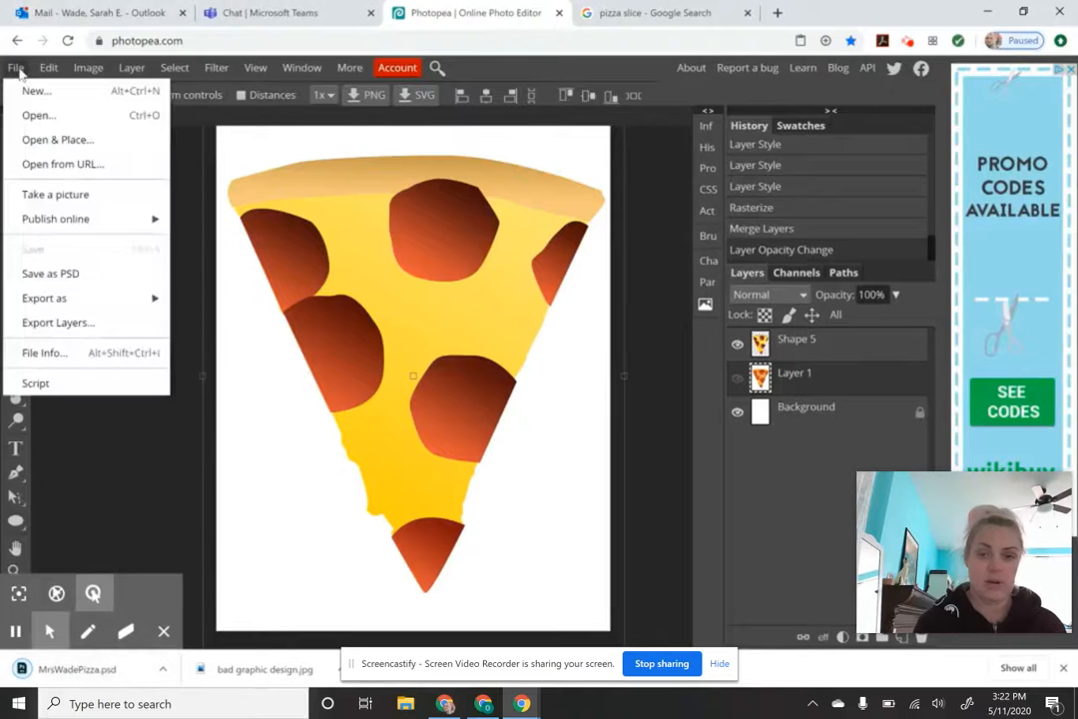
left_click(62, 301)
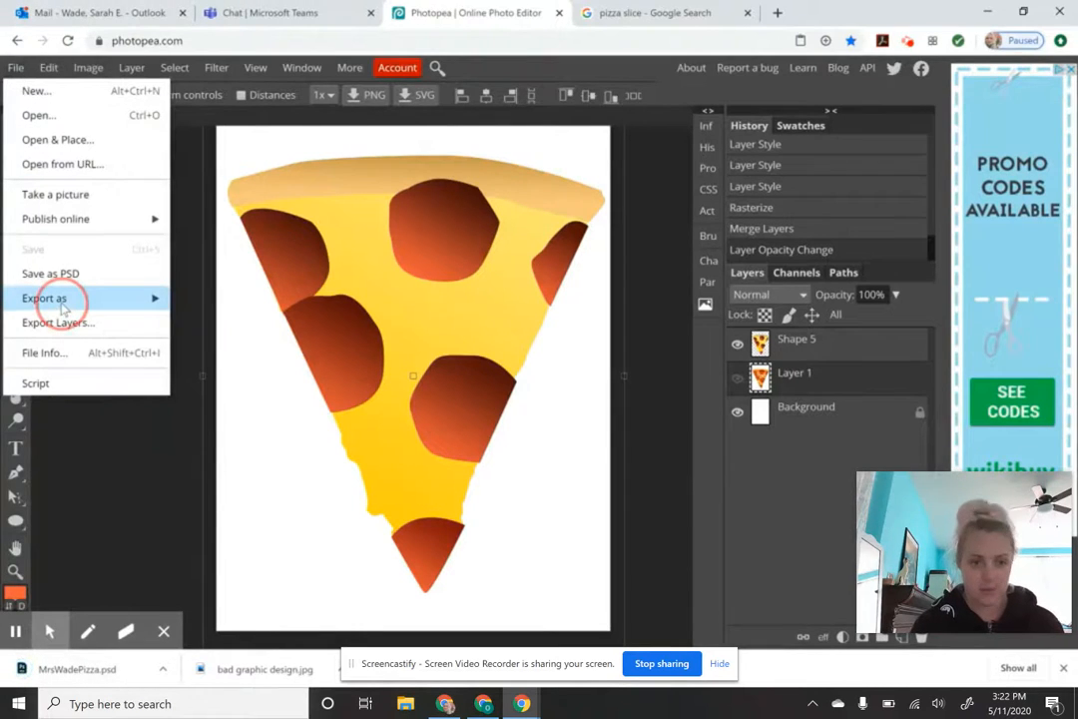
left_click(208, 324)
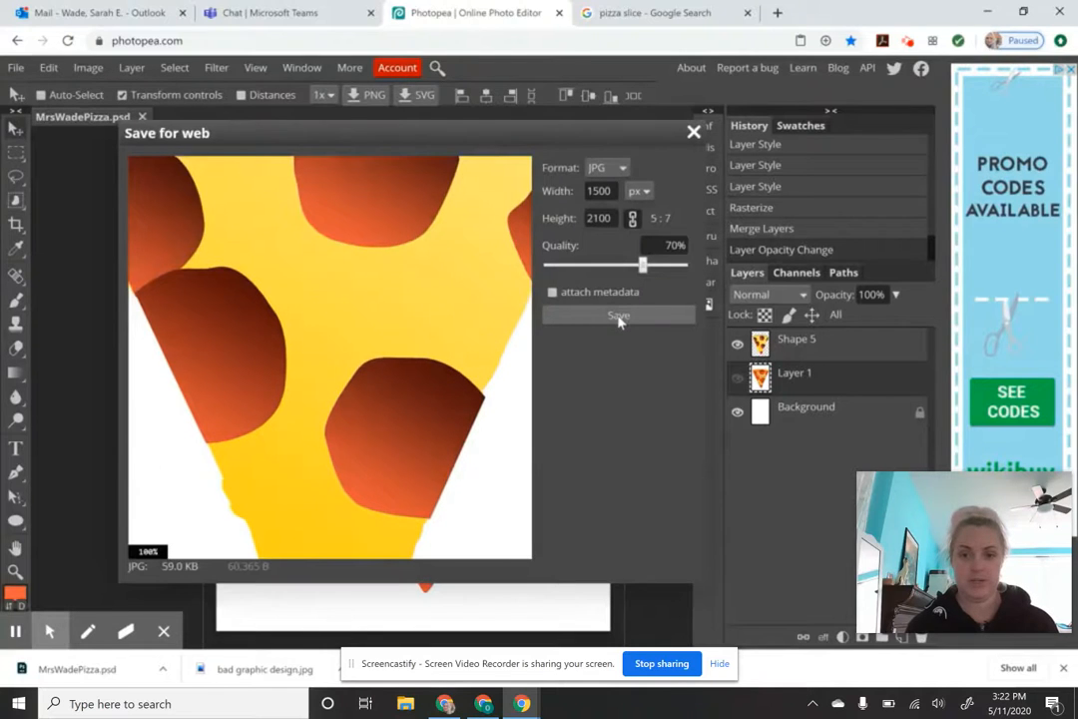
left_click(618, 318)
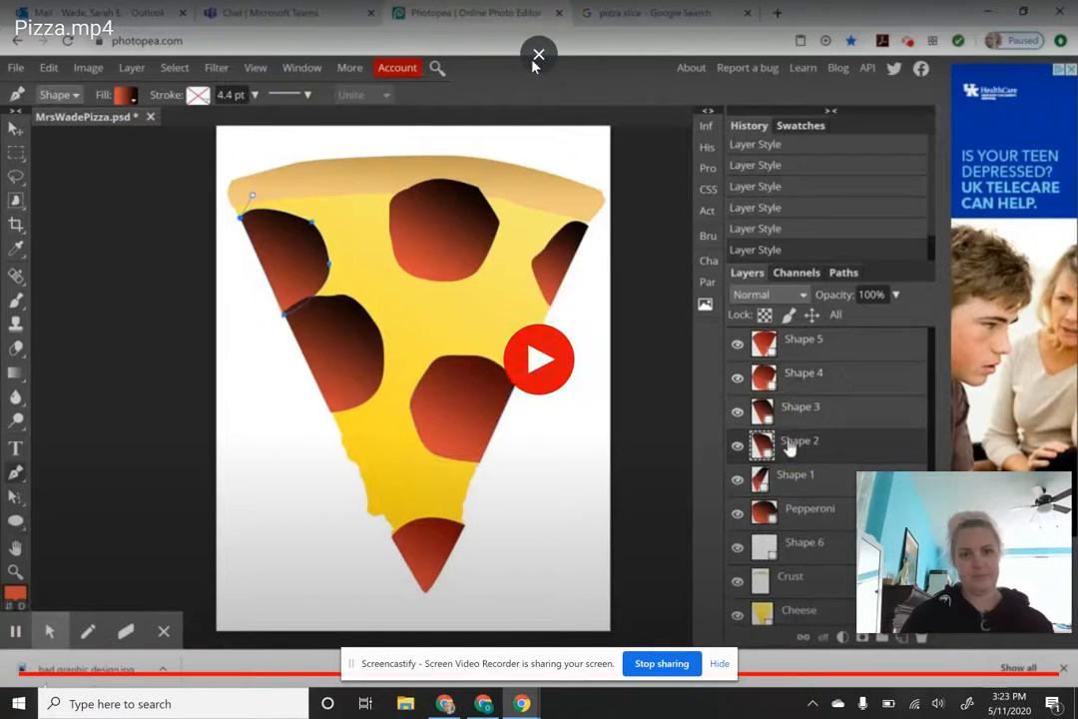
Step: Exit the full-screen Pizza.mp4 video and switch to the Turn a Photo into a Graphic assignment in Google Classroom
key("Escape")
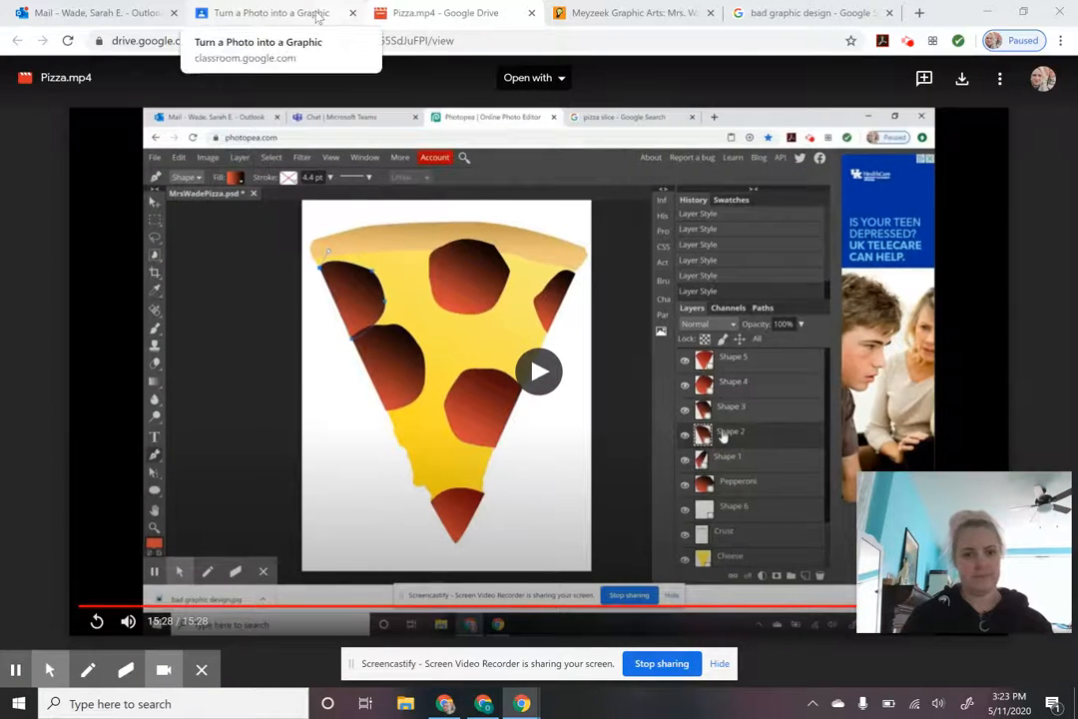
left_click(272, 14)
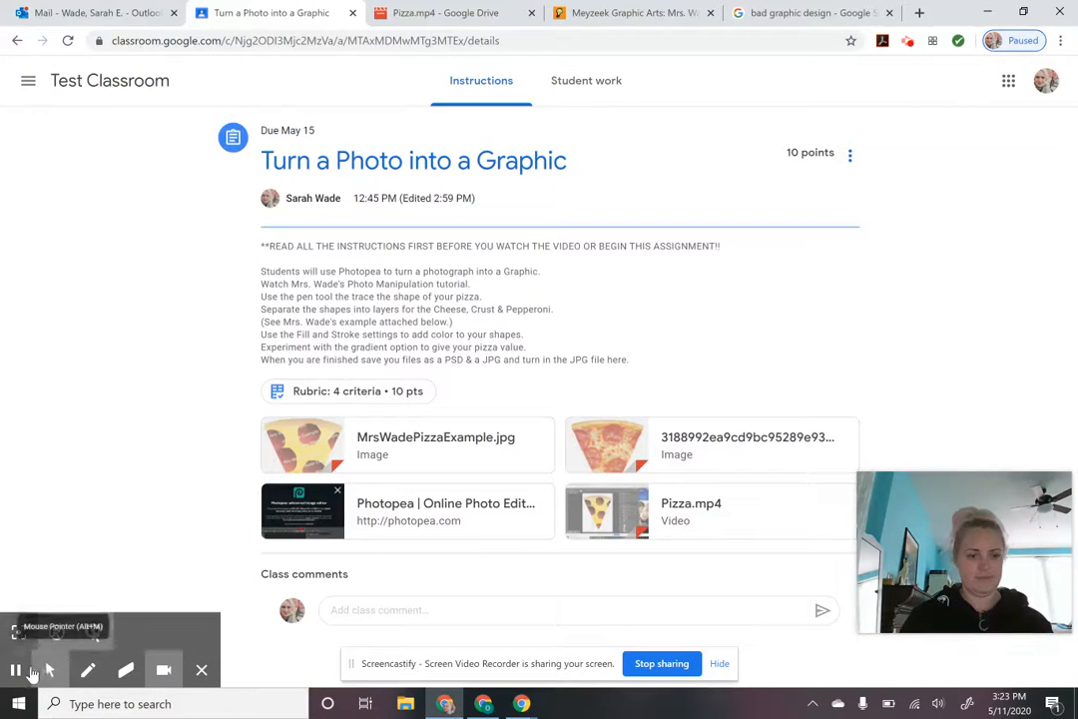